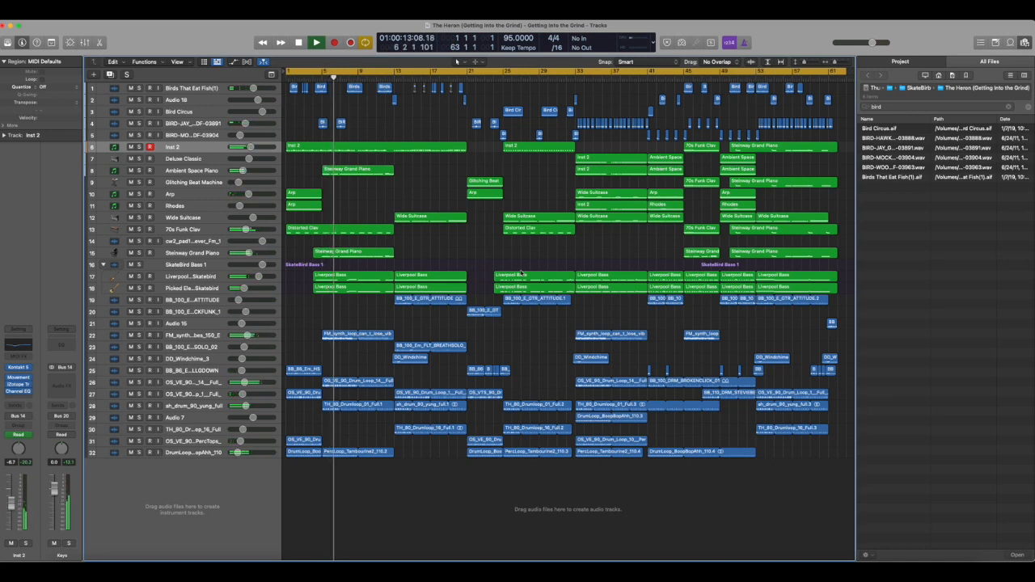
Step: Stop playback and examine the first 12 bars of the bird and instrument tracks up close
key(space)
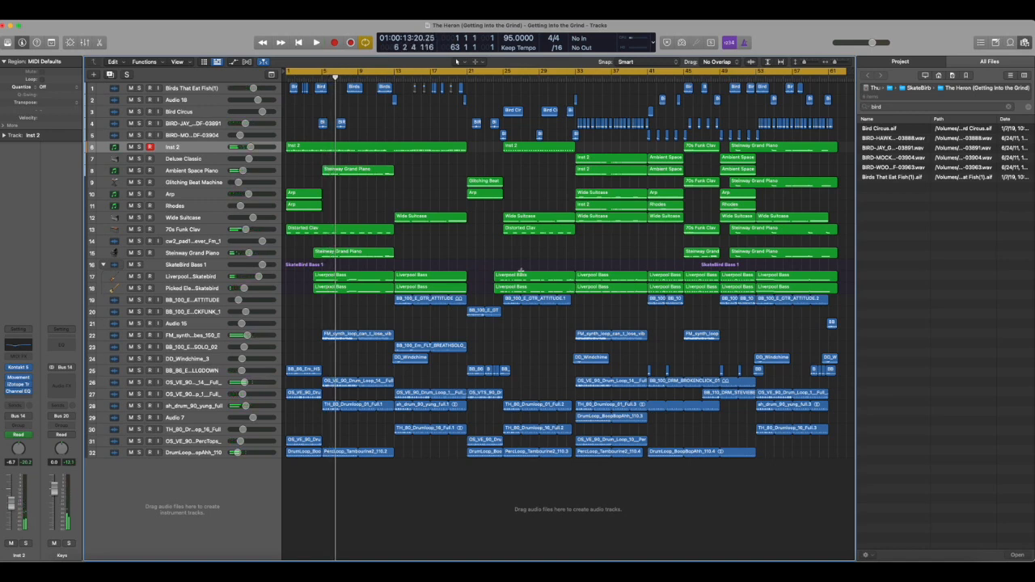
key(super+Right)
key(super+Right)
key(super+Right)
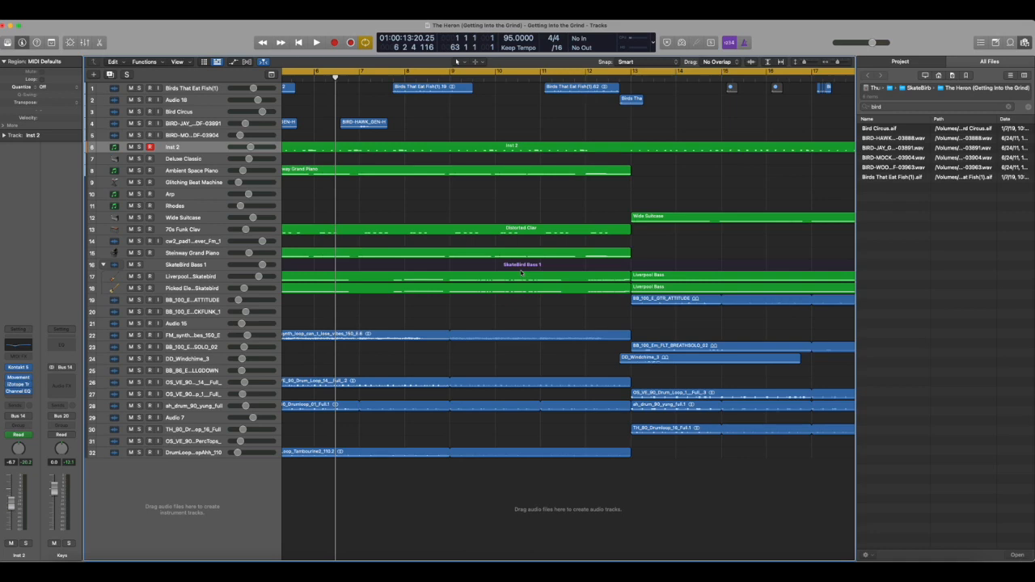
scroll(522, 272, left, 5)
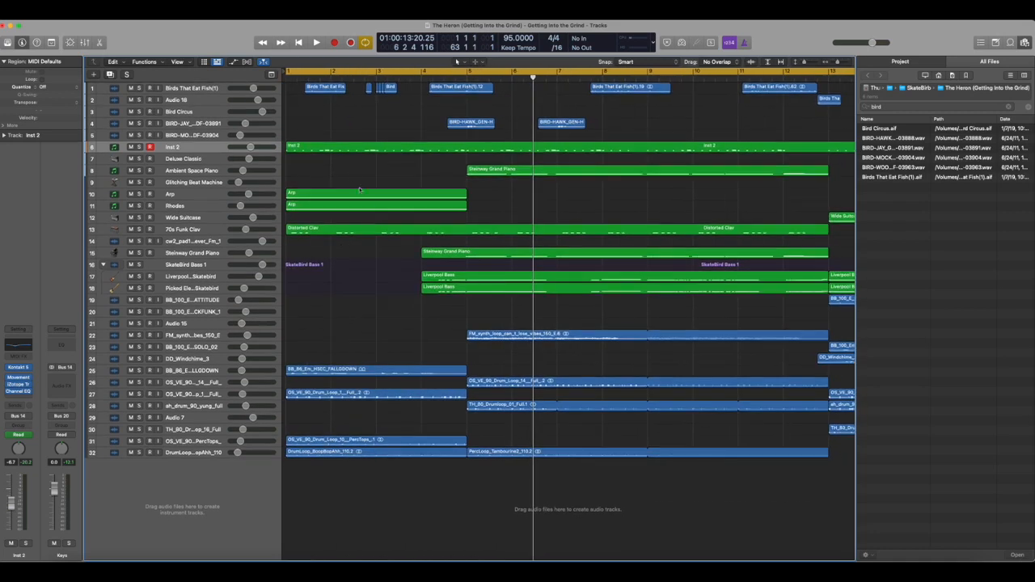
key(super+Down)
key(super+Down)
key(super+Down)
key(super+Down)
key(super+Down)
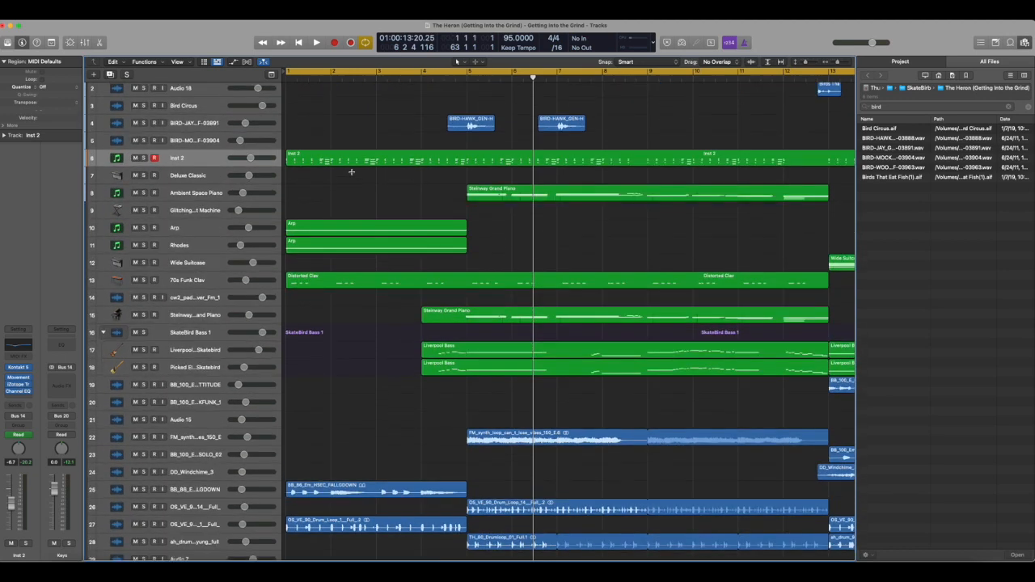
key(super+Down)
key(super+Down)
key(super+Down)
scroll(357, 177, up, 3)
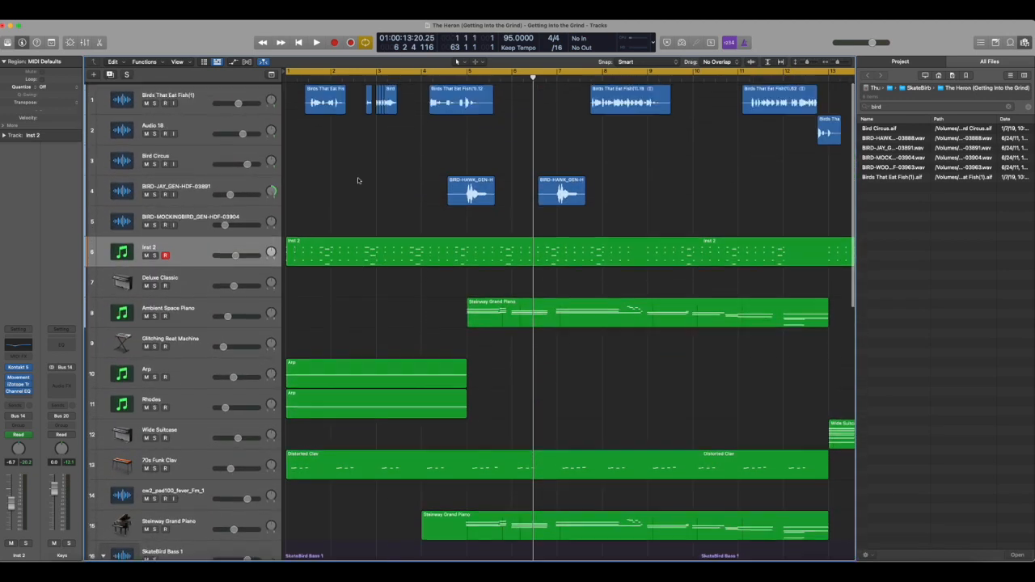
Step: Turn off the cycle range, place the playhead at bar 1 beat 3, and solo the Birds That Eat Fish(1) track
click(301, 71)
click(303, 77)
click(155, 102)
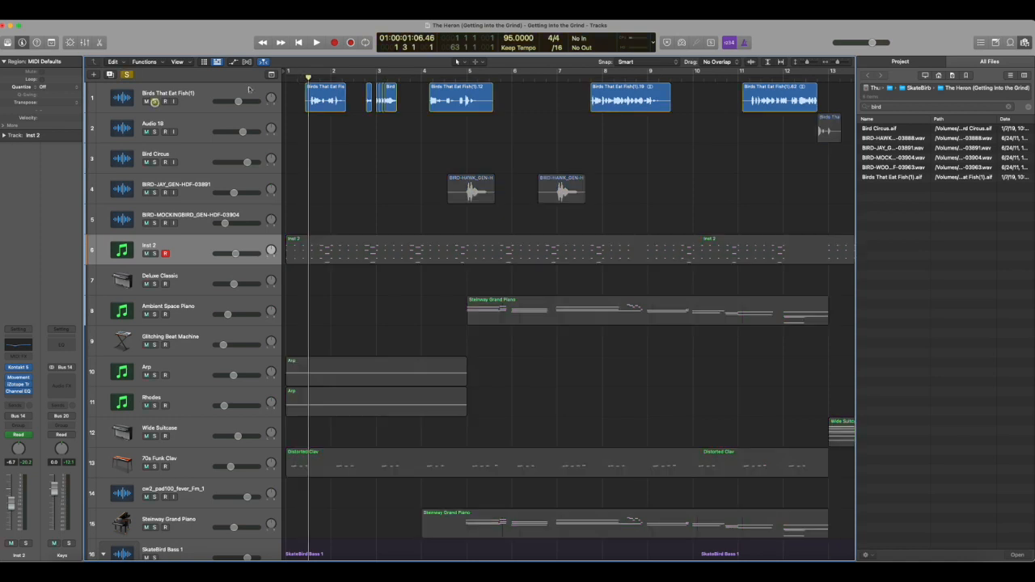
Step: Play the soloed bird regions from bar 1 beat 3 and select the Birds That Eat Fish(1) track
key(super+Right)
key(super+Right)
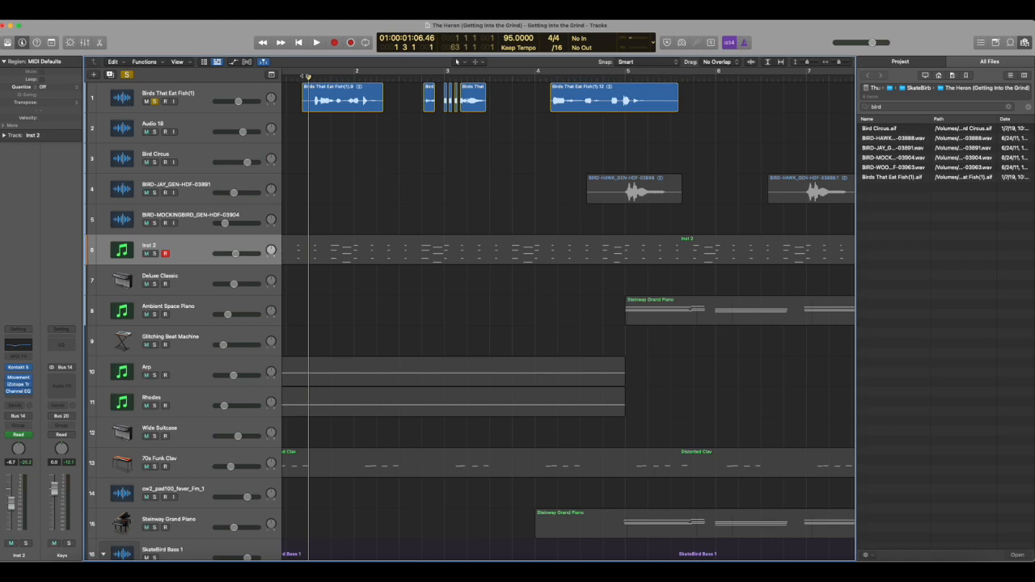
key(space)
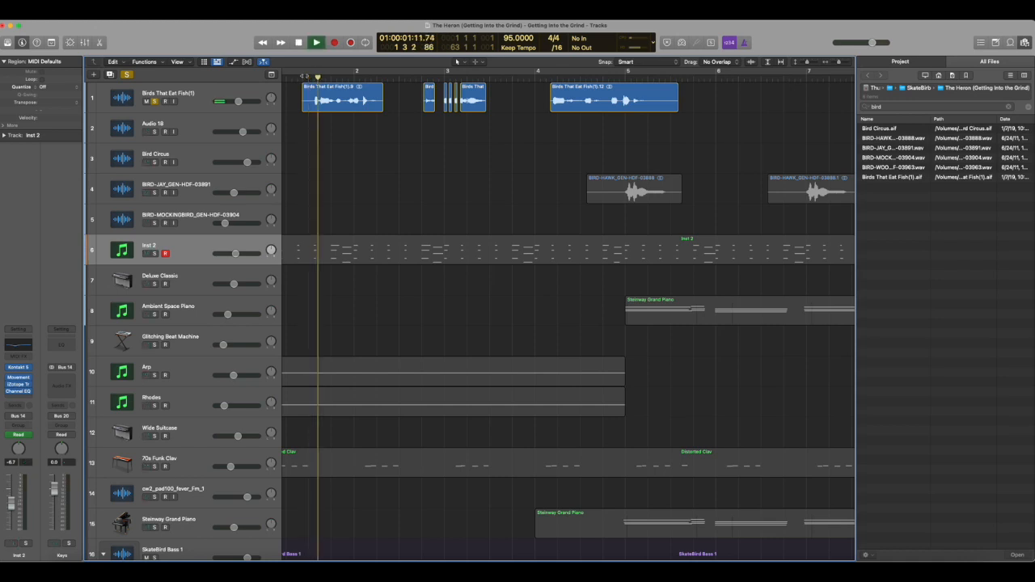
click(204, 93)
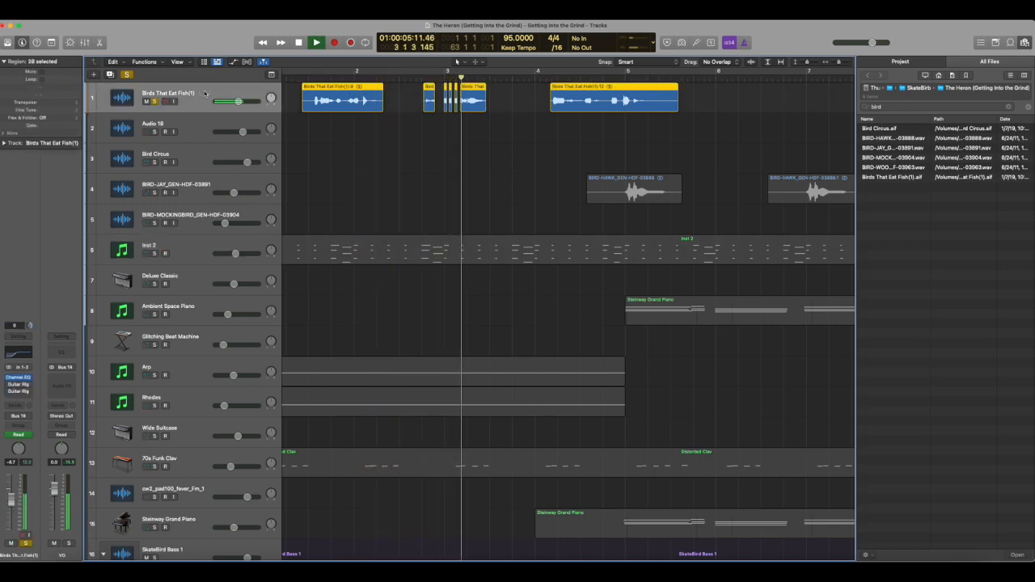
key(space)
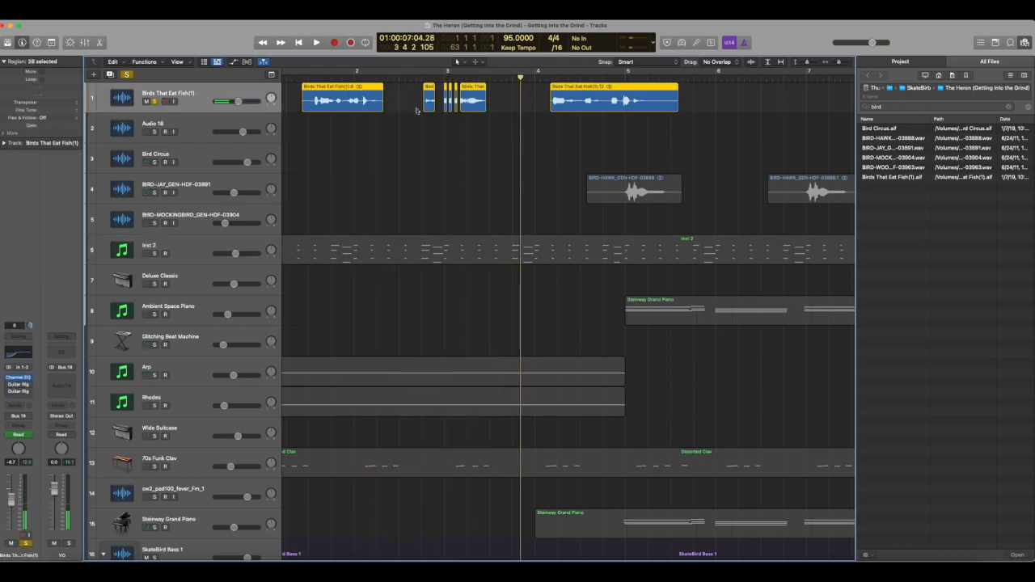
Step: Place the playhead at bar 2 beat 4 and examine the short chopped bird slices around bar 3
click(421, 77)
key(super+Right)
key(super+Right)
key(super+Right)
key(super+Right)
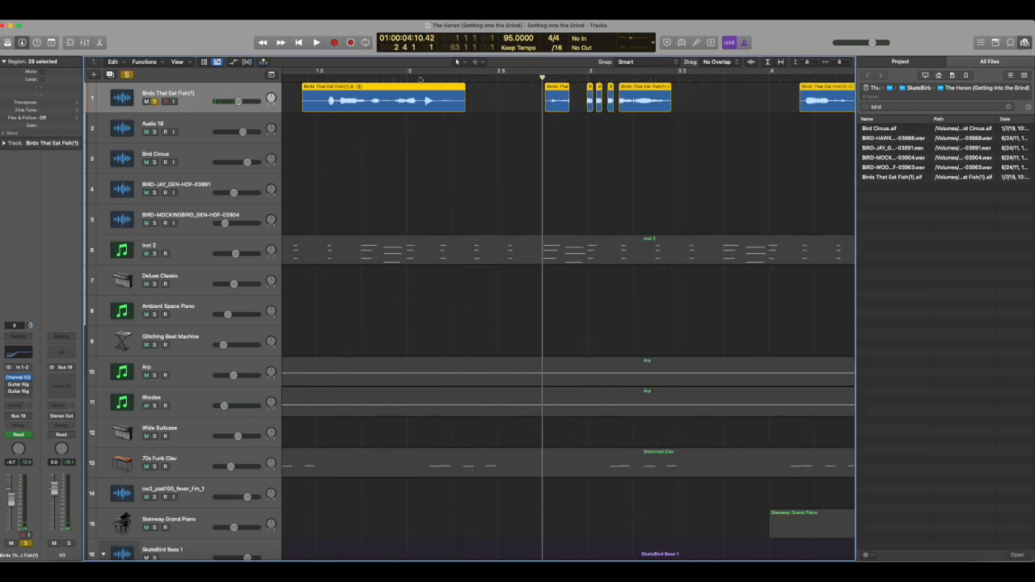
key(super+Down)
key(super+Down)
scroll(422, 84, right, 4)
scroll(422, 84, right, 8)
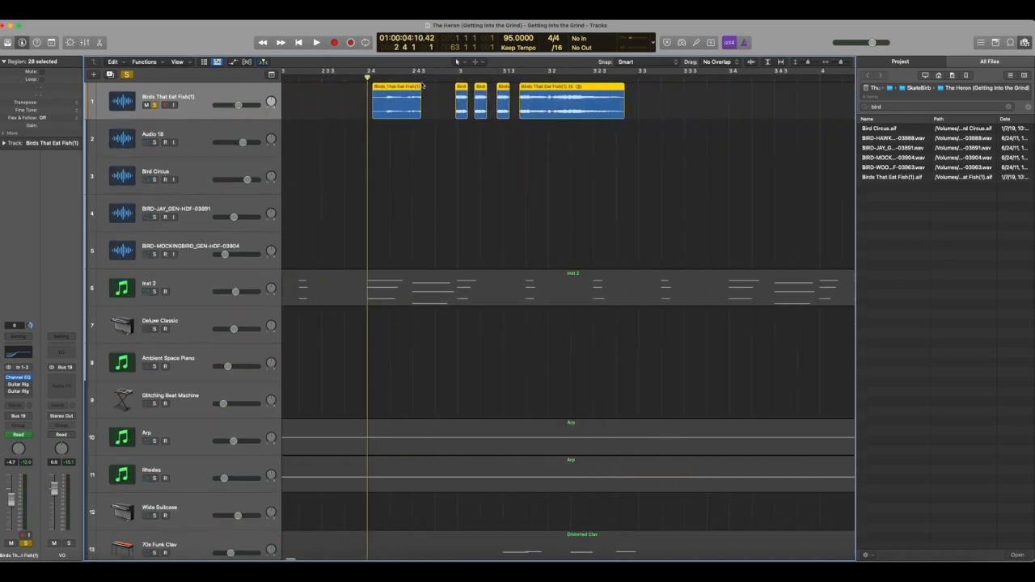
key(super+Right)
key(super+Right)
key(super+Right)
key(super+Right)
key(super+Down)
key(super+Down)
key(super+Down)
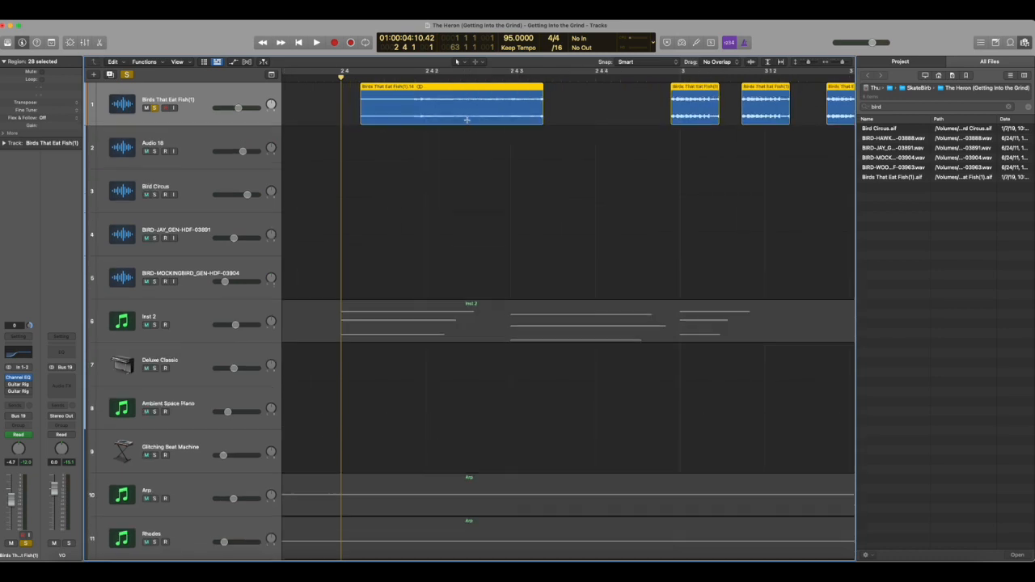
scroll(465, 122, right, 5)
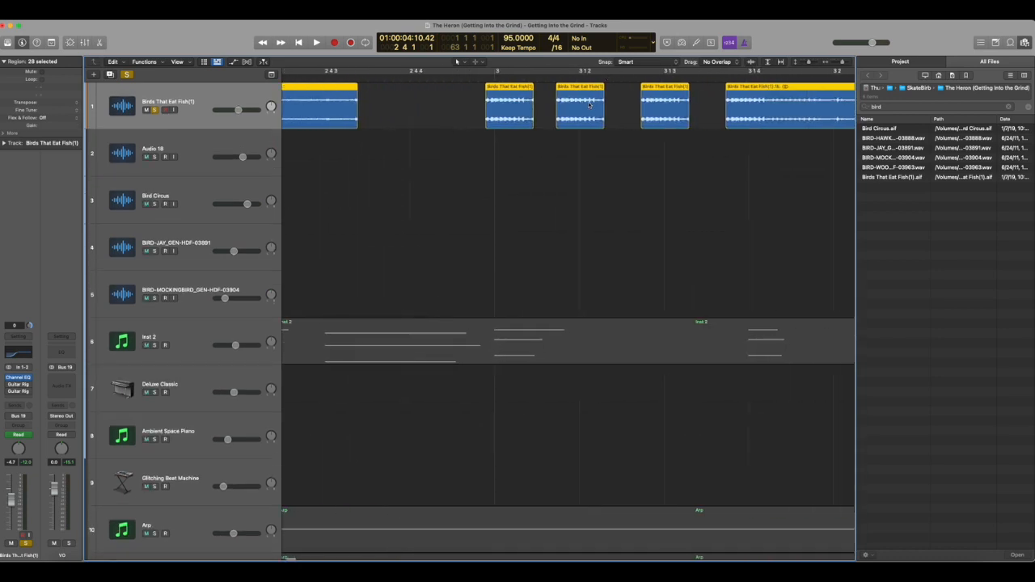
Step: Play the soloed chopped bird slices from bar 2 beat 4
key(super+Left)
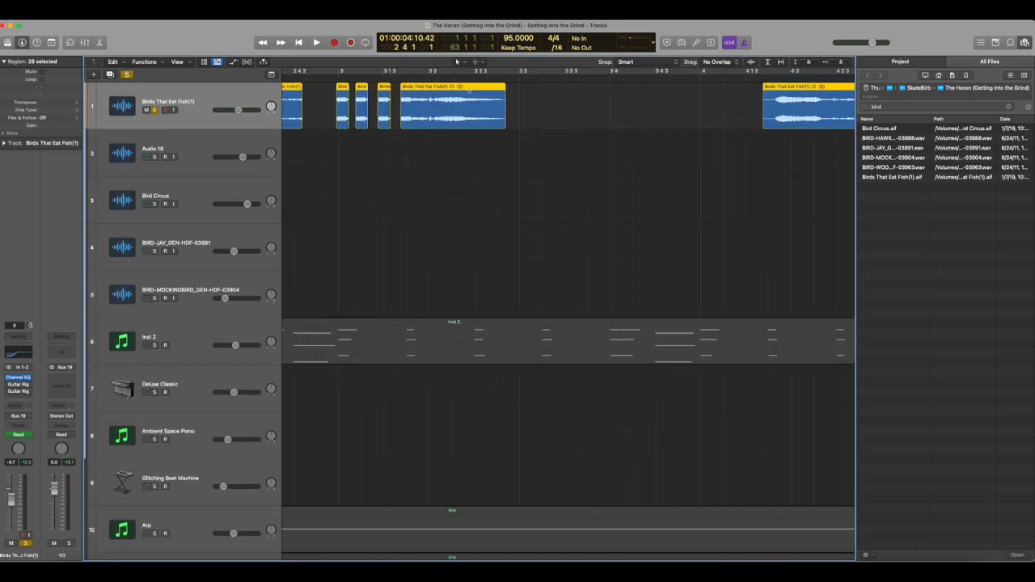
scroll(469, 89, left, 3)
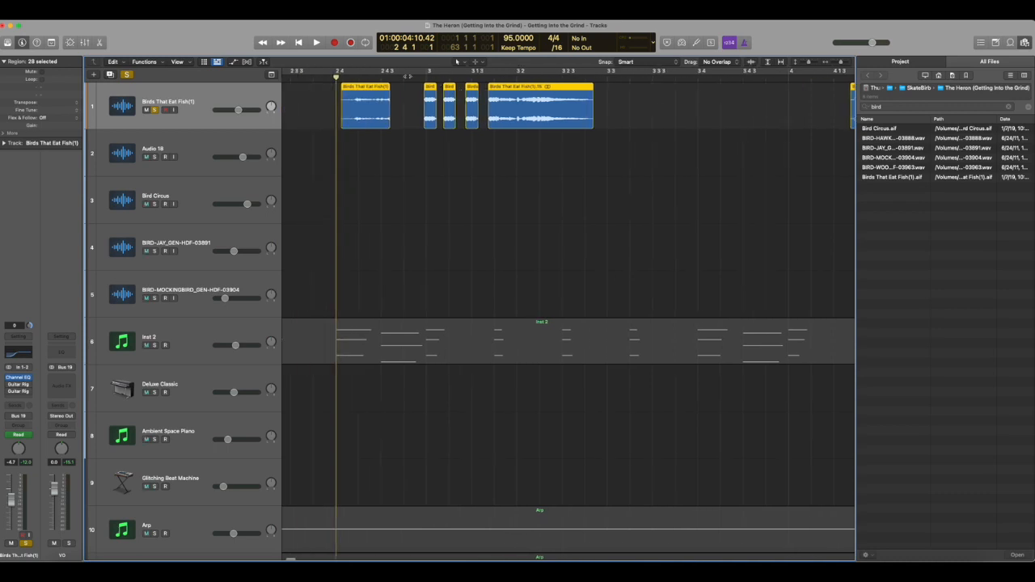
key(space)
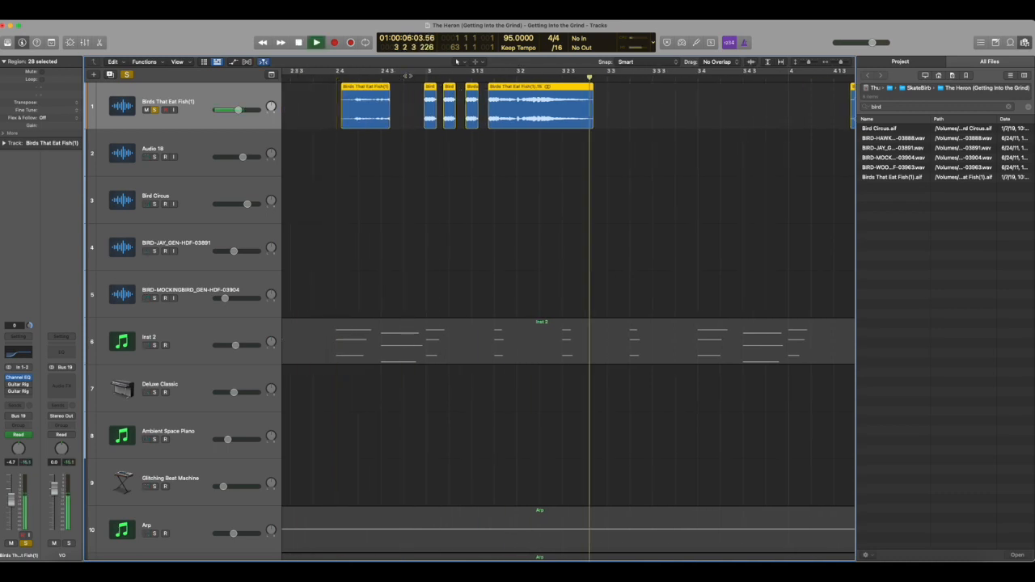
key(space)
Step: Play the next bird region, which begins just after bar 4, in solo
key(super+Left)
key(super+Left)
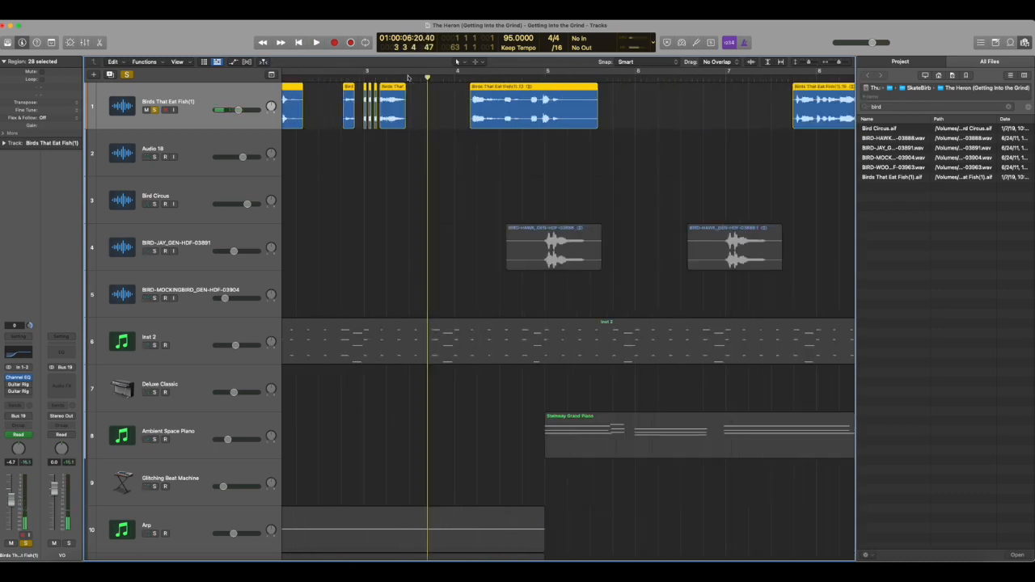
click(466, 79)
key(space)
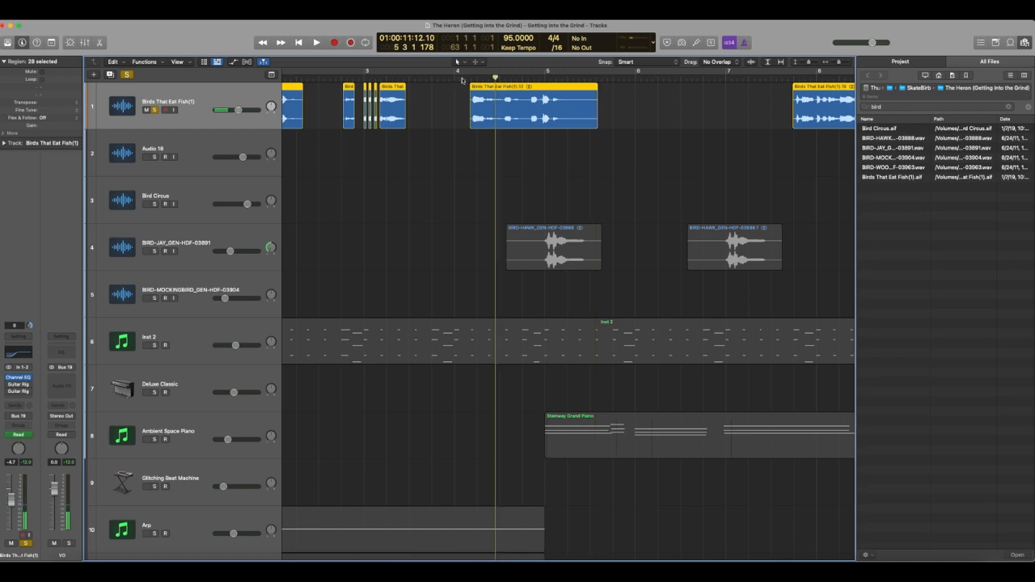
key(space)
Step: Unmute the two bird regions at bars 15 and 16 and play them in solo
key(super+Left)
key(super+Left)
scroll(461, 78, right, 10)
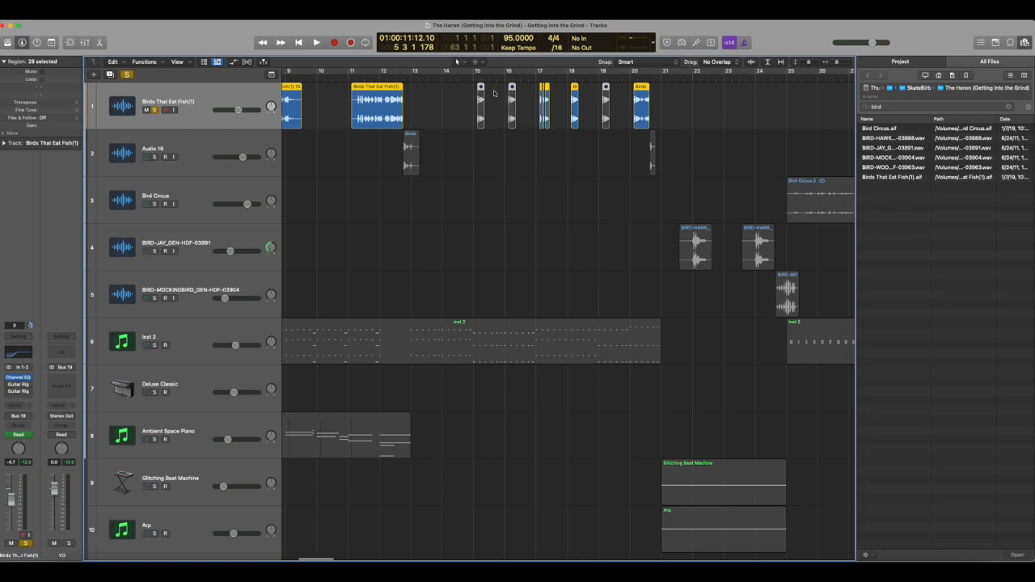
click(480, 96)
shift+click(512, 97)
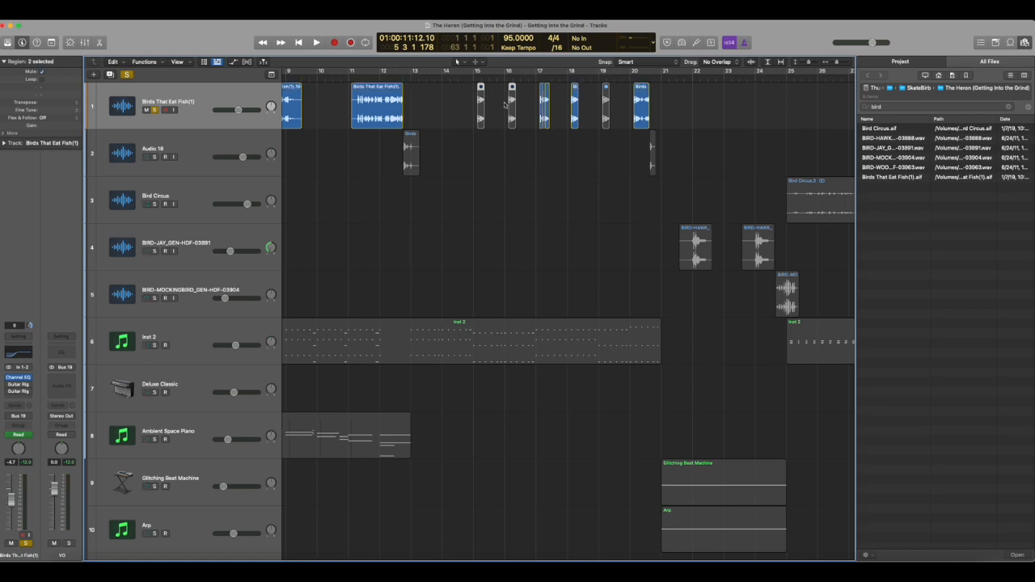
key(ctrl+m)
key(space)
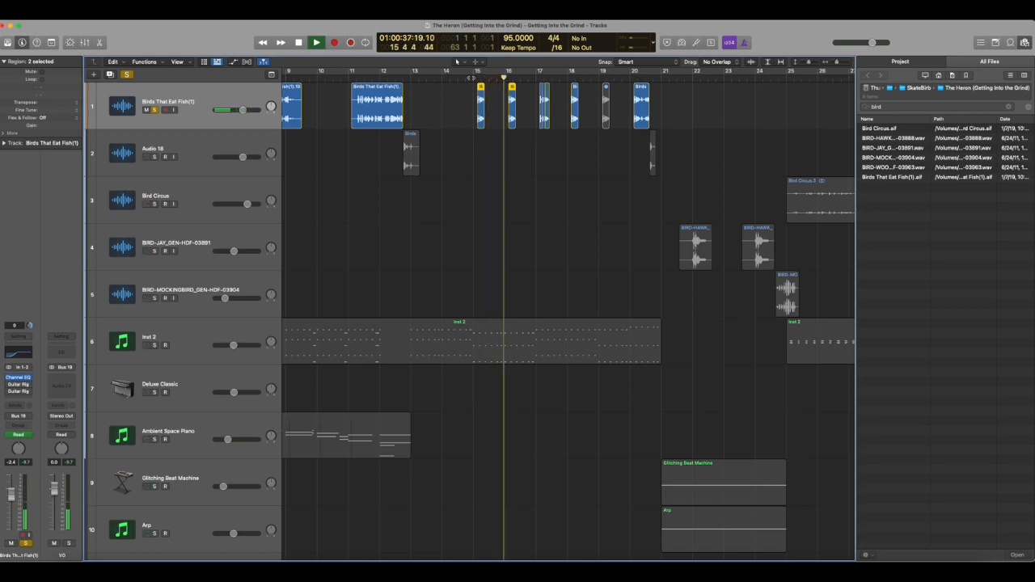
key(space)
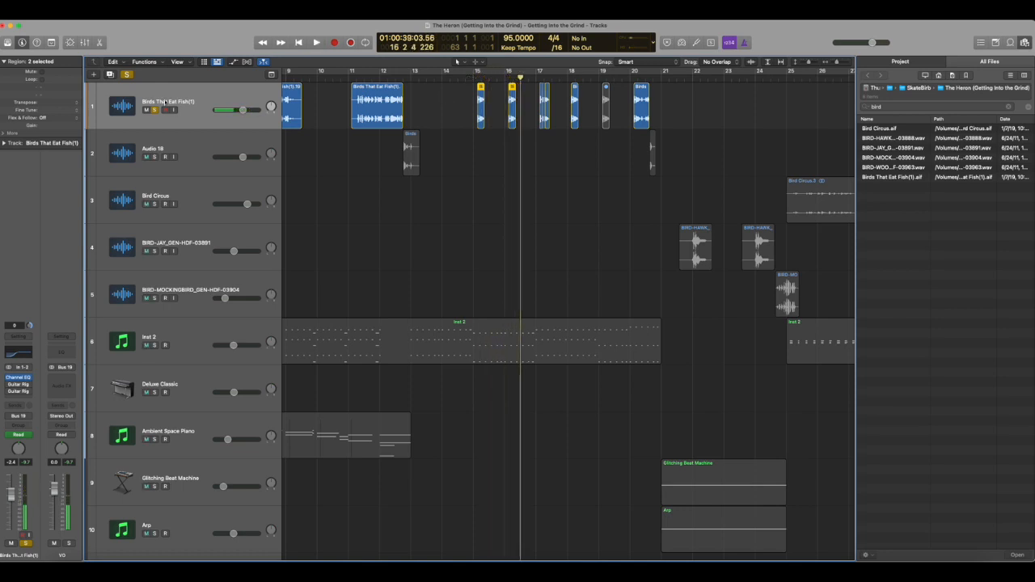
Step: Unsolo the Birds That Eat Fish(1) track and play the full mix through the regions at bars 15 to 18
click(154, 109)
key(space)
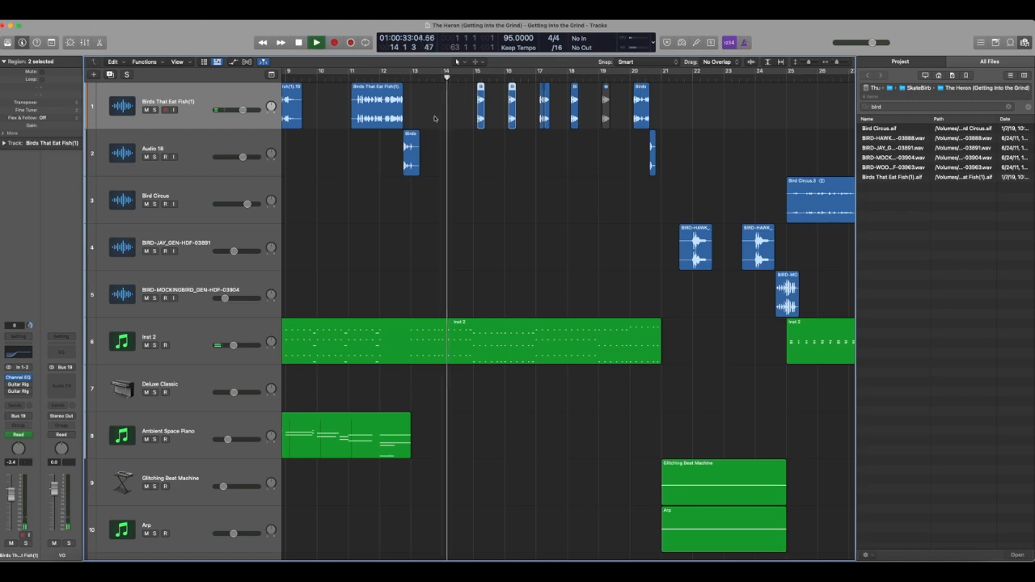
click(435, 121)
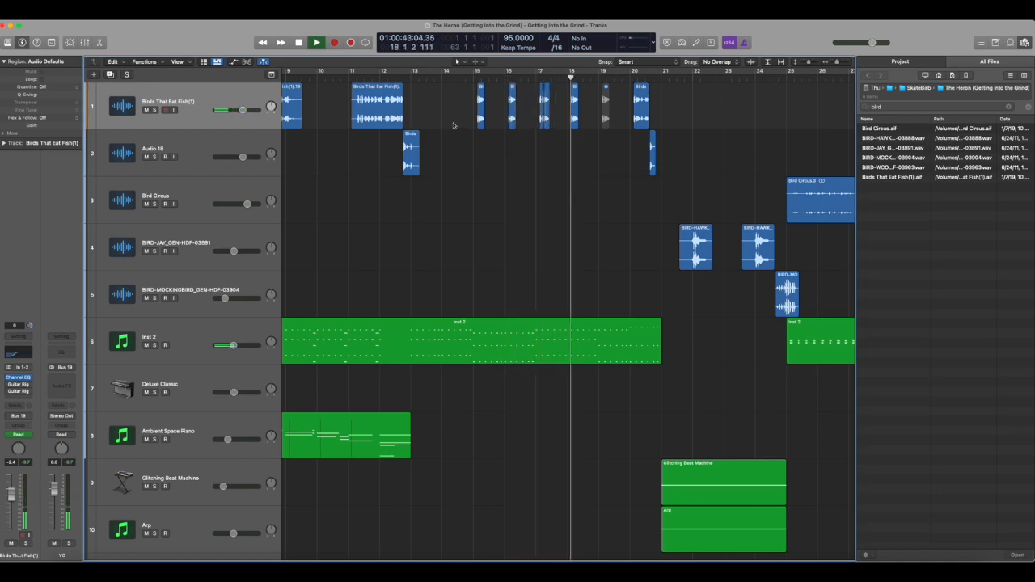
key(space)
Step: Mute the bird regions at bars 15 and 16 again and play the full mix from bar 14
drag(457, 104, 521, 112)
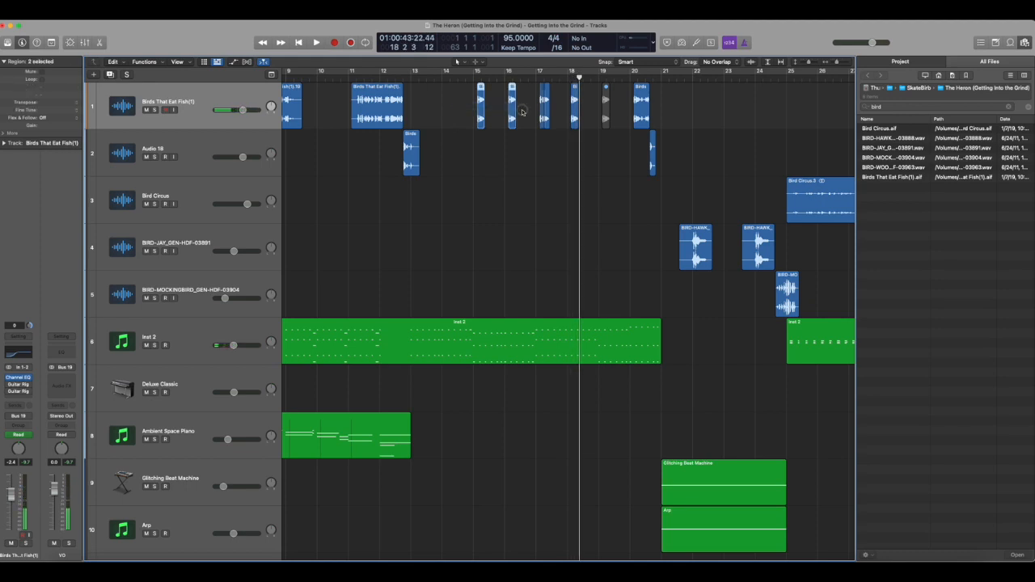
key(ctrl+m)
click(442, 74)
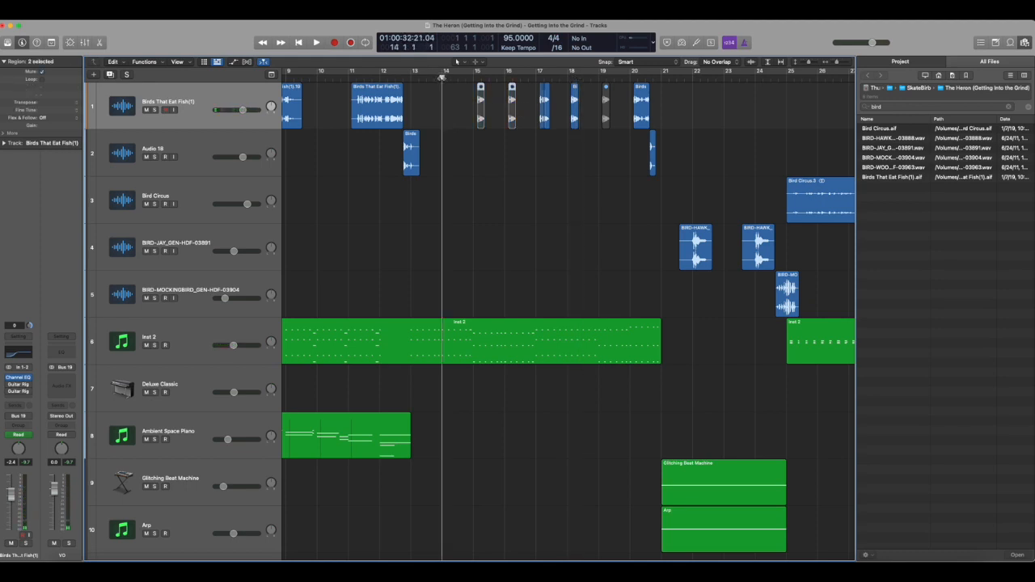
key(space)
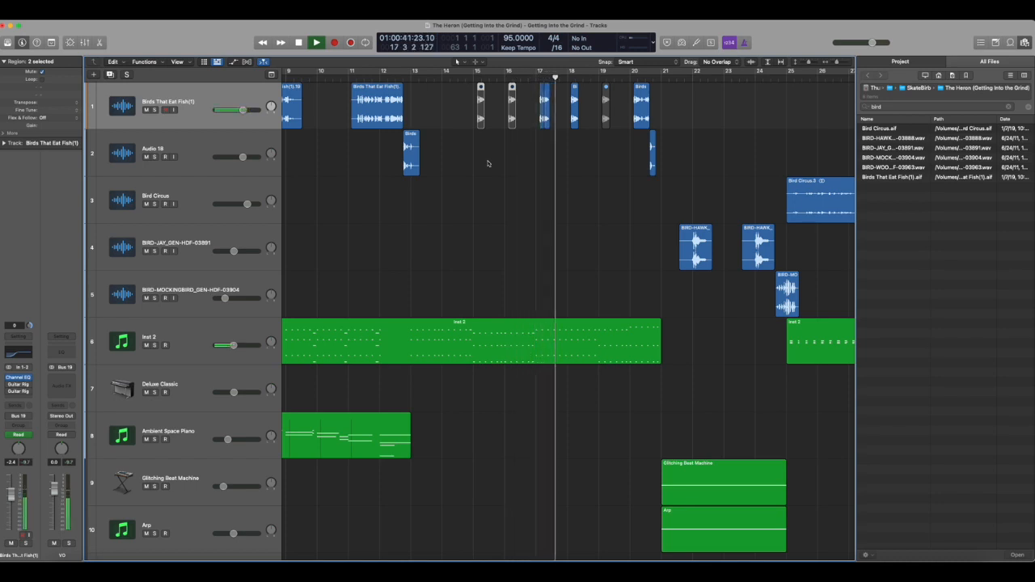
key(space)
Step: Place the playhead at bar 17 and examine the rapid chopped bird slices that follow it
click(534, 79)
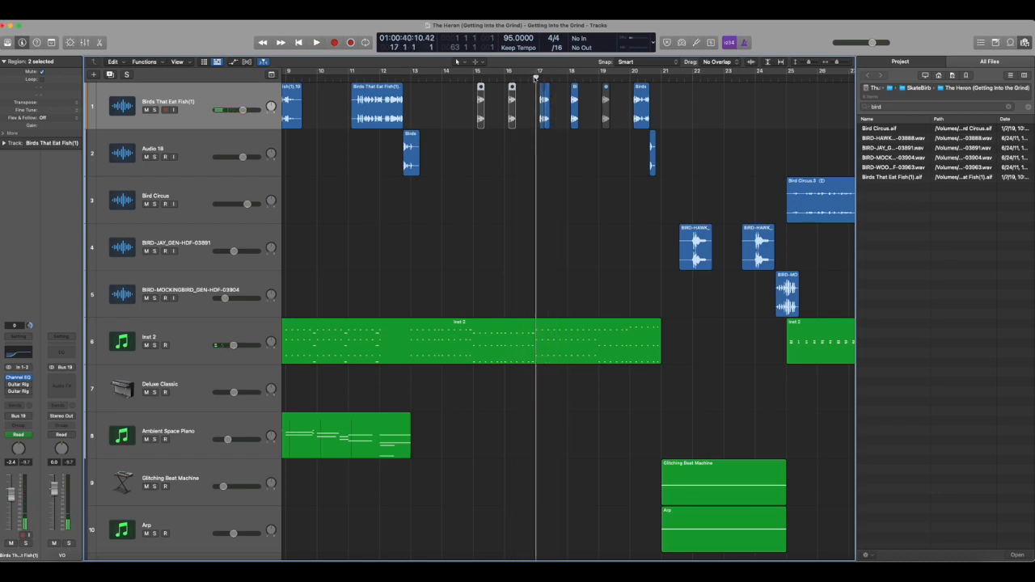
key(super+Right)
key(super+Right)
key(super+Right)
key(super+Right)
scroll(532, 90, right, 6)
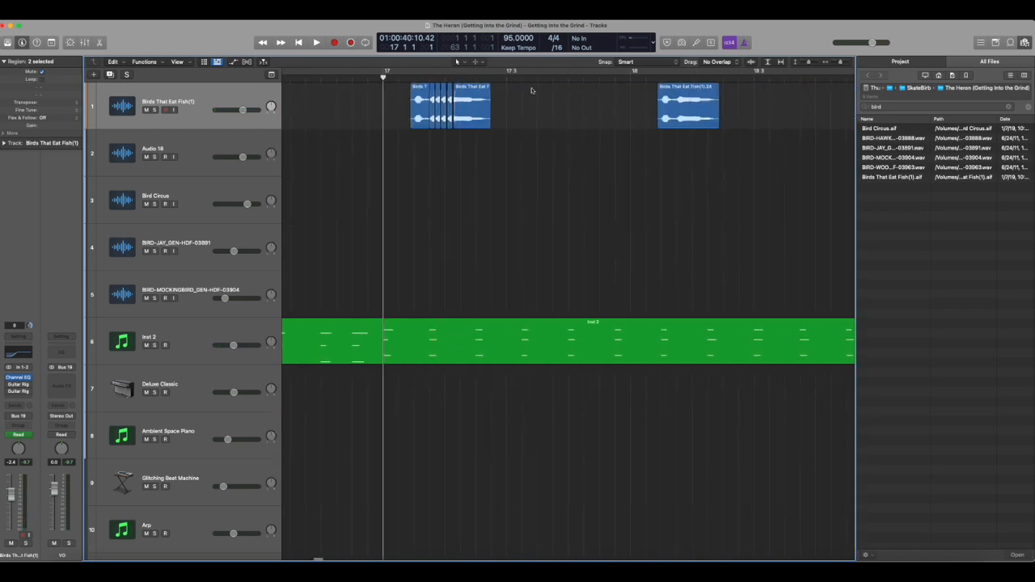
key(super+Right)
key(super+Right)
scroll(532, 91, right, 4)
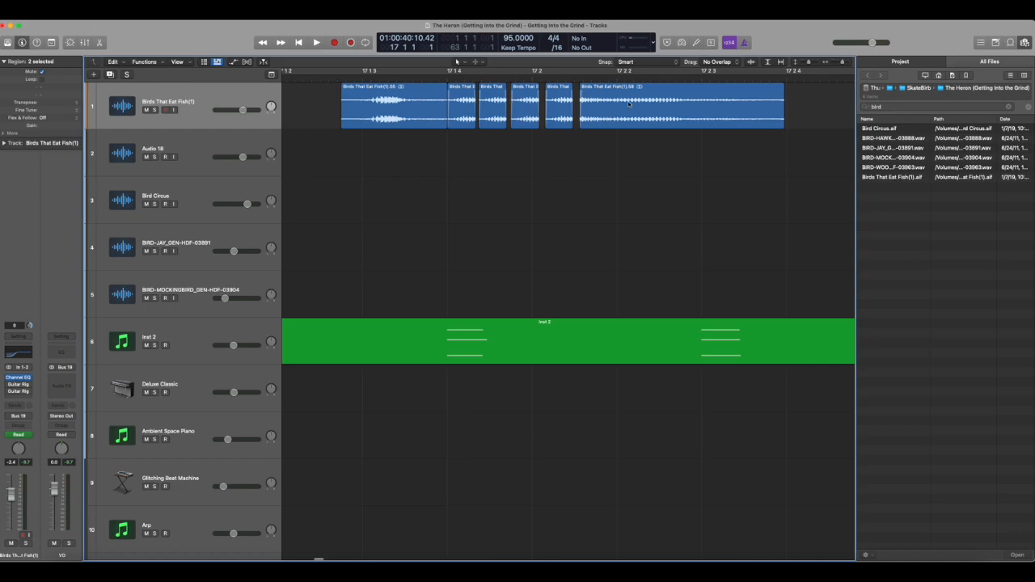
Step: Show the whole song arrangement and place the playhead at bar 12 beat 3
key(super+Left)
key(super+Left)
key(super+Left)
key(super+Left)
key(super+Left)
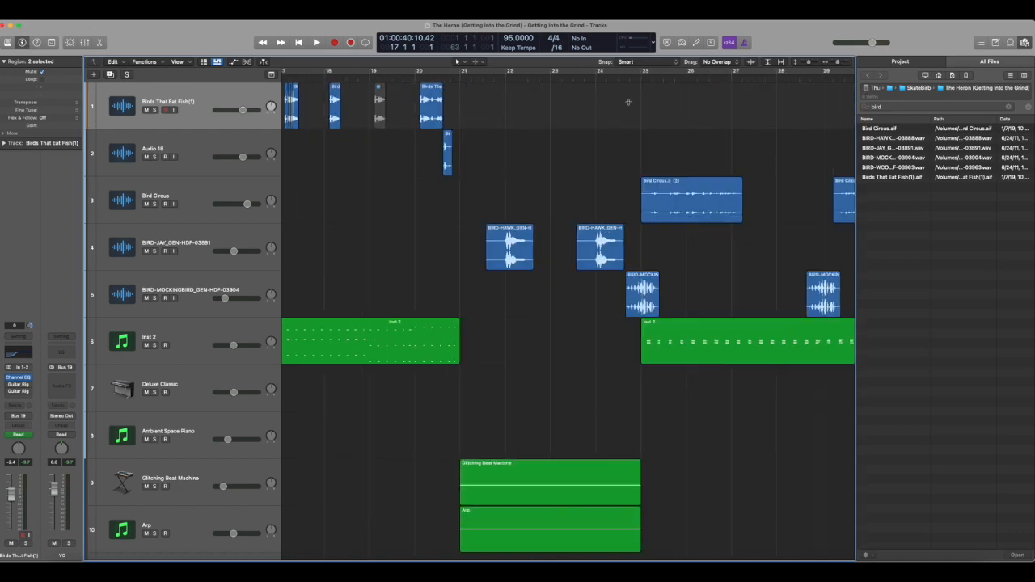
key(super+Left)
key(super+Left)
key(super+Left)
key(super+Left)
key(super+Up)
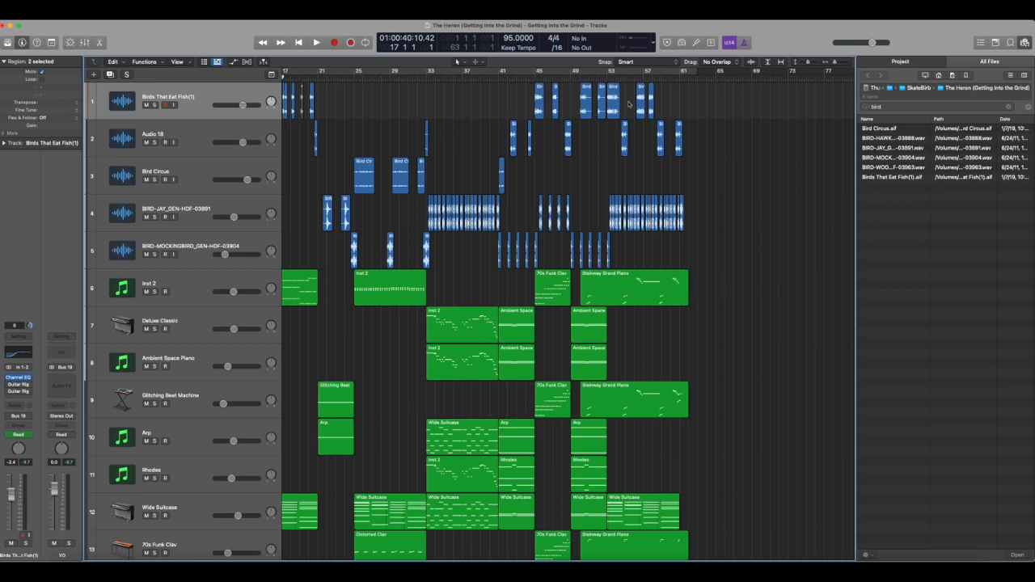
scroll(630, 104, left, 5)
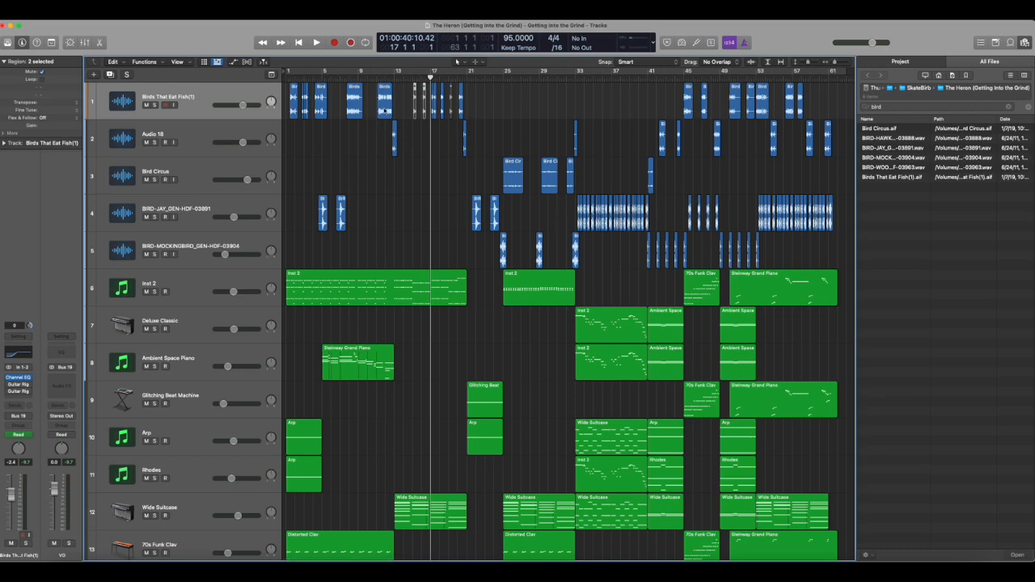
click(388, 79)
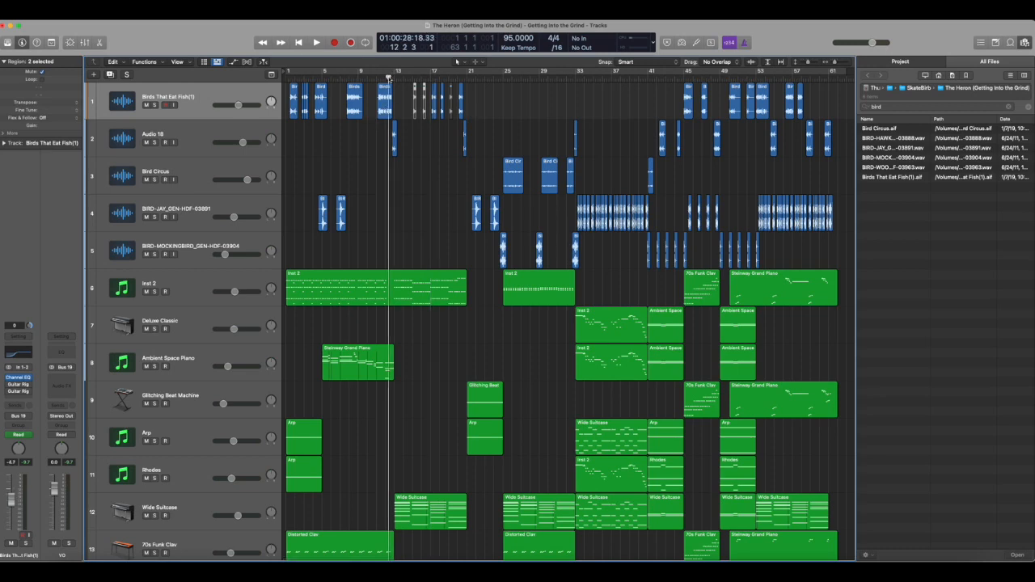
Step: Solo the Audio 18 track, play its chopped bird region from bar 12 beat 3, and unsolo it
key(super+Right)
key(super+Right)
key(super+Right)
key(super+Right)
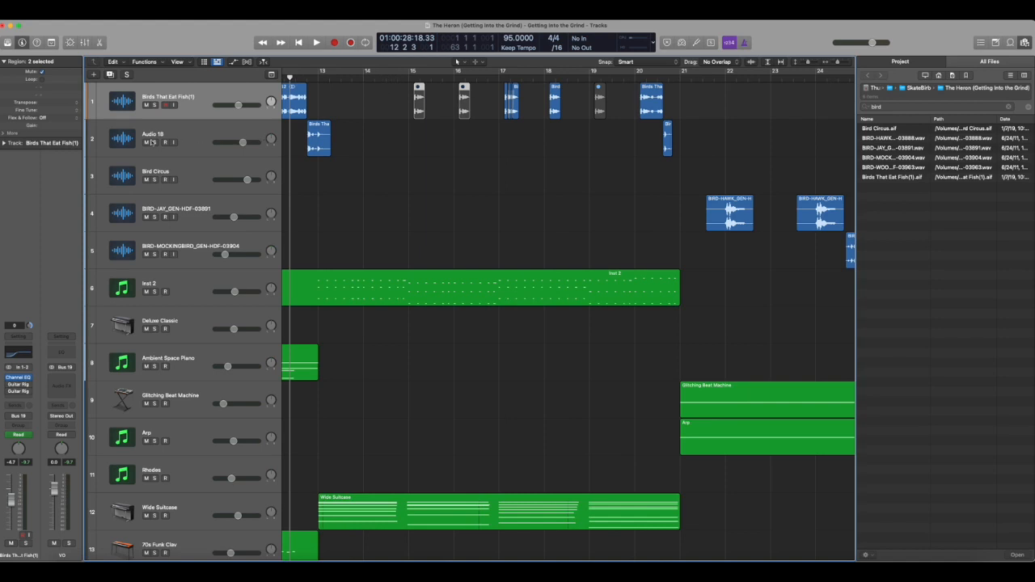
click(153, 143)
key(space)
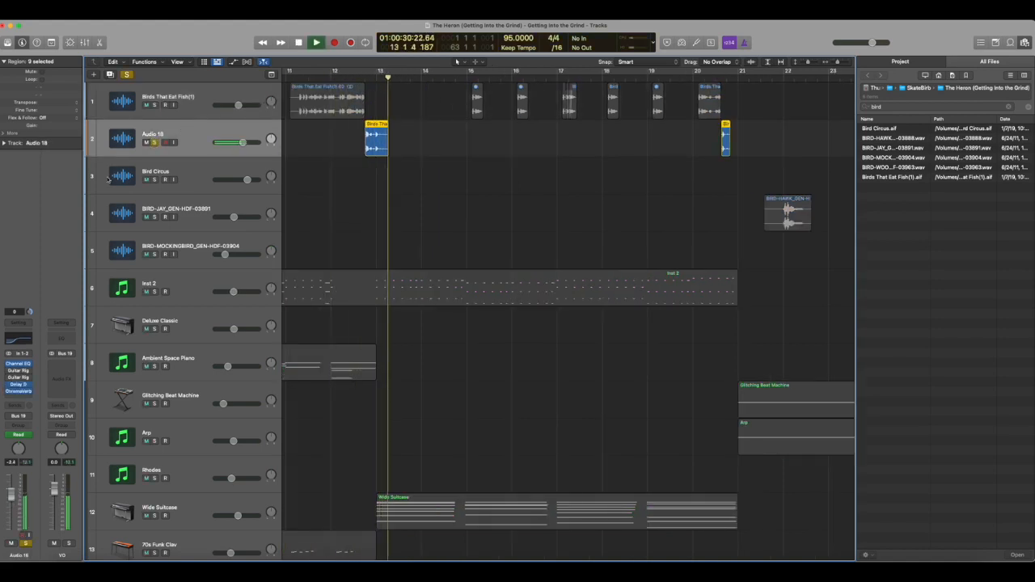
key(space)
click(154, 142)
Step: Compare the Birds That Eat Fish(1) and Audio 18 tracks' channel effects and their region placement through bar 20
click(193, 109)
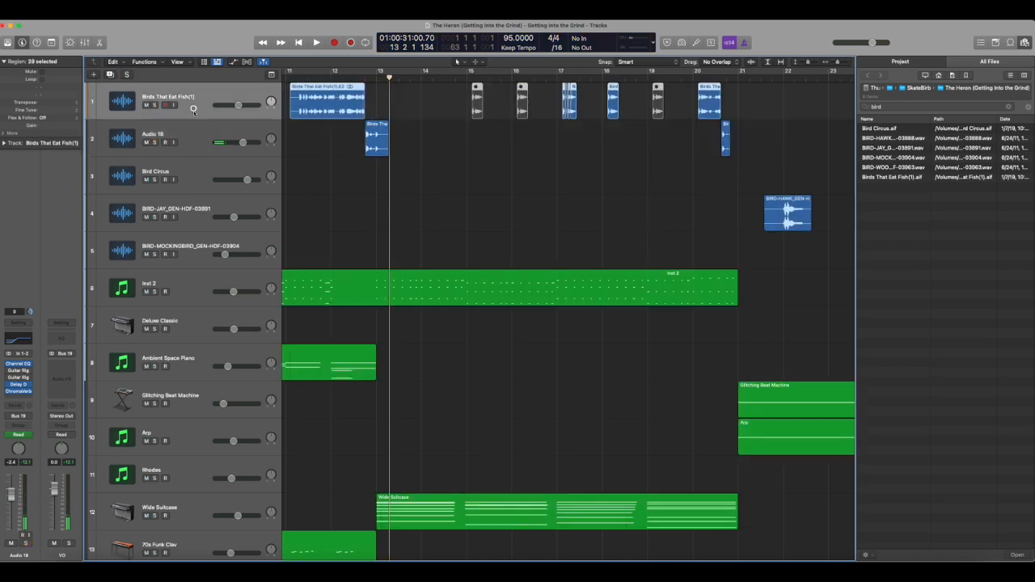
click(196, 127)
key(super+Left)
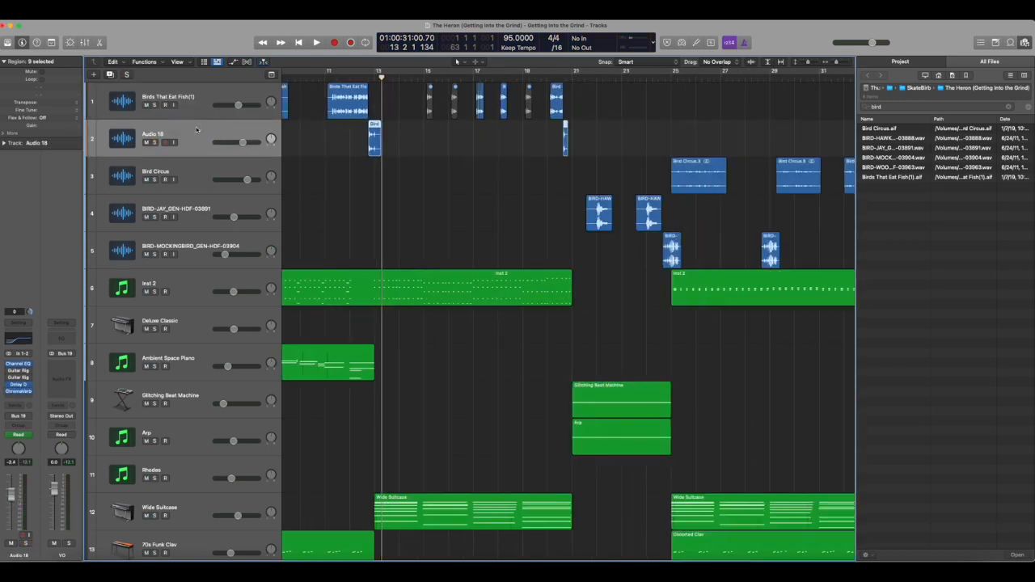
scroll(500, 119, left, 10)
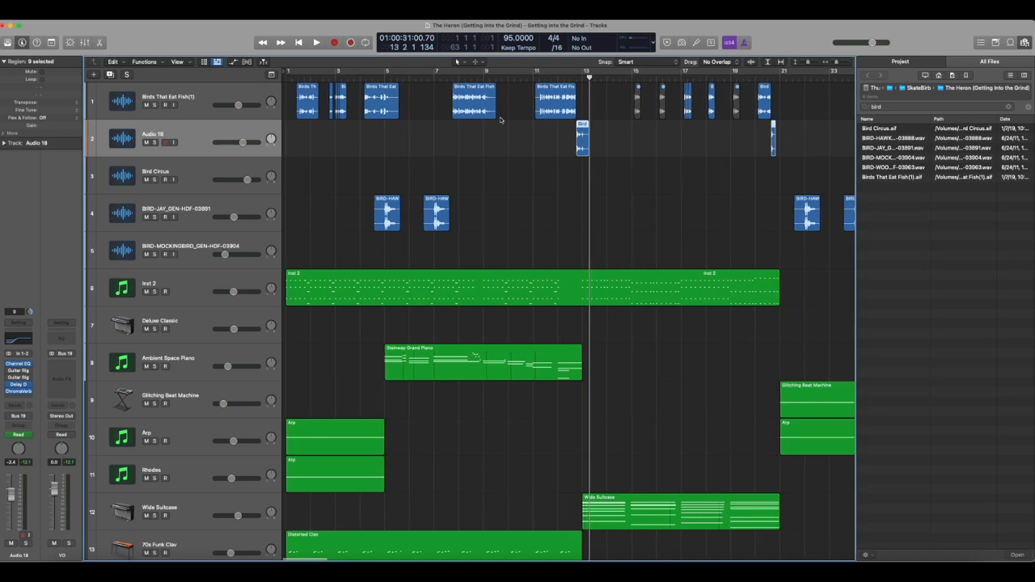
scroll(535, 119, right, 6)
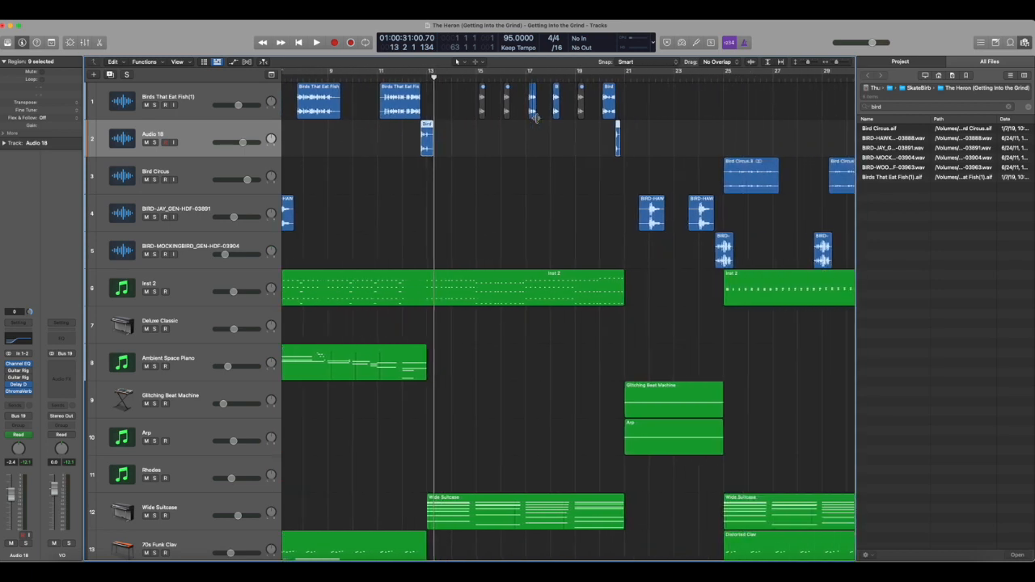
scroll(536, 119, right, 1)
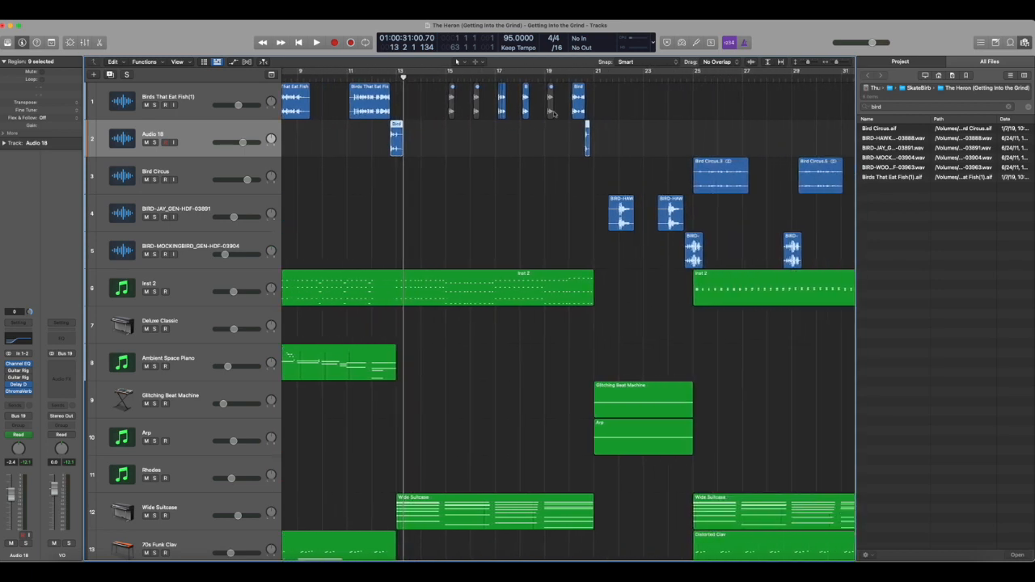
Step: Play the full mix from bar 20 to bar 21 and select the Birds That Eat Fish(1) track
click(570, 81)
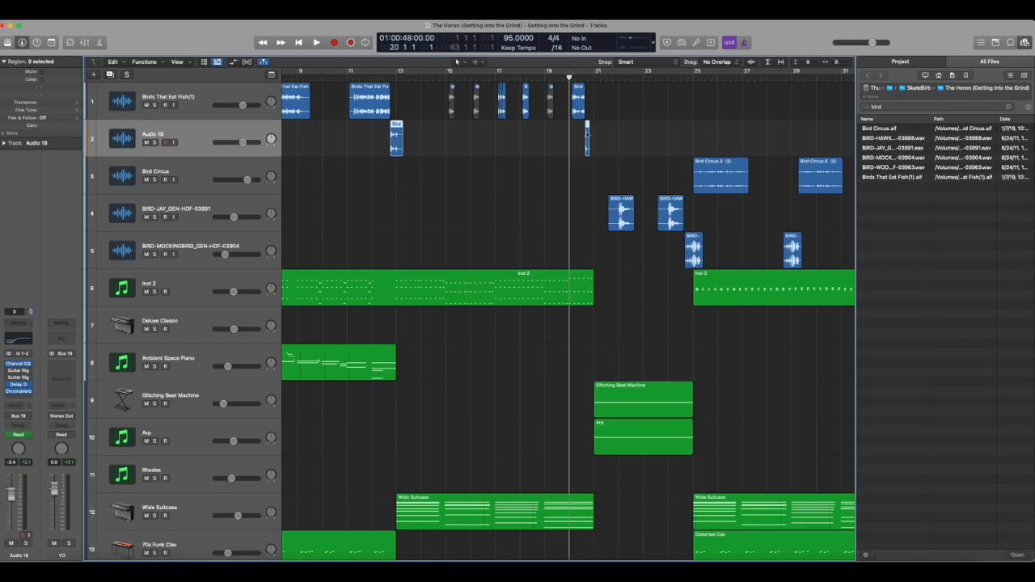
key(space)
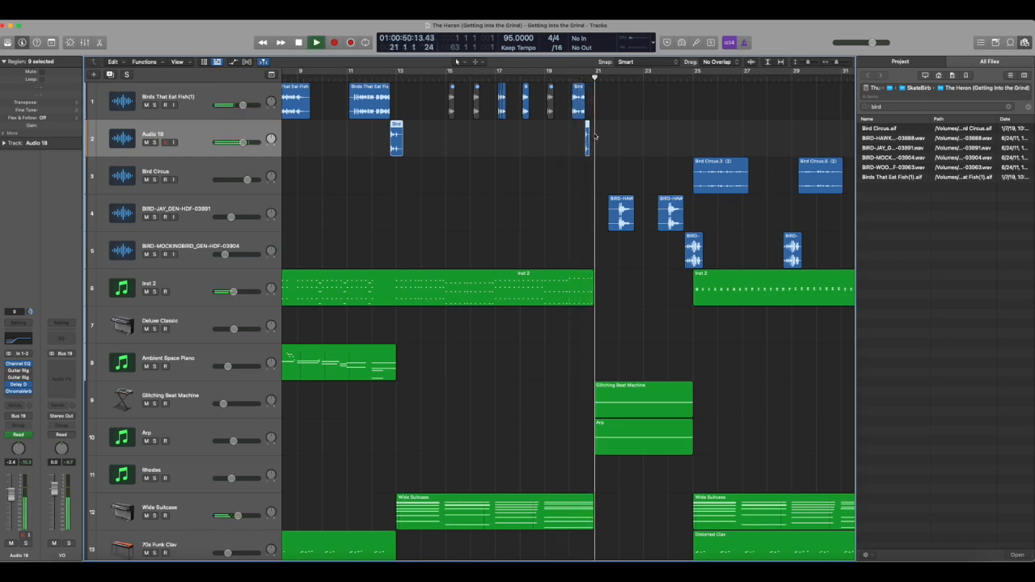
key(space)
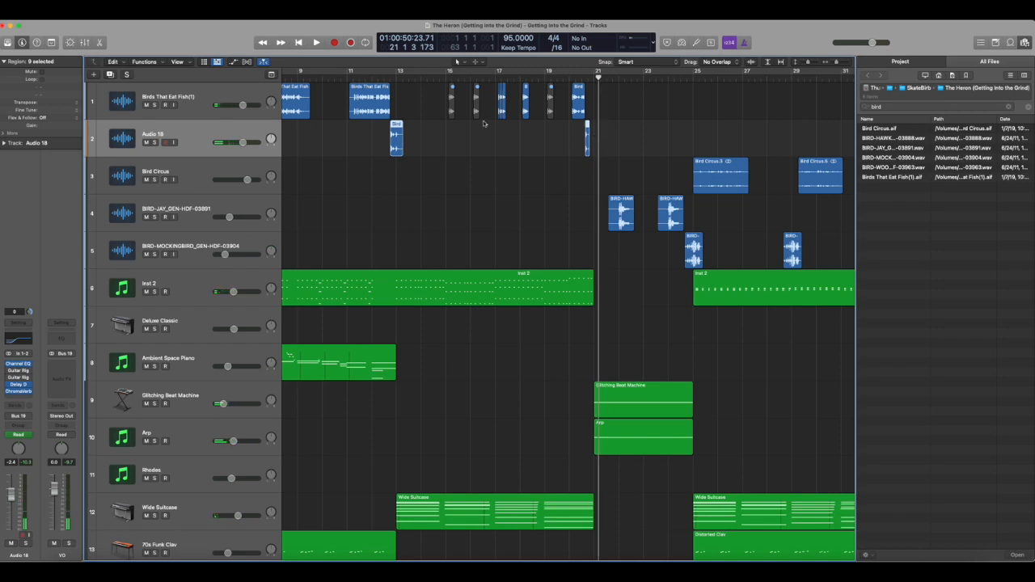
click(221, 94)
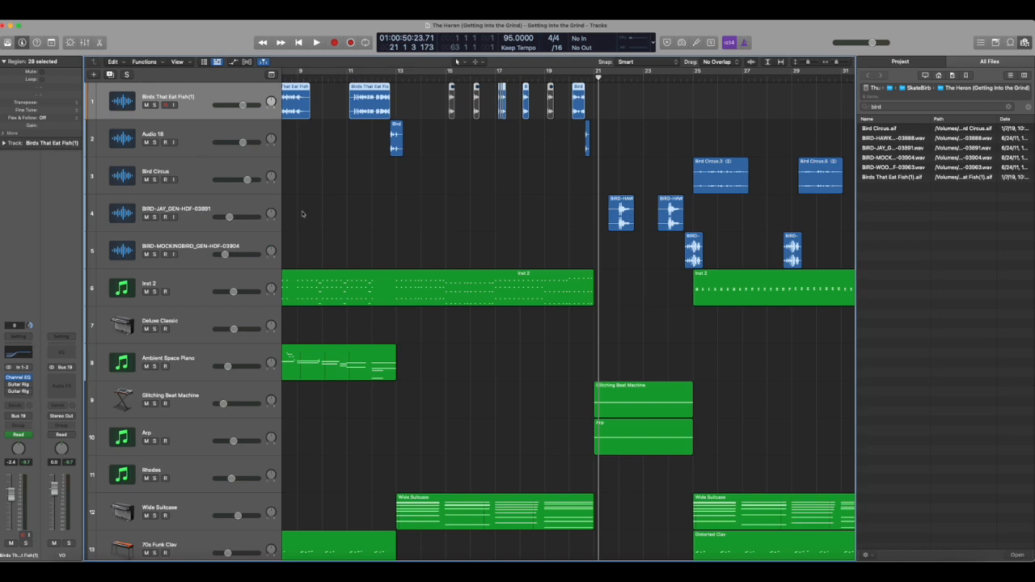
Step: Solo the Bird Circus track, play its first region from bar 25 beat 3, and unsolo it
scroll(565, 127, right, 10)
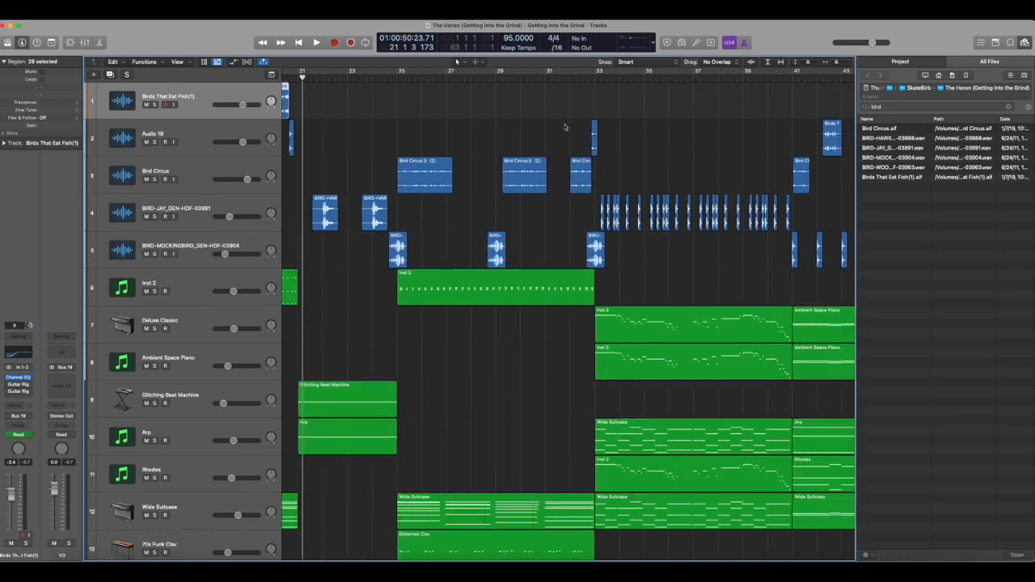
scroll(565, 126, left, 1)
click(424, 77)
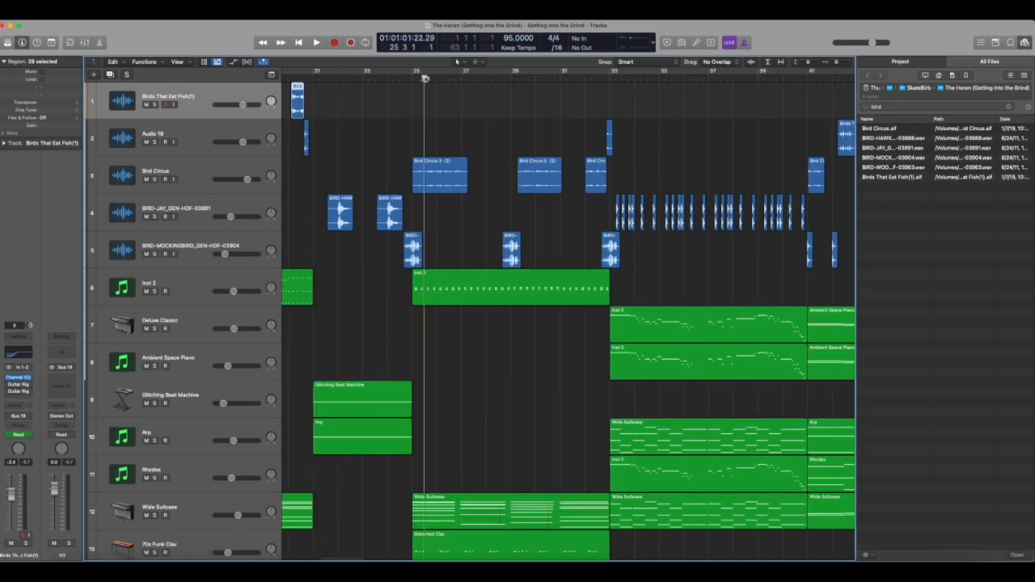
click(154, 179)
click(175, 169)
key(space)
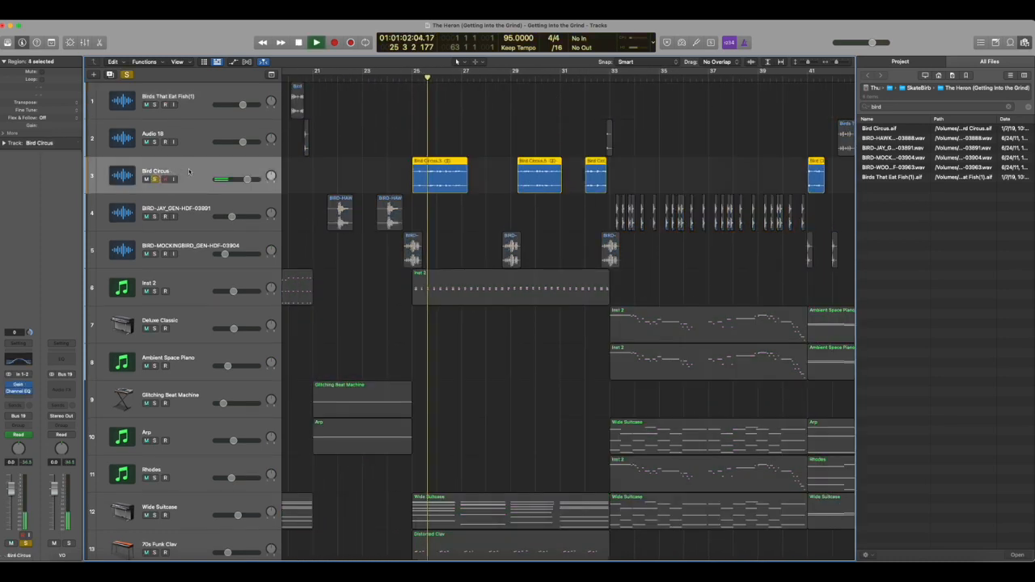
key(space)
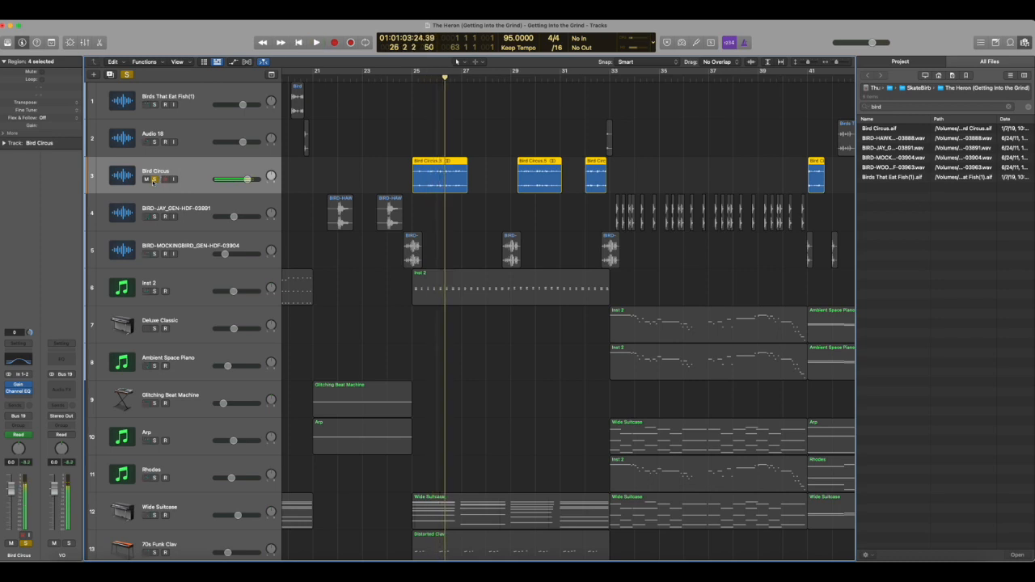
click(155, 179)
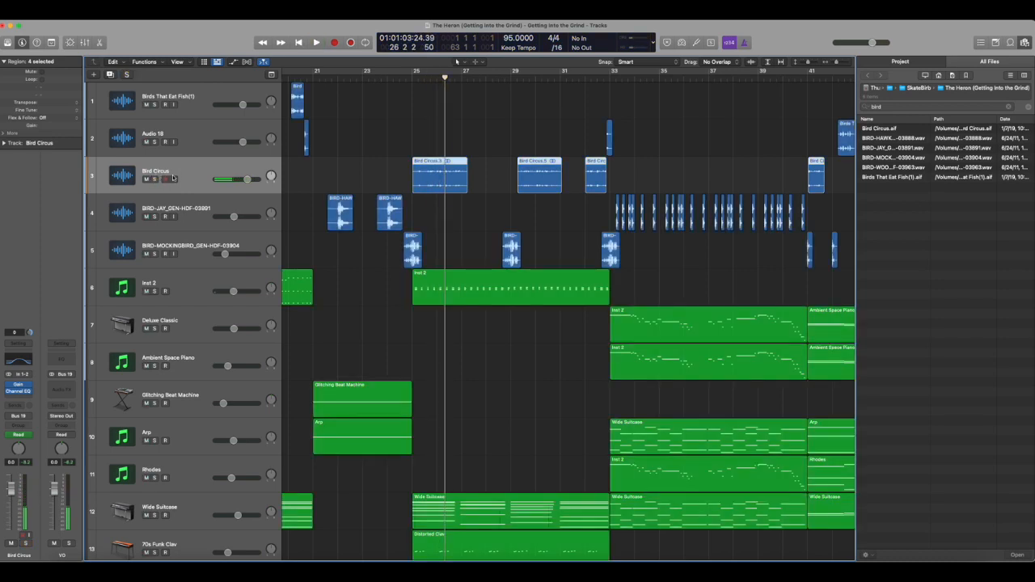
Step: Solo the BIRD-JAY_GEN-HDF-03891 track and play its two hawk regions from bar 21 beat 3
scroll(324, 171, left, 5)
scroll(323, 171, left, 4)
scroll(325, 171, right, 2)
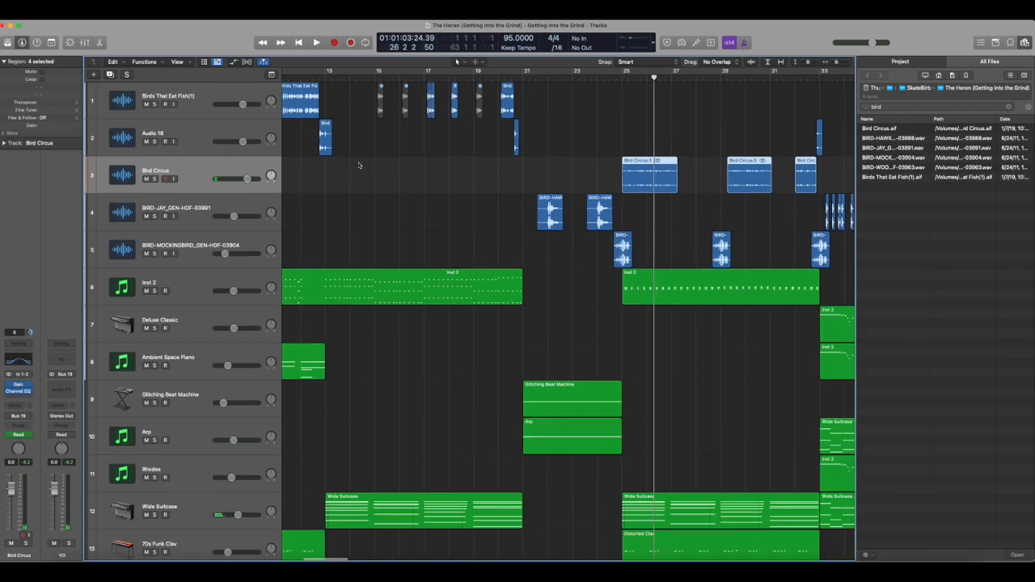
click(531, 79)
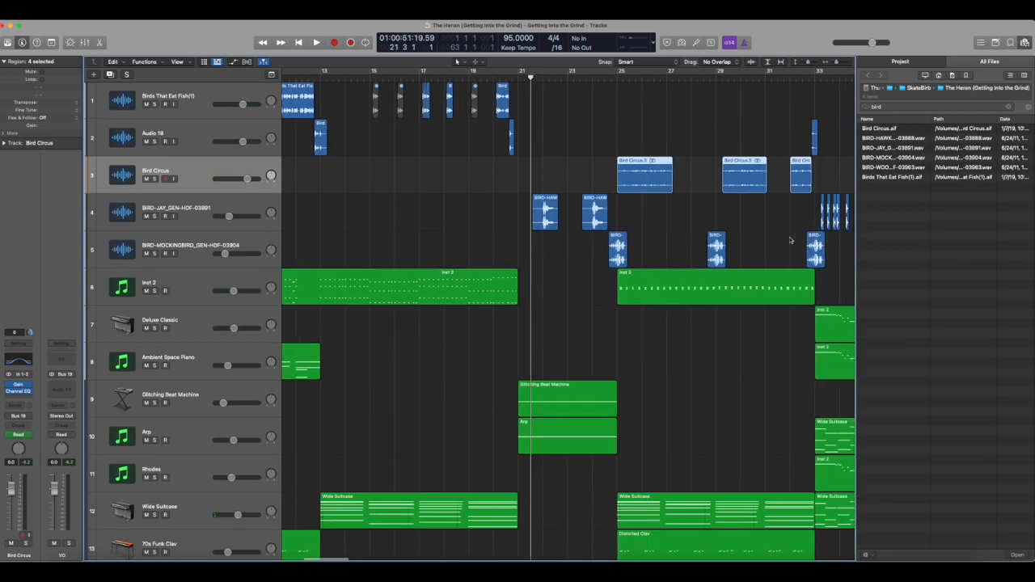
click(154, 216)
click(192, 207)
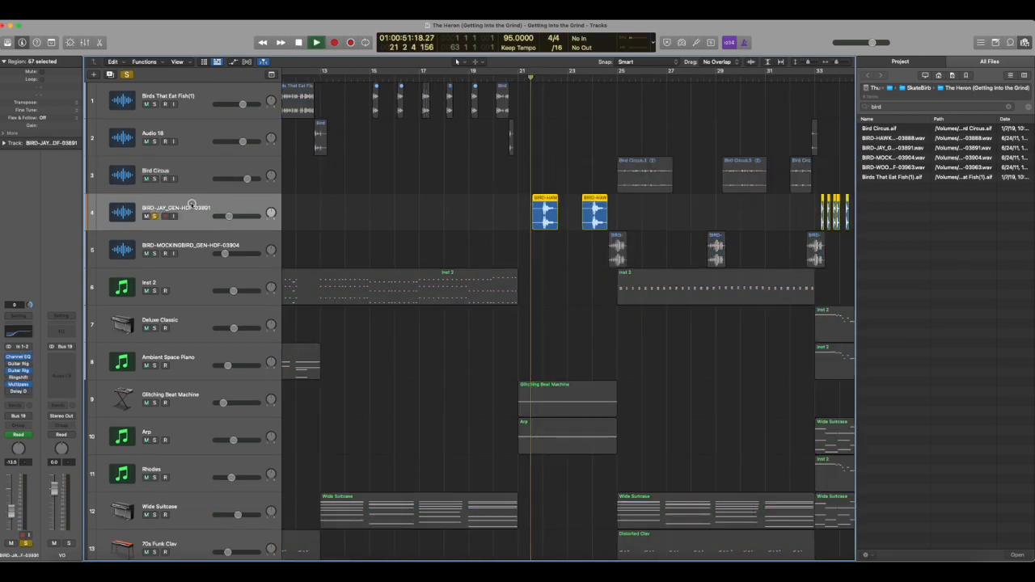
key(space)
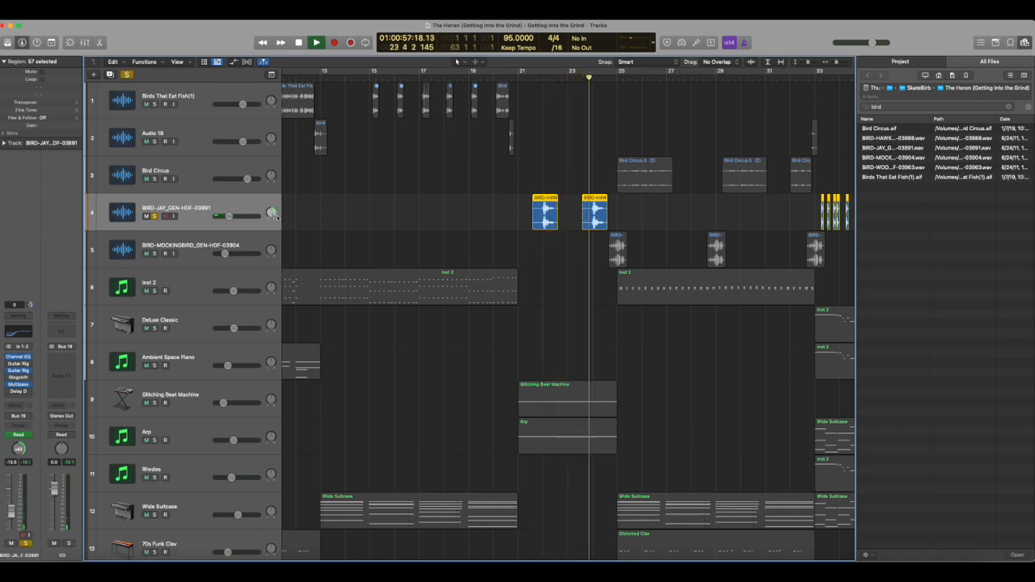
Step: Show track automation and display the Pan curve on the BIRD-JAY_GEN-HDF-03891 track
key(a)
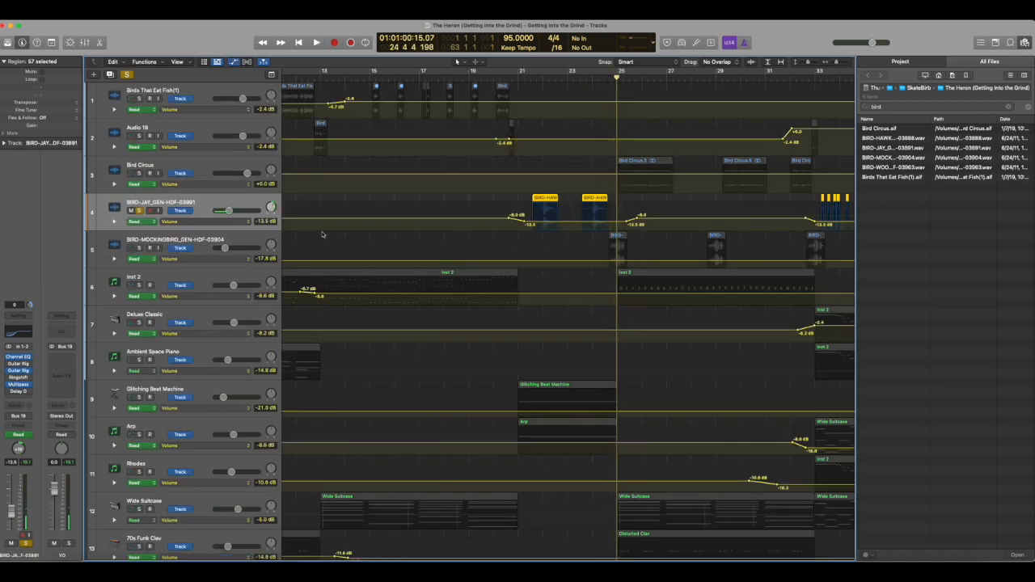
click(177, 220)
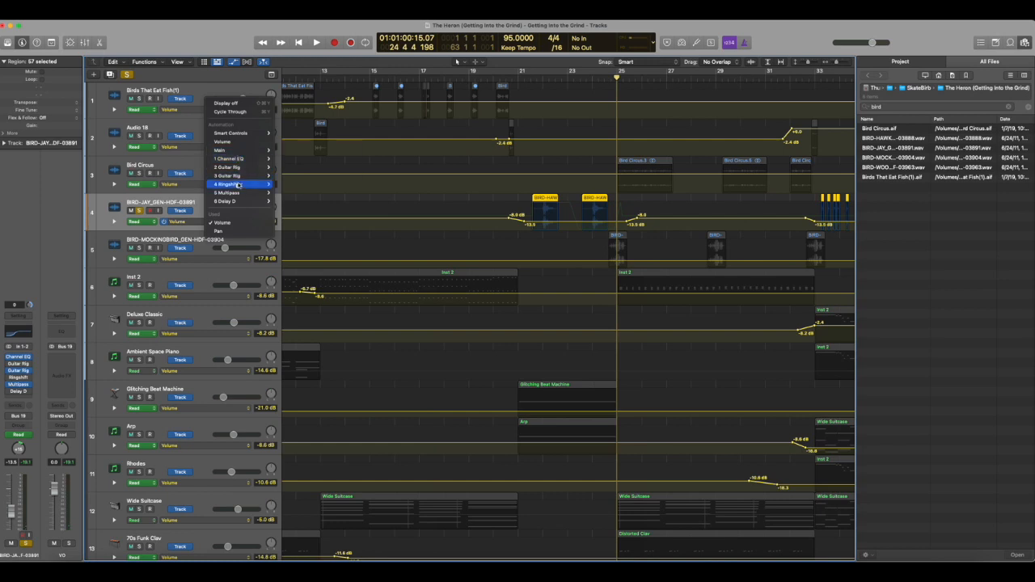
click(237, 232)
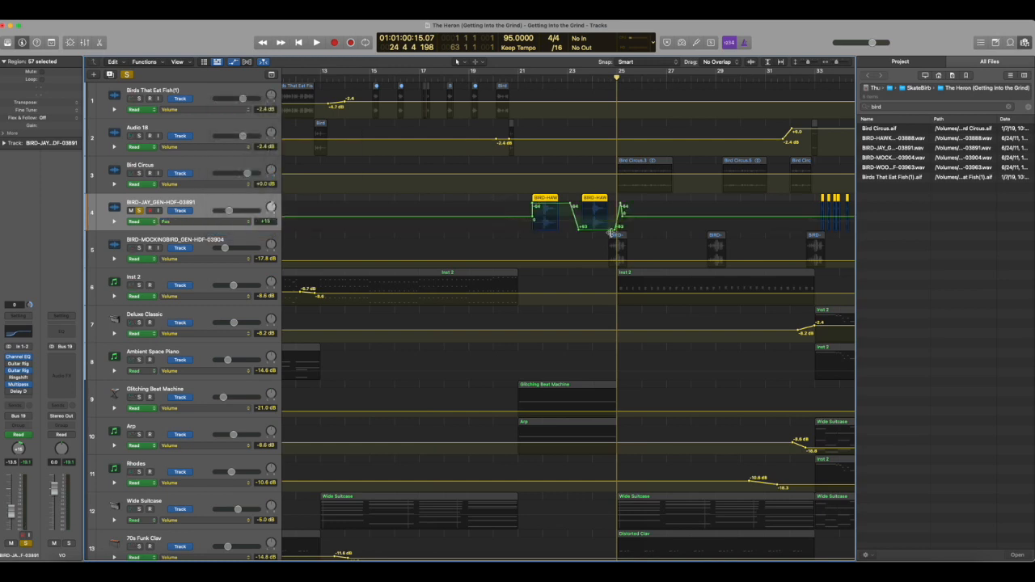
Step: Play the soloed hawk sample without effects, re-enabling Channel EQ, the second Guitar Rig and Multipass one at a time to compare them
click(537, 72)
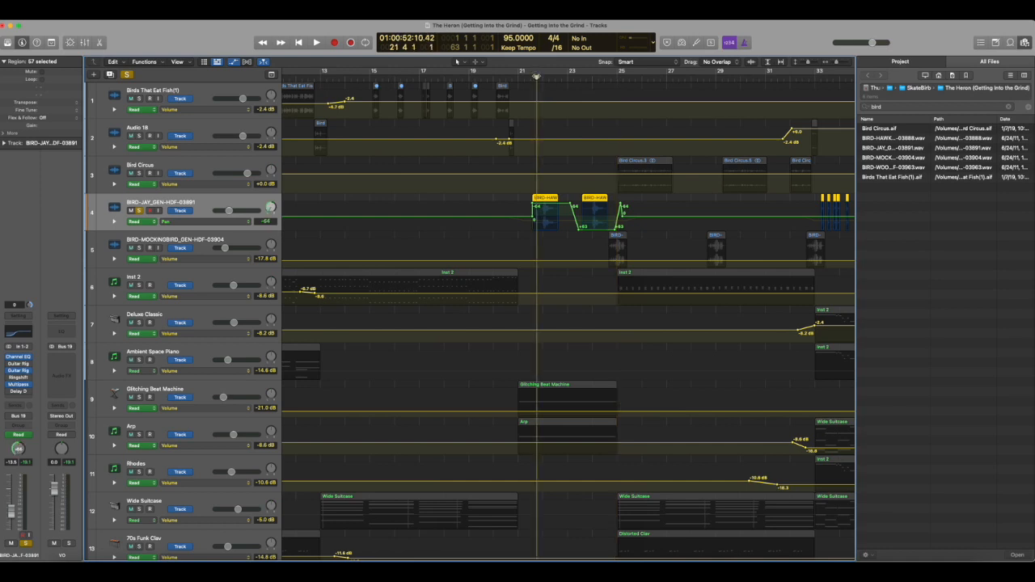
click(139, 210)
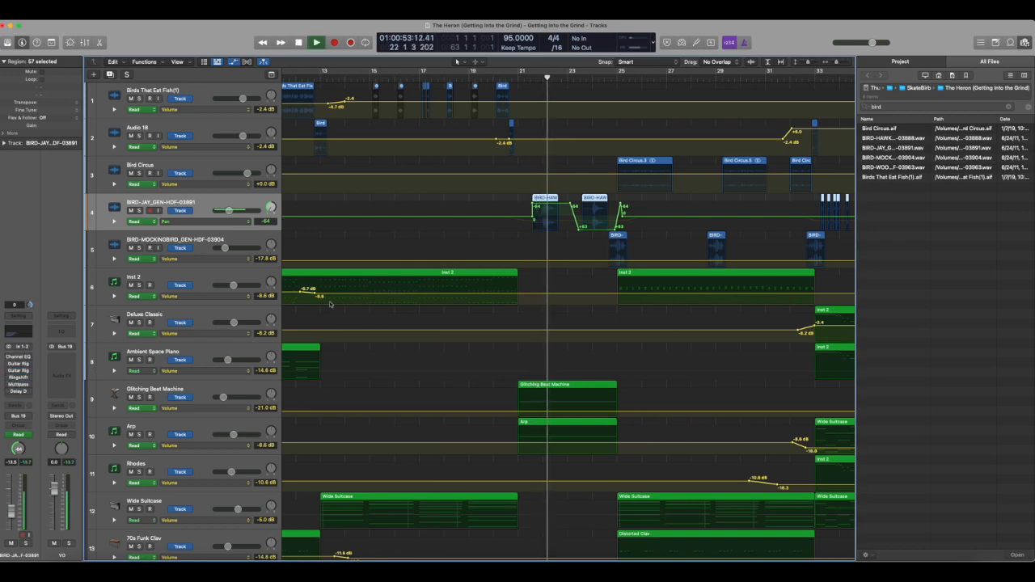
click(139, 210)
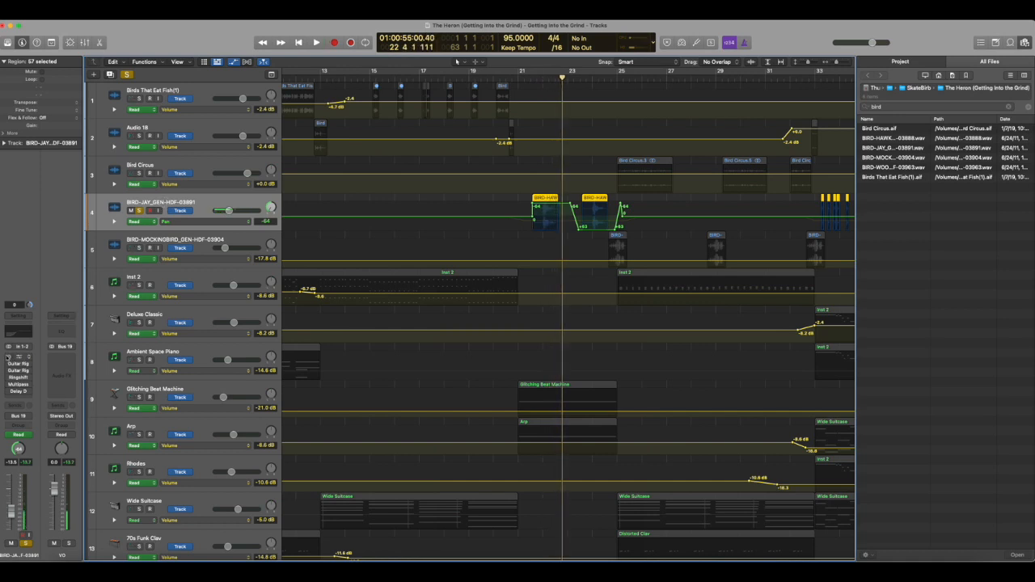
click(7, 357)
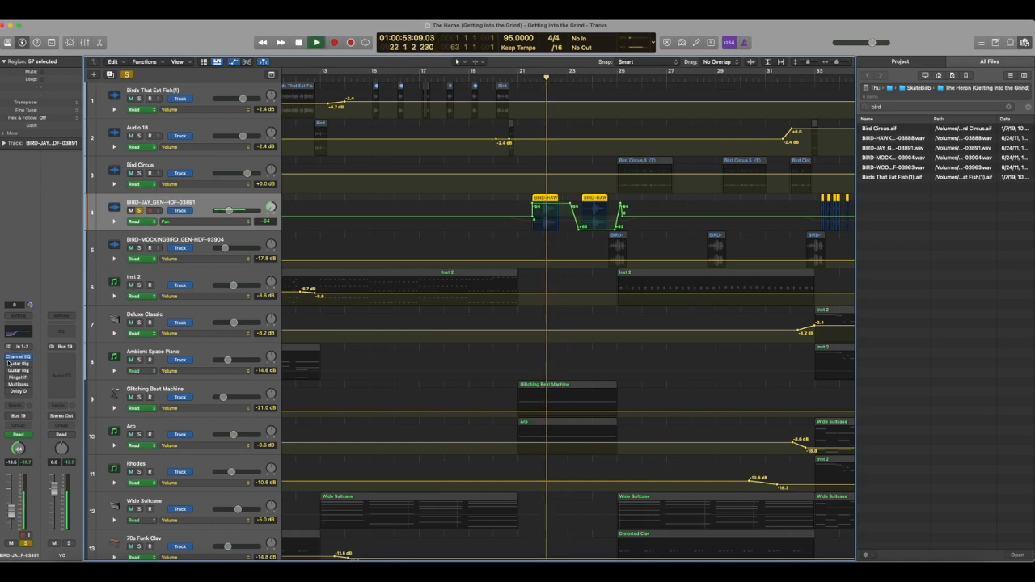
key(space)
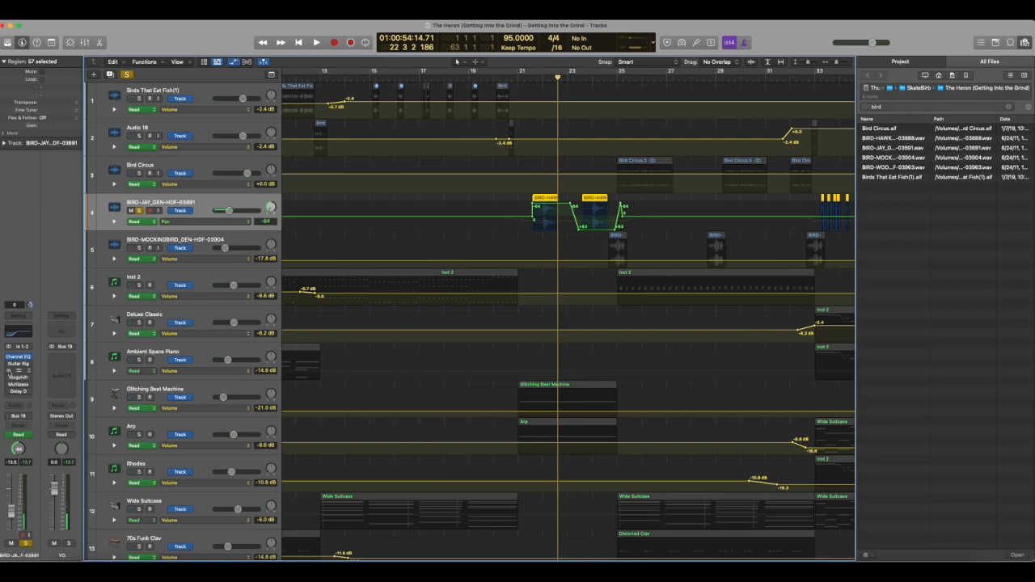
key(space)
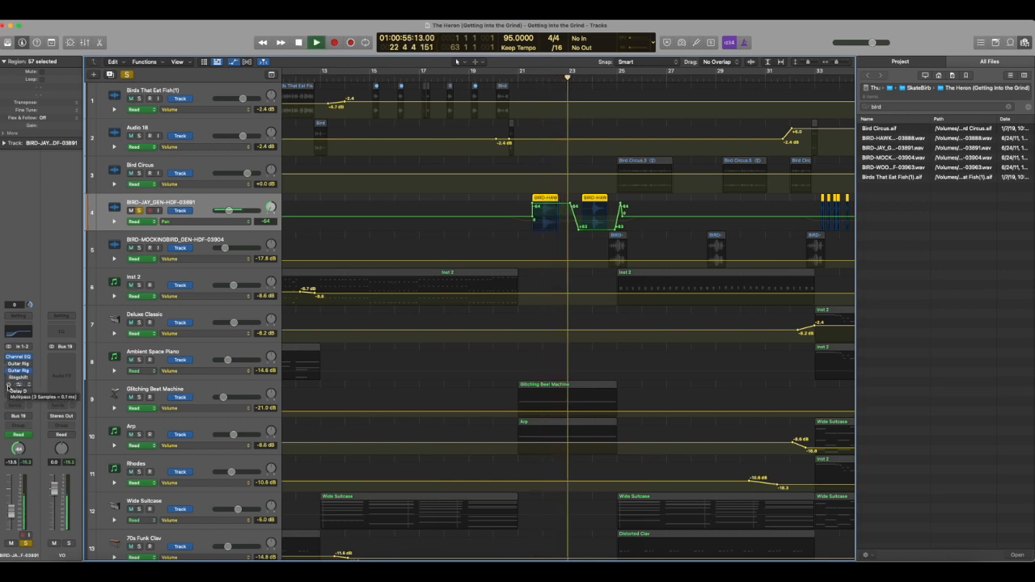
key(space)
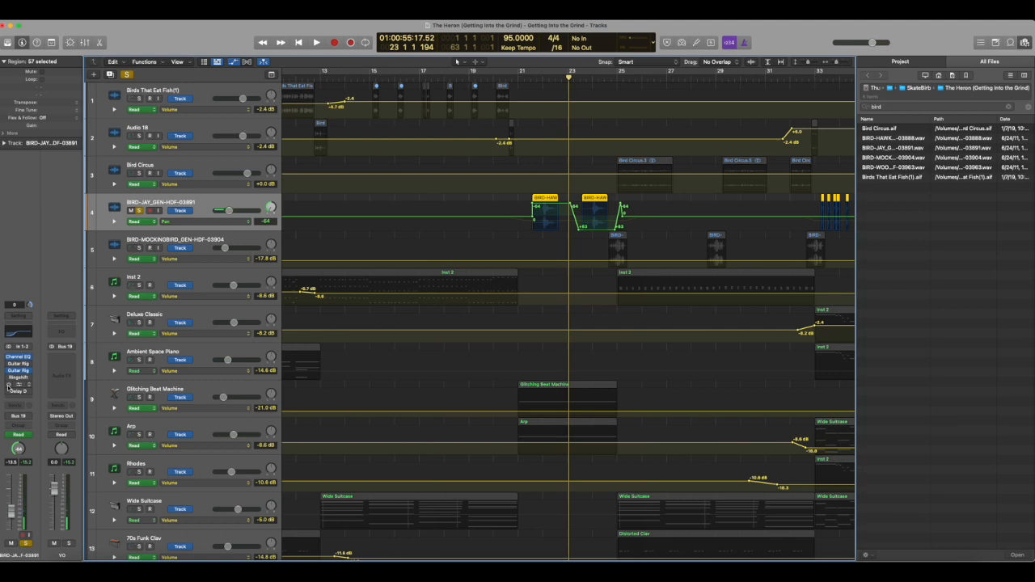
key(space)
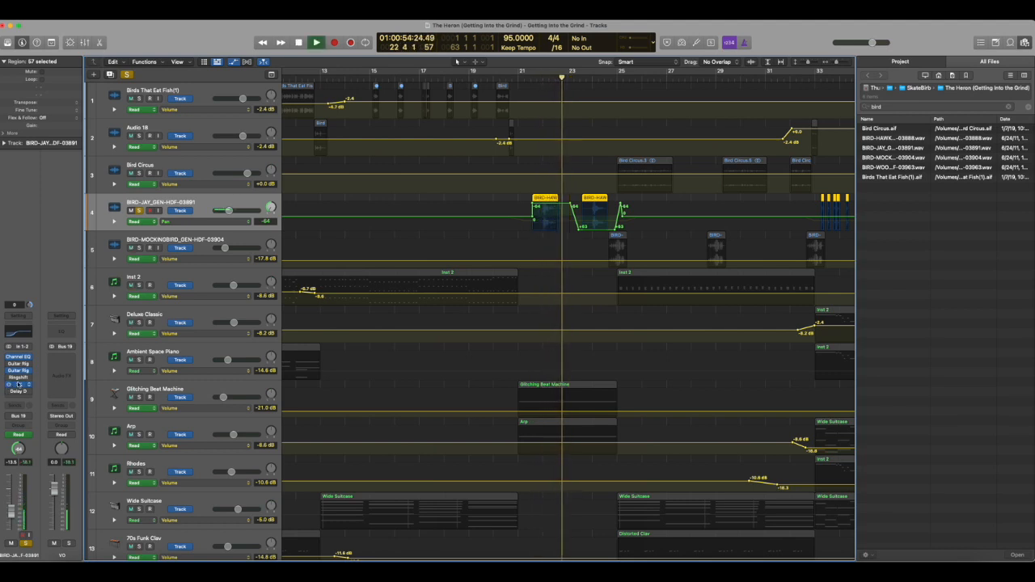
key(space)
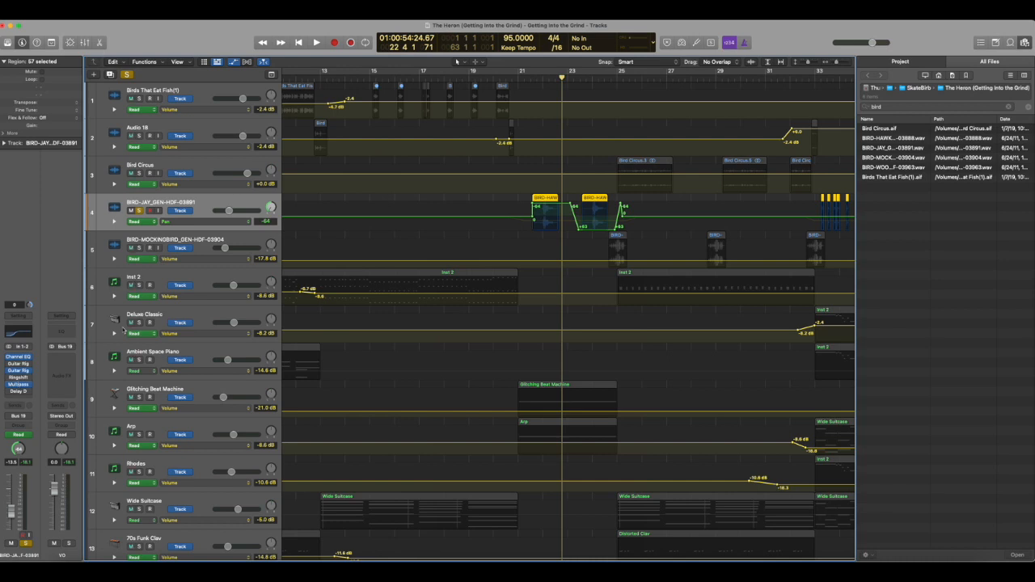
Step: Unsolo the BIRD-JAY_GEN-HDF-03891 track and play the full mix from bar 21 beat 3 through bar 25
click(139, 210)
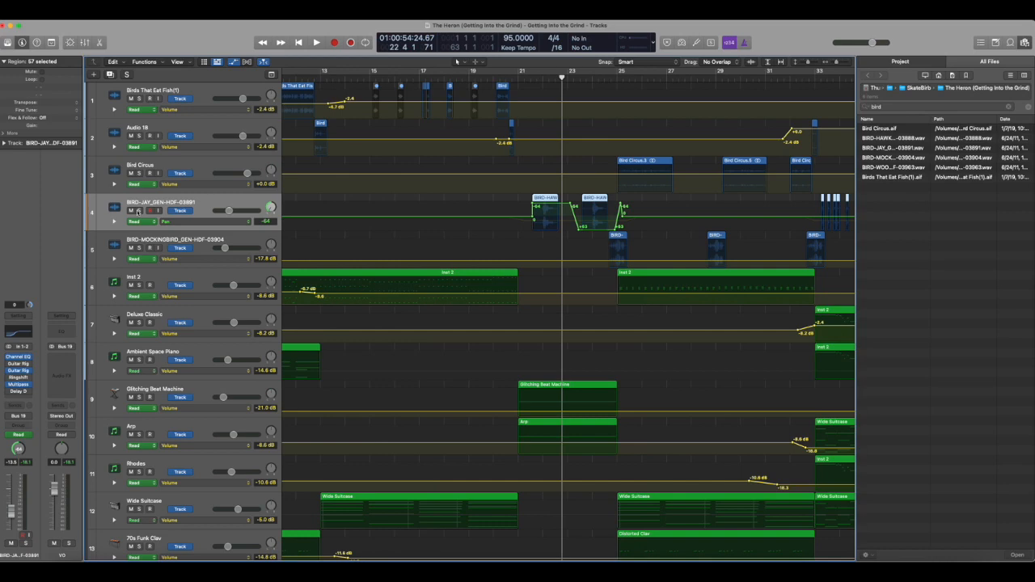
click(530, 78)
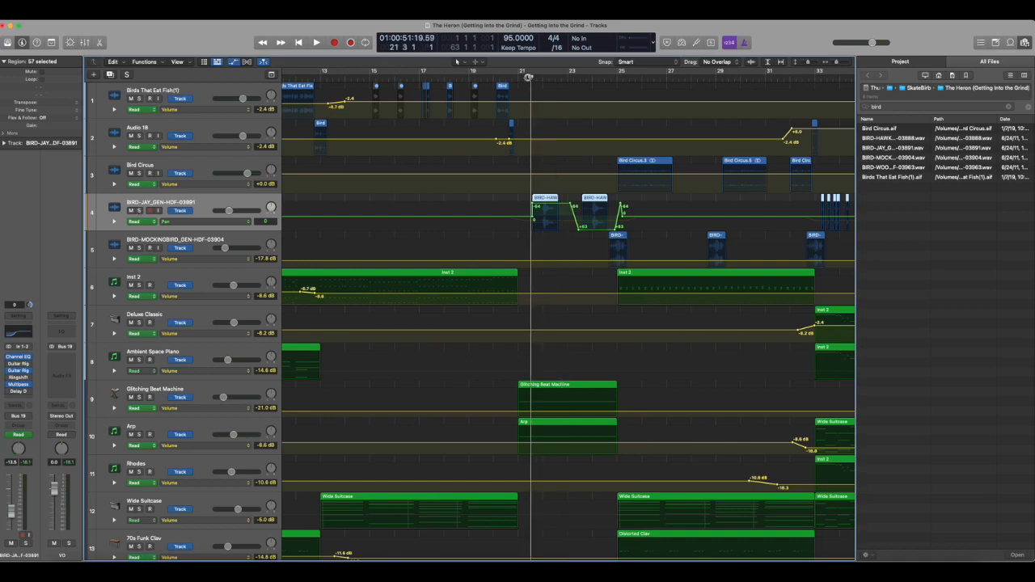
key(space)
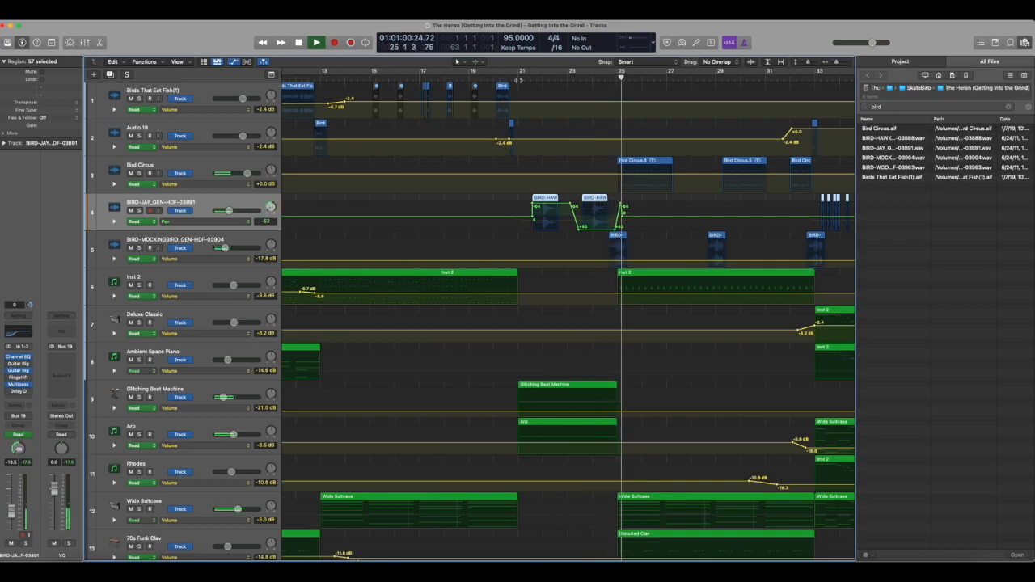
Step: Hide the track automation and solo the BIRD-MOCKINGBIRD_GEN-HDF-03904 track
key(a)
click(191, 249)
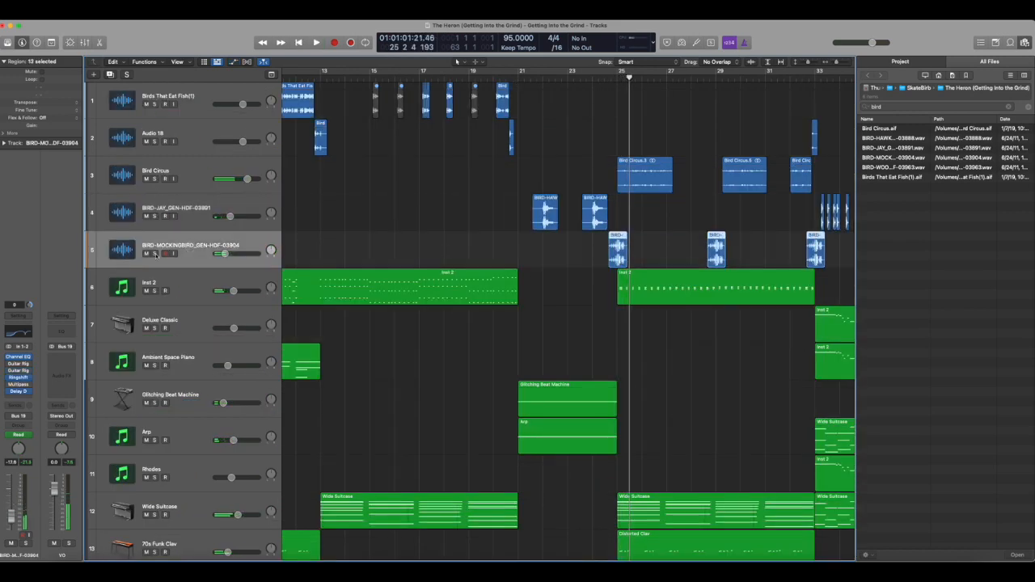
click(154, 253)
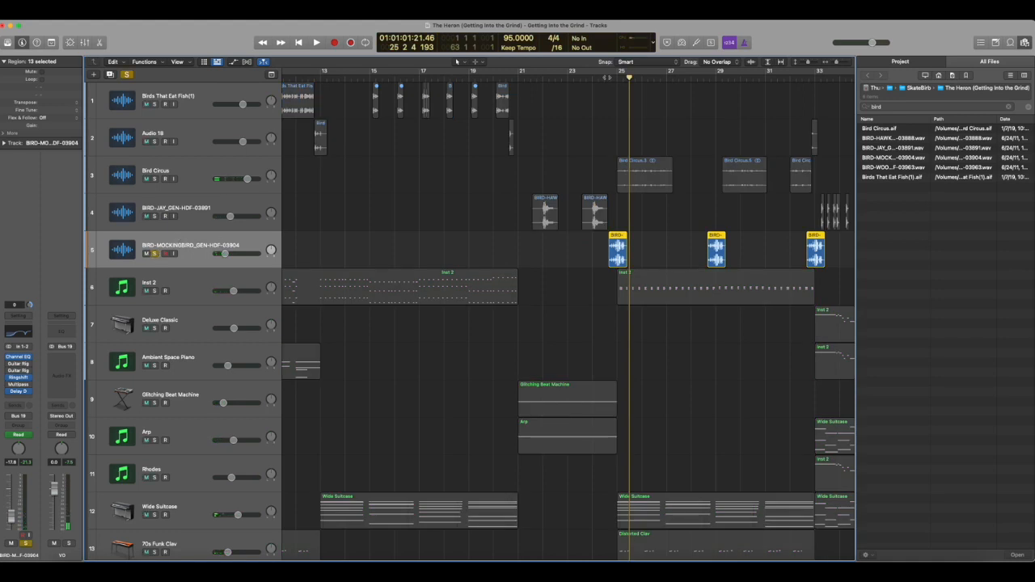
key(space)
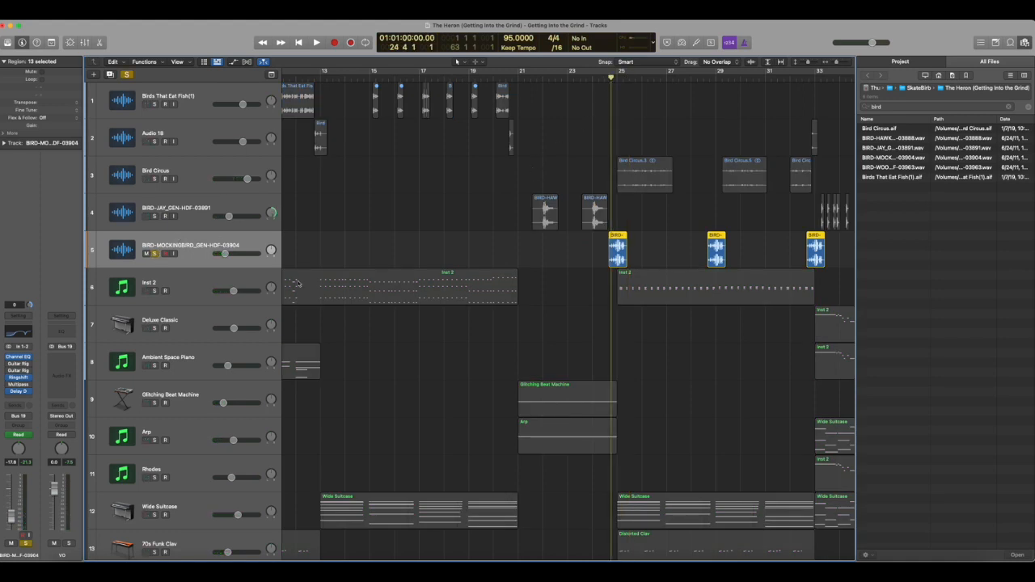
Step: Compare the effect chains of the BIRD-JAY_GEN-HDF-03891 and BIRD-MOCKINGBIRD_GEN-HDF-03904 tracks
click(175, 214)
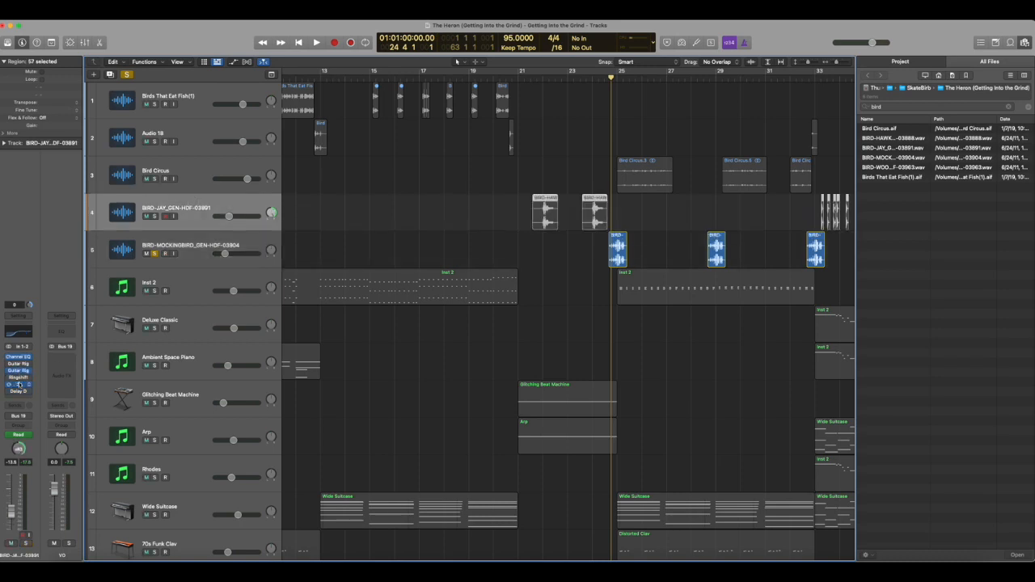
click(192, 259)
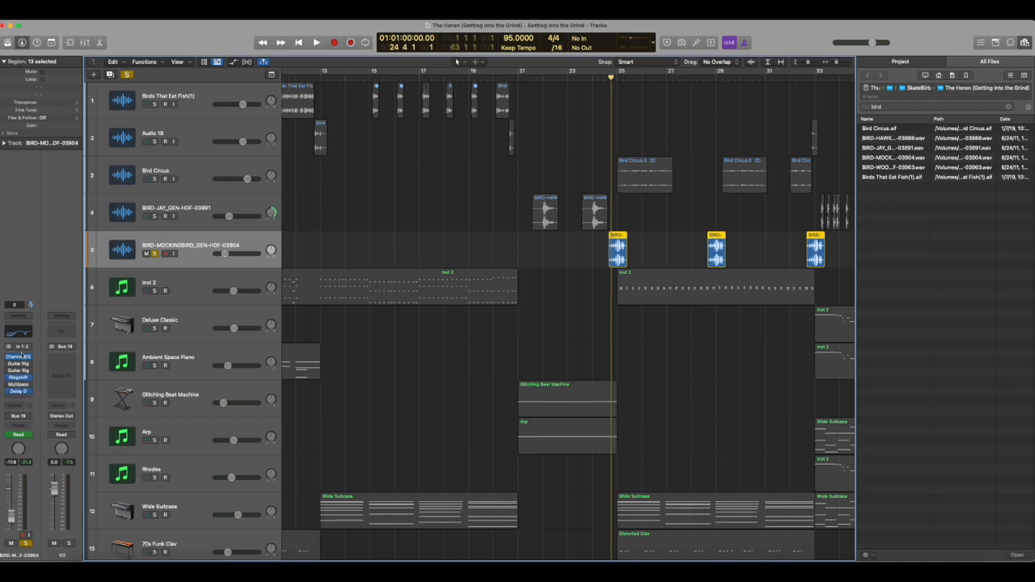
click(191, 219)
click(183, 245)
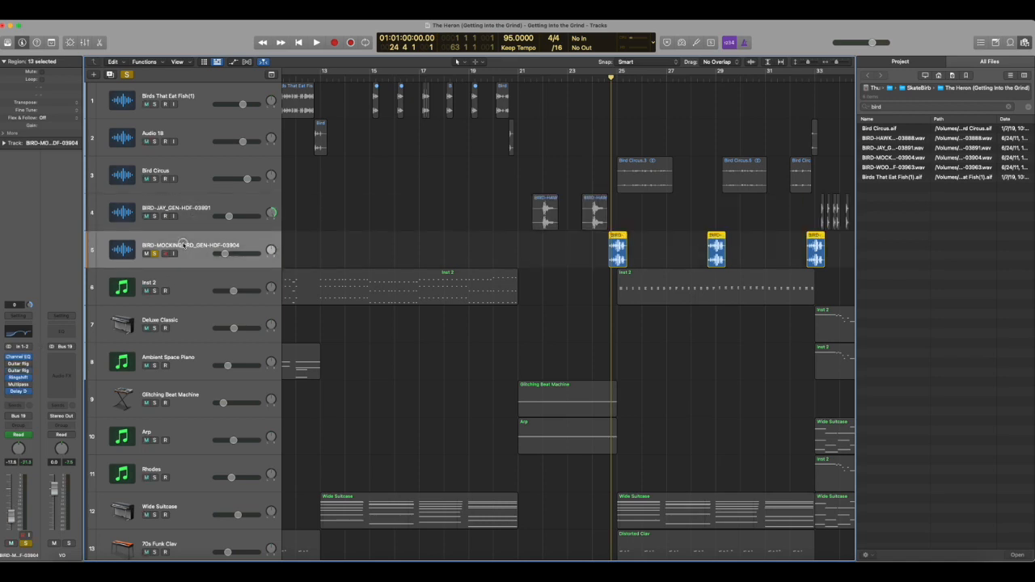
Step: Play the soloed mockingbird sample from bar 24 beat 3 without effects, re-enabling Channel EQ, Ringshifter and the delay to compare the sound
click(603, 71)
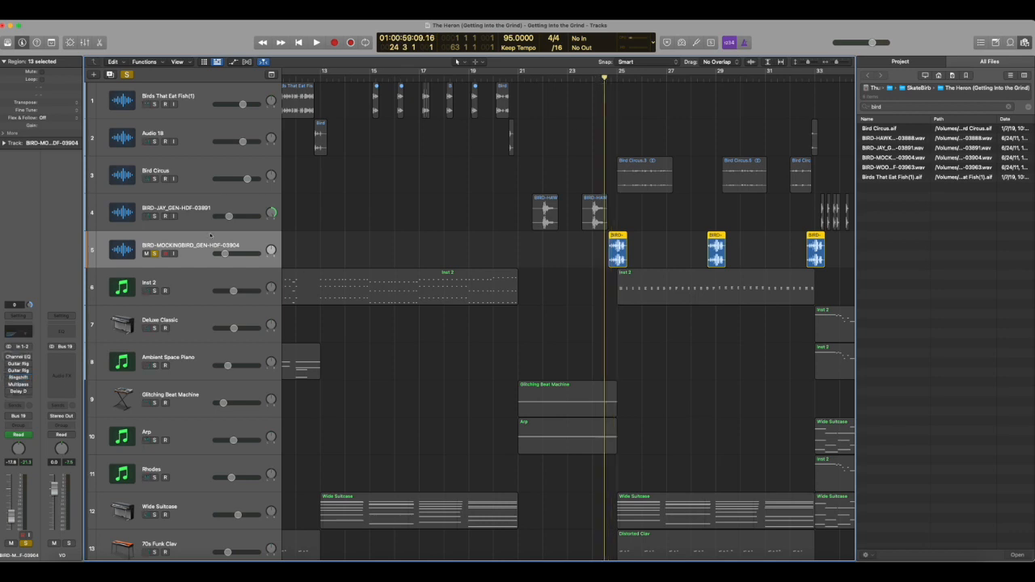
key(space)
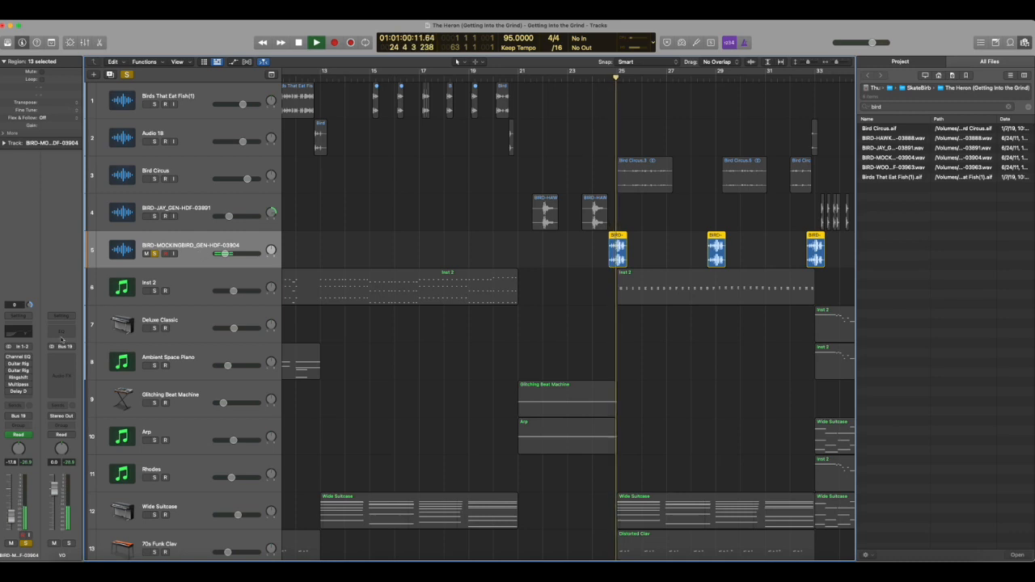
key(space)
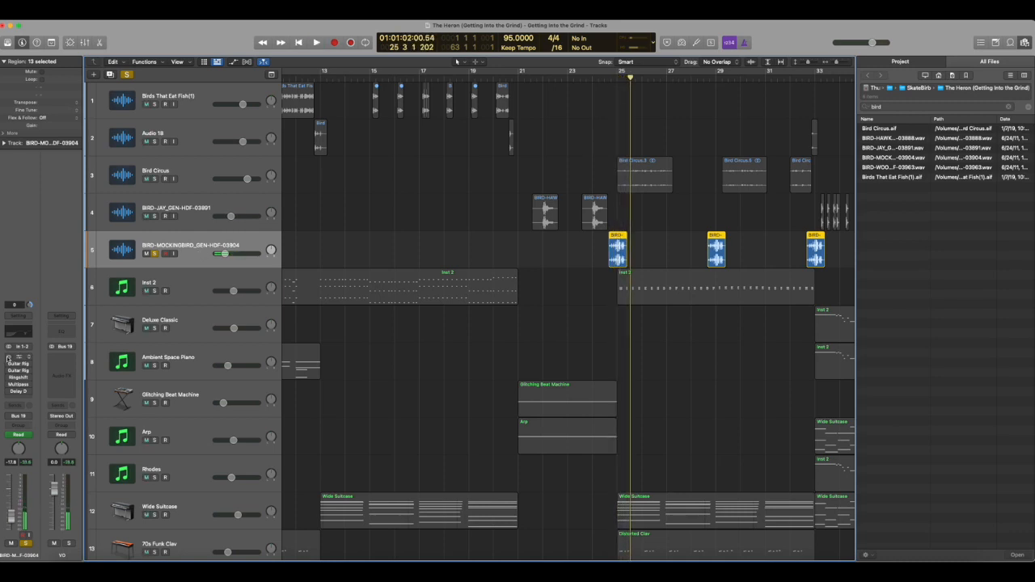
click(9, 358)
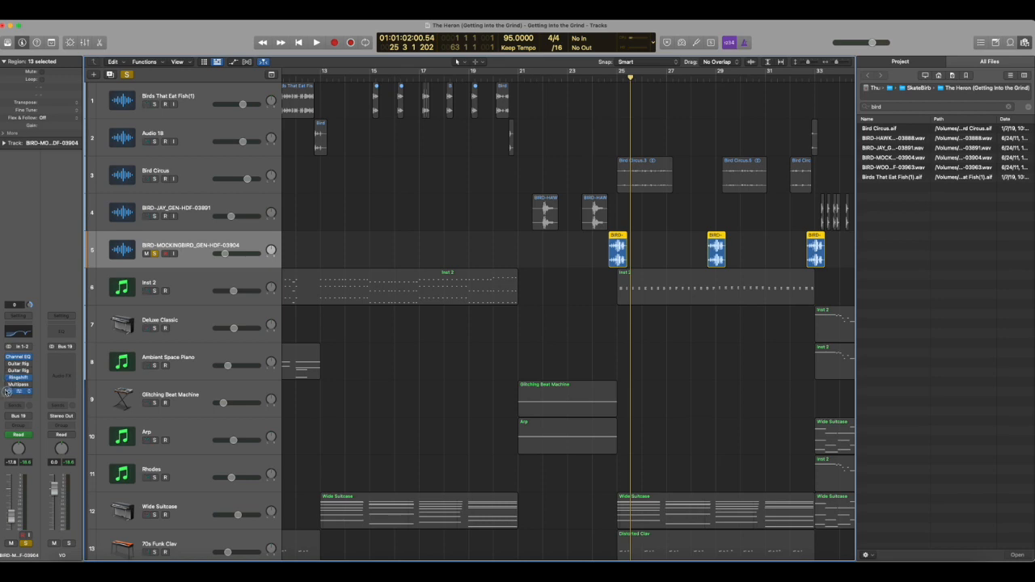
key(space)
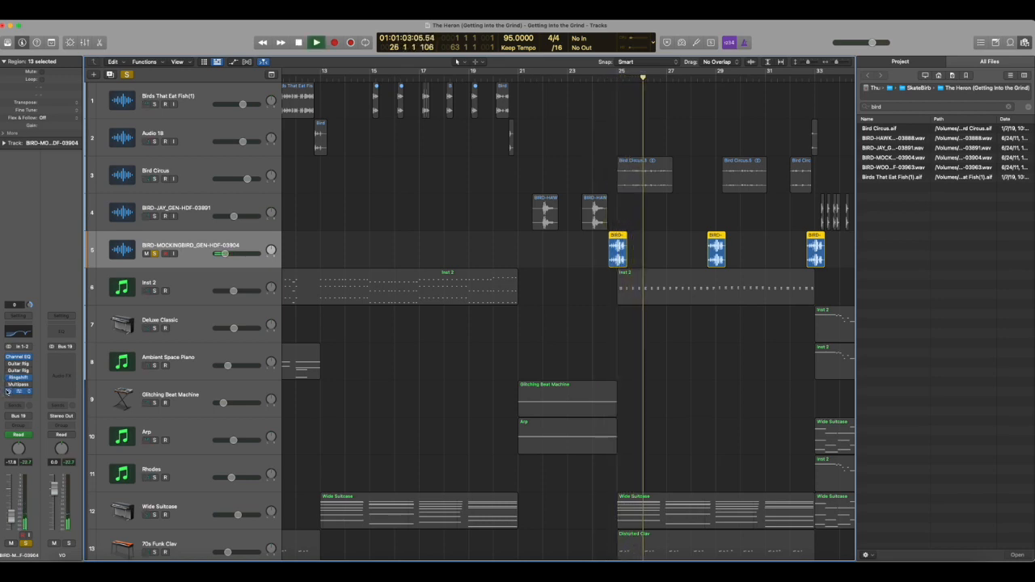
key(space)
click(8, 390)
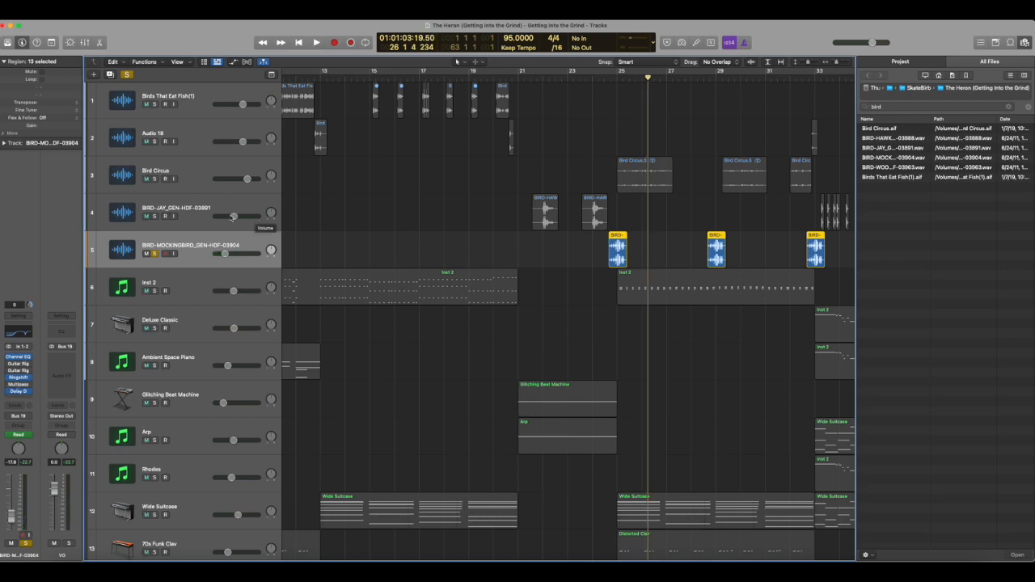
Step: Review the BIRD-JAY_GEN-HDF-03891 channel strip against the mockingbird's and unsolo the mockingbird track
click(203, 212)
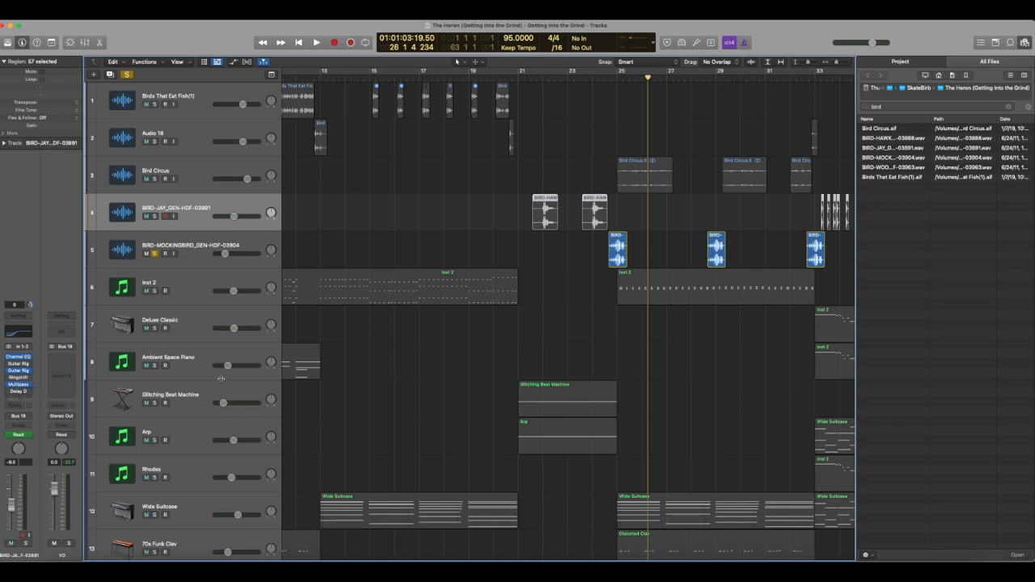
click(191, 244)
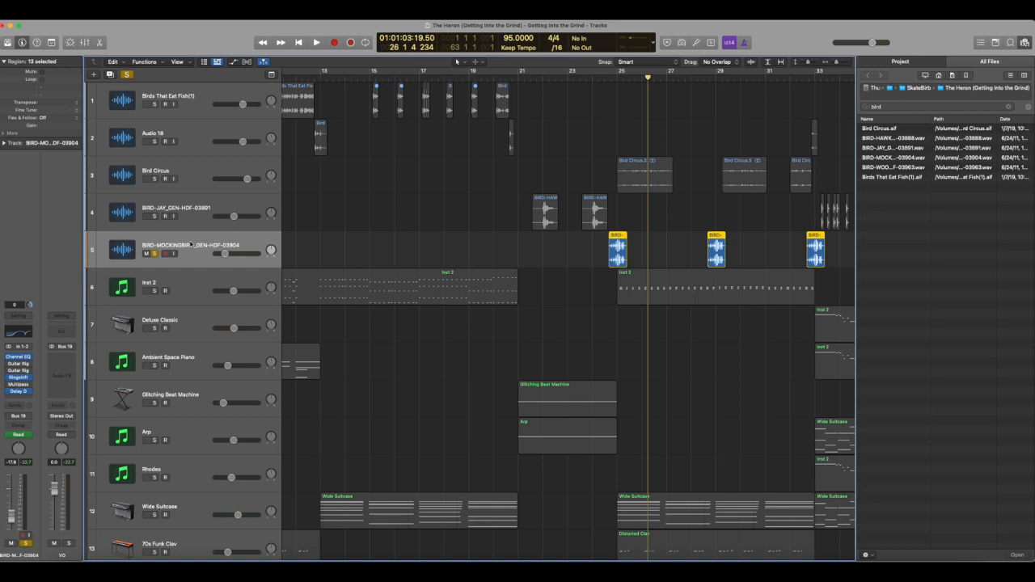
click(154, 253)
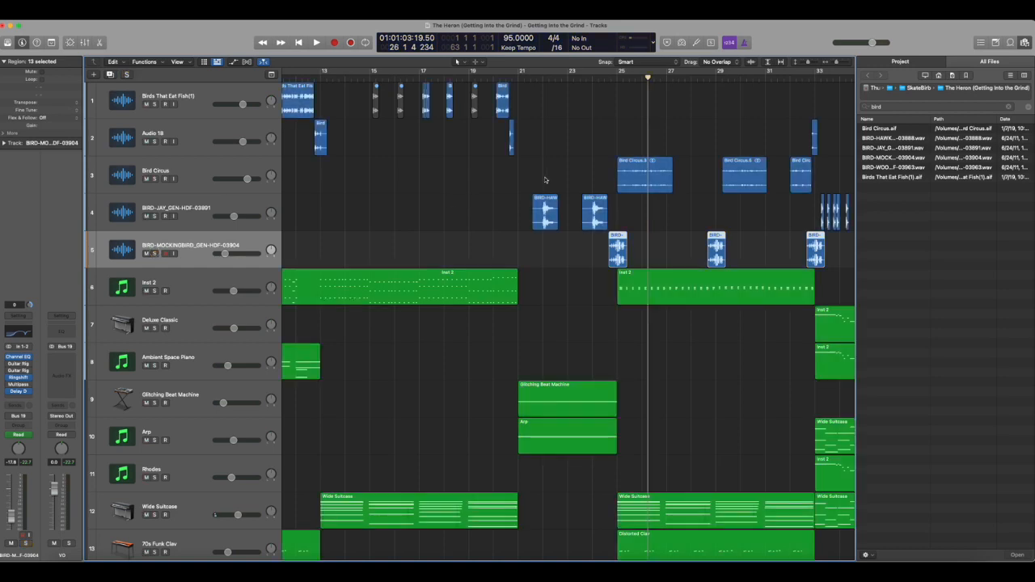
Step: Solo the BIRD-JAY_GEN-HDF-03891 track and play its chopped regions from bar 33 to bar 35
scroll(545, 179, right, 5)
scroll(545, 179, right, 1)
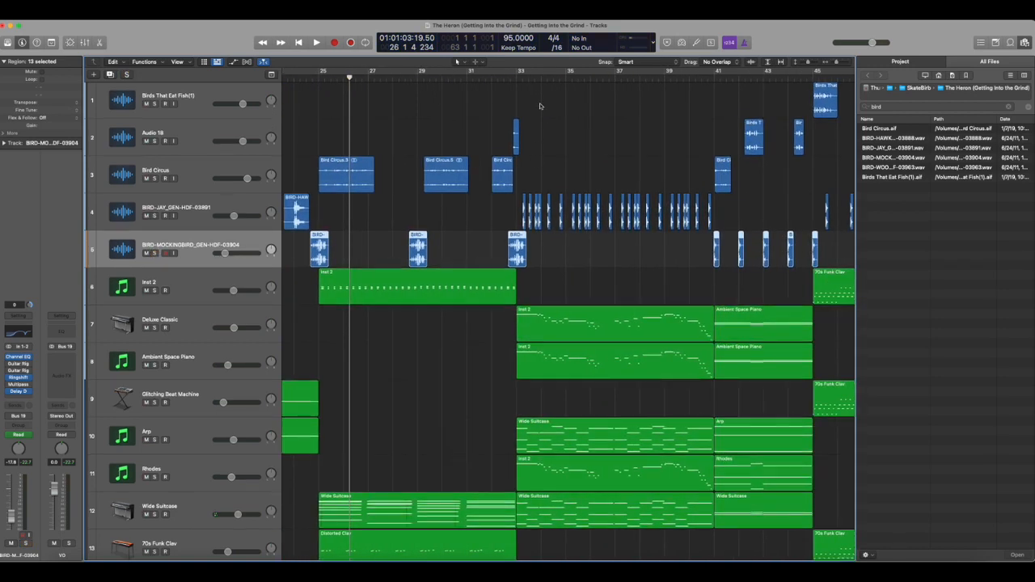
click(518, 74)
click(180, 207)
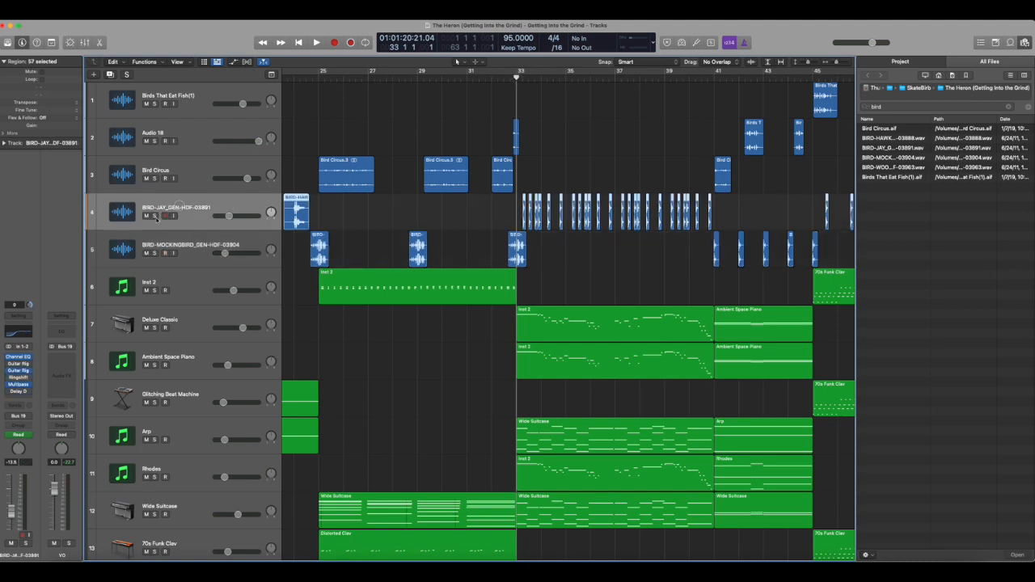
key(s)
key(space)
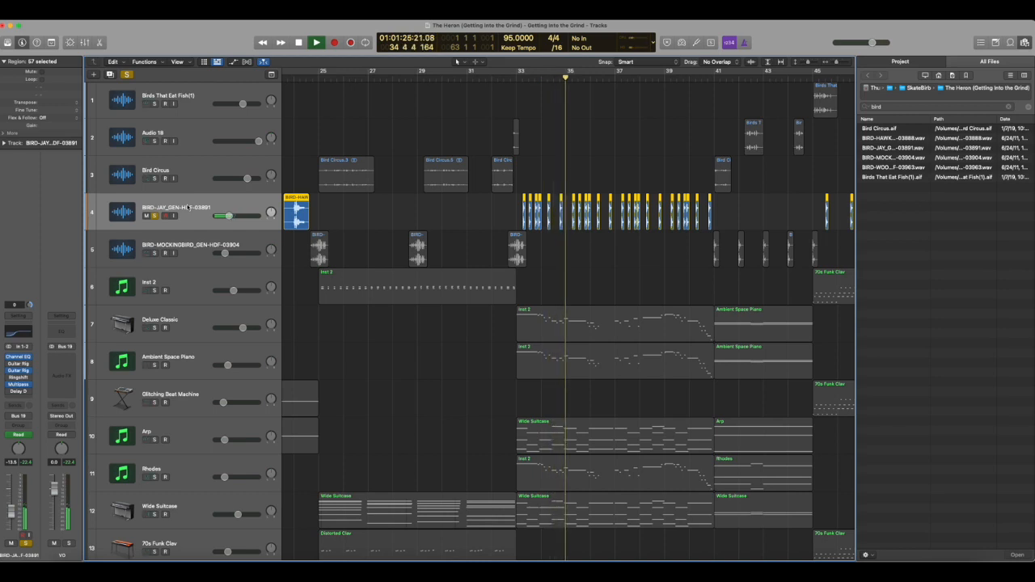
key(space)
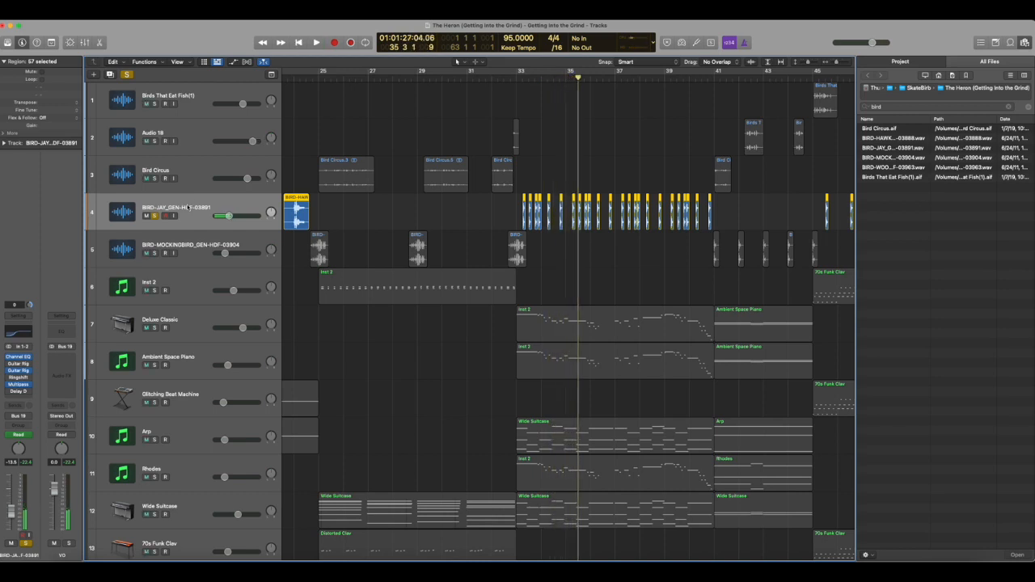
Step: Examine the timing and spacing of the chopped jay regions around bar 35 beat 3 up close
key(super+Right)
key(super+Right)
key(super+Right)
key(super+Right)
key(super+Right)
key(super+Right)
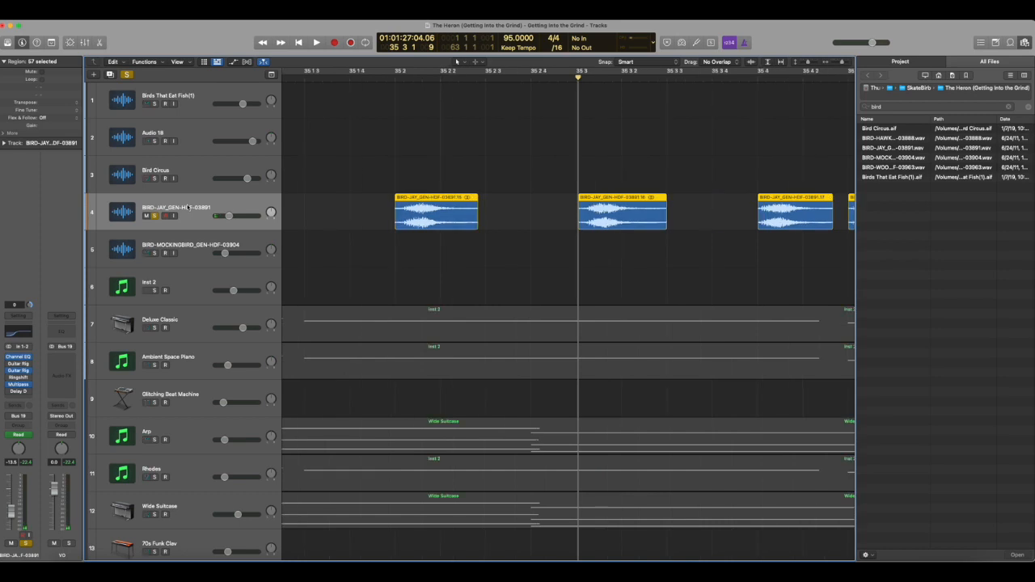
key(super+Left)
key(super+Left)
key(super+Left)
key(super+Left)
key(super+Left)
key(super+Left)
key(super+Left)
key(super+Left)
key(super+Left)
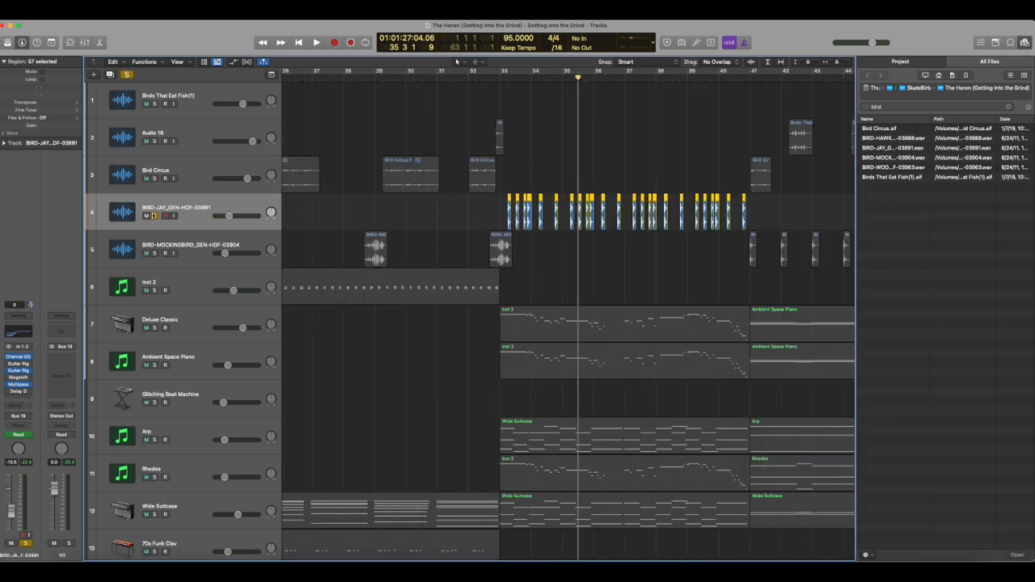
Step: Unsolo the BIRD-JAY_GEN-HDF-03891 track, play the full mix from bar 33 to bar 38, and return the playhead to bar 33
click(154, 215)
click(502, 75)
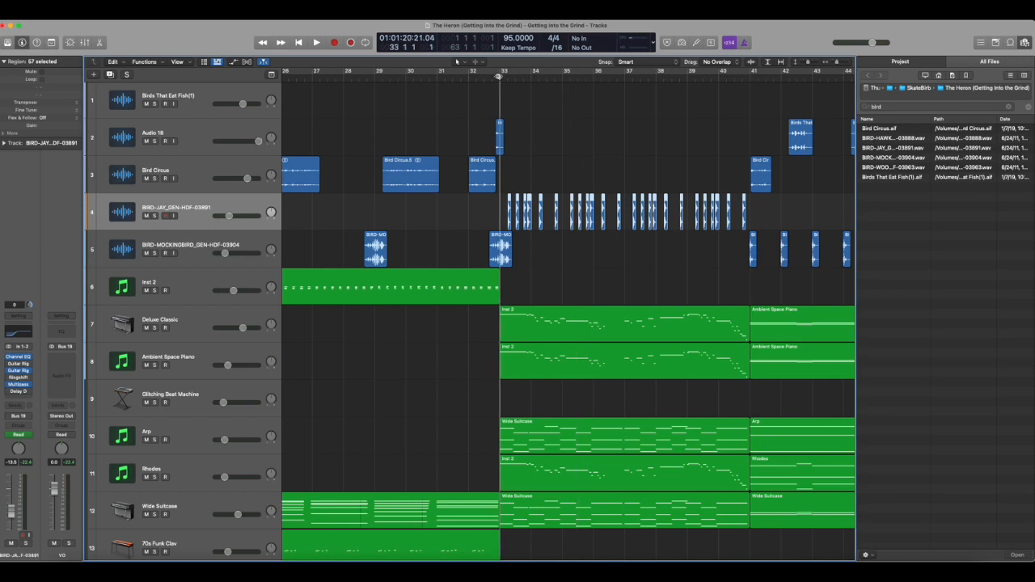
key(space)
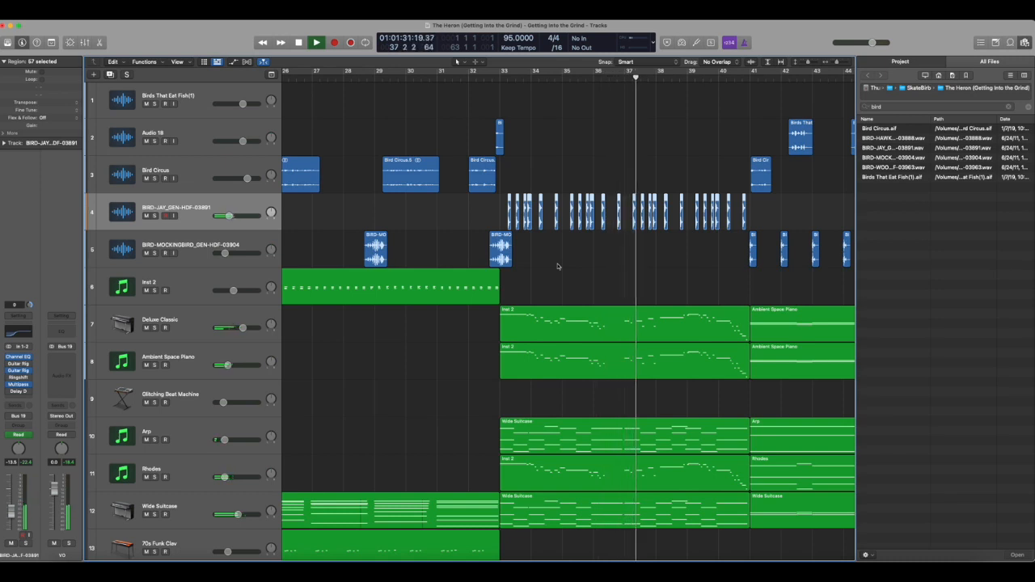
key(space)
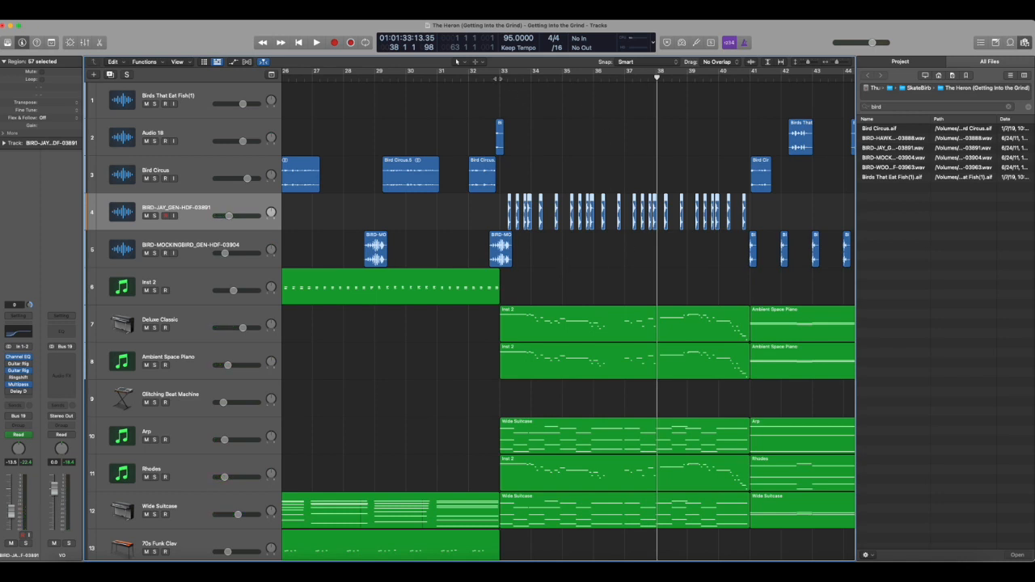
click(499, 76)
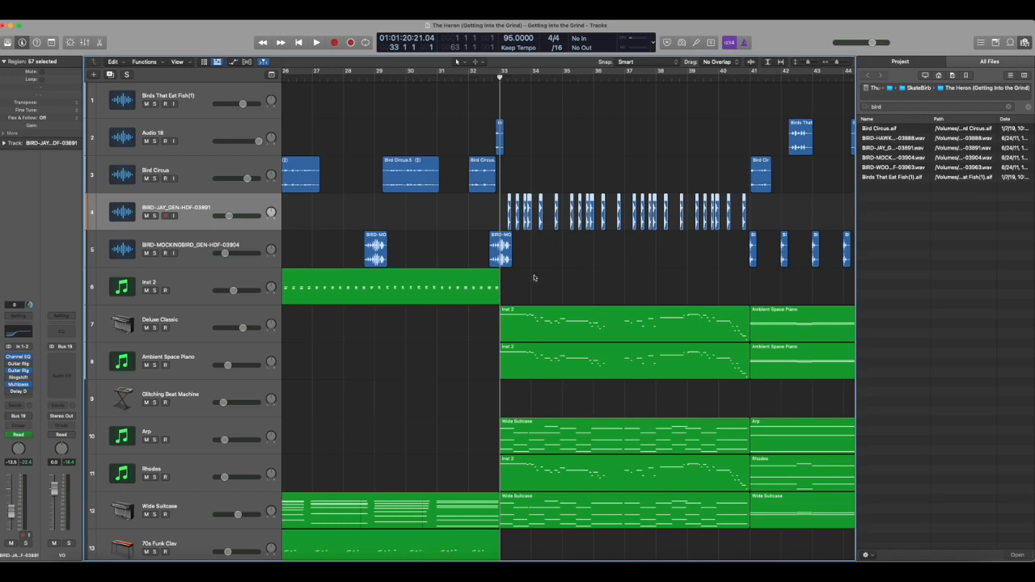
Step: View the whole song arrangement and solo the Inst 2 track
key(super+Left)
key(super+Left)
key(super+Left)
key(super+Left)
key(super+Left)
key(super+Left)
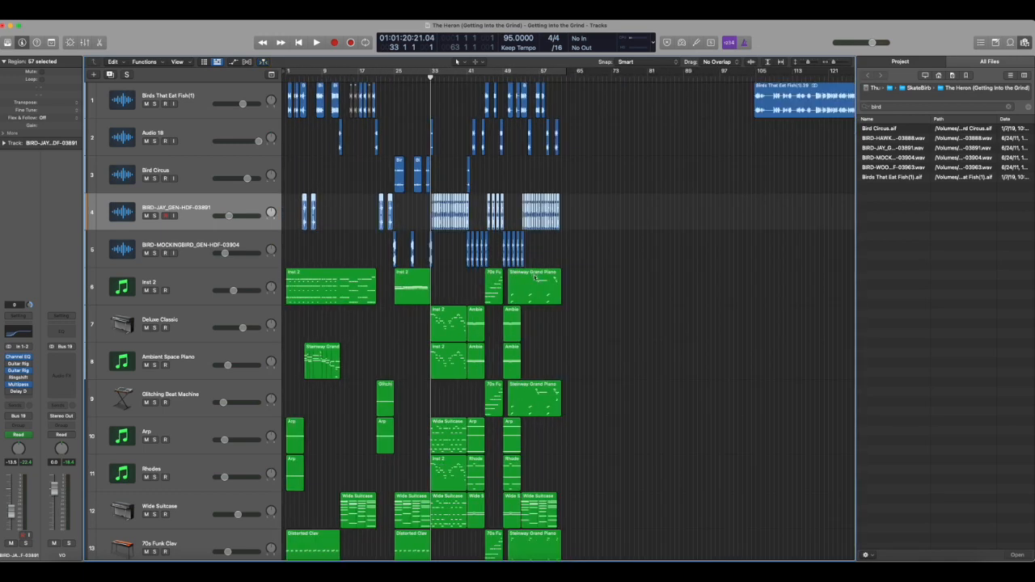
click(197, 286)
click(154, 290)
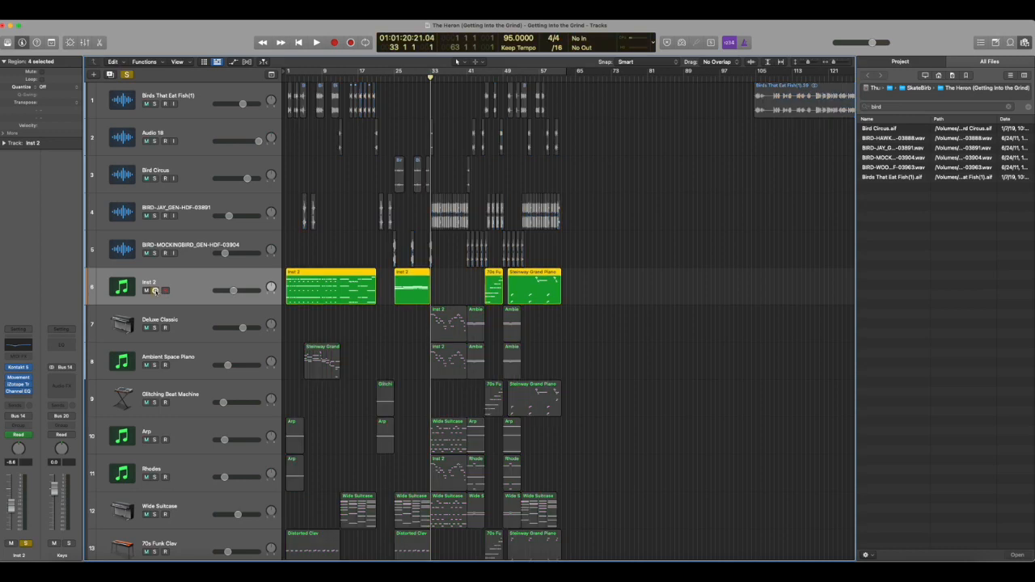
Step: Play the soloed Inst 2 track from the start of the song into bar 3
key(Return)
key(super+Right)
key(super+Right)
key(super+Right)
key(super+Right)
key(super+Right)
key(super+Right)
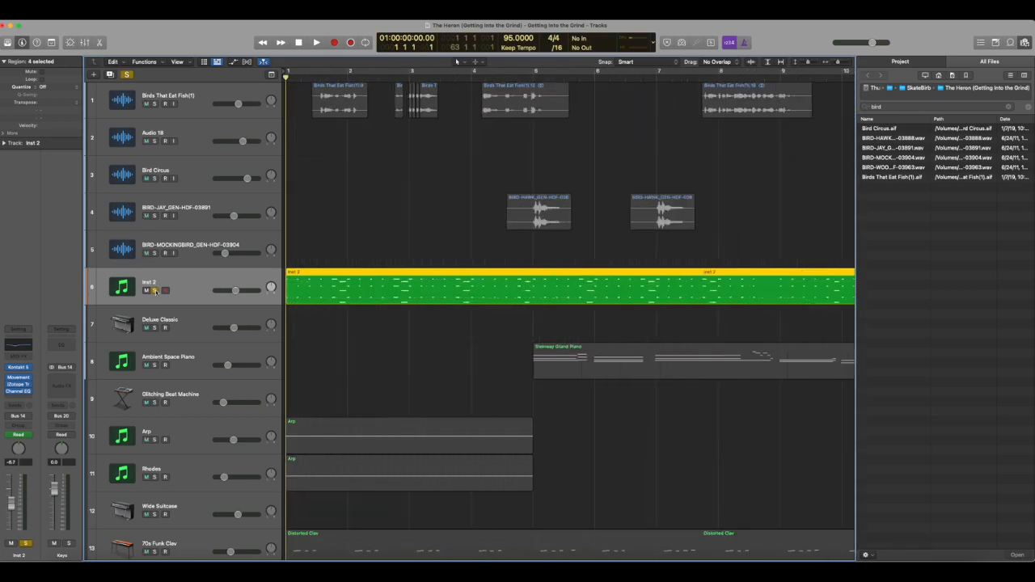
key(space)
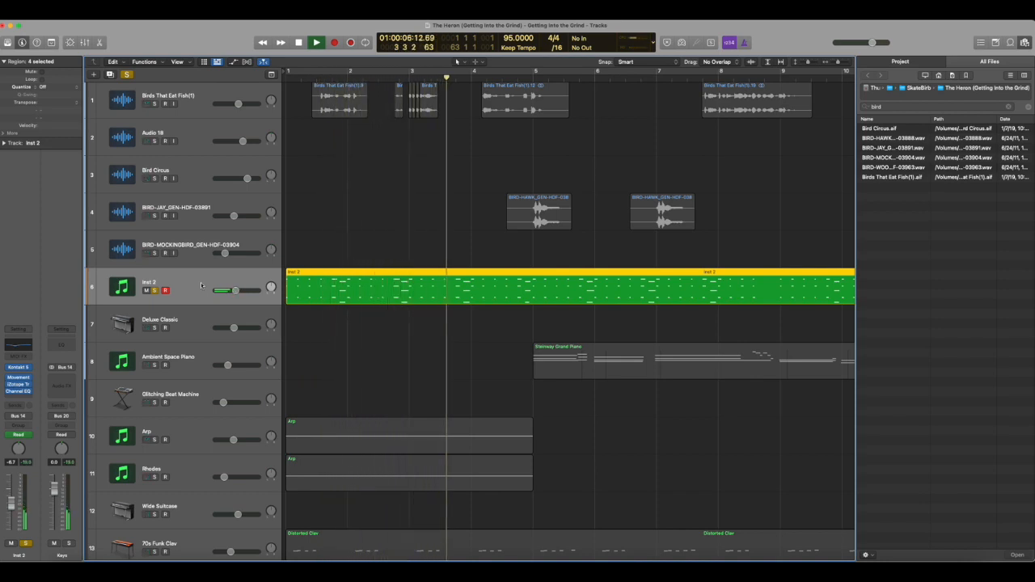
key(space)
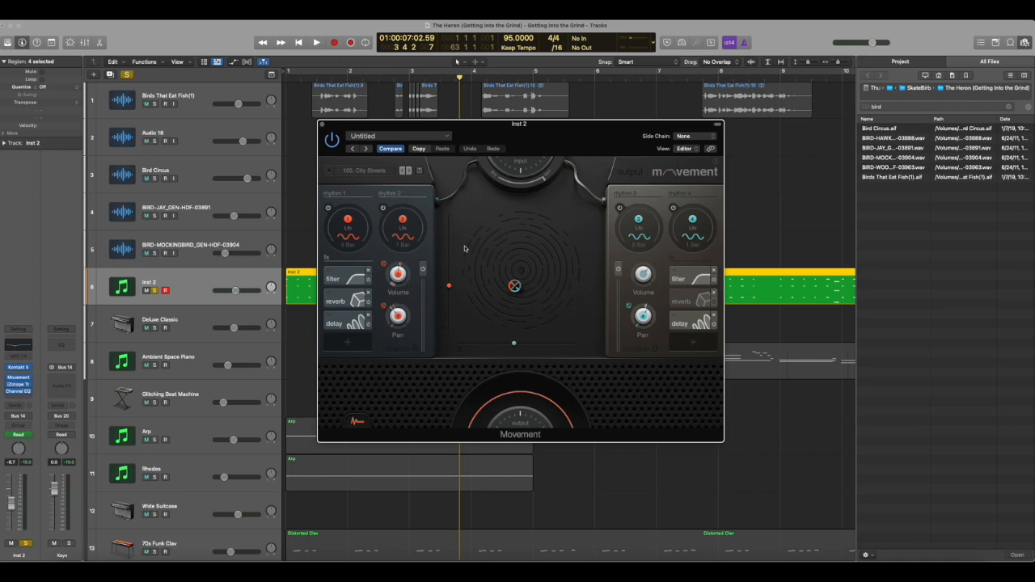
Step: Play Inst 2 again from the start with its Movement plug-in window open, close the plug-in window, and deselect the regions
key(Return)
key(space)
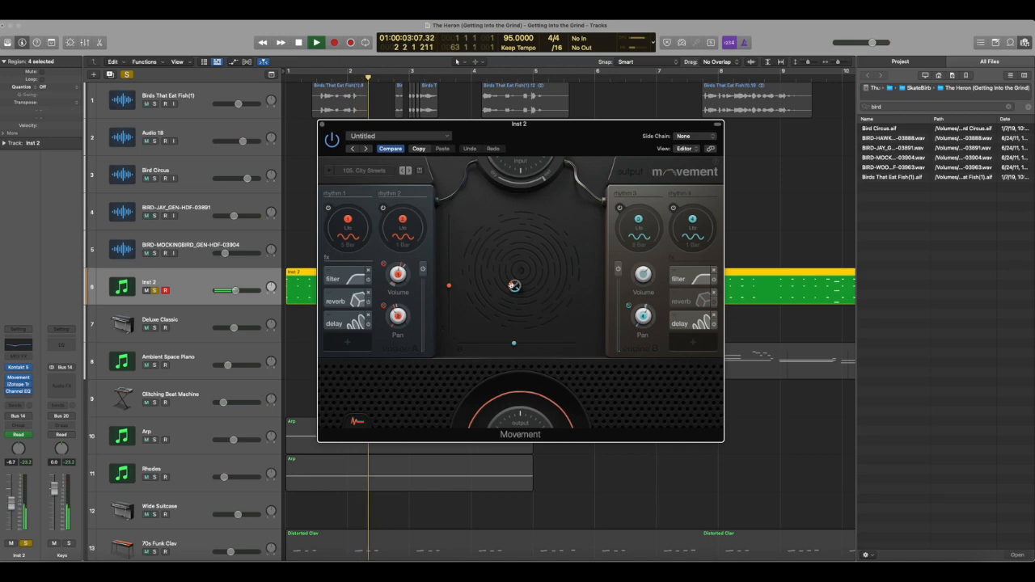
key(space)
click(320, 124)
click(493, 326)
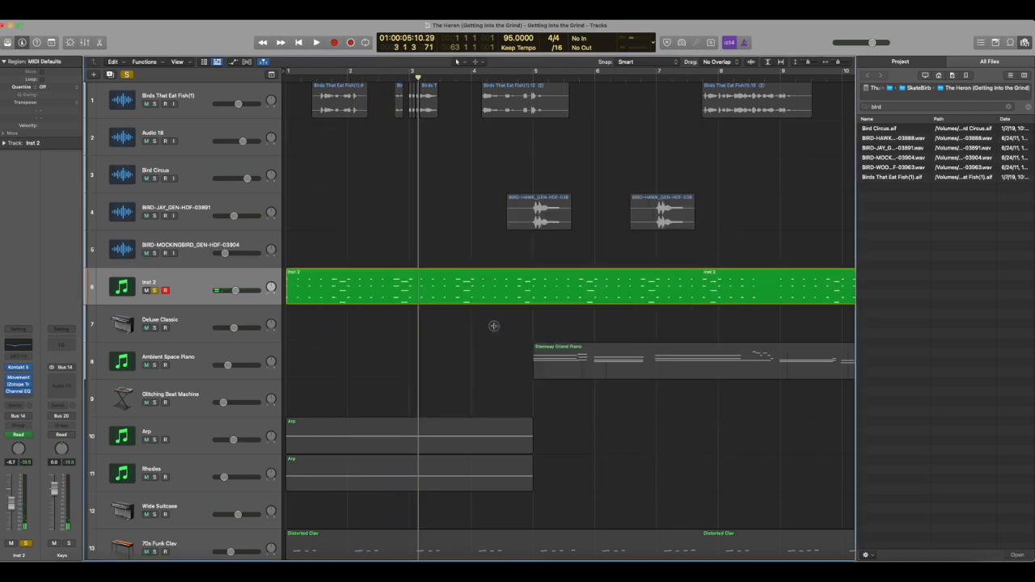
Step: Unsolo the Inst 2 track and solo the Arp and Rhodes tracks
key(z)
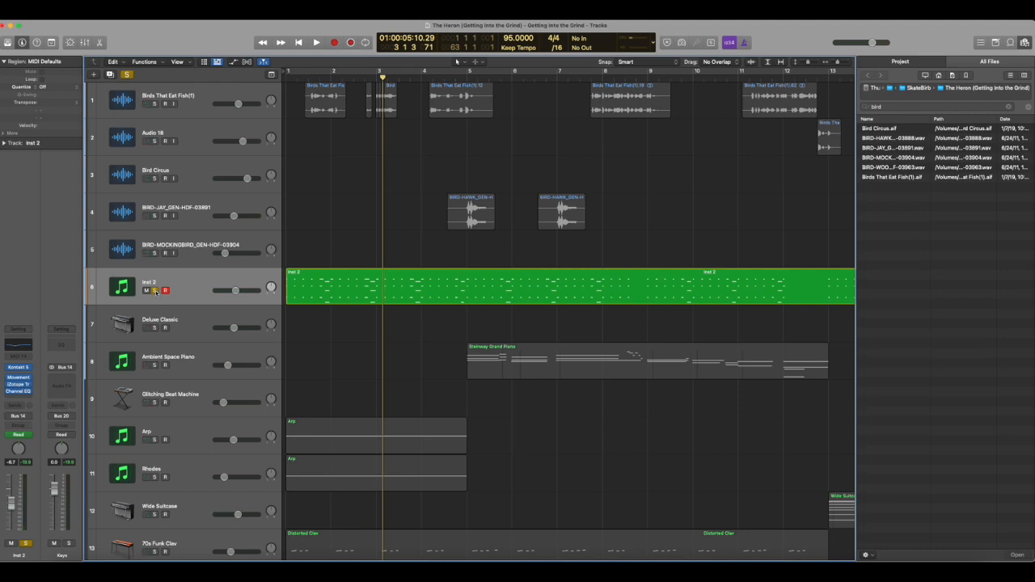
click(154, 290)
click(154, 440)
click(154, 477)
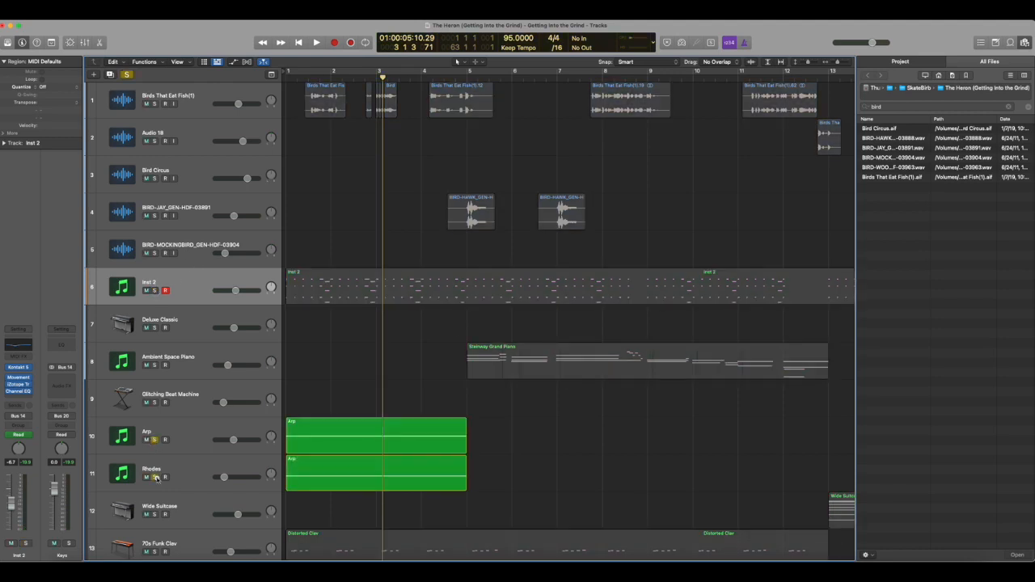
Step: Play the soloed Arp and Rhodes tracks from the song start into bar 4, selecting the Arp track, and unsolo both
key(Return)
key(space)
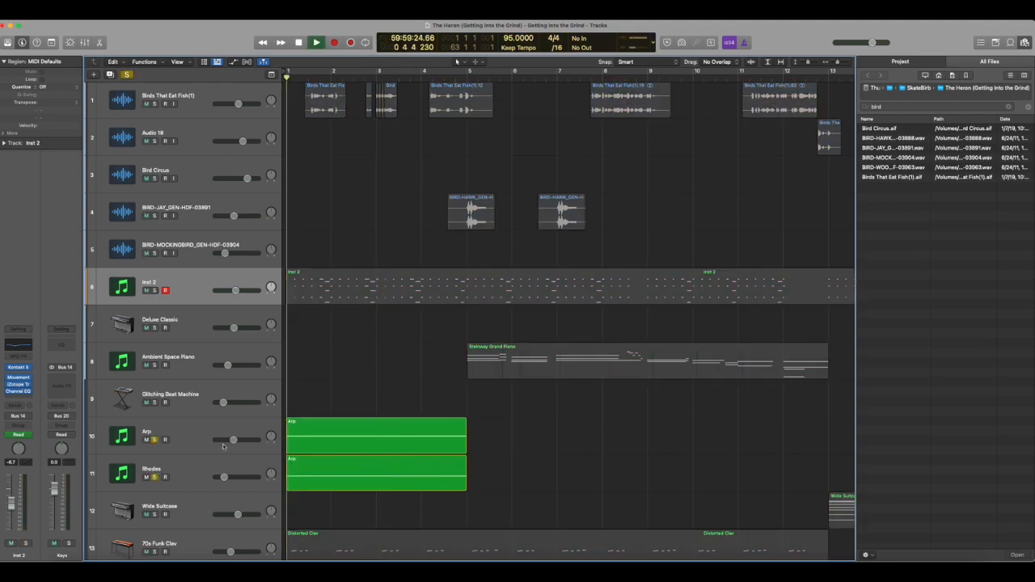
scroll(194, 443, down, 2)
scroll(196, 433, down, 1)
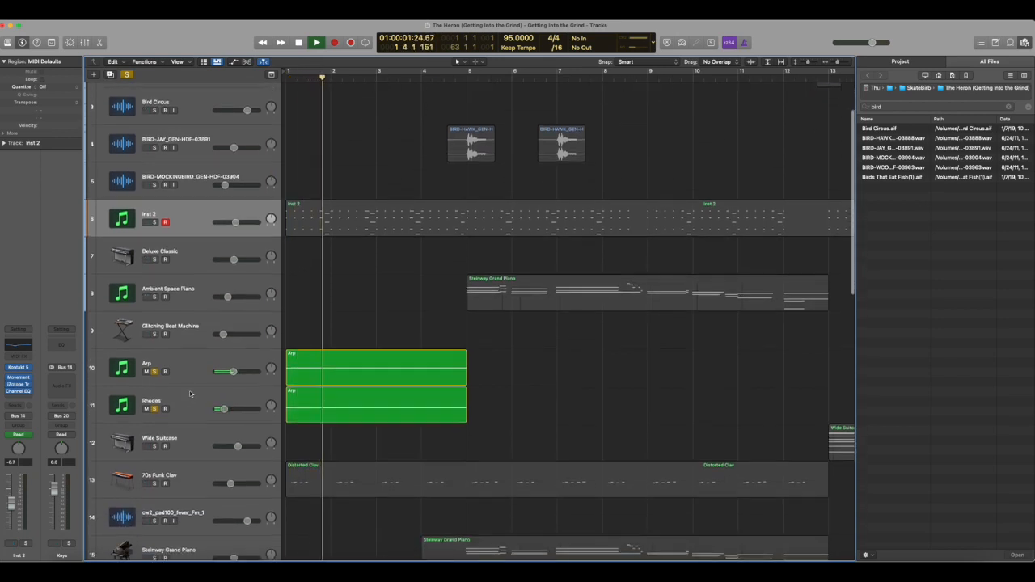
click(190, 371)
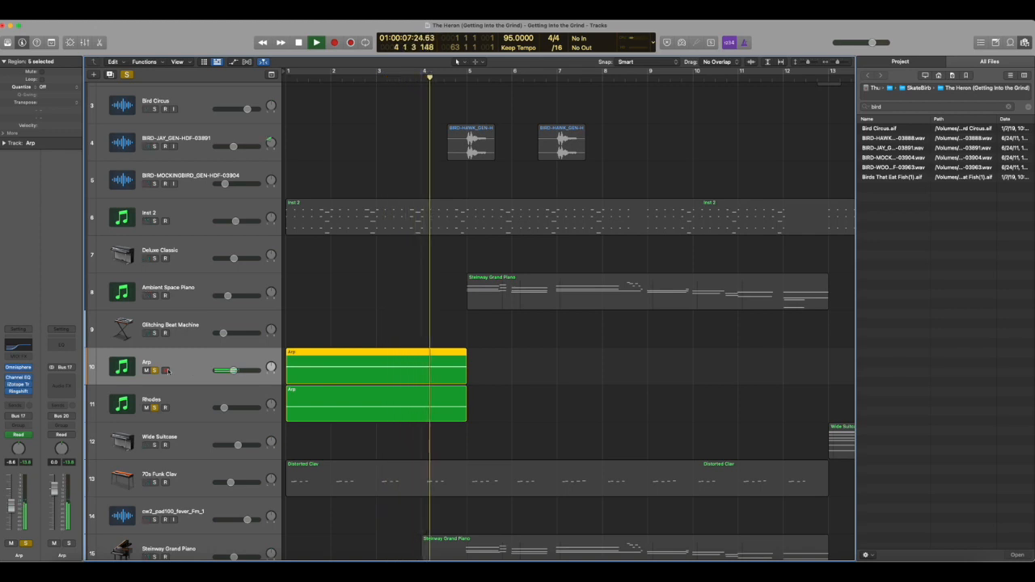
key(space)
click(155, 370)
click(155, 408)
Step: Solo the 70s Funk Clav track, play it from the song start into bar 4, and unsolo it
scroll(182, 416, down, 8)
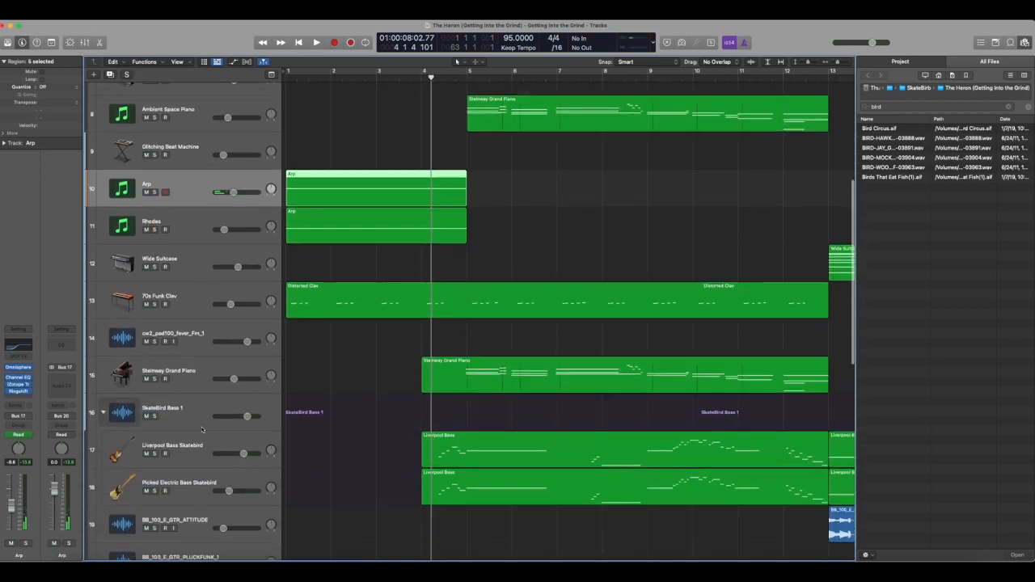
click(154, 194)
click(154, 194)
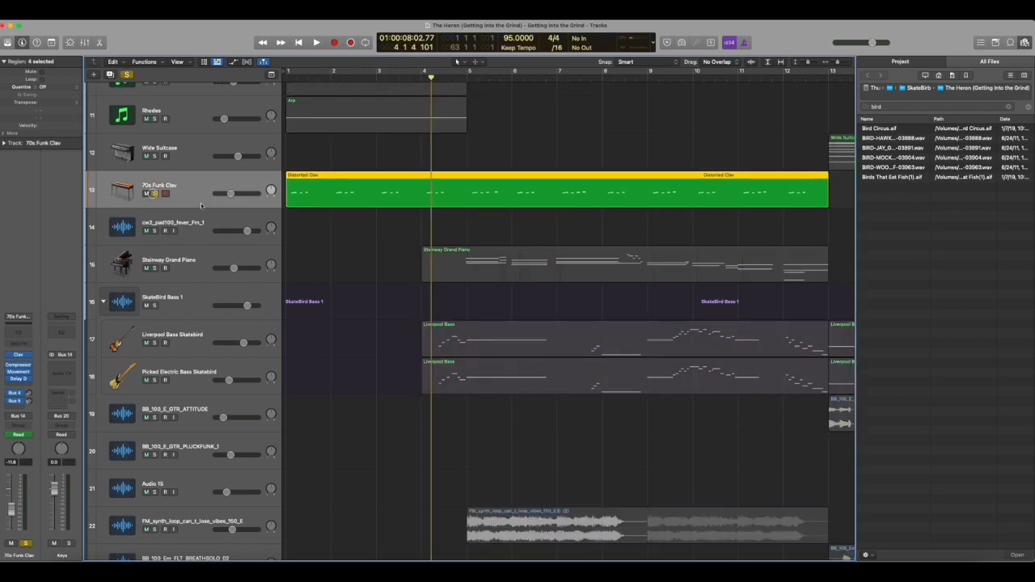
key(Return)
key(space)
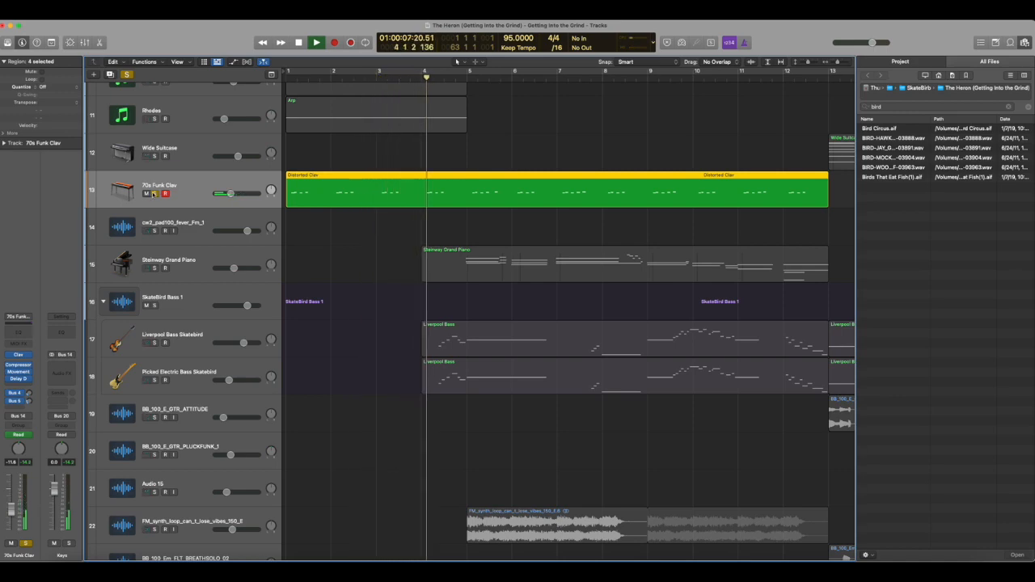
click(151, 194)
key(space)
Step: Select the BB_88_Em_HSEC_FALLGDOWN track, view its regions across the song, and solo it with the playhead at the start
scroll(198, 222, down, 10)
scroll(198, 220, up, 1)
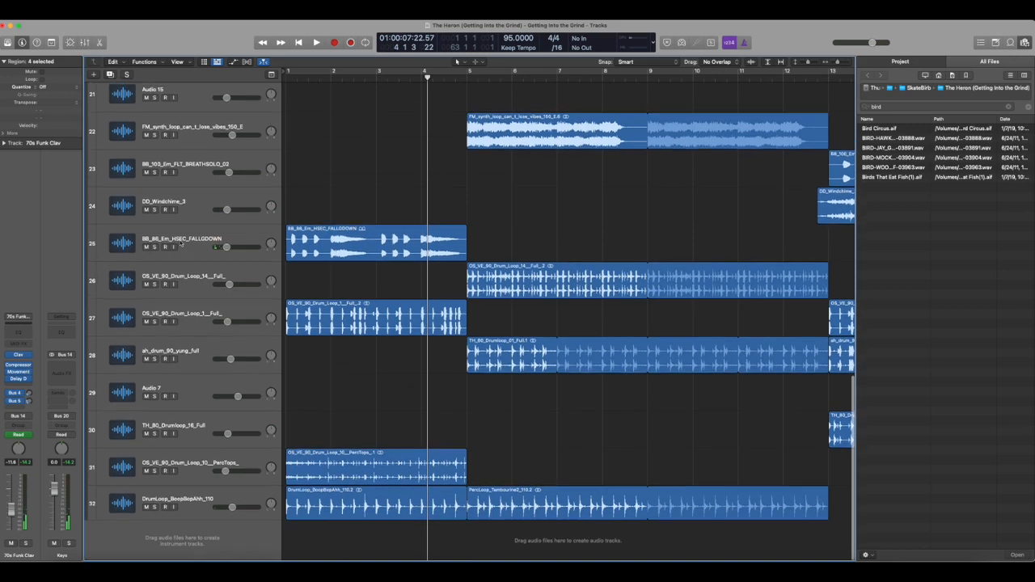
click(181, 243)
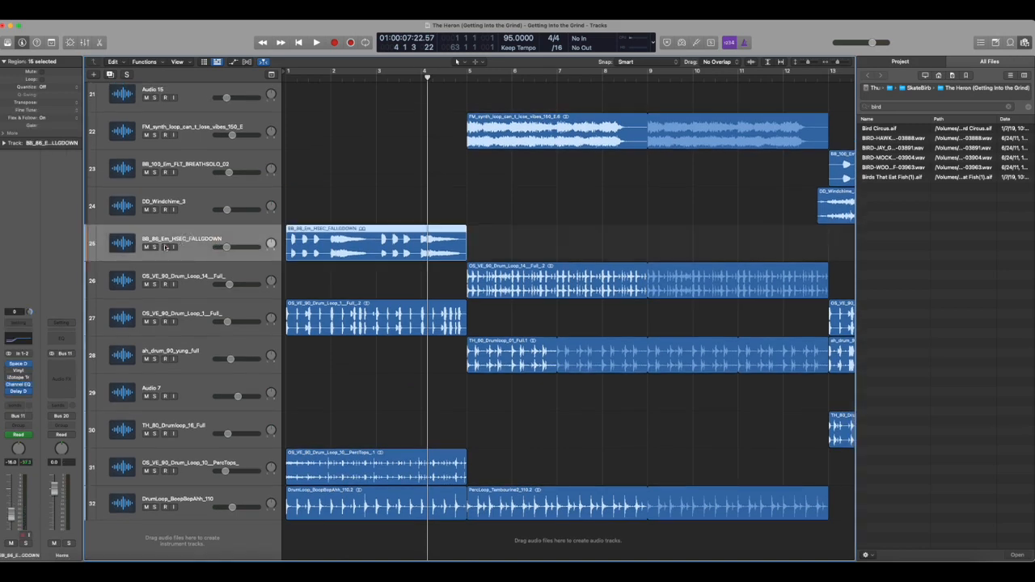
key(super+Left)
key(super+Left)
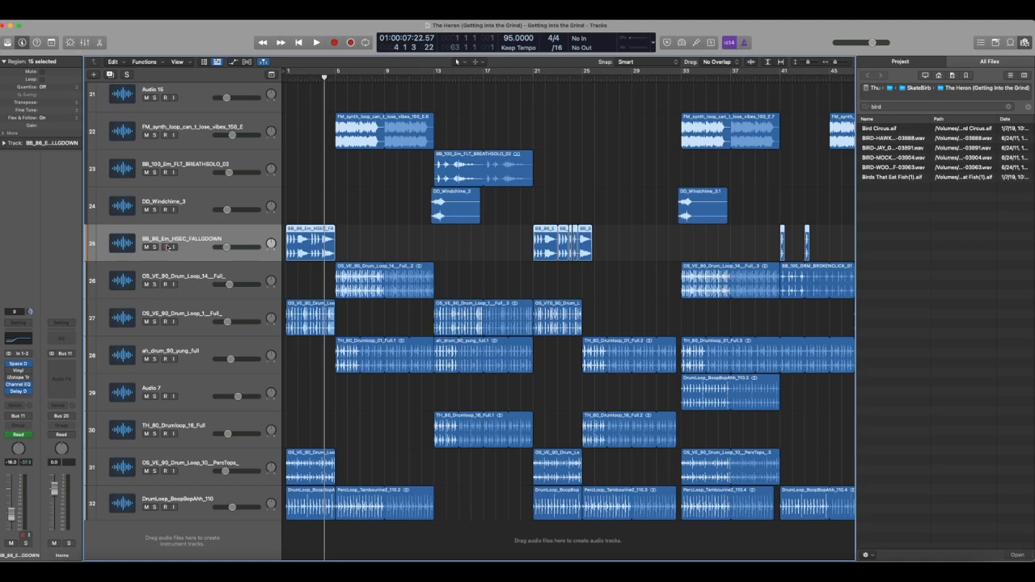
click(155, 247)
key(Return)
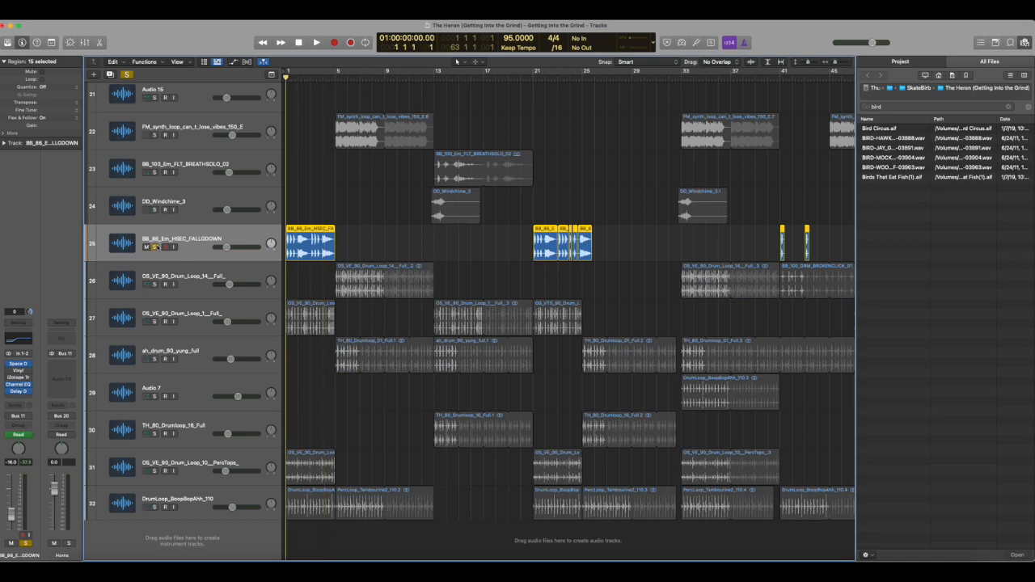
Step: Play the soloed BB_88_Em_HSEC_FALLGDOWN track from the song start through bar 3
key(super+Right)
key(super+Right)
key(super+Right)
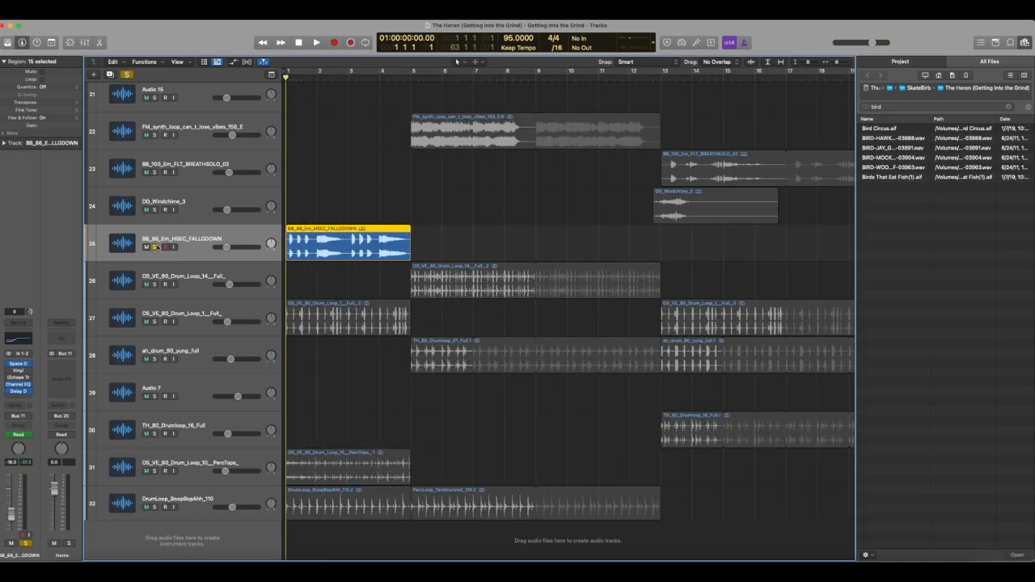
key(space)
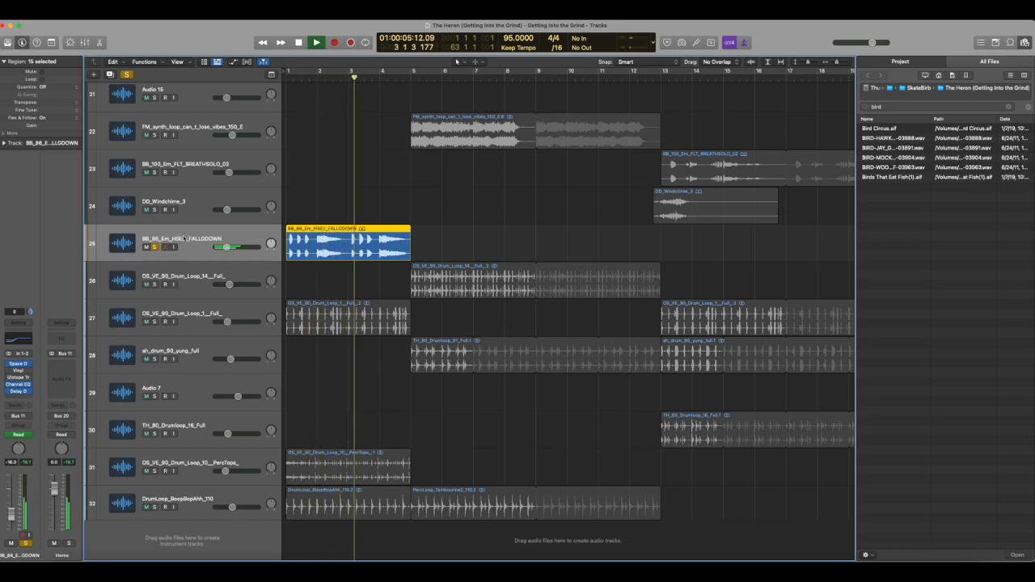
key(space)
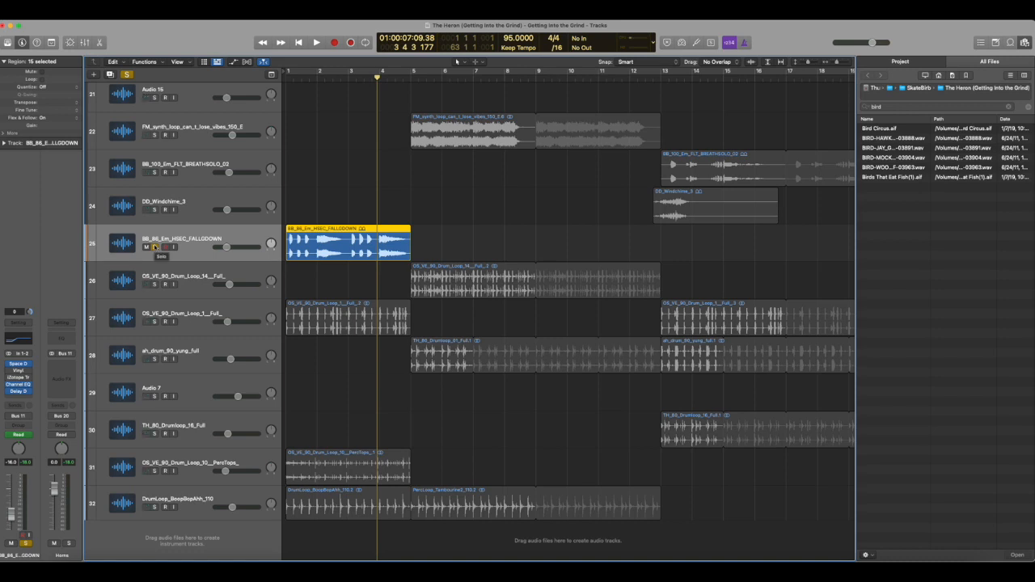
Step: Replay the BB_88_Em_HSEC_FALLGDOWN track from the song start into bar 2 and unsolo it
key(Return)
key(space)
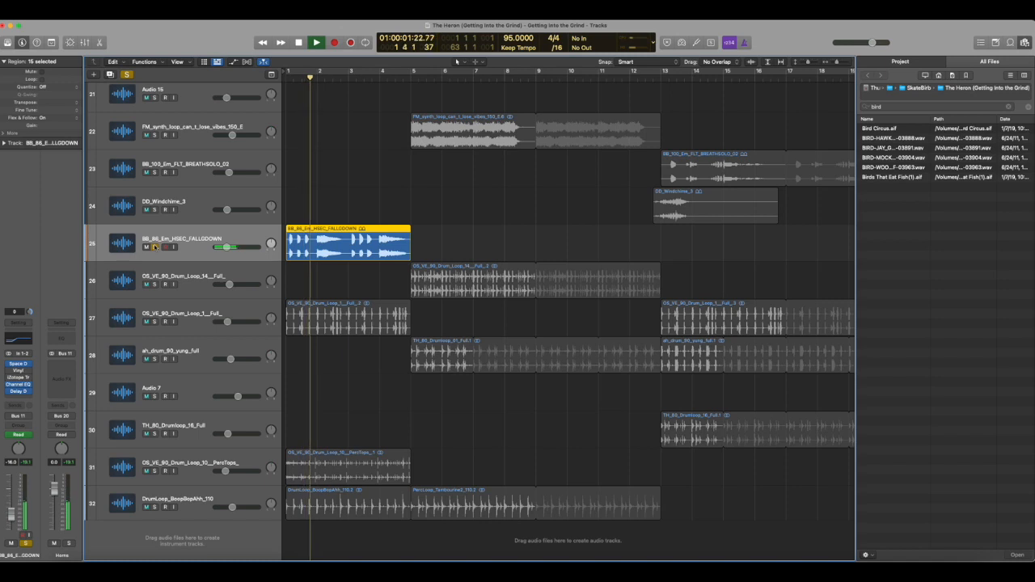
key(space)
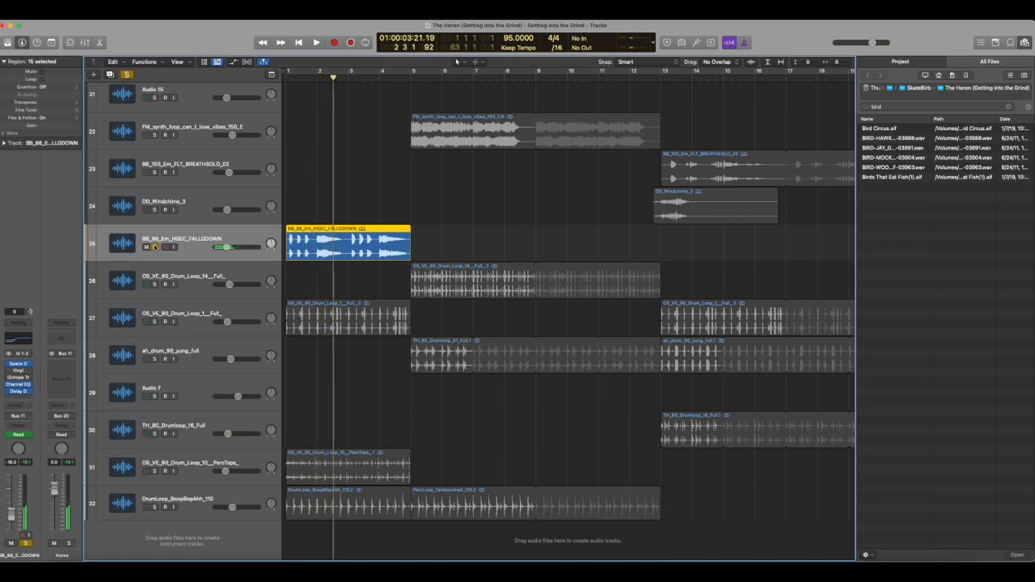
click(155, 247)
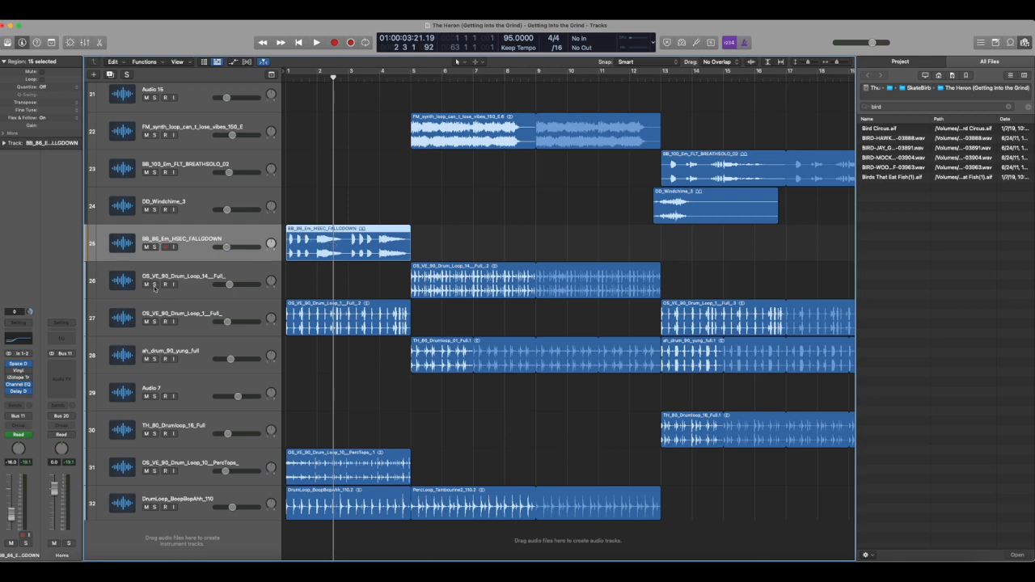
Step: Solo the OS_VE_90_Drum_Loop_1__Full_ track, play it from the song start into bar 4, and unsolo it
click(154, 321)
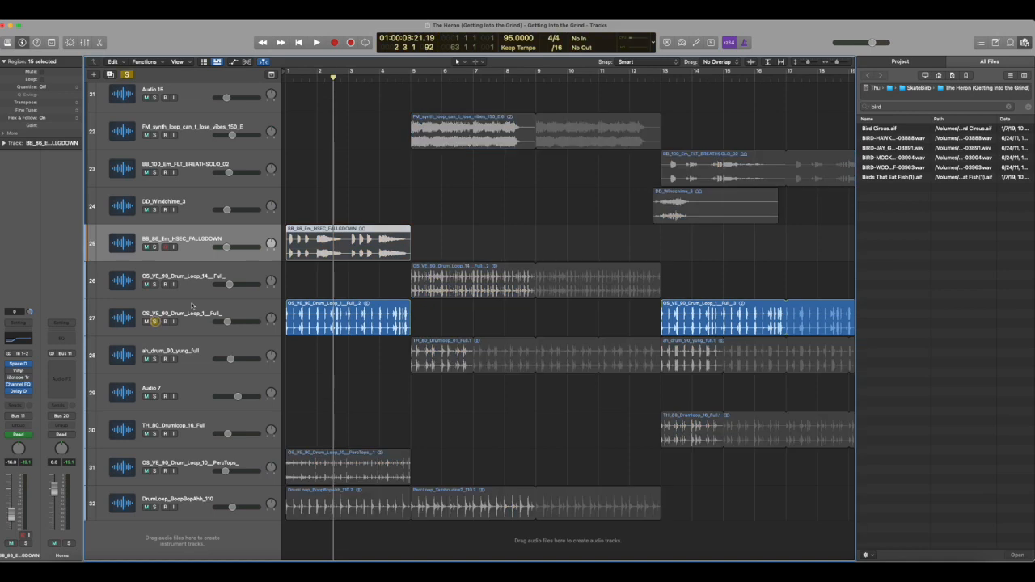
key(shift+space)
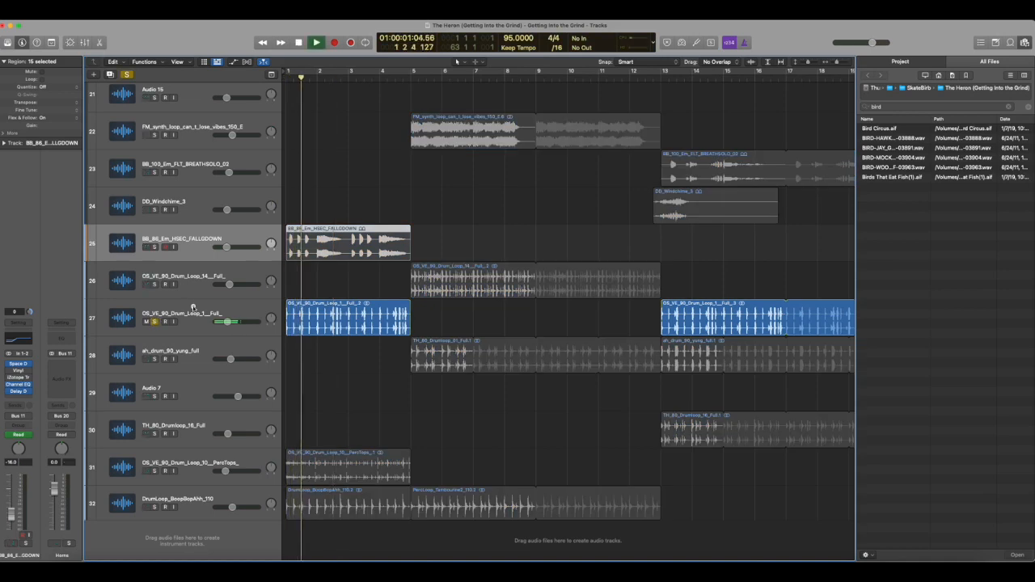
click(195, 307)
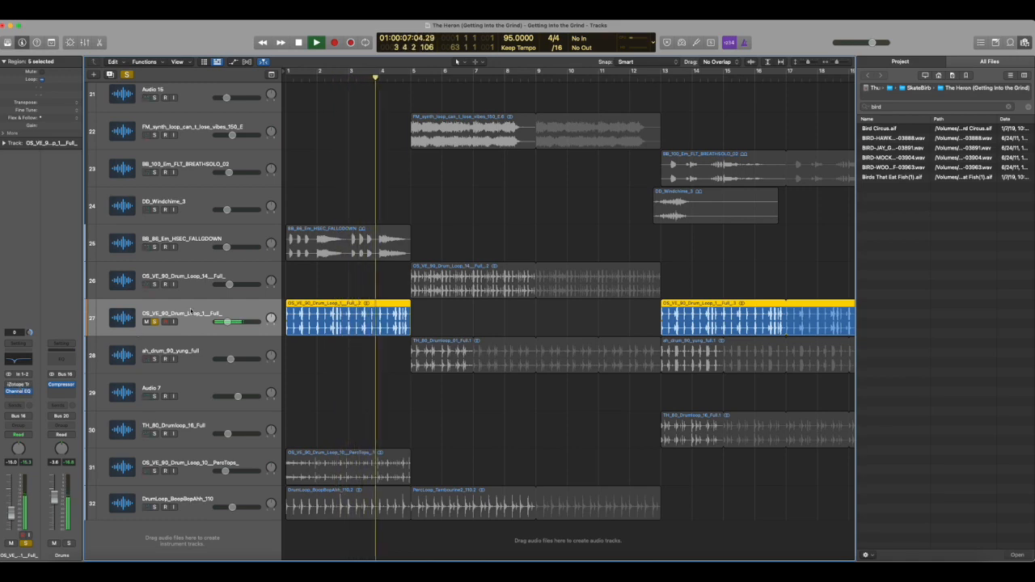
key(super+a)
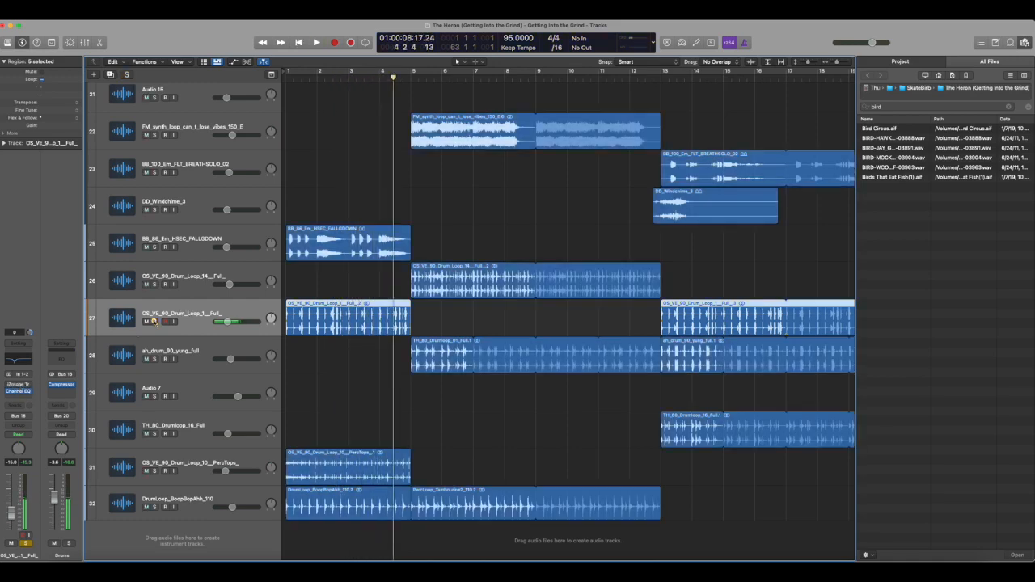
Step: Solo the OS_VE_90_Drum_Loop_10__PercTops_ track, play it from the song start into bar 3, and unsolo it
click(154, 471)
click(190, 458)
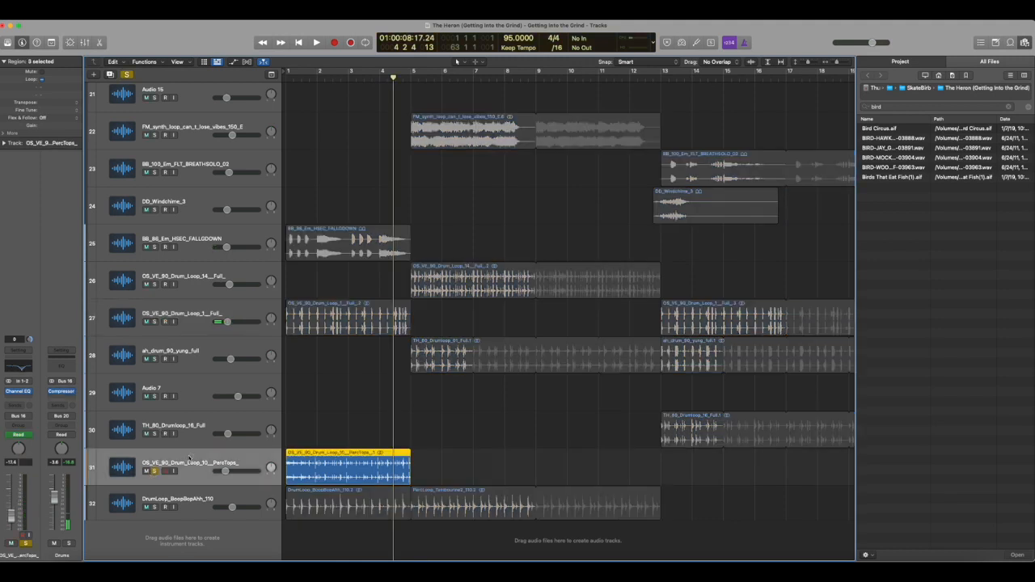
key(Return)
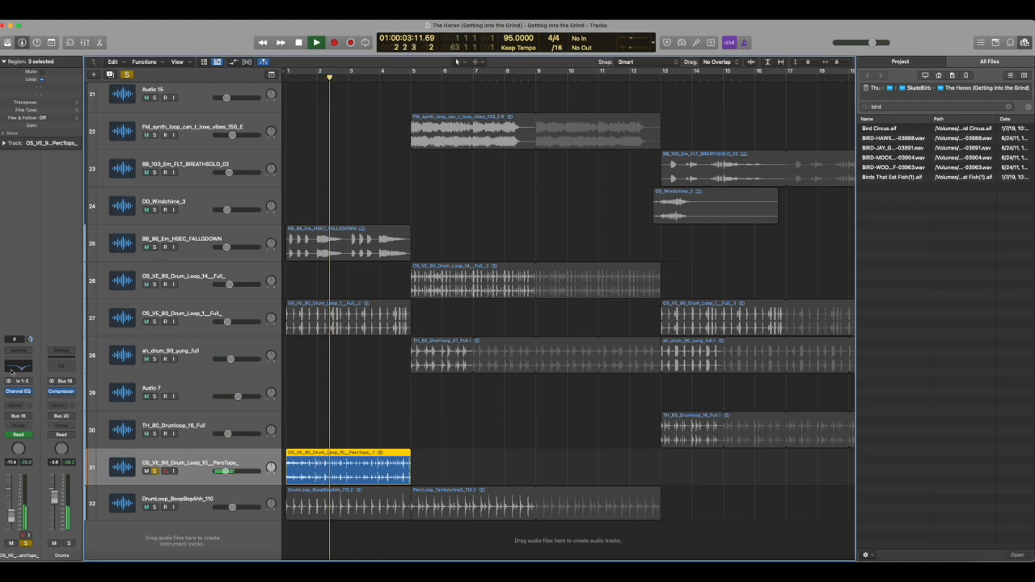
key(space)
click(154, 470)
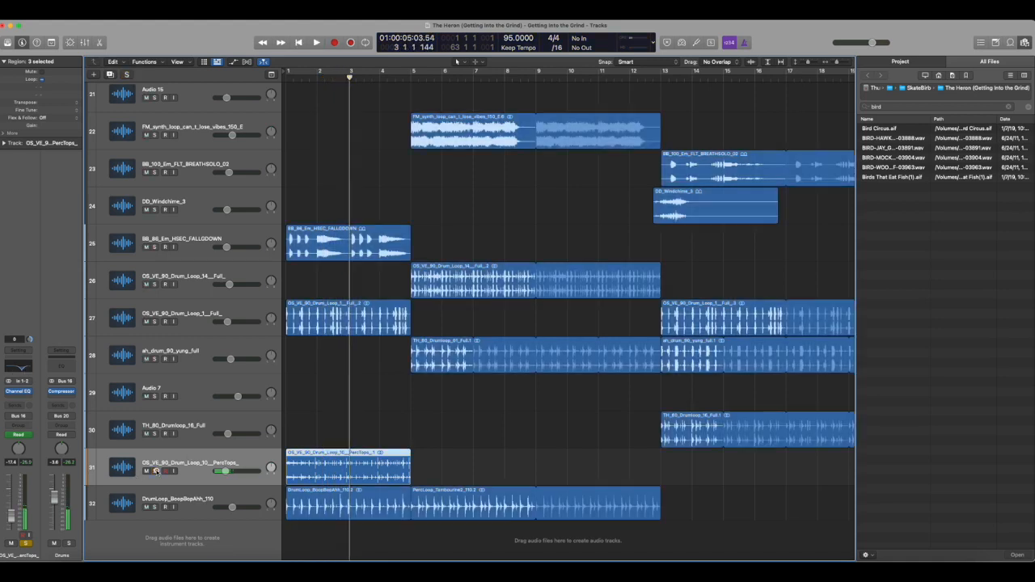
Step: Solo the DrumLoop_BoopBopAhh_110 track and play it from the song start into bar 3
click(190, 497)
key(s)
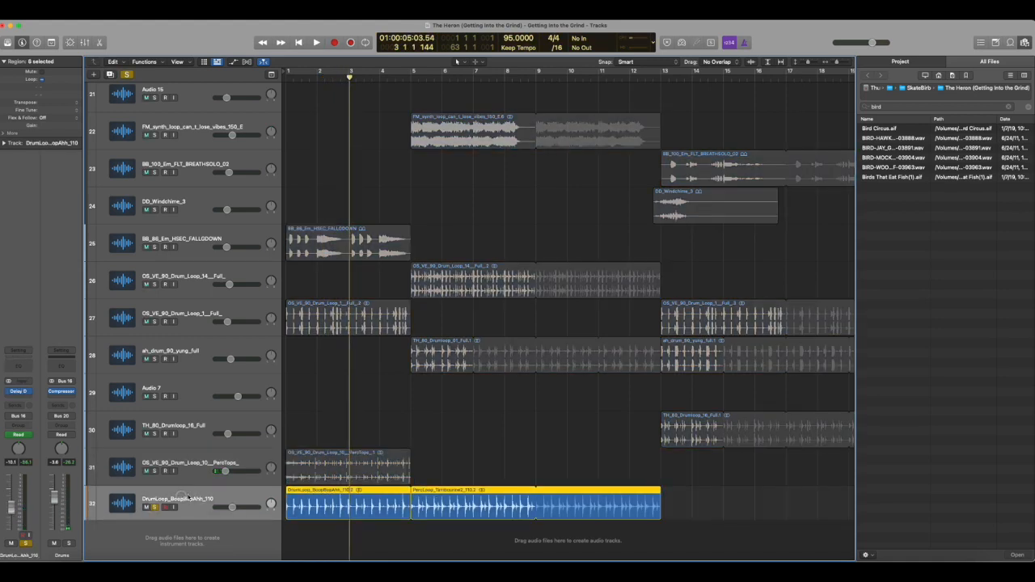
key(Return)
key(space)
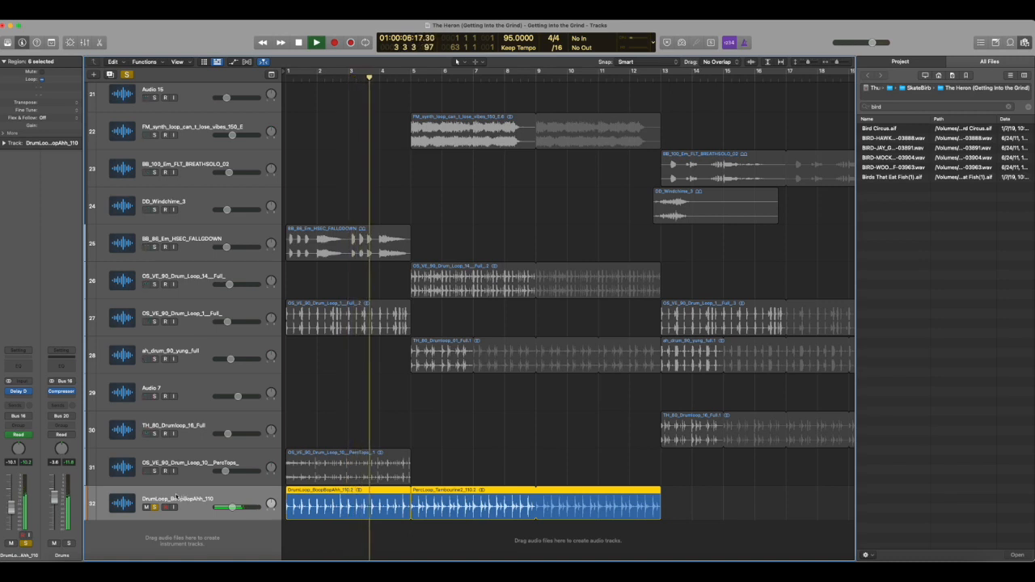
key(space)
Step: Play from the start while adding the PercTops, OS_VE_90_Drum_Loop_1__Full_ and BB_88_Em_HSEC_FALLGDOWN tracks to the solo one by one, and clear all solos
click(154, 471)
key(space)
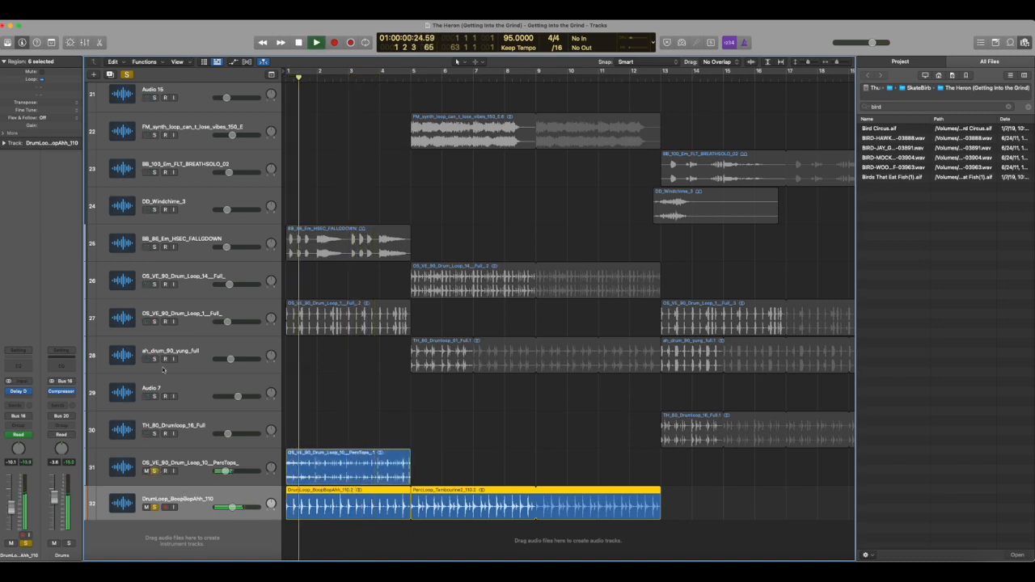
click(154, 322)
key(space)
key(space)
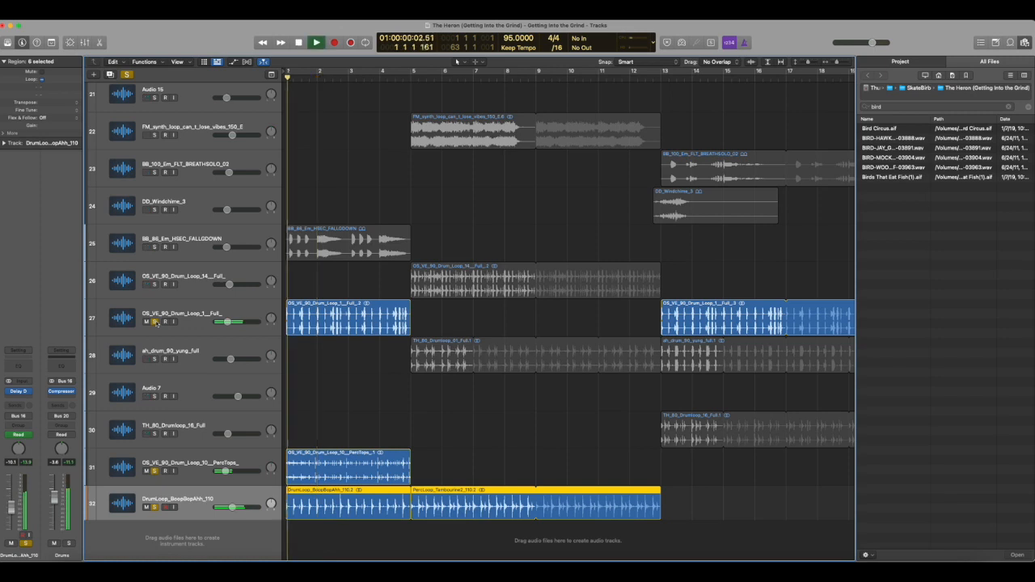
click(155, 248)
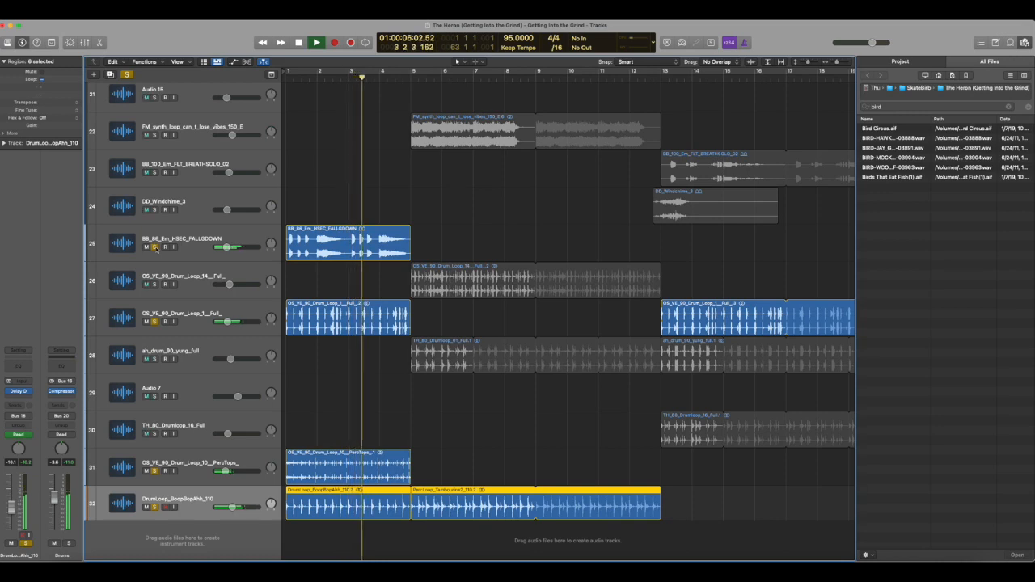
alt+click(156, 247)
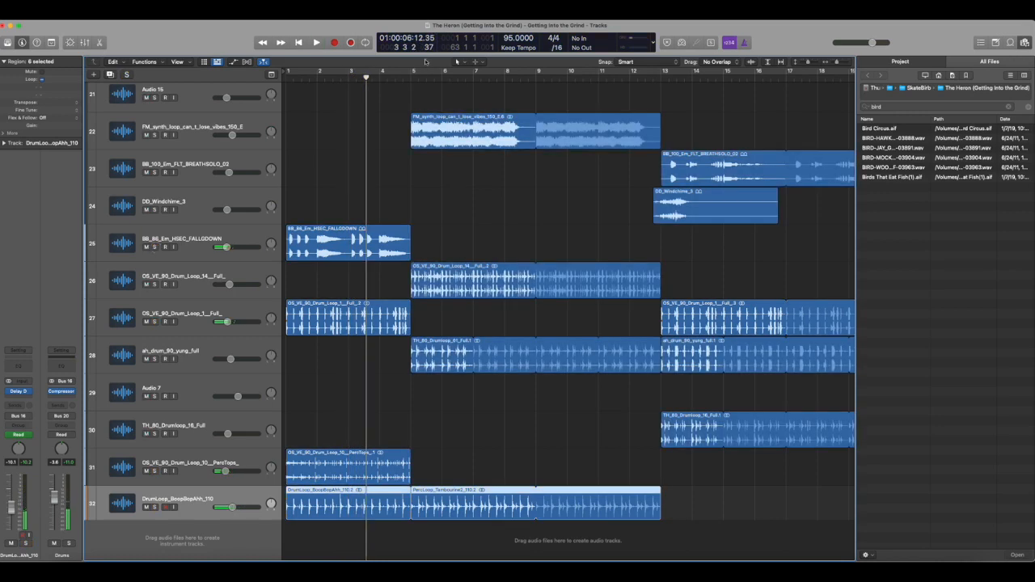
Step: Solo the FM_synth_loop_can_t_lose_vibes_150_E track, play it from bar 5 to bar 9, and return the playhead to bar 5
click(412, 76)
click(154, 135)
key(space)
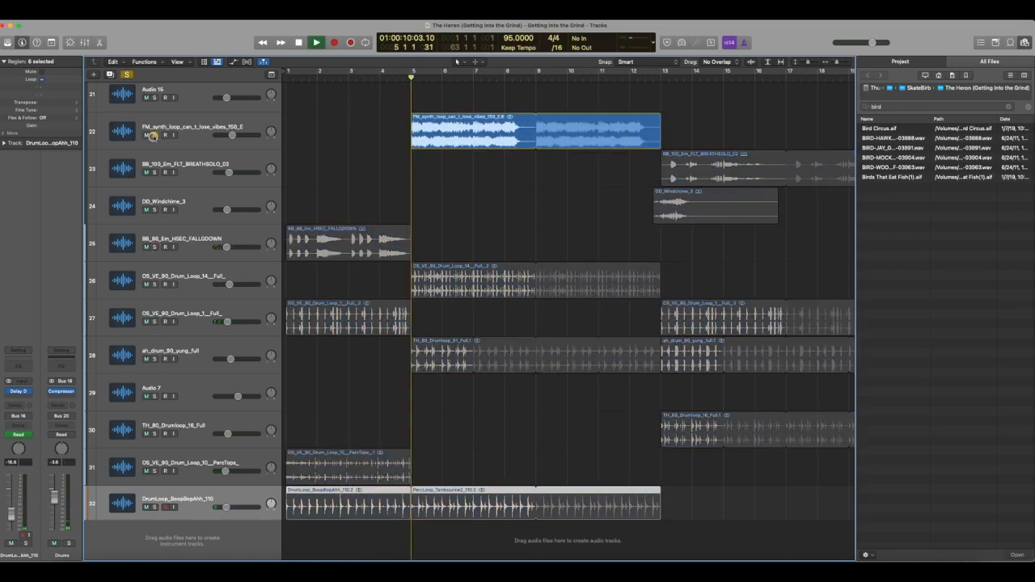
click(194, 121)
scroll(195, 125, up, 5)
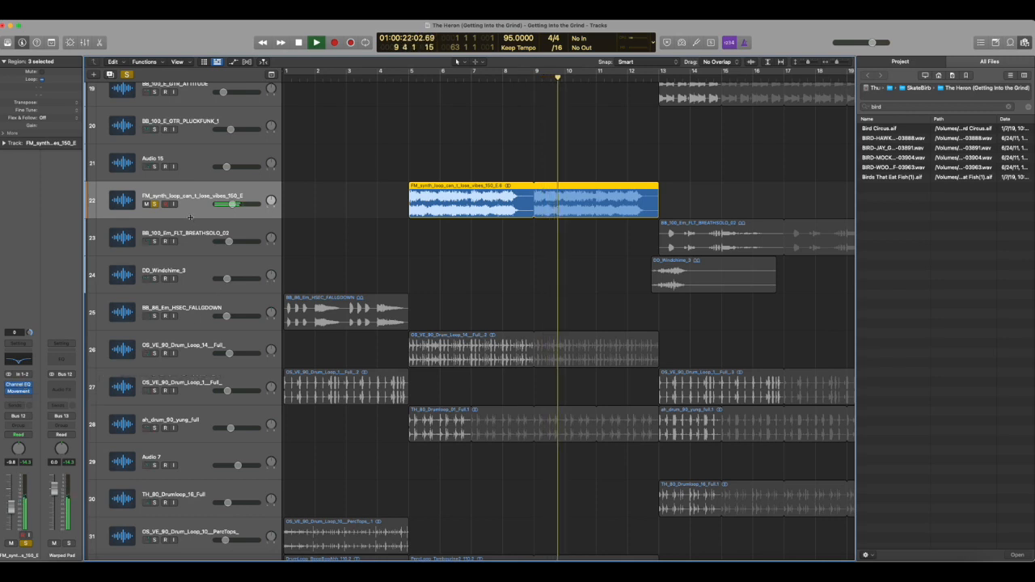
key(space)
click(169, 203)
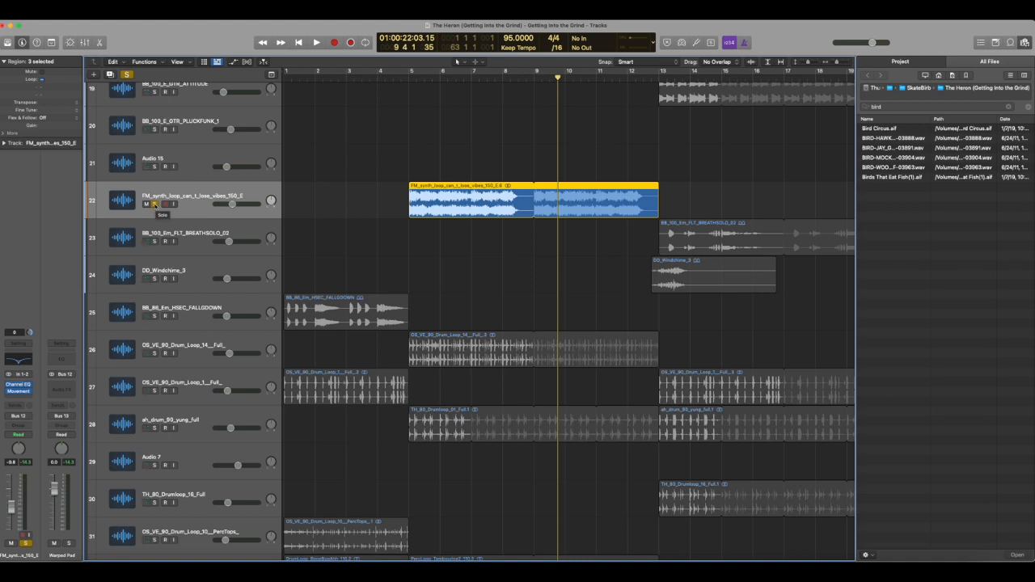
click(410, 78)
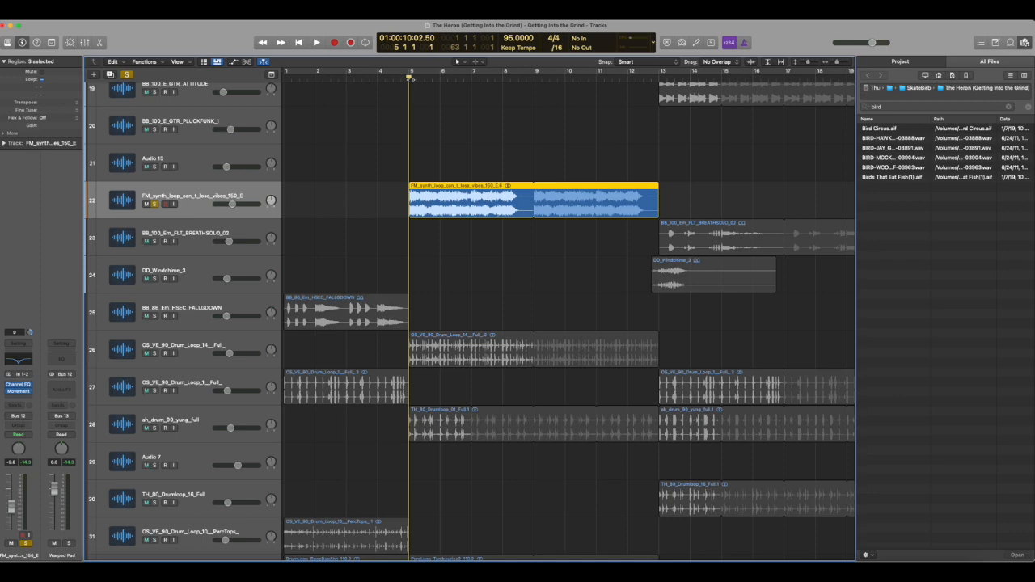
Step: Unsolo the FM synth loop track and solo the Liverpool Bass Skatebird and Picked Electric Bass Skatebird tracks
click(155, 204)
scroll(402, 215, up, 5)
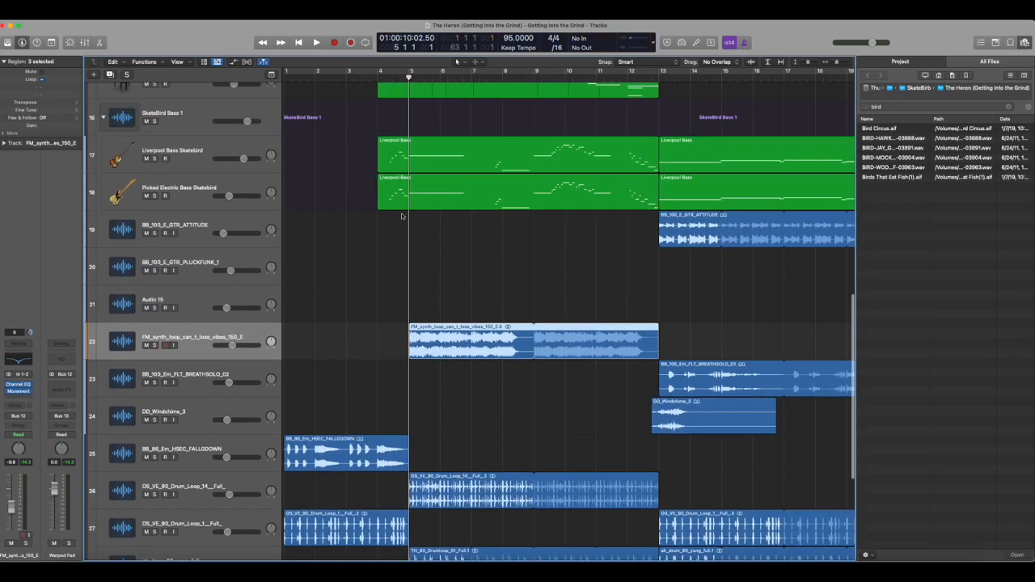
click(154, 210)
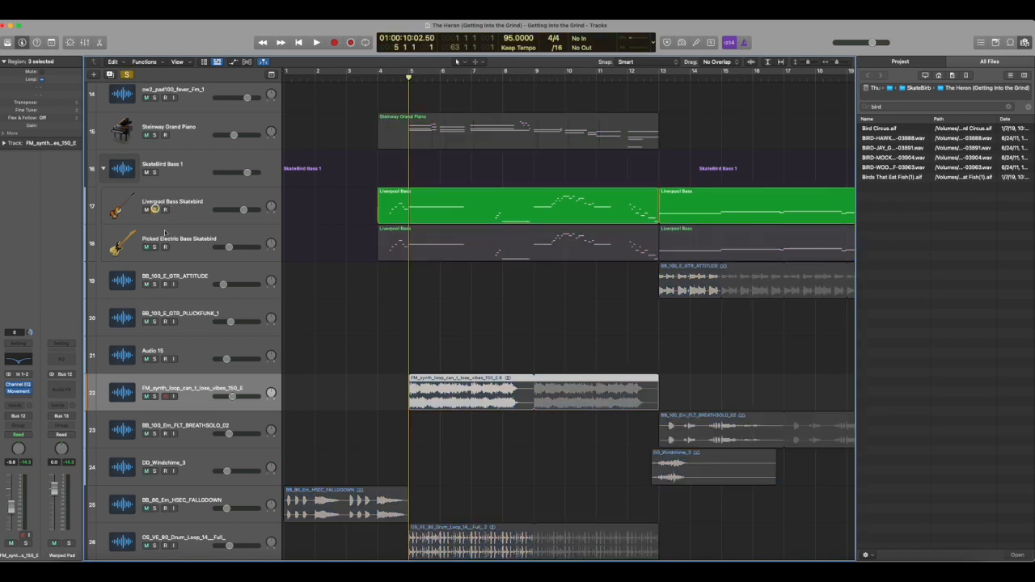
click(154, 247)
Step: Compare the instruments and effects of the Liverpool Bass Skatebird and Picked Electric Bass Skatebird tracks by selecting each alternately
click(191, 218)
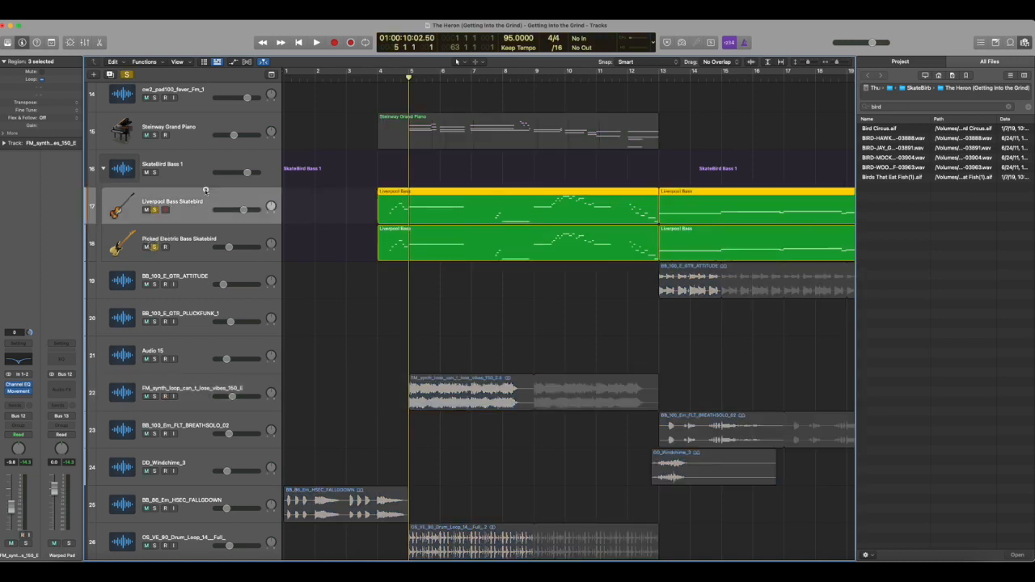
click(193, 234)
click(191, 207)
click(185, 246)
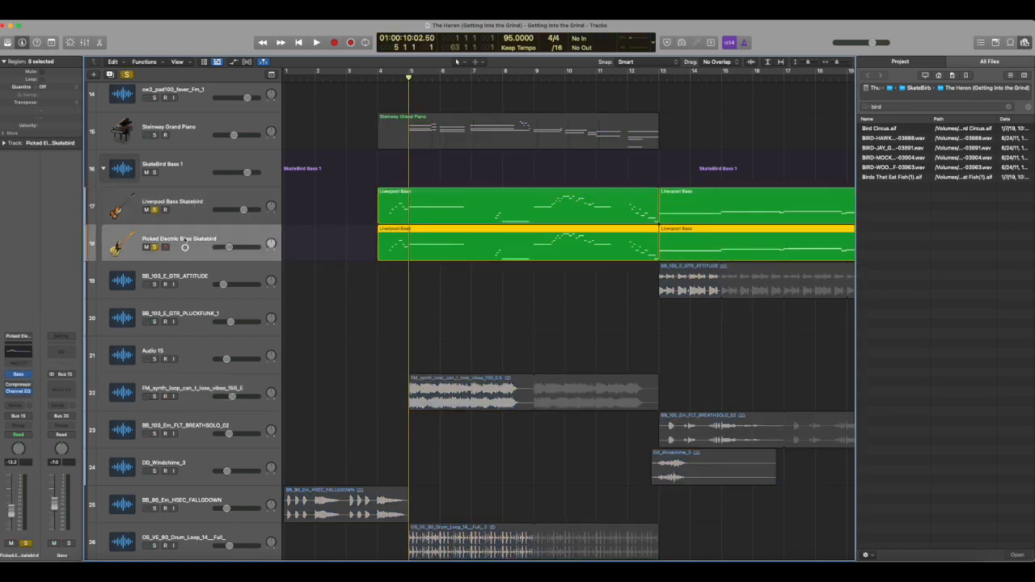
click(183, 213)
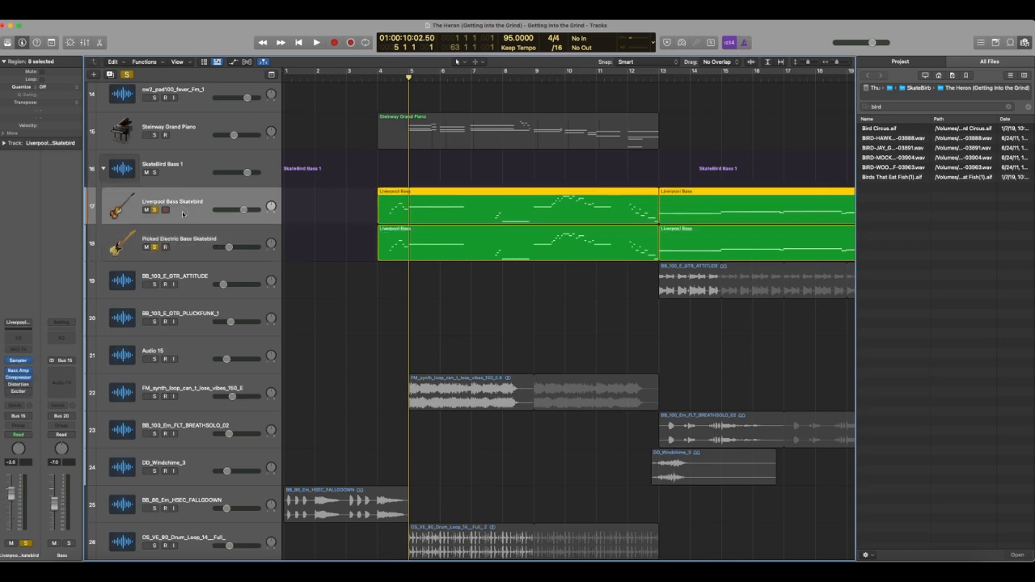
click(185, 247)
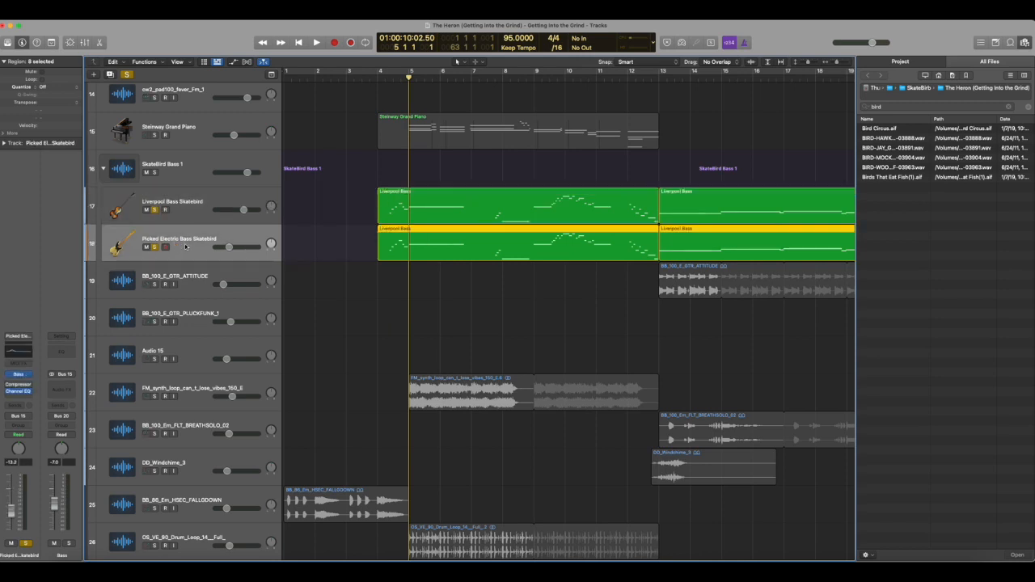
click(187, 205)
click(188, 236)
click(188, 212)
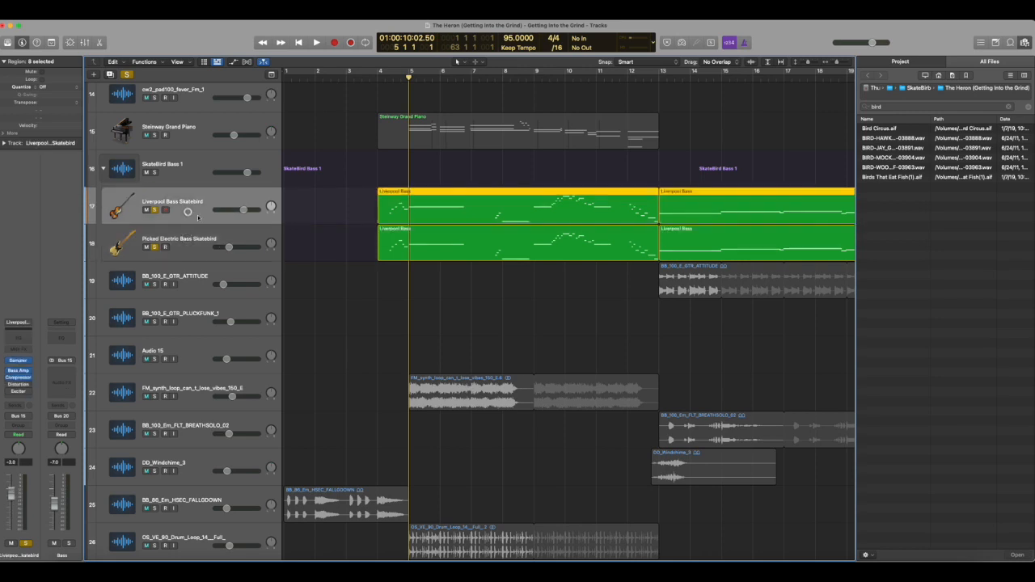
Step: Solo only the Picked Electric Bass Skatebird track and play it from bar 4 into bar 5
click(377, 77)
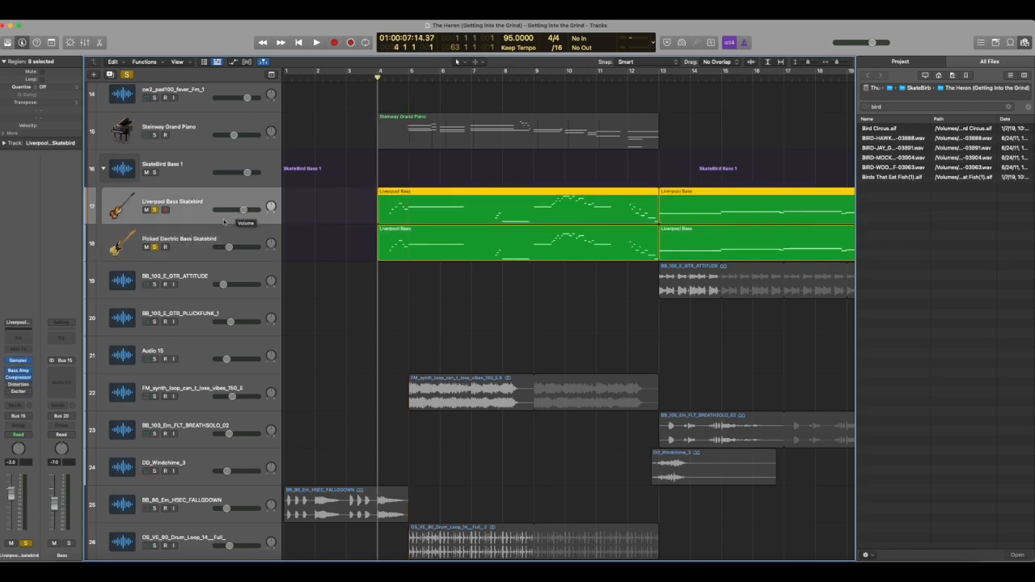
click(185, 242)
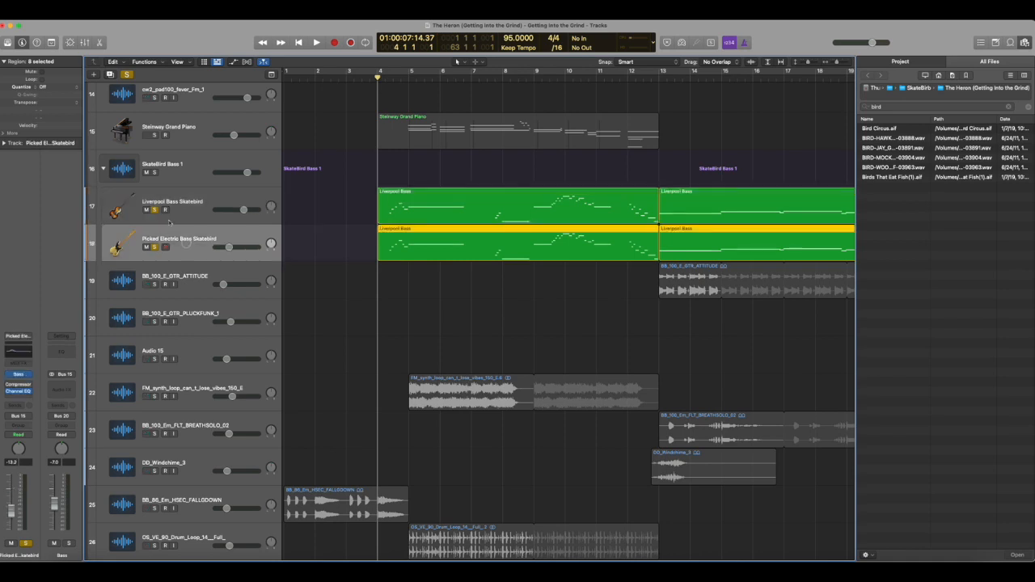
click(155, 209)
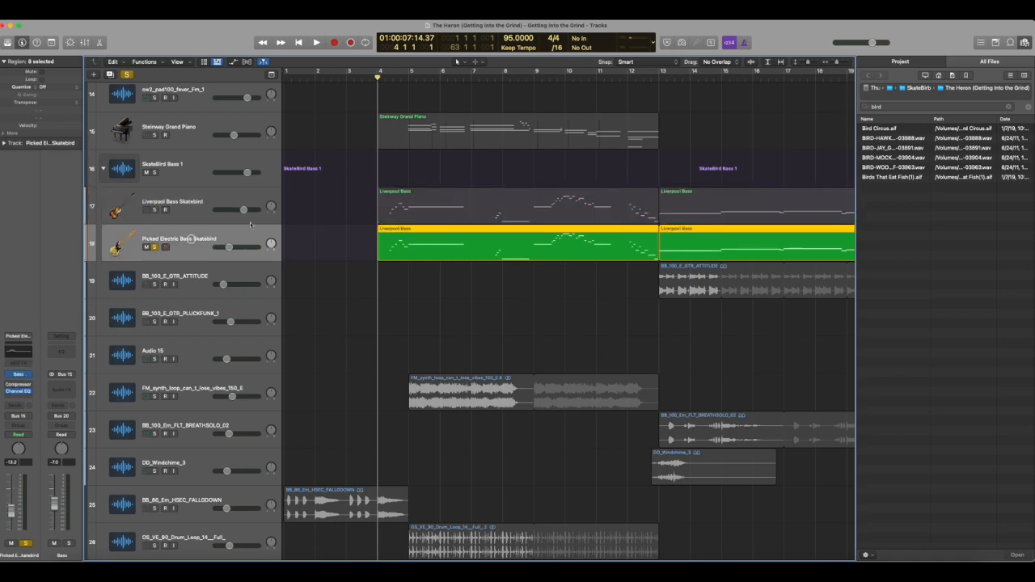
key(space)
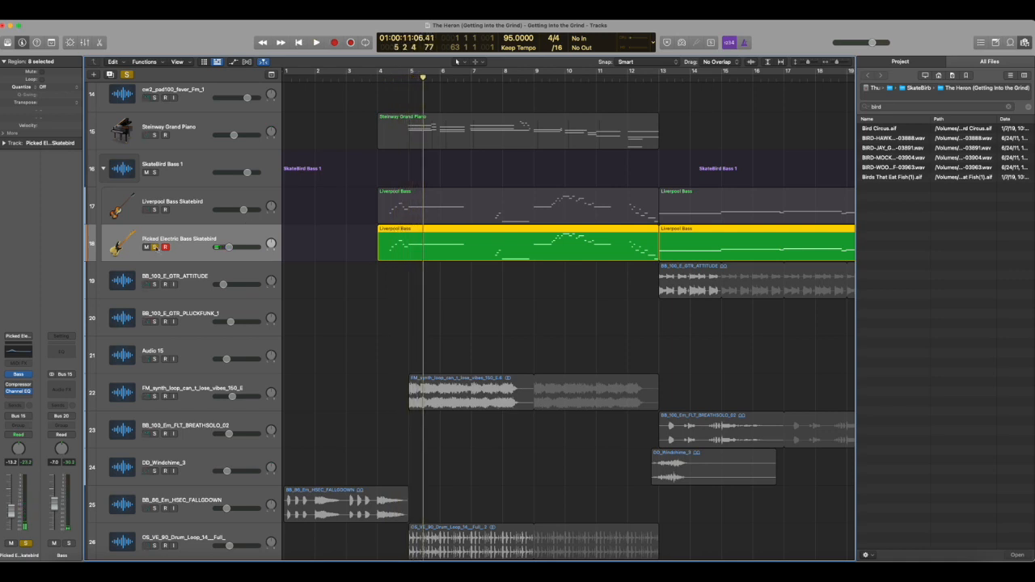
Step: Switch the solo to the Liverpool Bass Skatebird track and play it into bar 5
click(155, 247)
click(154, 209)
key(space)
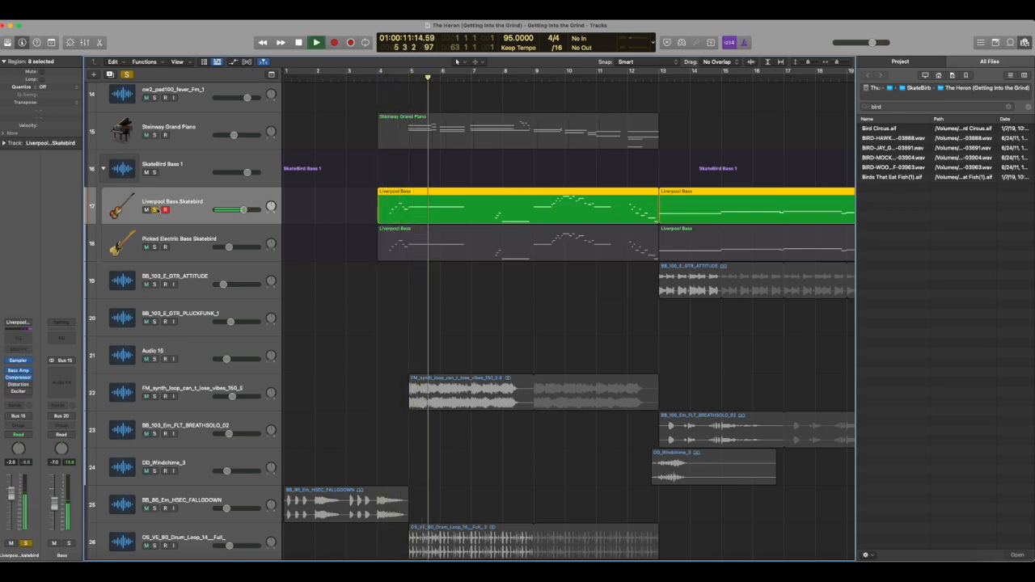
Step: Add the Picked Electric Bass Skatebird track to the solo, play both basses together, and clear all solos
key(space)
click(154, 247)
key(space)
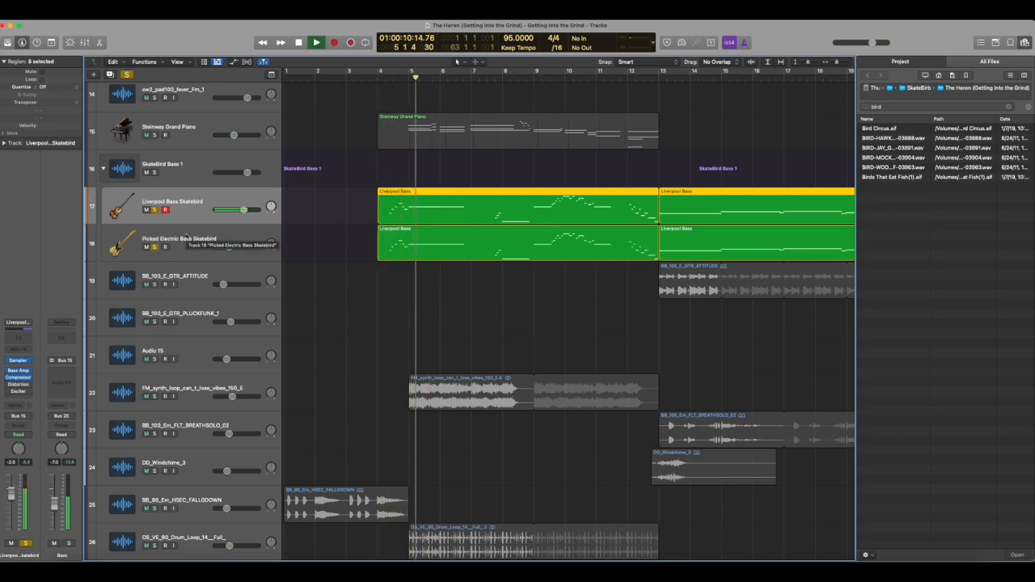
alt+click(155, 210)
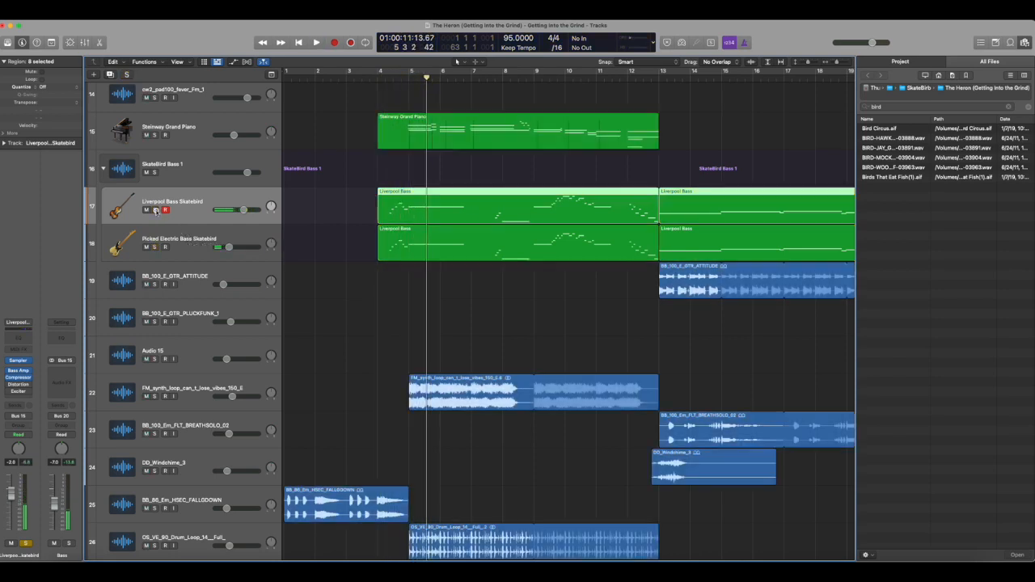
key(space)
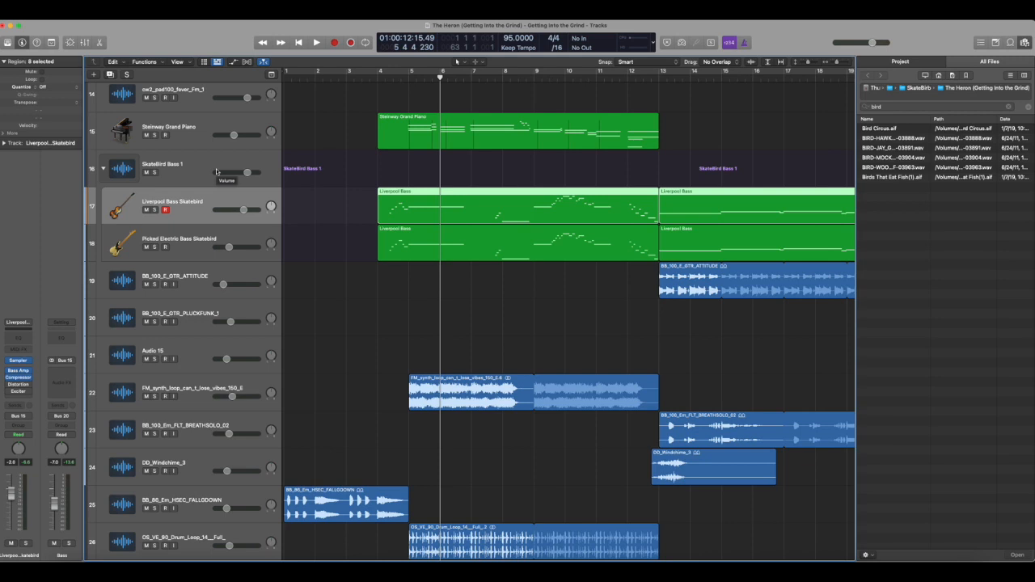
Step: Solo the Steinway Grand Piano track, select its region, and play it from beat 4 of bar 4
click(193, 131)
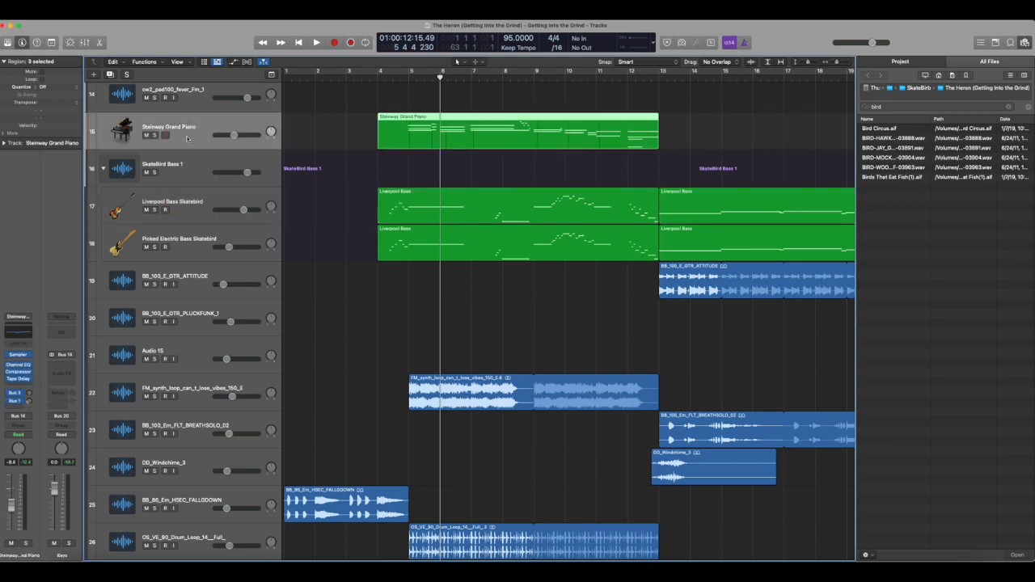
scroll(187, 138, up, 3)
click(154, 231)
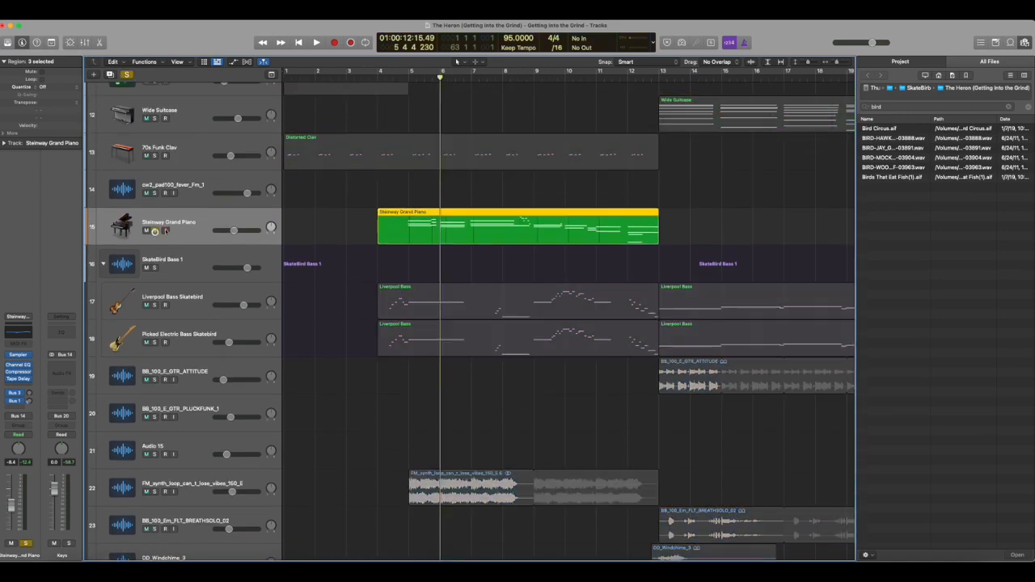
click(399, 78)
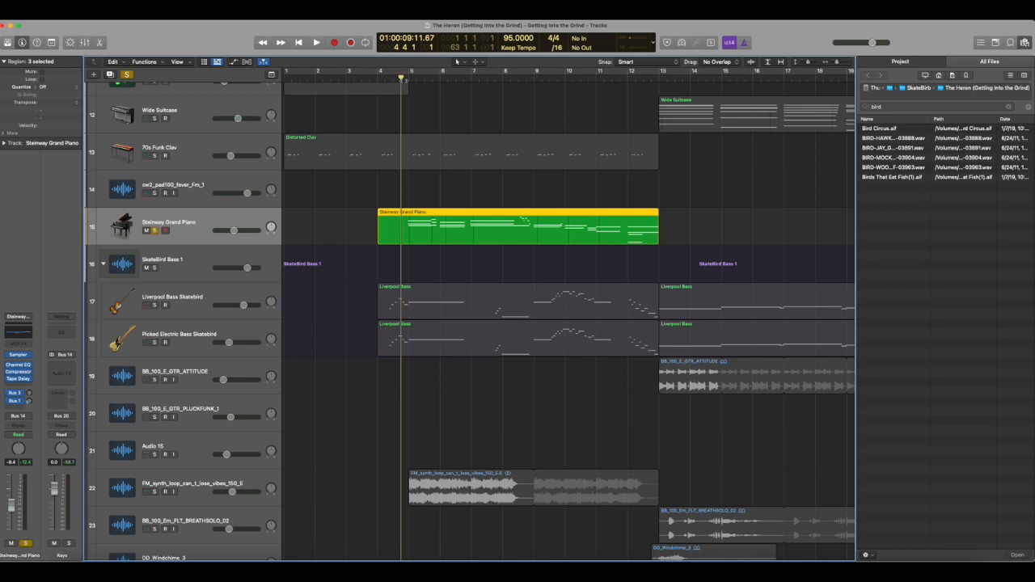
click(474, 267)
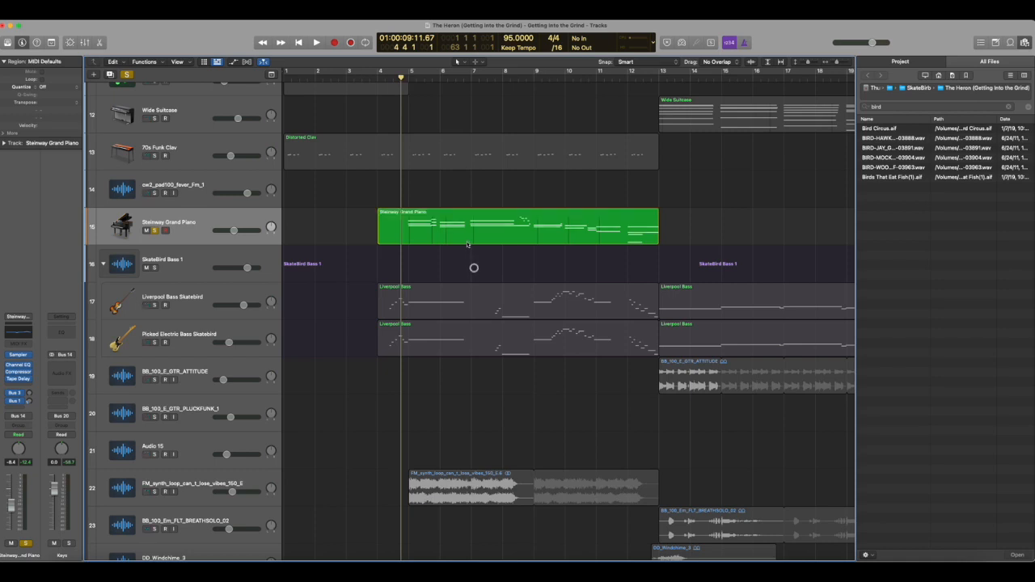
click(467, 241)
key(space)
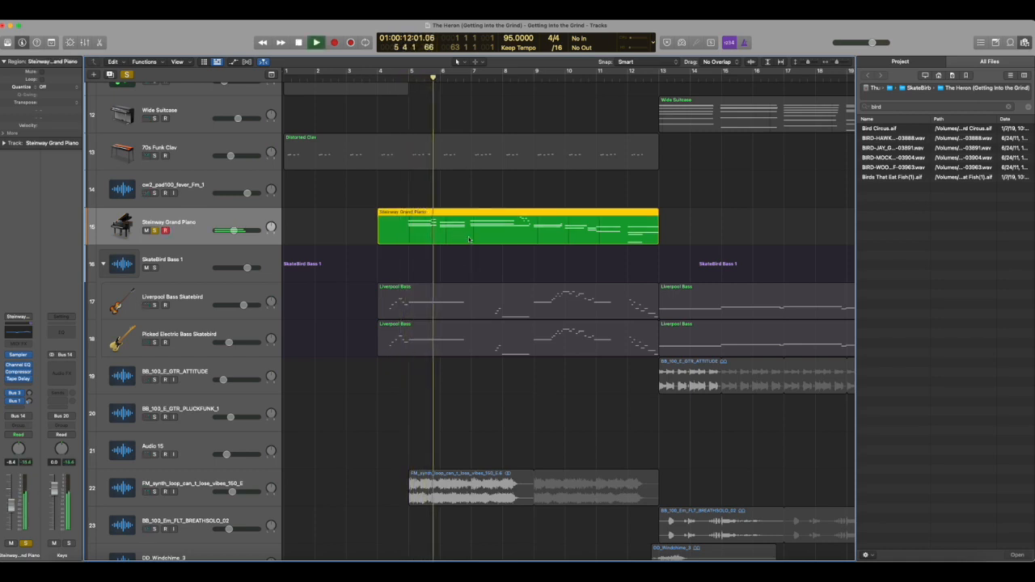
Step: Open the Steinway Grand Piano region in an enlarged Piano Roll, follow its notes during playback, and close the editor
key(super+4)
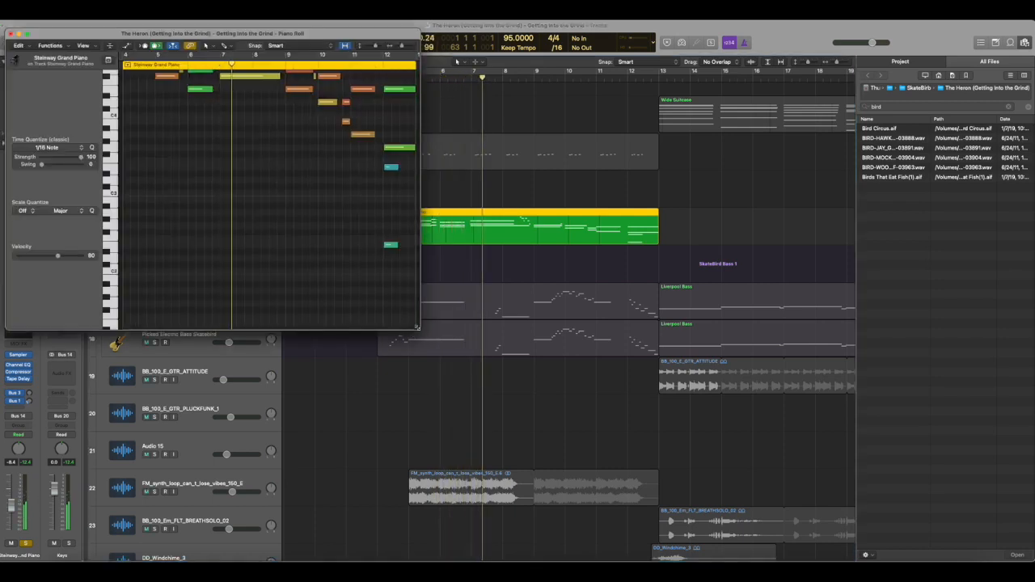
drag(418, 329, 768, 415)
scroll(429, 289, up, 8)
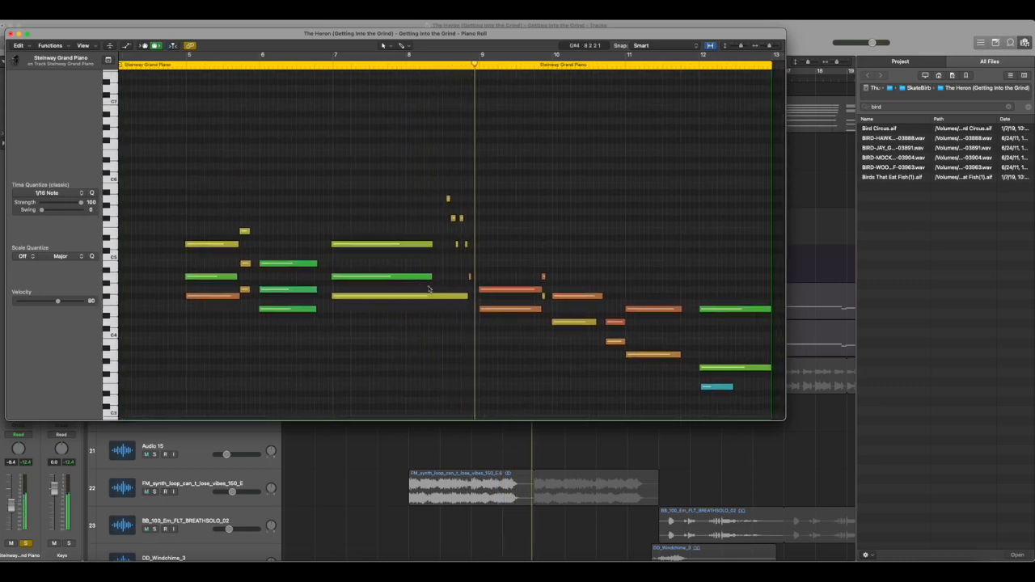
scroll(429, 288, right, 3)
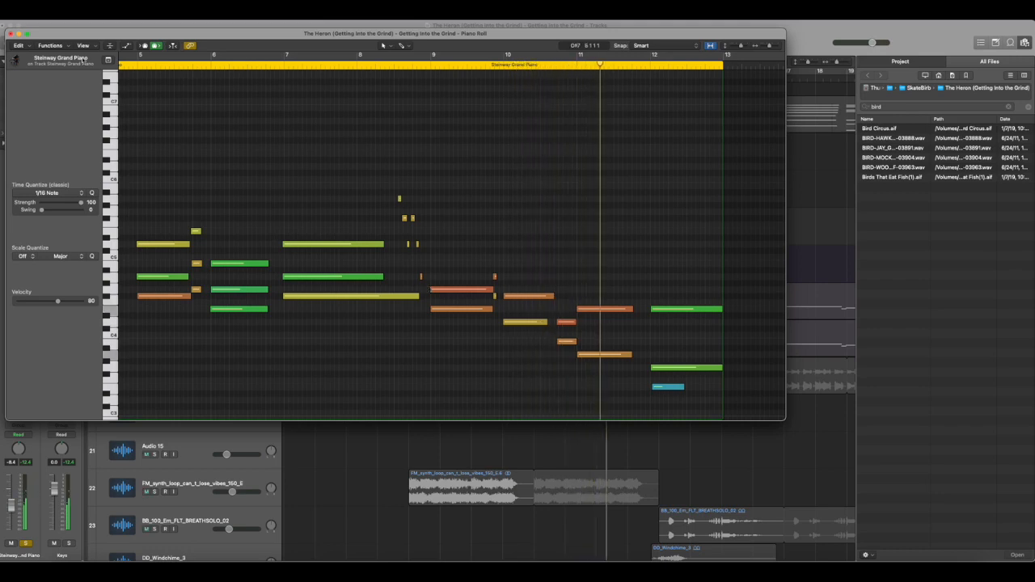
click(11, 34)
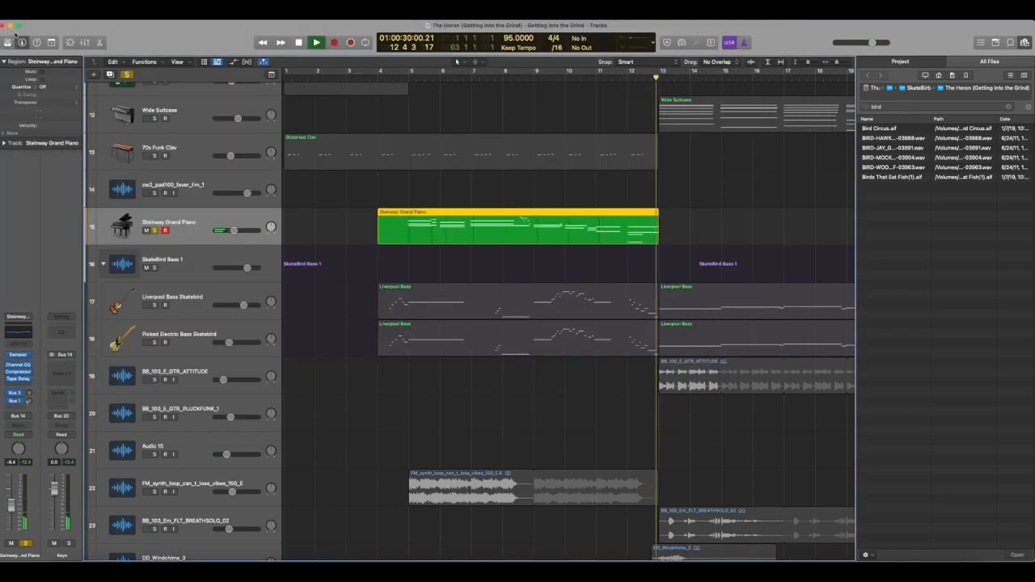
Step: Clear the solo and mute on the Steinway Grand Piano track
click(147, 231)
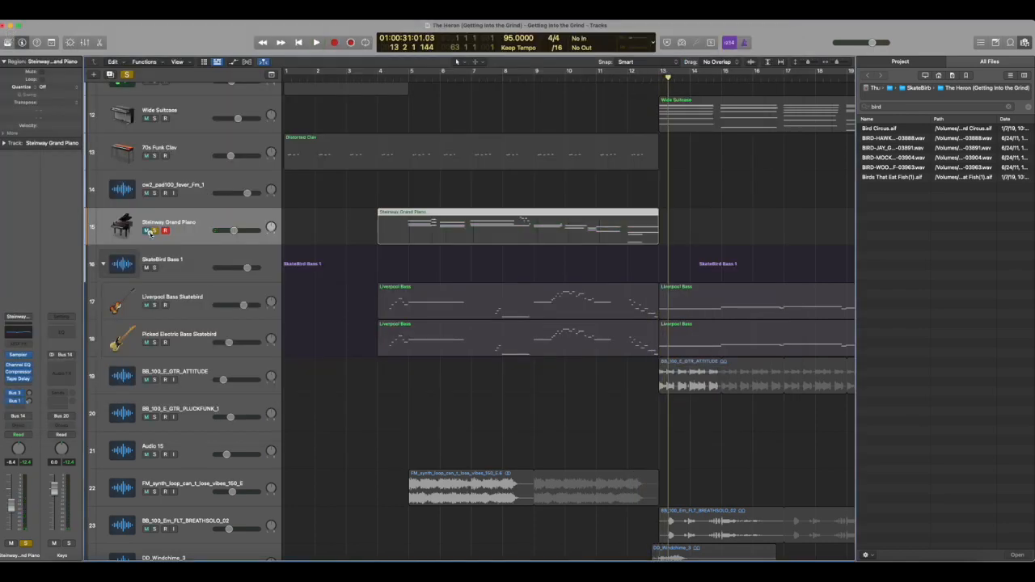
click(154, 231)
click(147, 230)
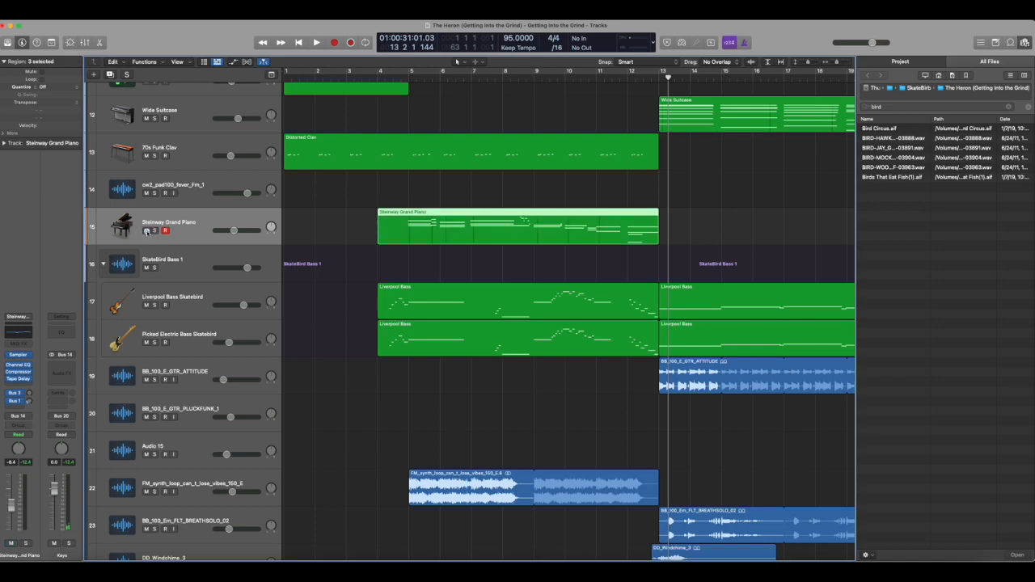
Step: Play the full arrangement from the song start into bar 9 while examining the bird, instrument and bass tracks
key(Return)
key(space)
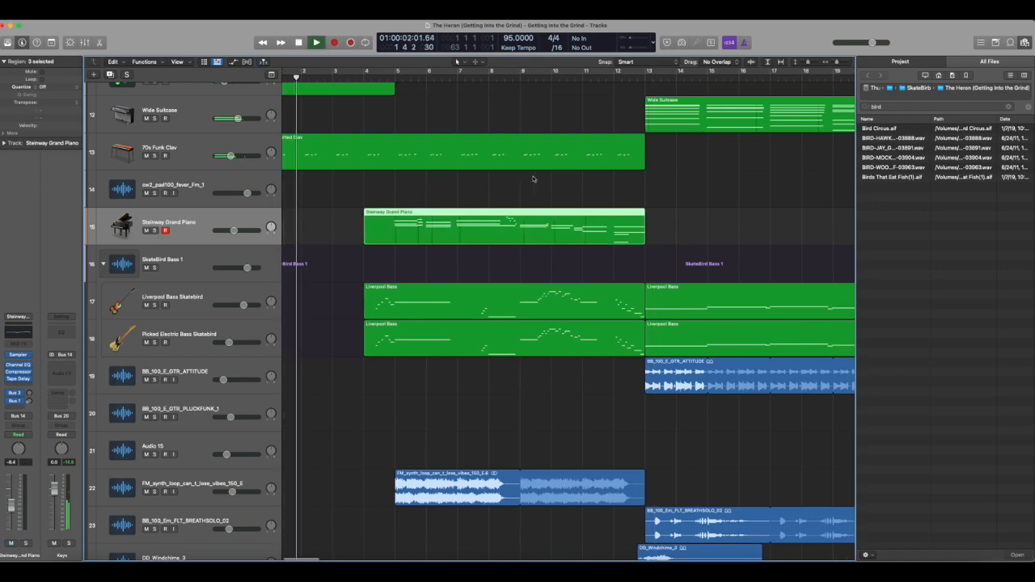
scroll(533, 178, up, 10)
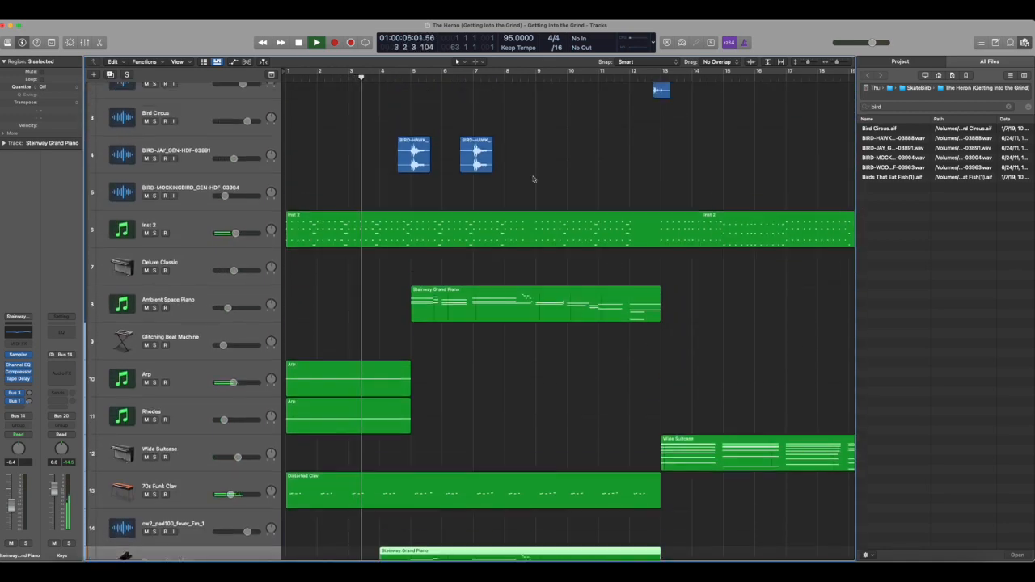
scroll(533, 178, down, 4)
scroll(533, 178, down, 3)
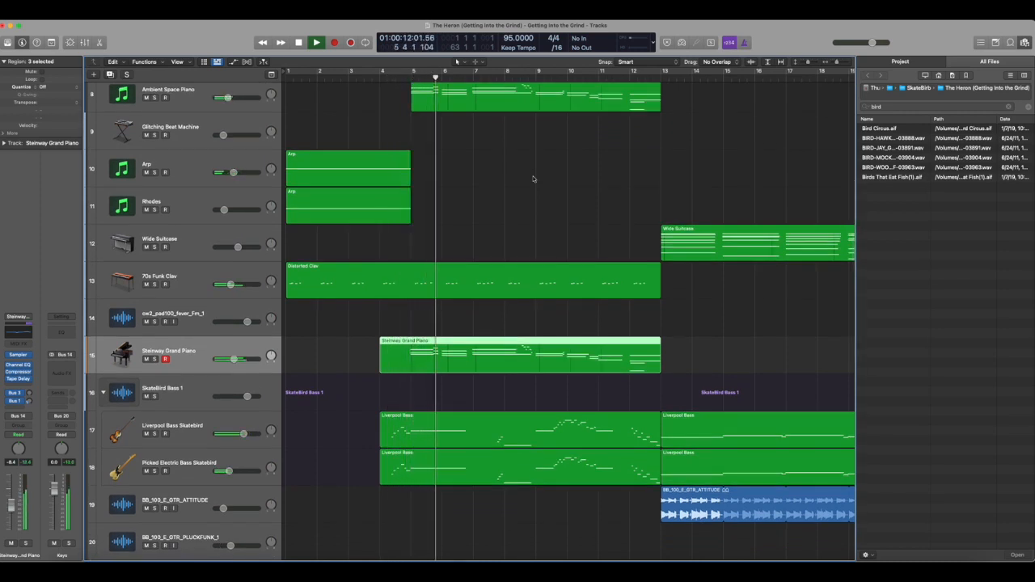
scroll(533, 179, up, 7)
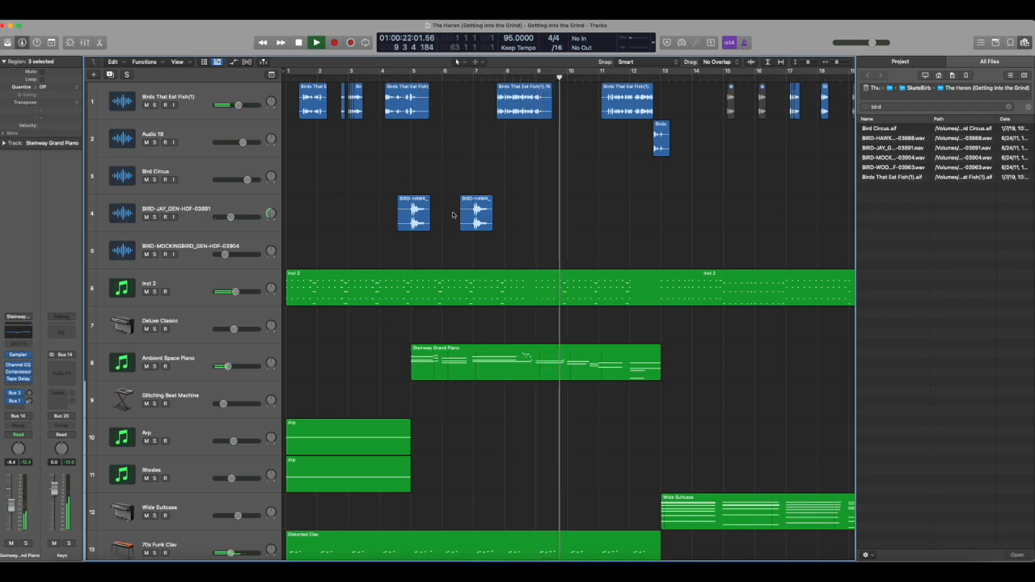
key(space)
Step: Move the playhead to beat 3 of bar 4 and inspect the effects chain of the BIRD-JAY_GEN-HDF-03891 track
click(395, 79)
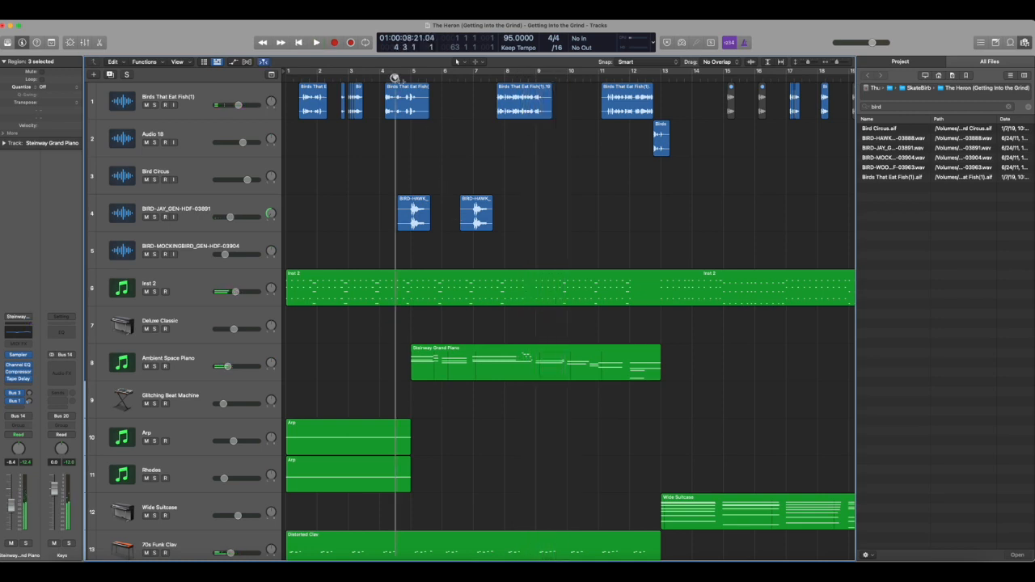
click(166, 215)
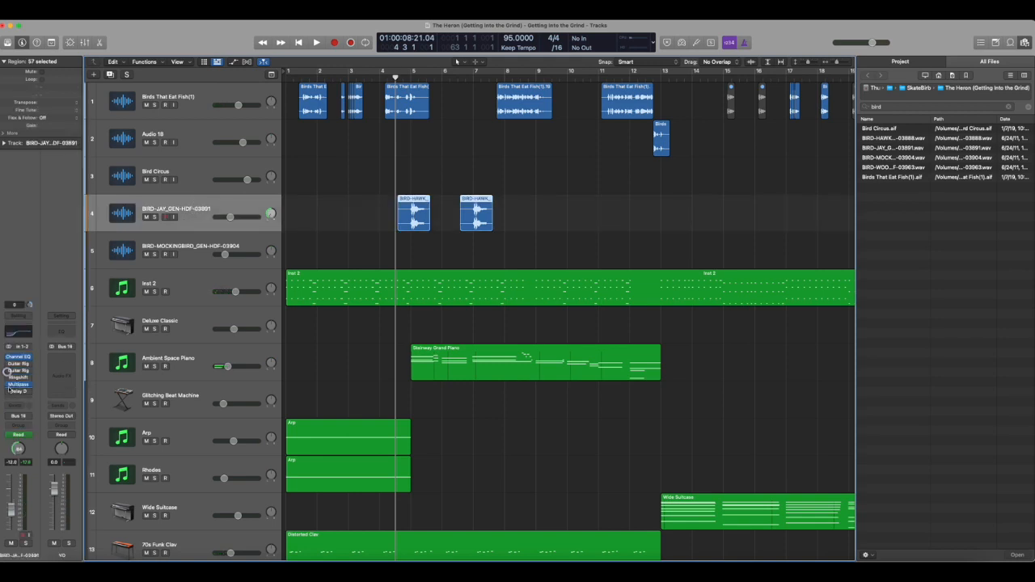
click(9, 386)
click(9, 387)
click(538, 165)
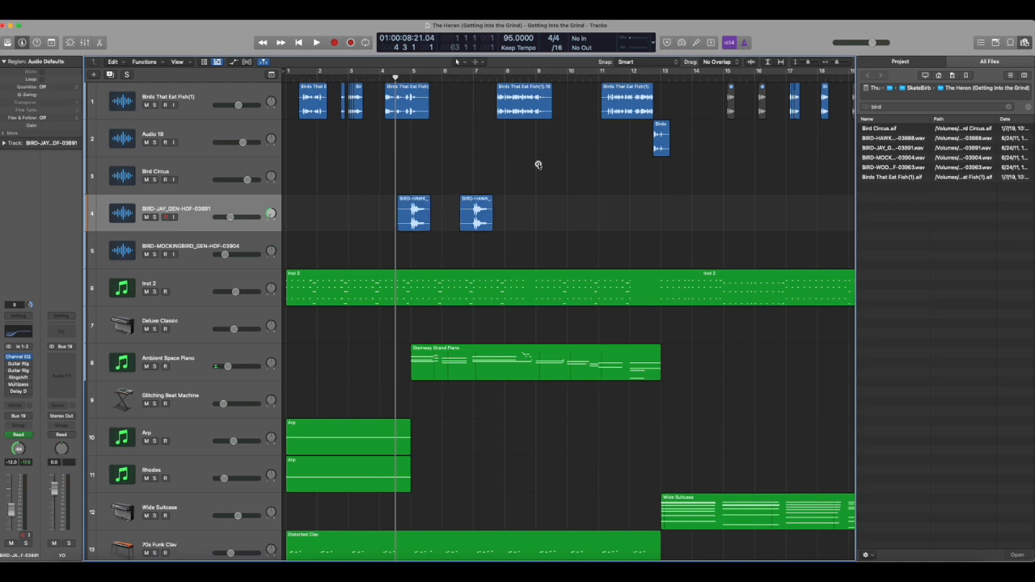
Step: Play the full song from the start into bar 7 to hear both BIRD-HAWK regions in context
key(Return)
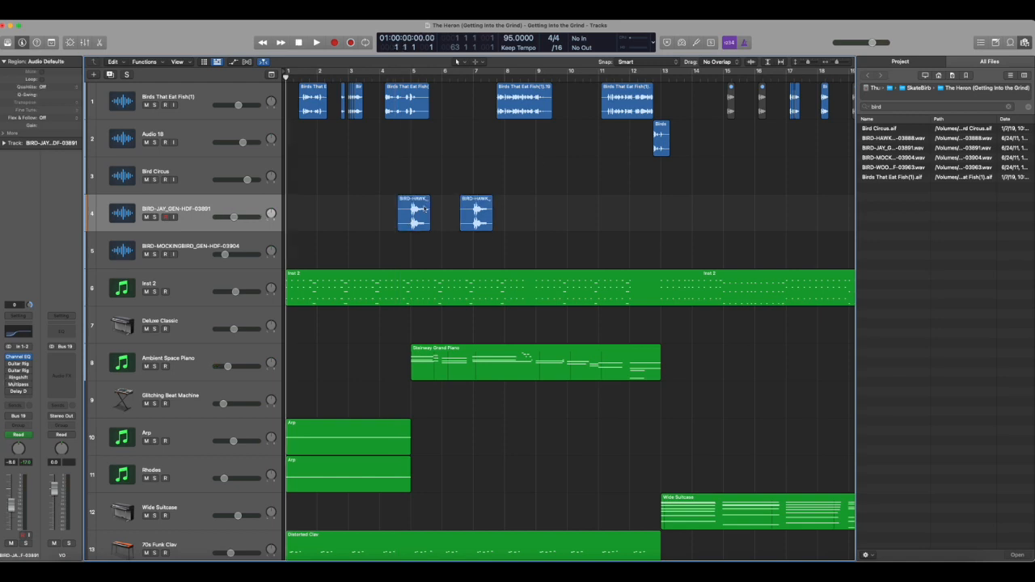
key(space)
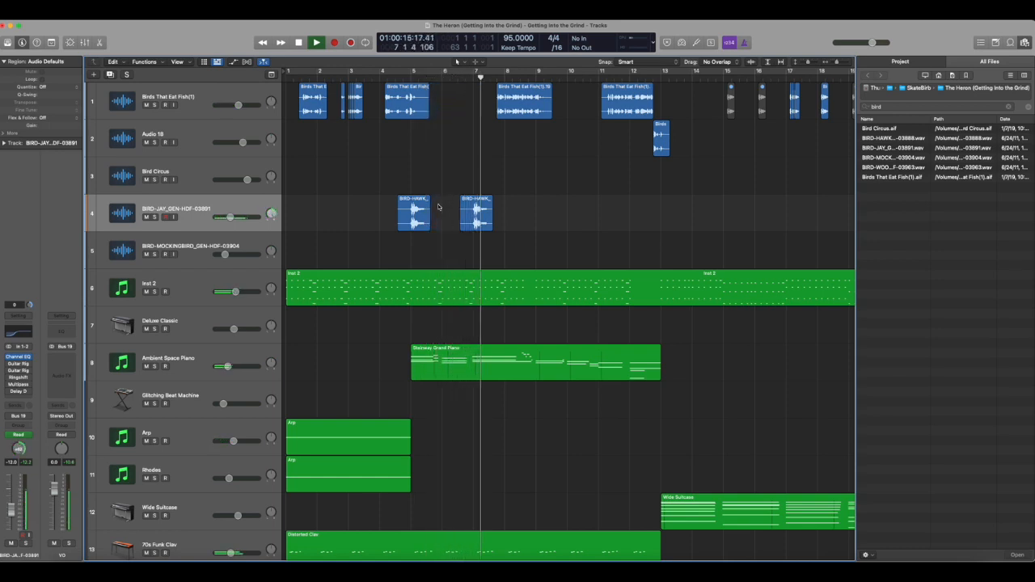
Step: Play the full song from the start into bar 10 while examining the drum, synth and guitar loop tracks
key(space)
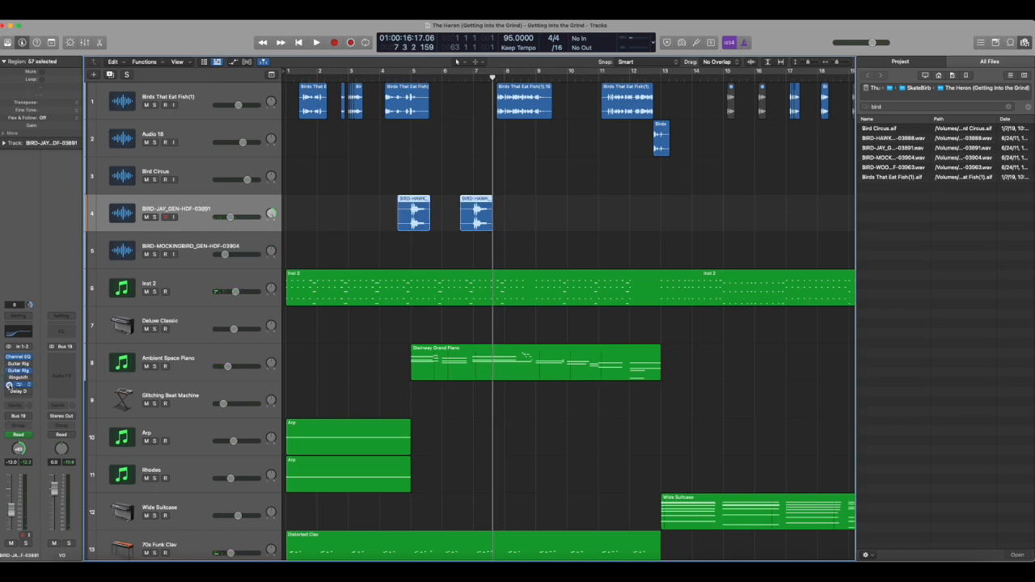
key(Return)
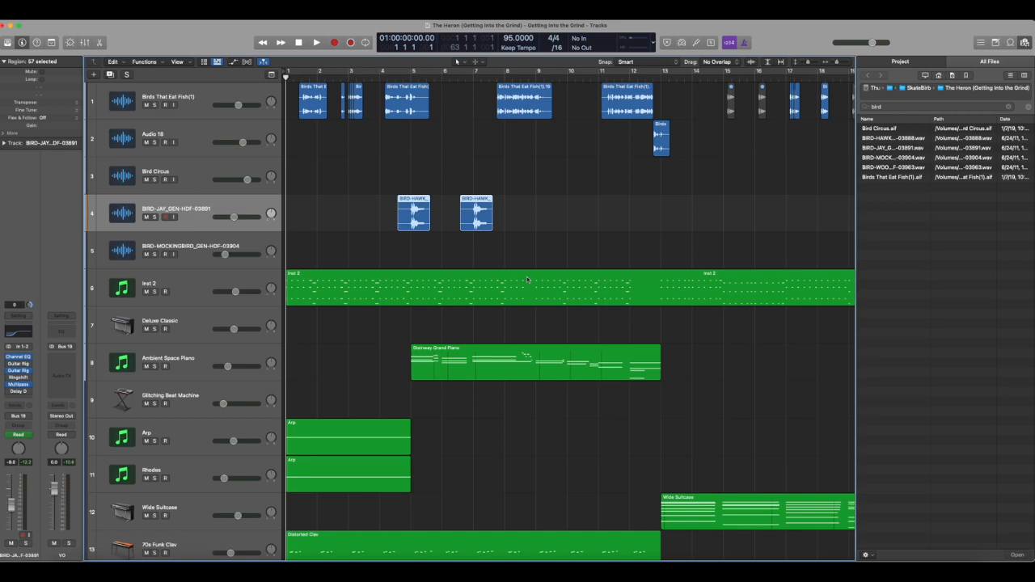
key(space)
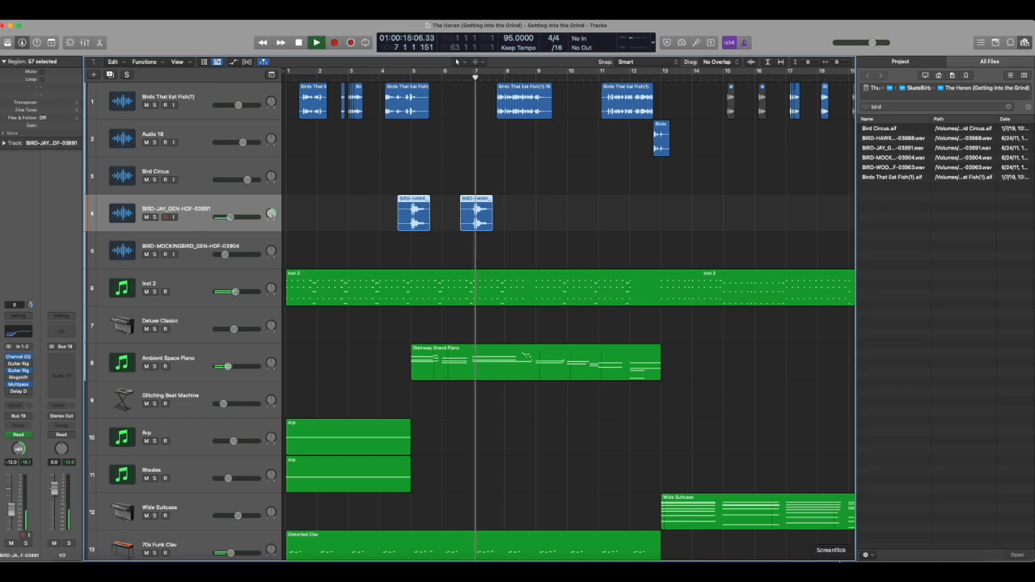
scroll(635, 344, down, 3)
scroll(634, 344, down, 15)
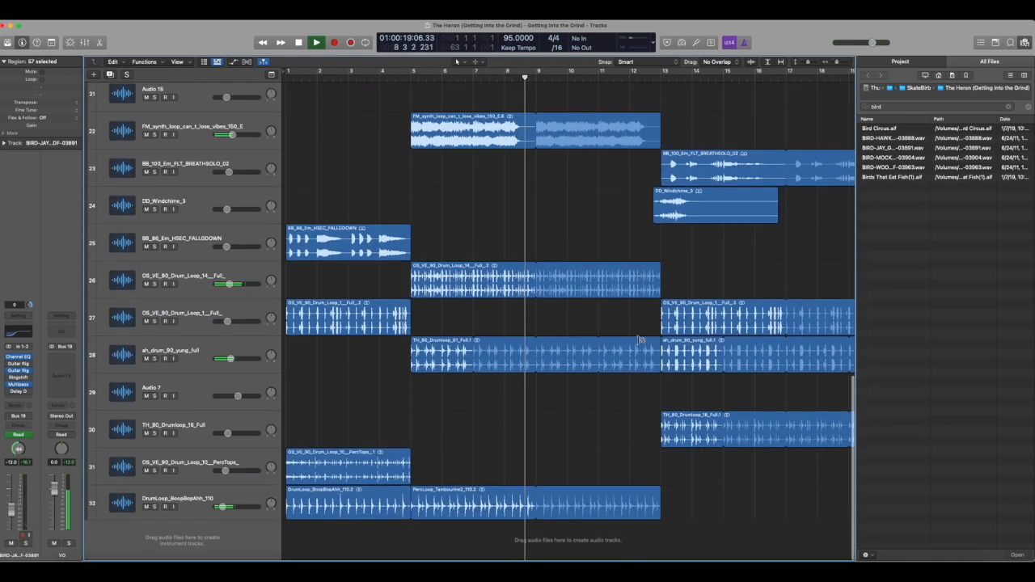
scroll(639, 343, right, 5)
scroll(638, 341, up, 3)
scroll(639, 341, right, 2)
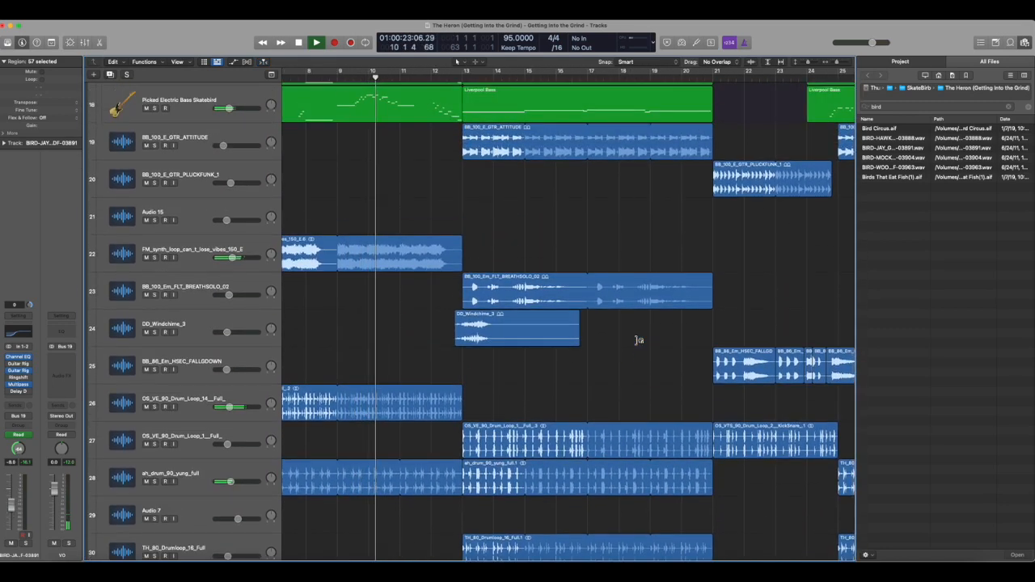
key(space)
scroll(401, 146, left, 5)
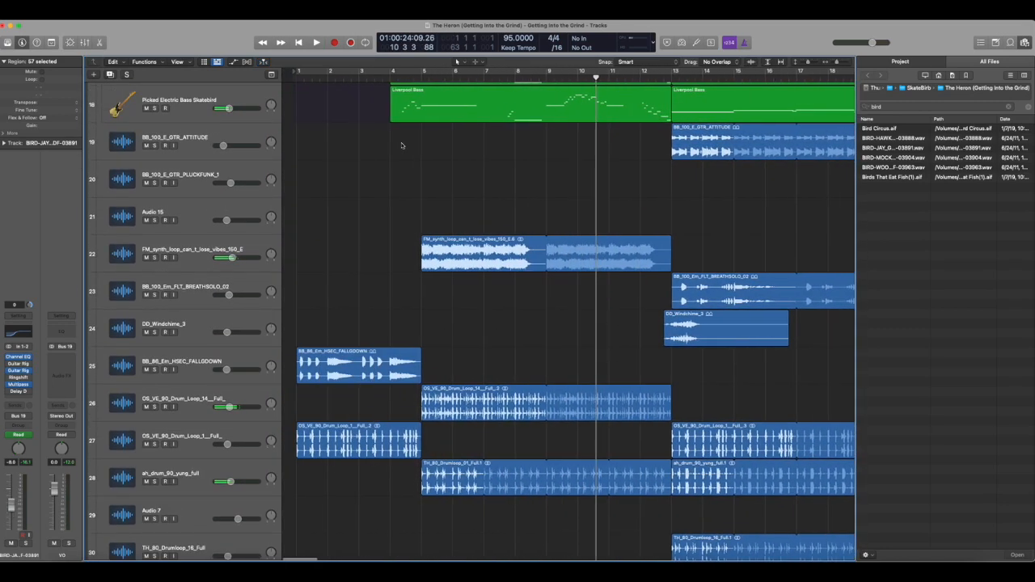
Step: Solo the OS_VE_90_Drum_Loop_14__Full_ track and play it from bar 5 to hear the drum loop alone
click(410, 79)
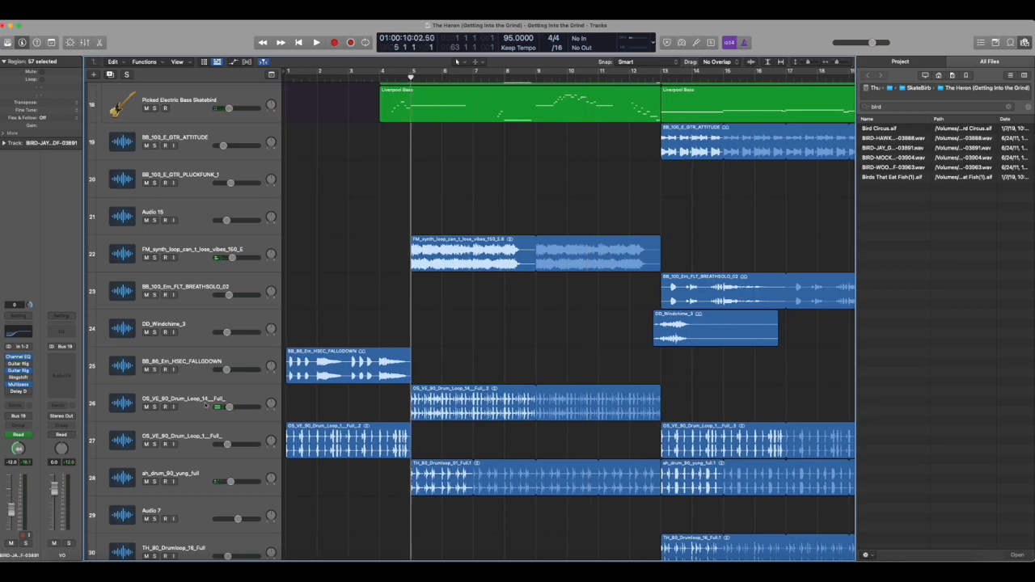
click(155, 407)
click(188, 399)
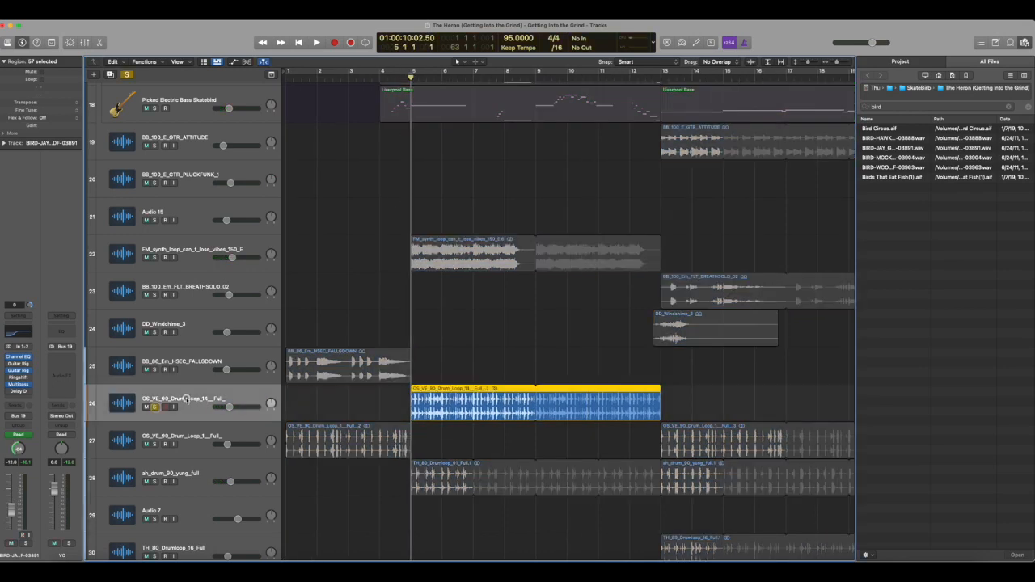
key(space)
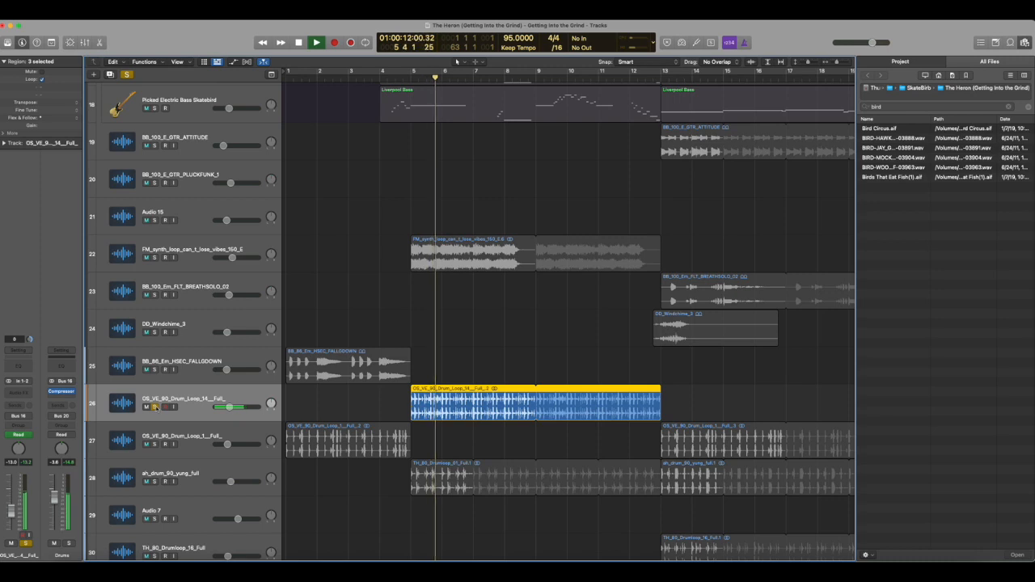
key(space)
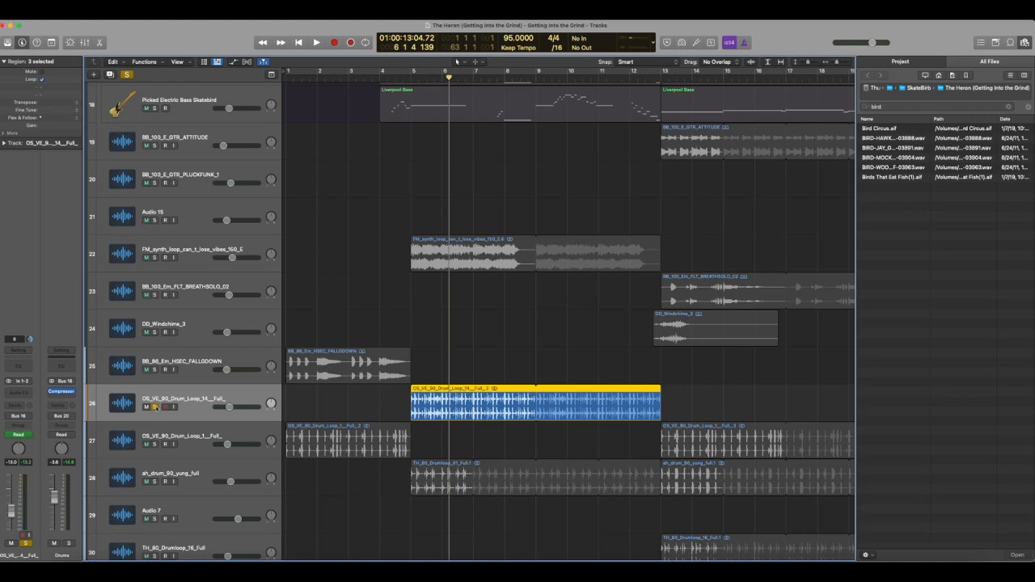
key(space)
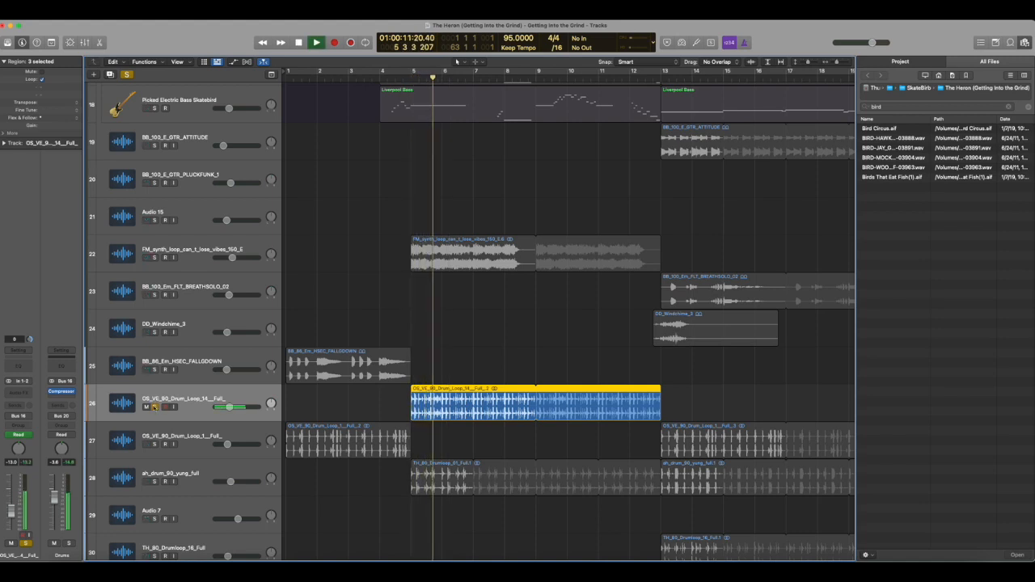
key(space)
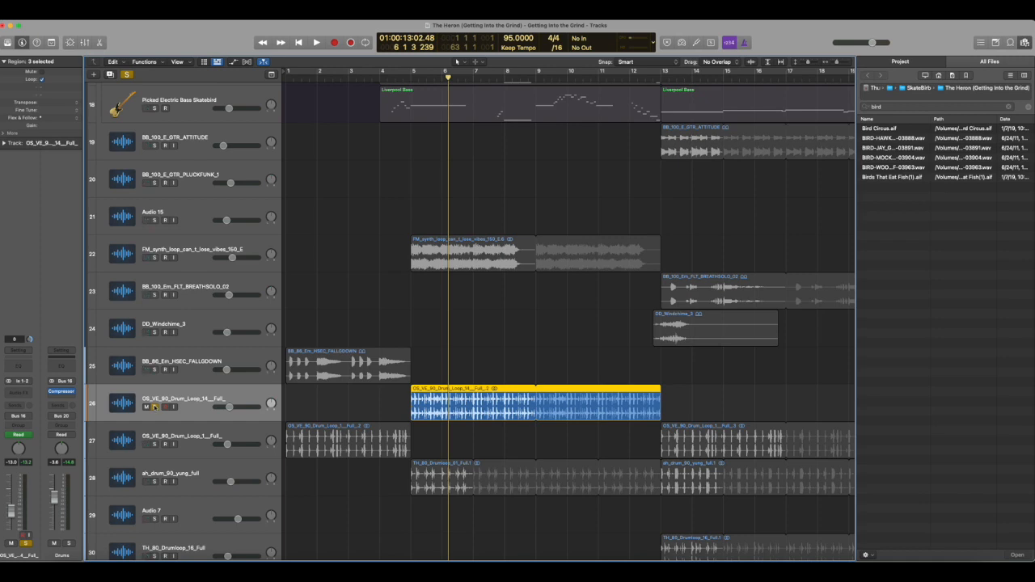
Step: Move the solo to the ah_drum_90_yung_full track, play it from bar 5 and show the track automation
click(155, 407)
click(154, 481)
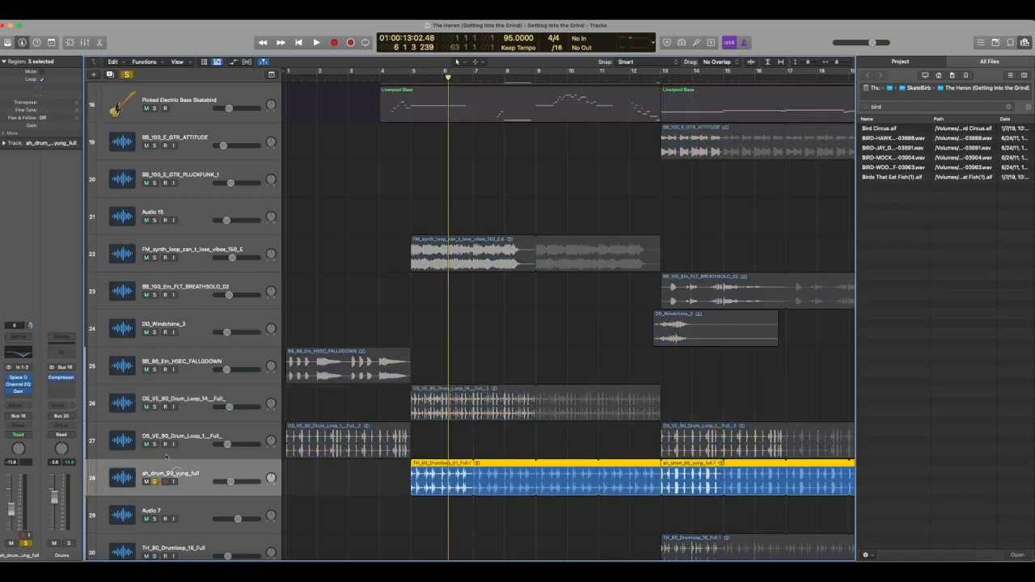
key(space)
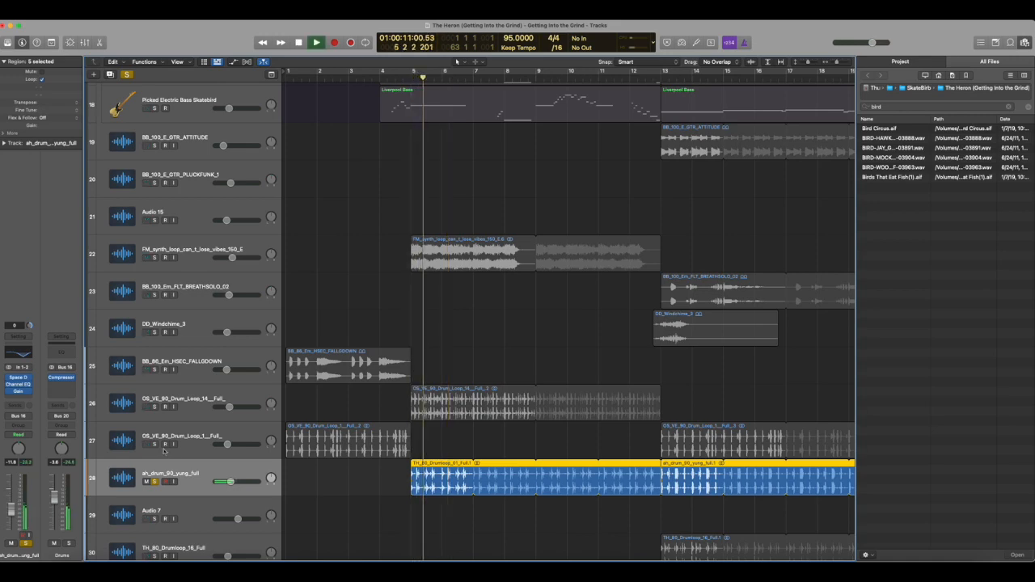
key(a)
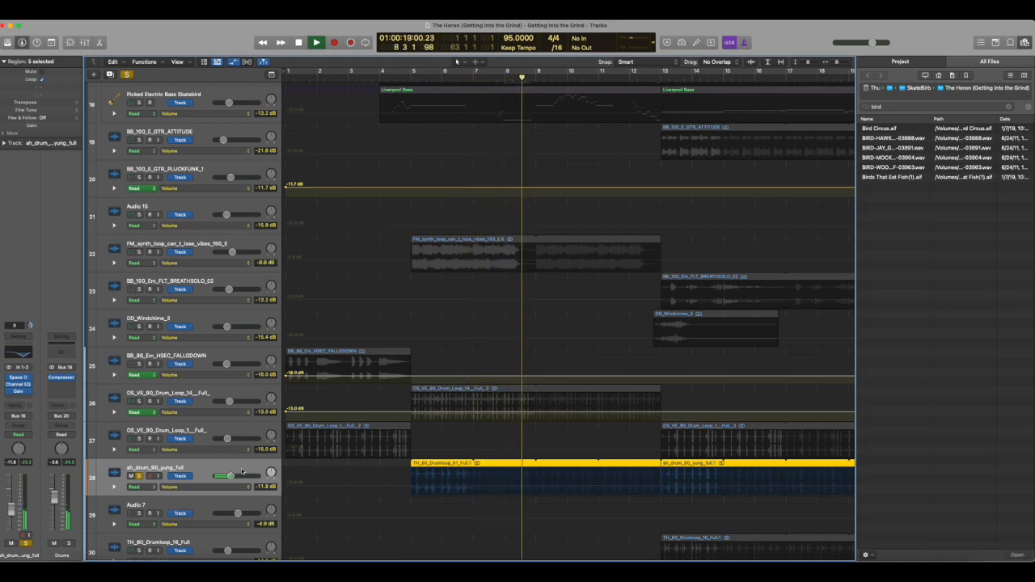
Step: Play the OS_VE_90_Drum_Loop_14__Full_ and ah_drum_90_yung_full tracks soloed together from bar 5, toggling the latter's solo to compare the layers
click(139, 401)
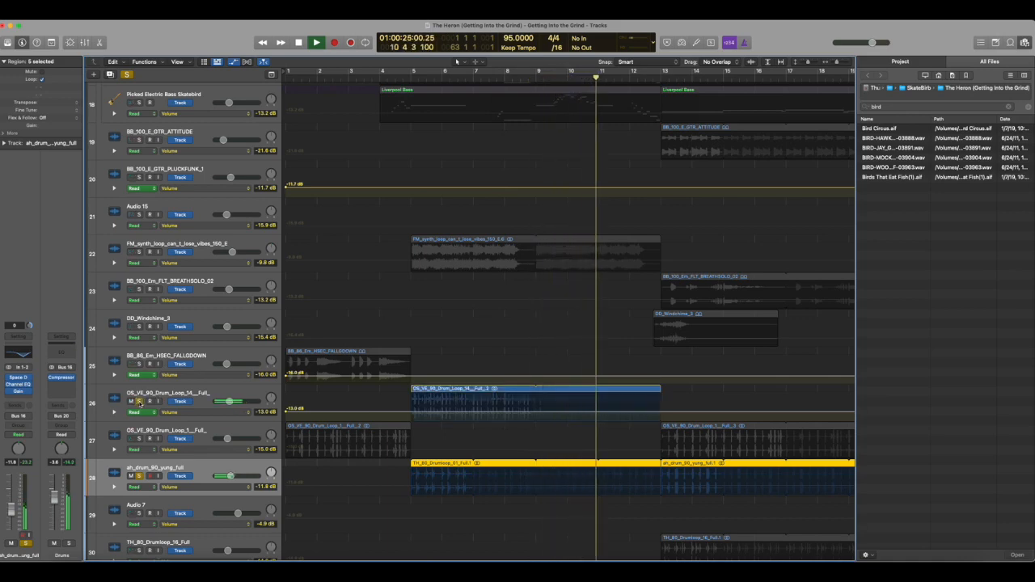
key(shift+space)
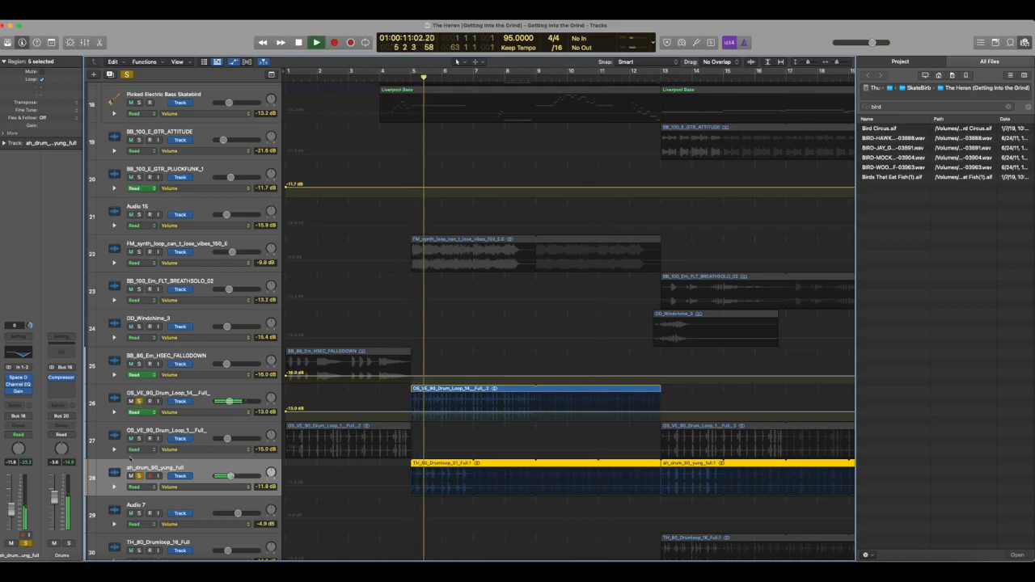
key(space)
key(shift+space)
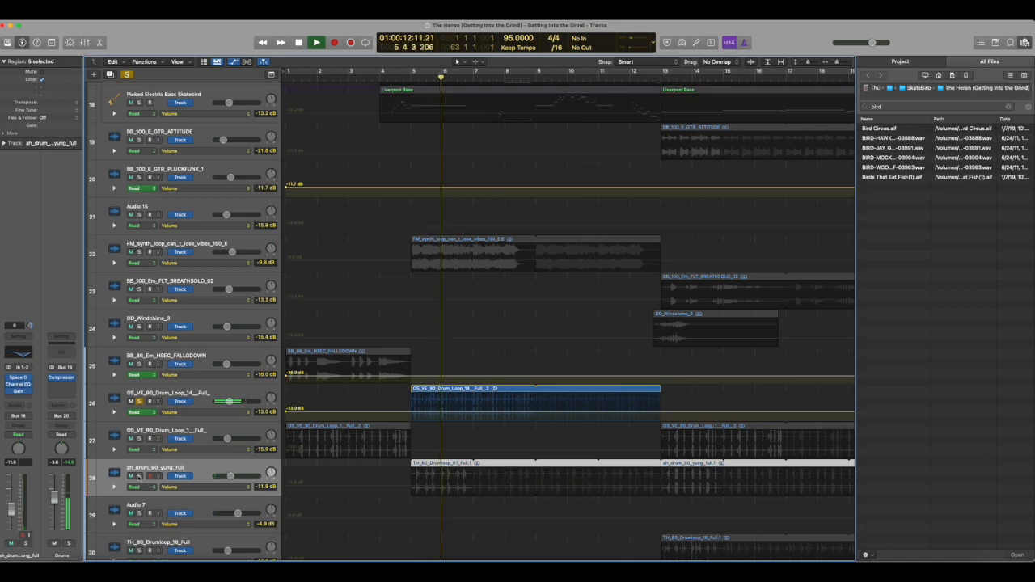
click(138, 477)
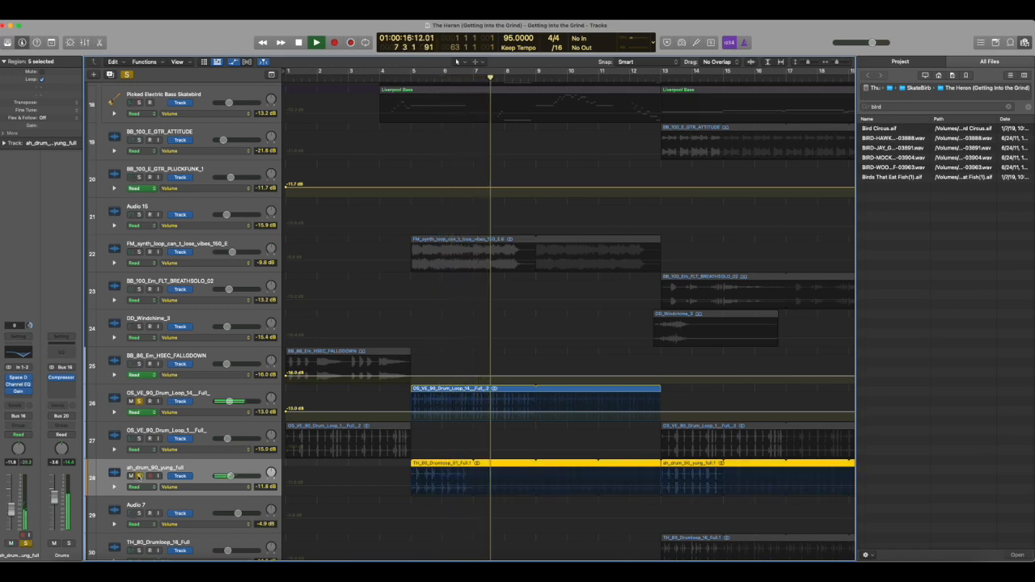
key(space)
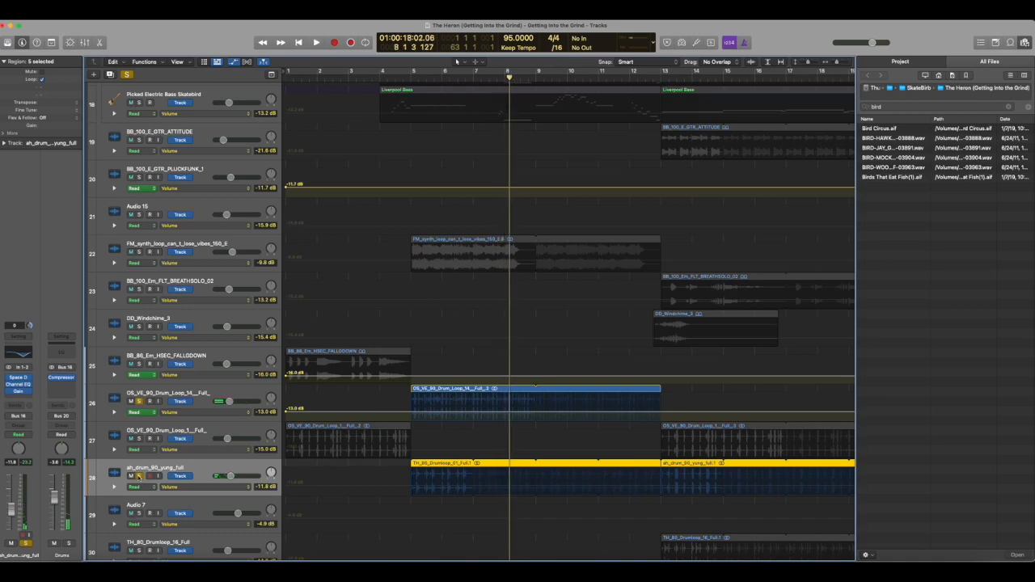
click(138, 476)
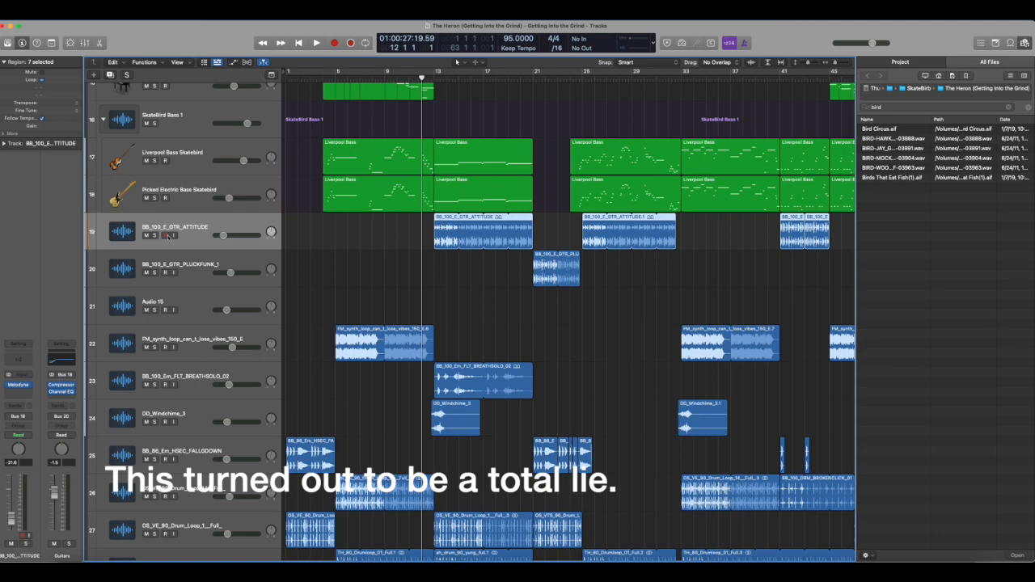
Step: Solo the BB_100_E_GTR_ATTITUDE guitar track and play it from bar 12 to bar 21
click(156, 236)
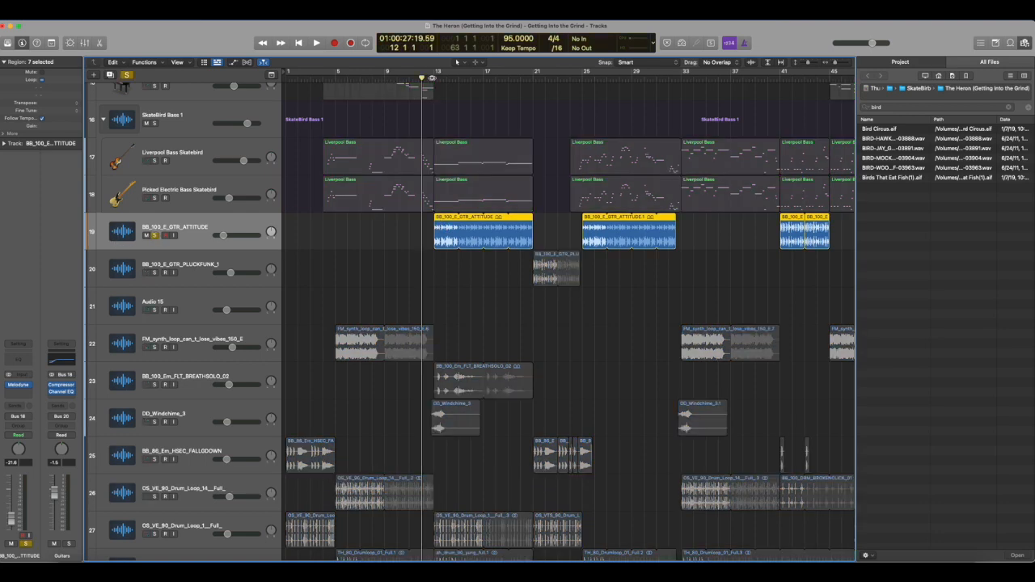
key(space)
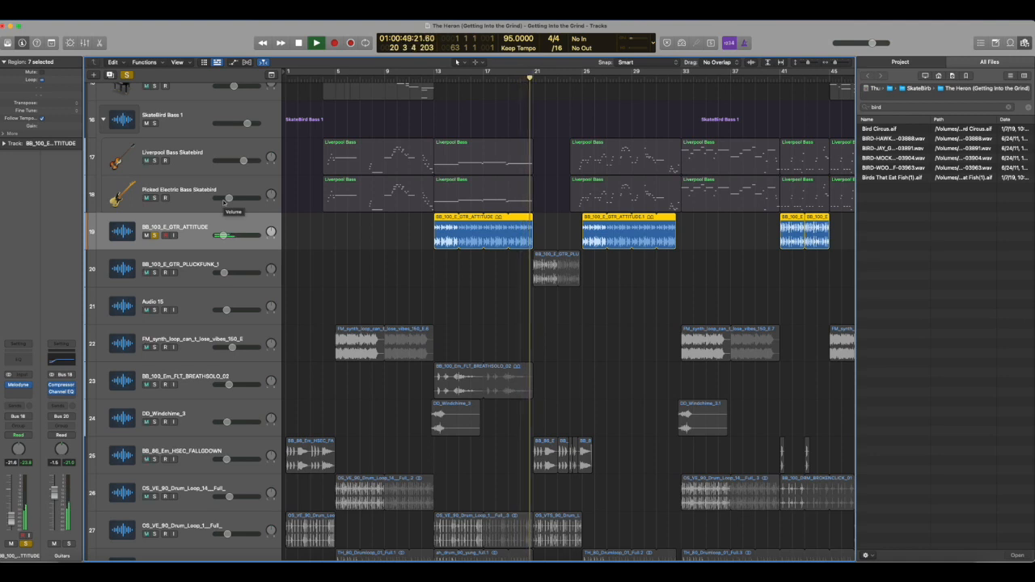
key(space)
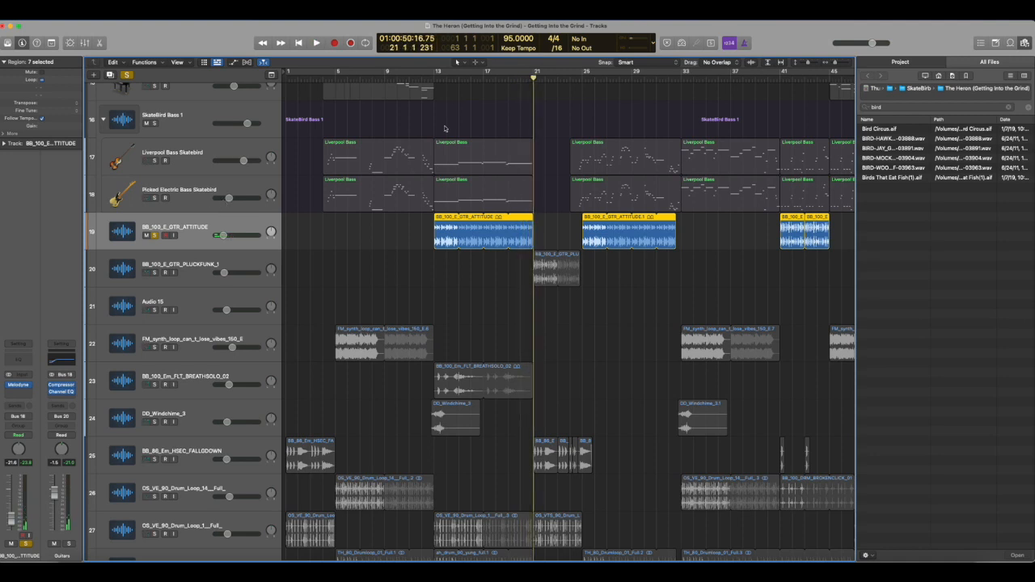
Step: Open Melodyne on the BB_100_E_GTR_ATTITUDE track, compare playback from bar 13 with it bypassed and enabled, then close it and clear the solo
click(436, 79)
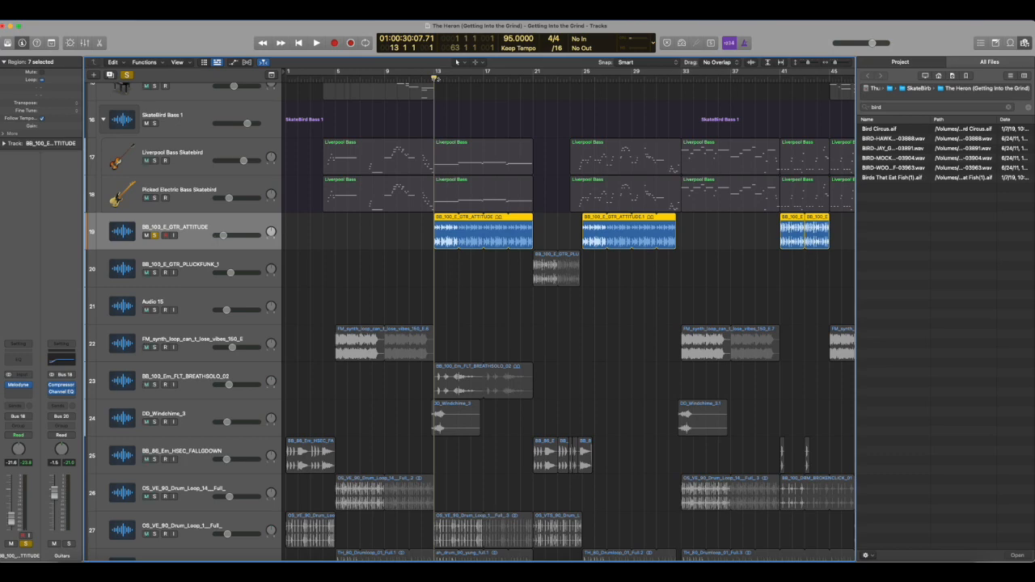
click(17, 385)
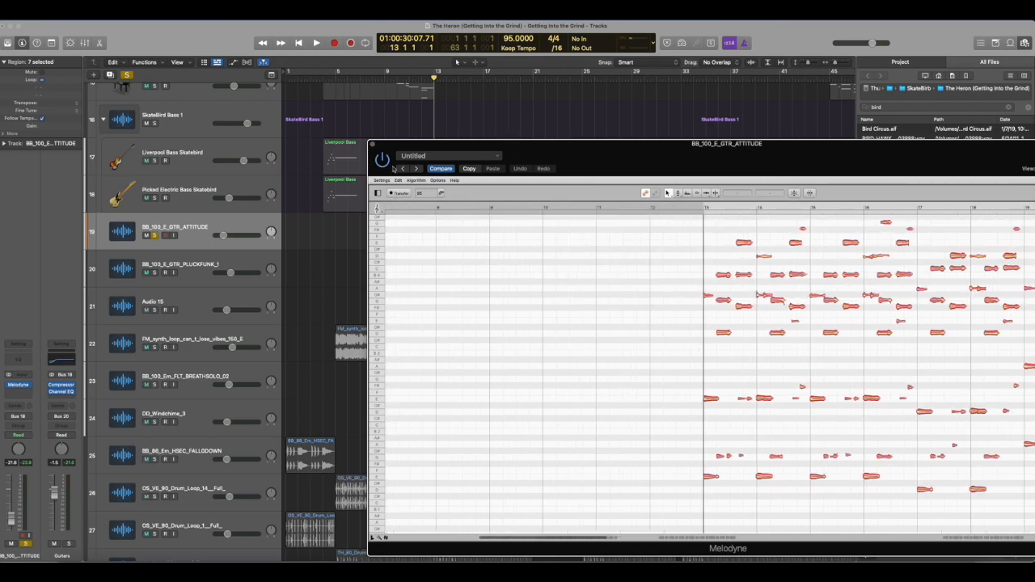
drag(432, 148, 426, 418)
key(space)
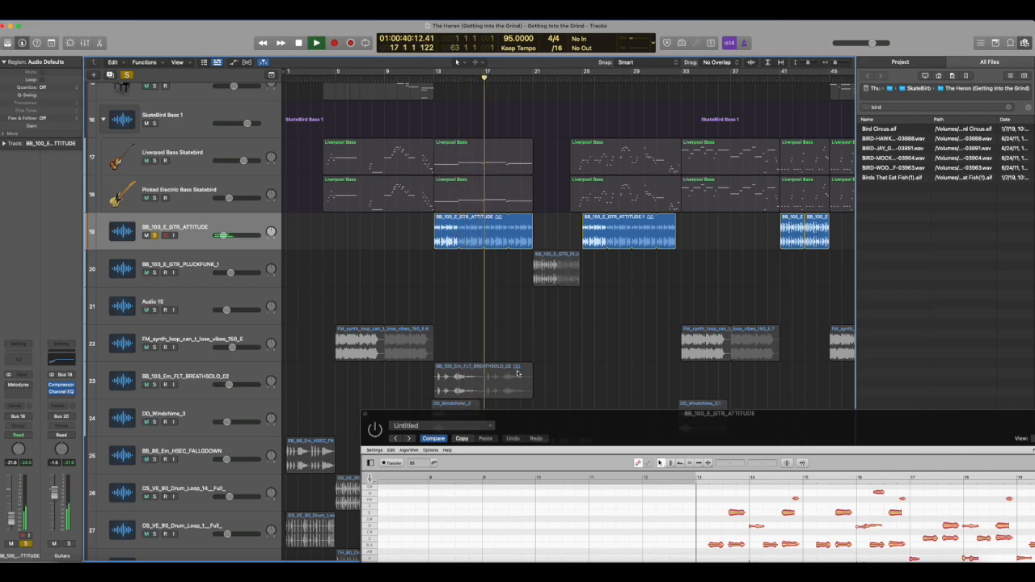
drag(618, 426, 319, 148)
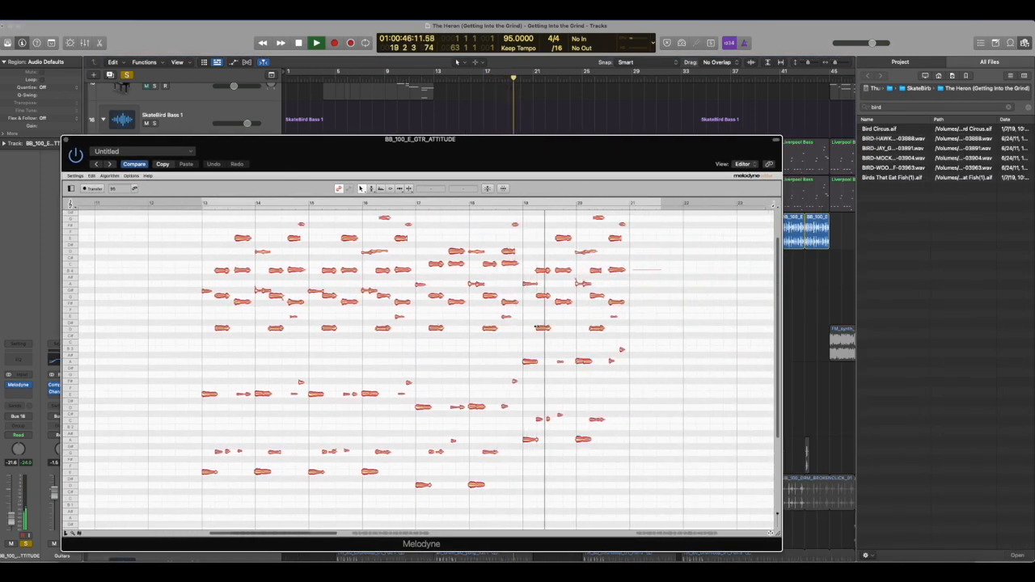
click(66, 140)
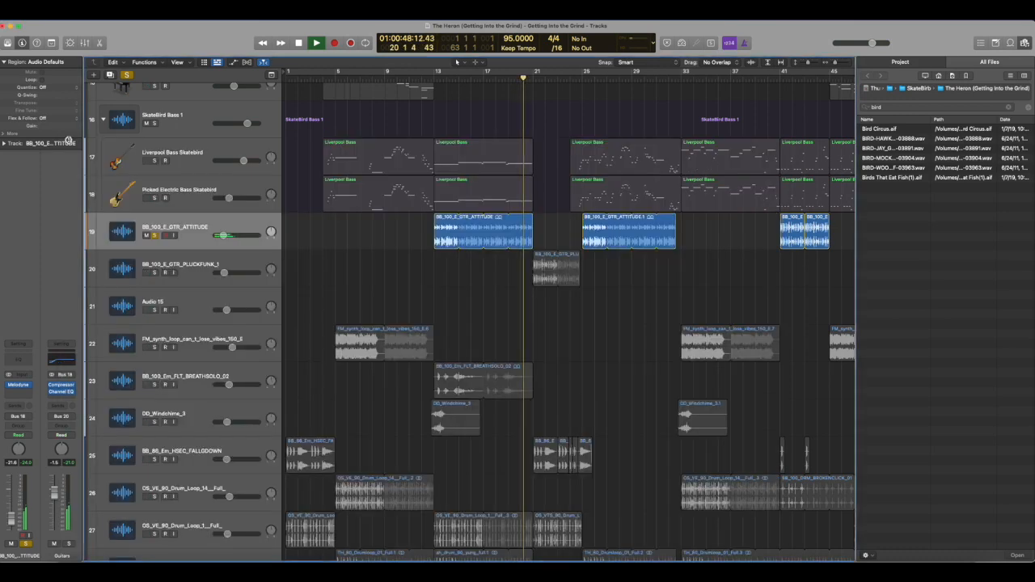
key(space)
key(s)
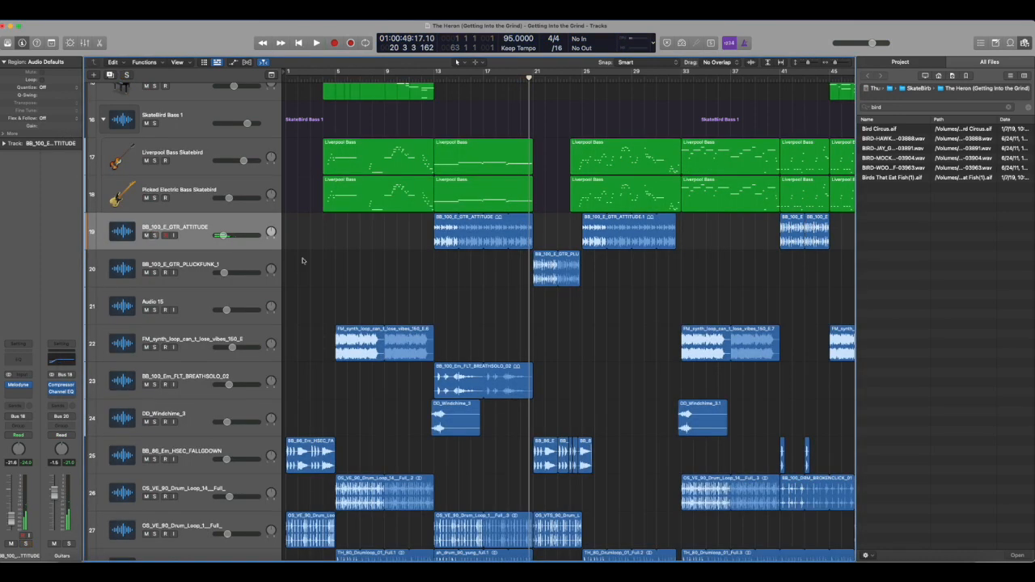
Step: Play the full arrangement from bar 11 to bar 25, following the layers from the audio loops up to the bird sample tracks
drag(418, 78, 409, 76)
key(space)
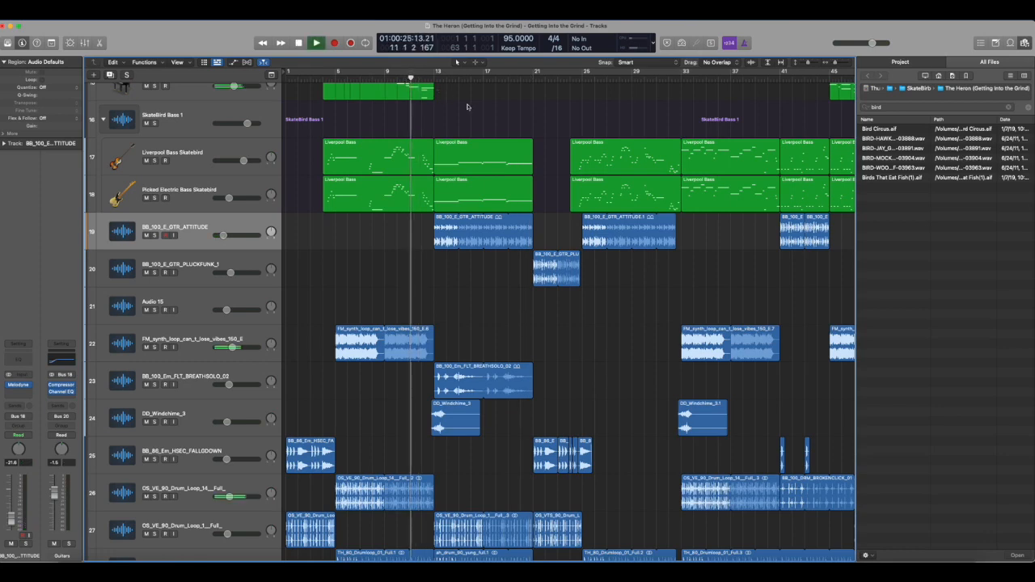
scroll(466, 107, up, 2)
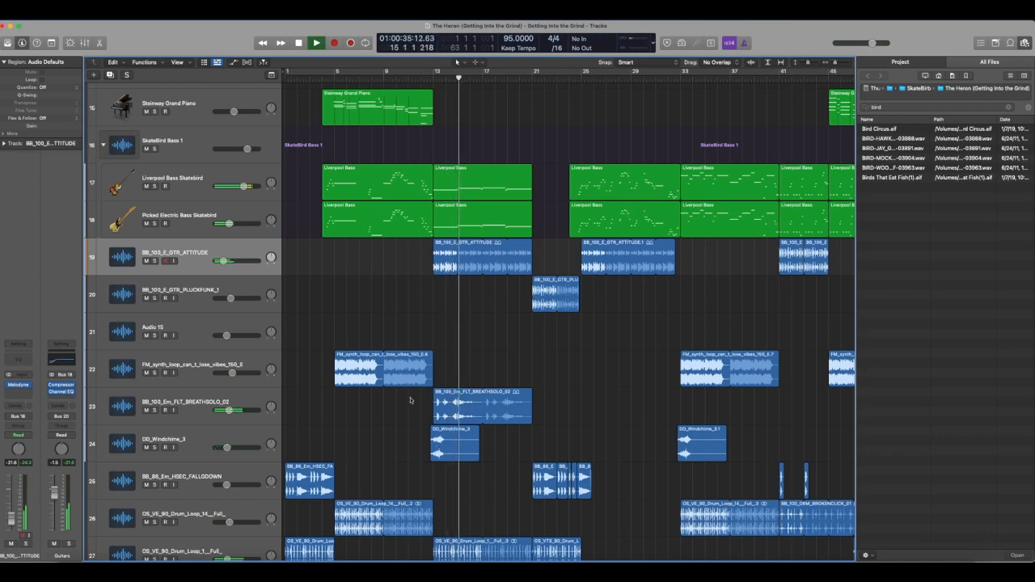
scroll(410, 399, up, 2)
scroll(410, 399, up, 10)
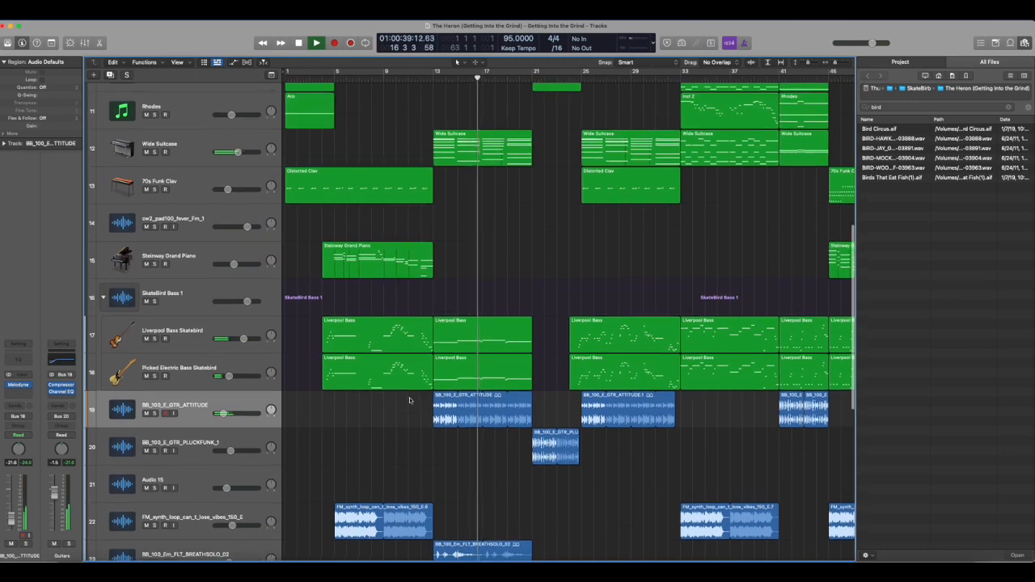
scroll(410, 400, up, 5)
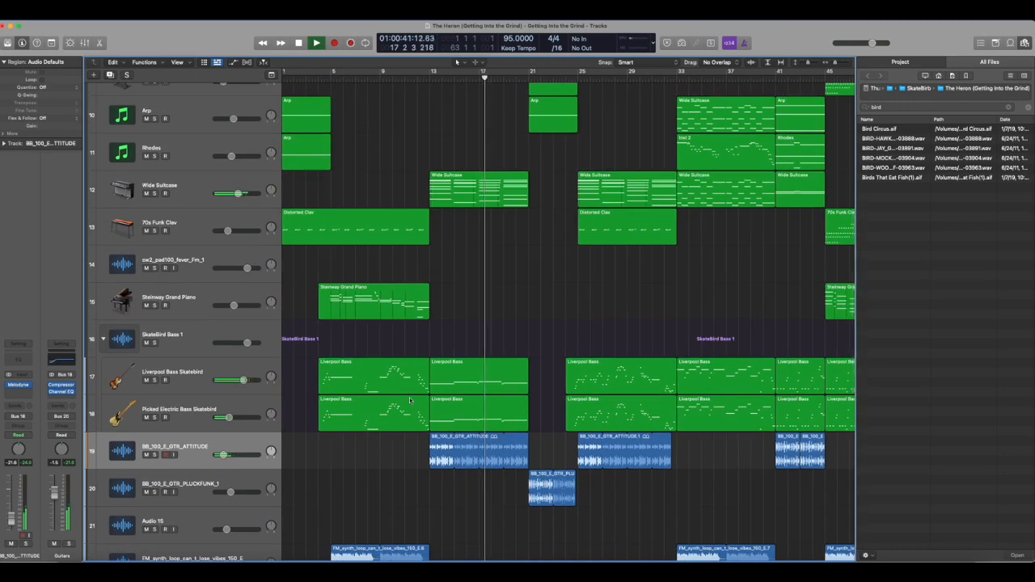
scroll(410, 399, up, 2)
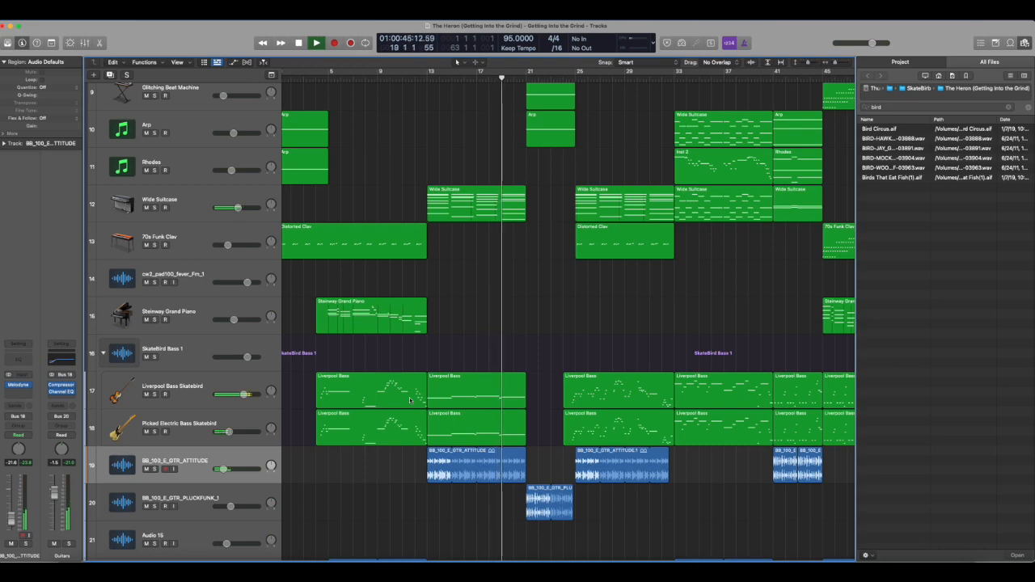
scroll(410, 399, up, 3)
scroll(410, 400, up, 6)
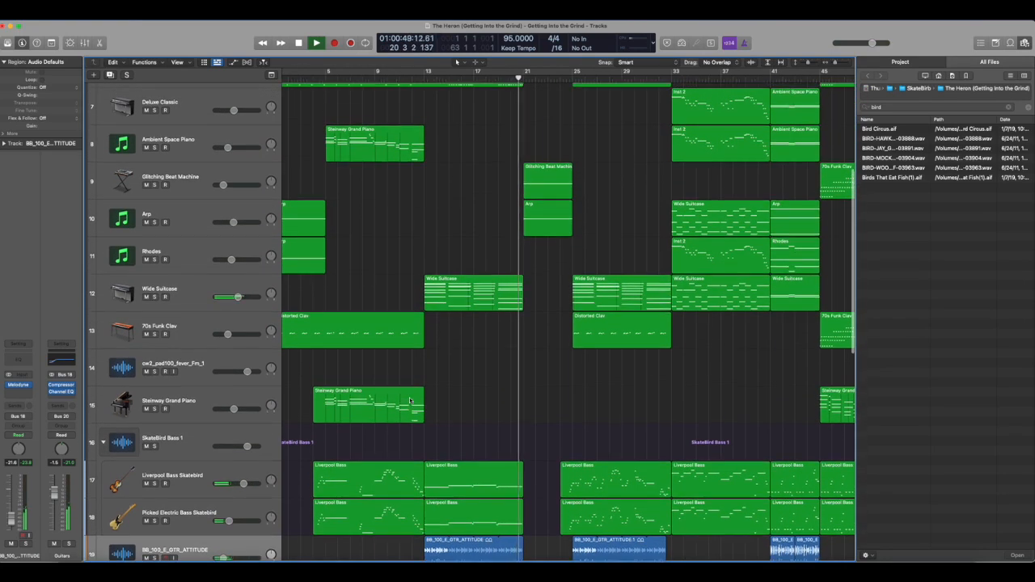
scroll(471, 402, up, 1)
scroll(470, 402, up, 15)
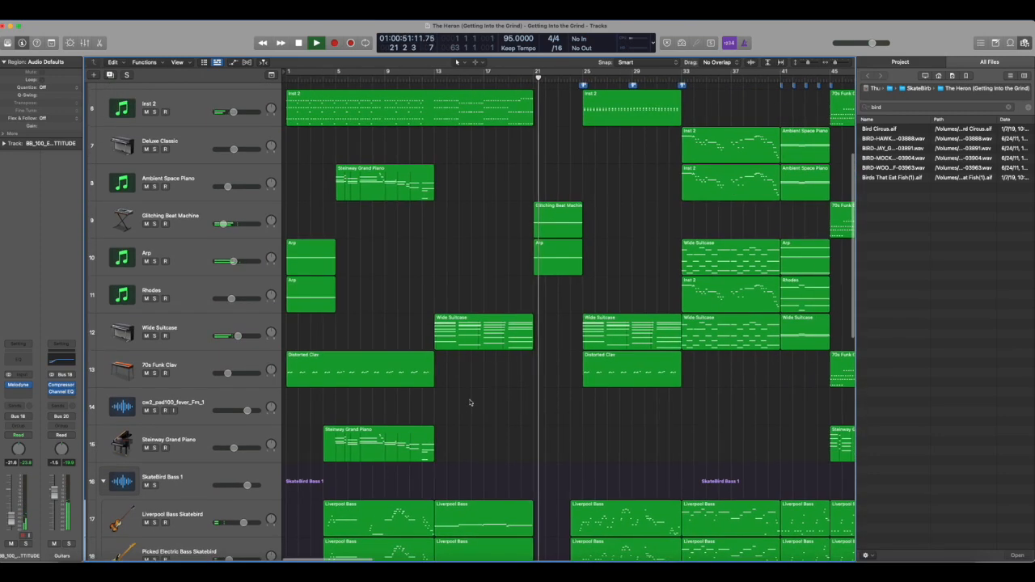
scroll(490, 374, down, 1)
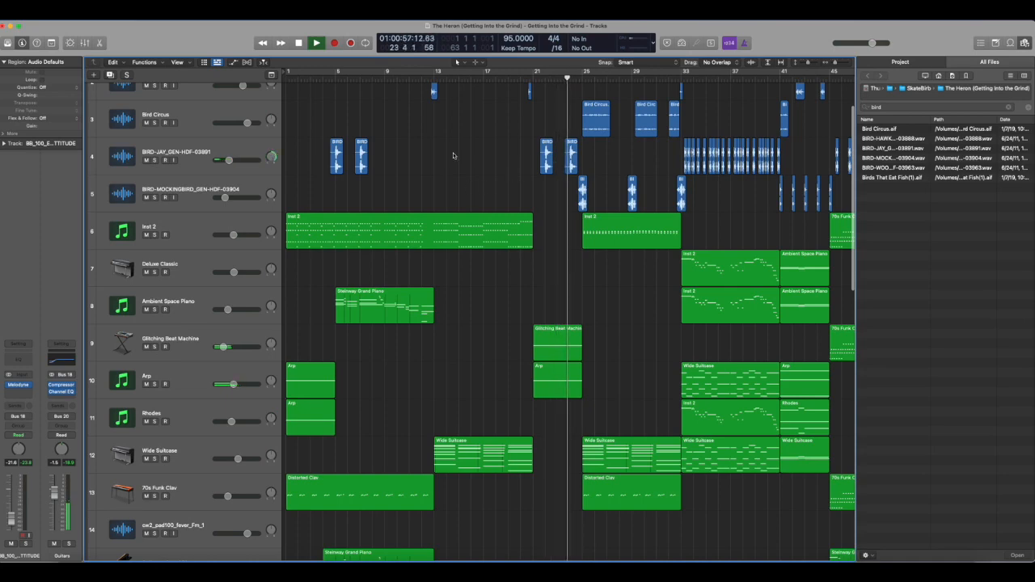
scroll(452, 158, up, 3)
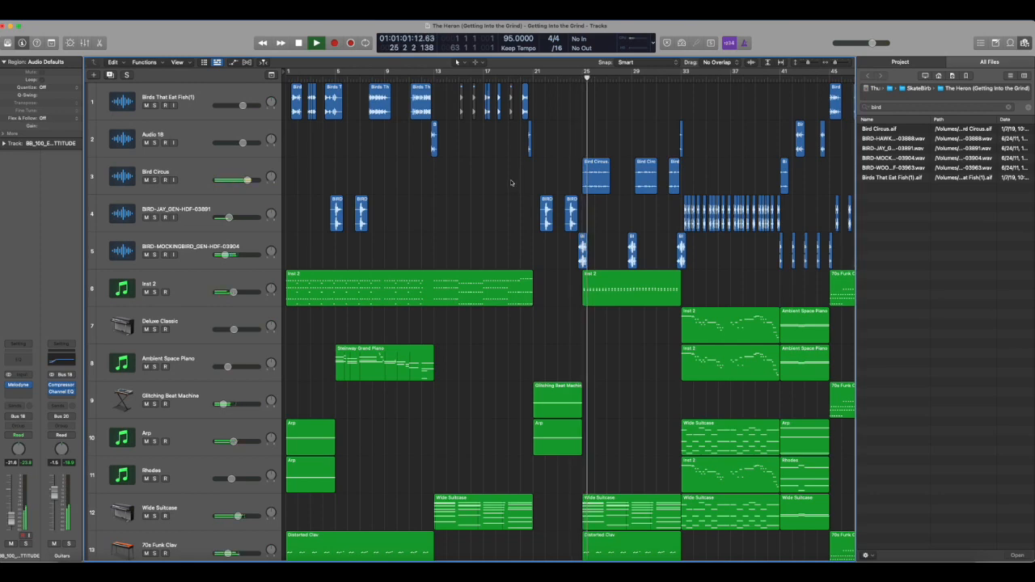
key(space)
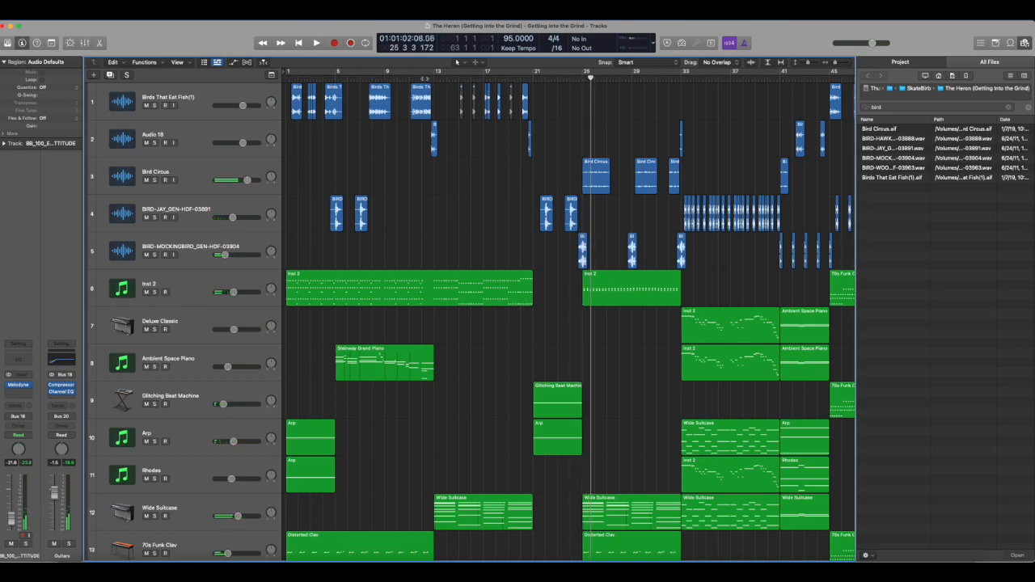
Step: Solo the Wide Suitcase electric piano track and play it from bar 12
click(423, 79)
scroll(492, 170, down, 10)
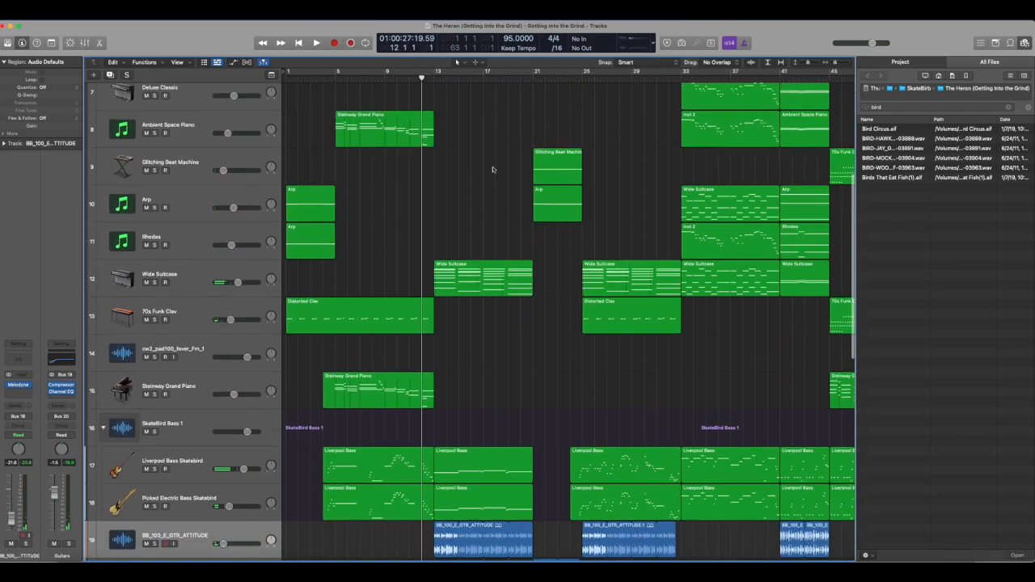
click(176, 271)
click(154, 282)
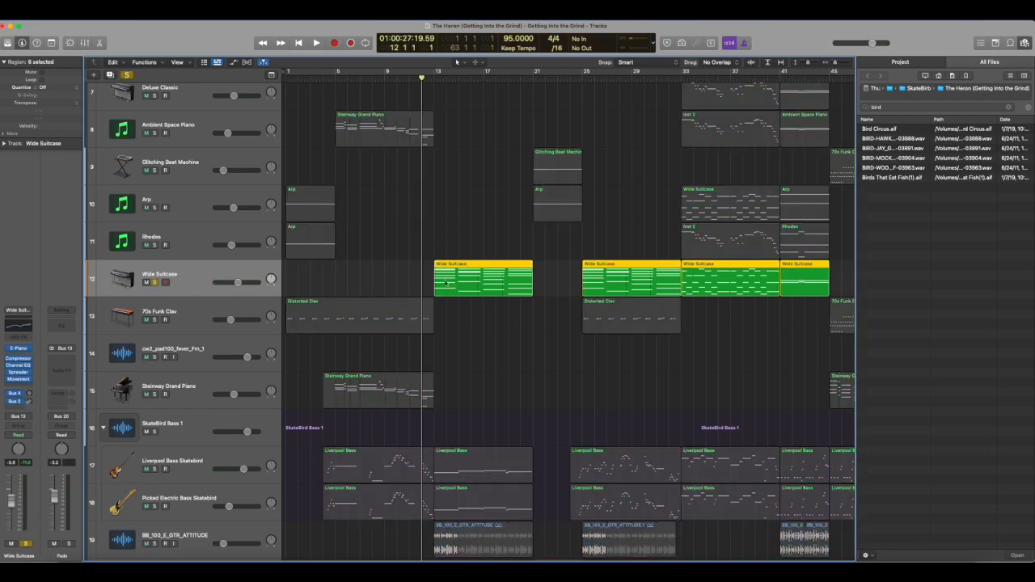
key(space)
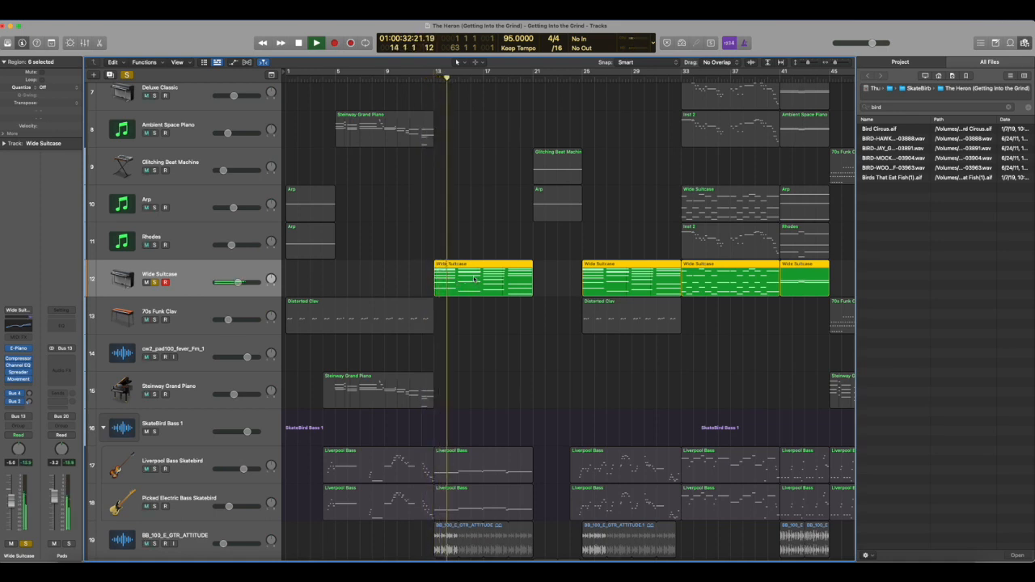
scroll(432, 276, left, 1)
scroll(327, 277, right, 1)
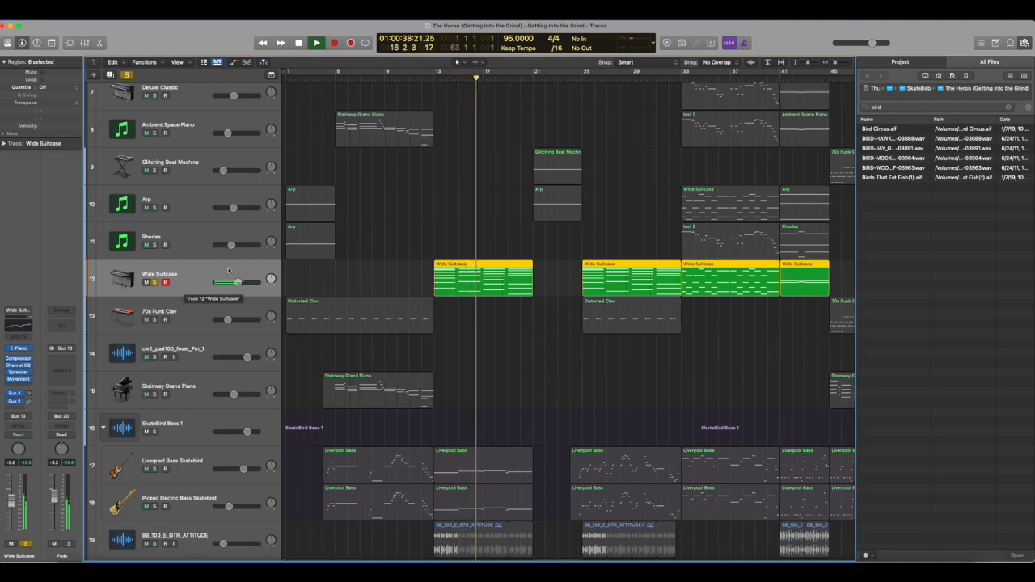
key(space)
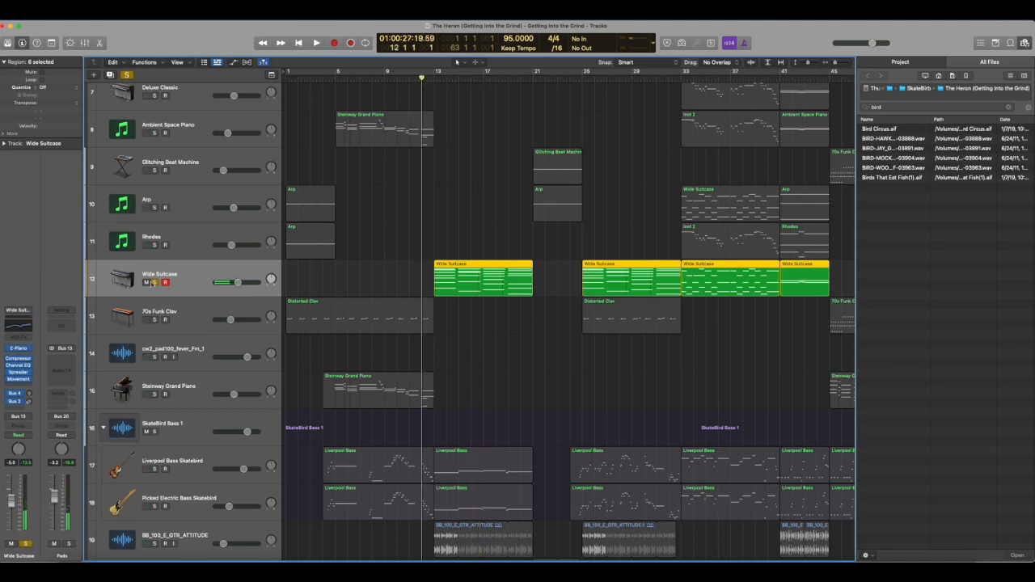
Step: Clear the Wide Suitcase solo, play the mix from bar 12 with that track muted, then unmute it
click(153, 282)
click(146, 282)
key(space)
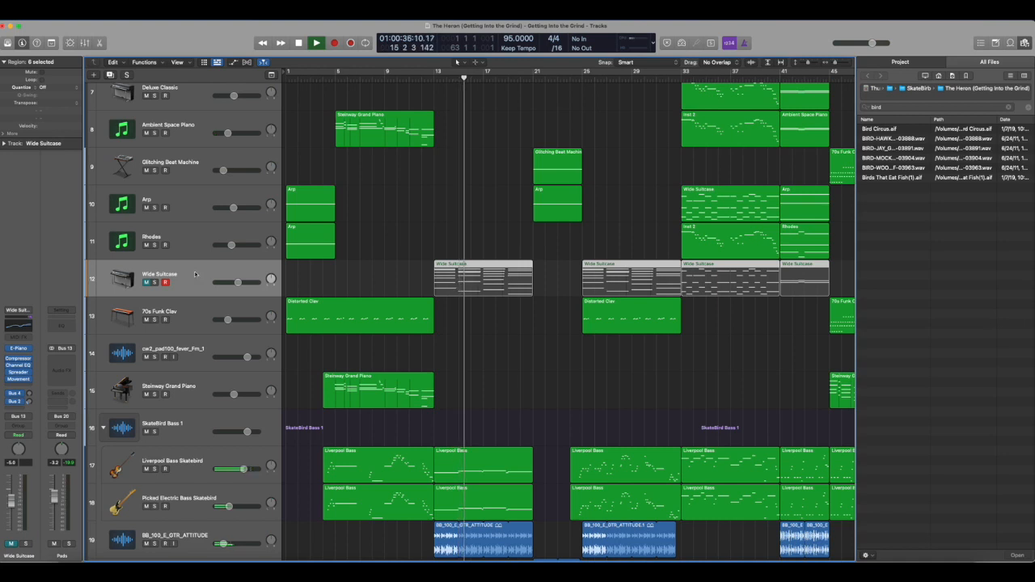
click(146, 282)
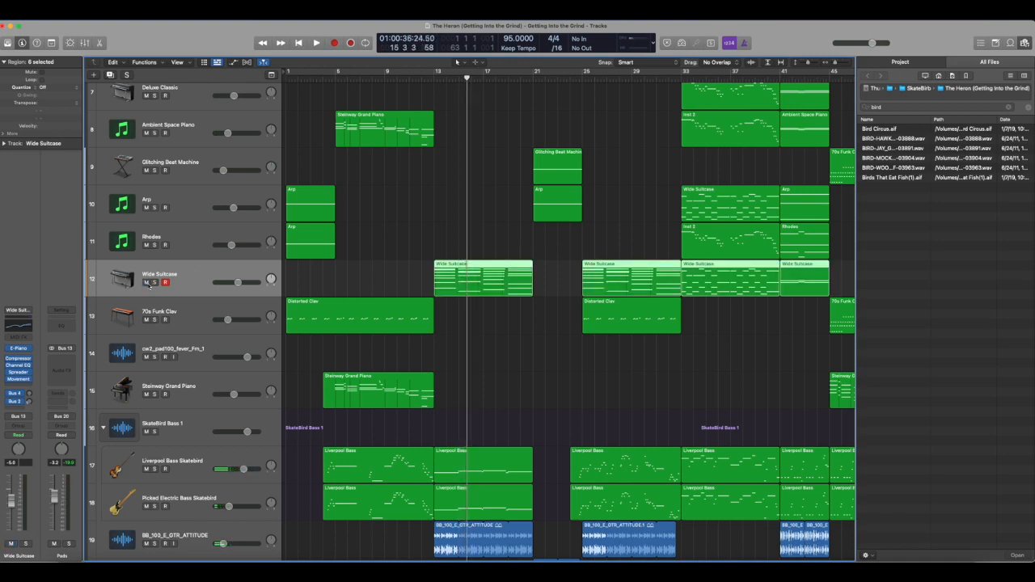
Step: Play the mix from bar 12 with Wide Suitcase included, reviewing the guitar, synth and drum loop layers through bar 21
key(space)
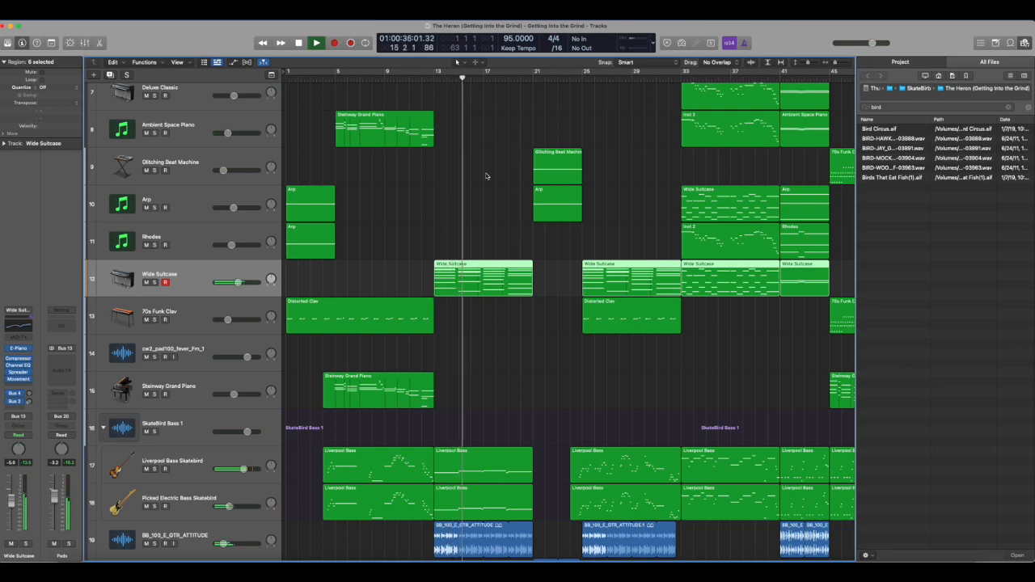
key(a)
key(a)
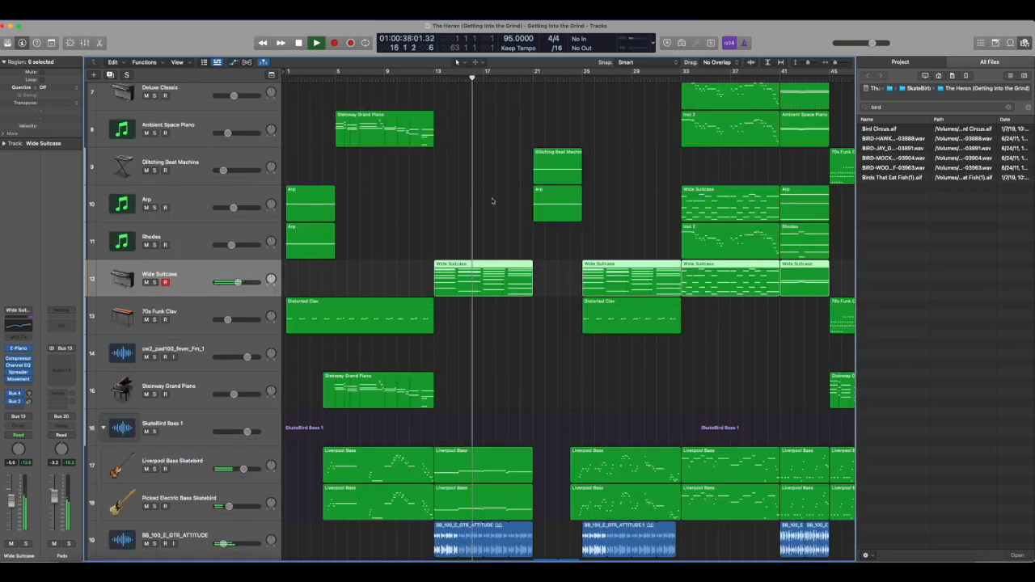
scroll(492, 201, right, 2)
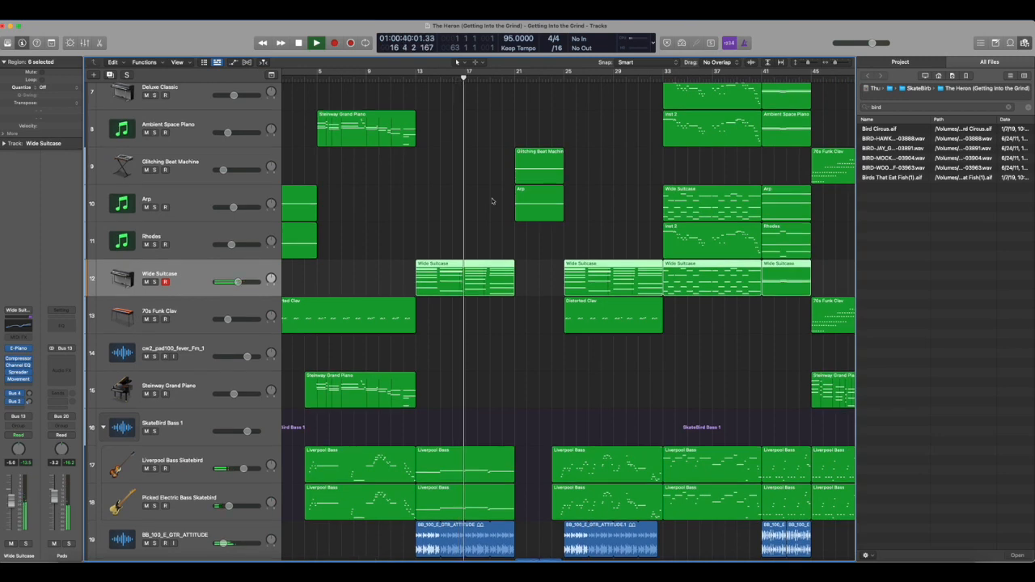
scroll(491, 201, down, 10)
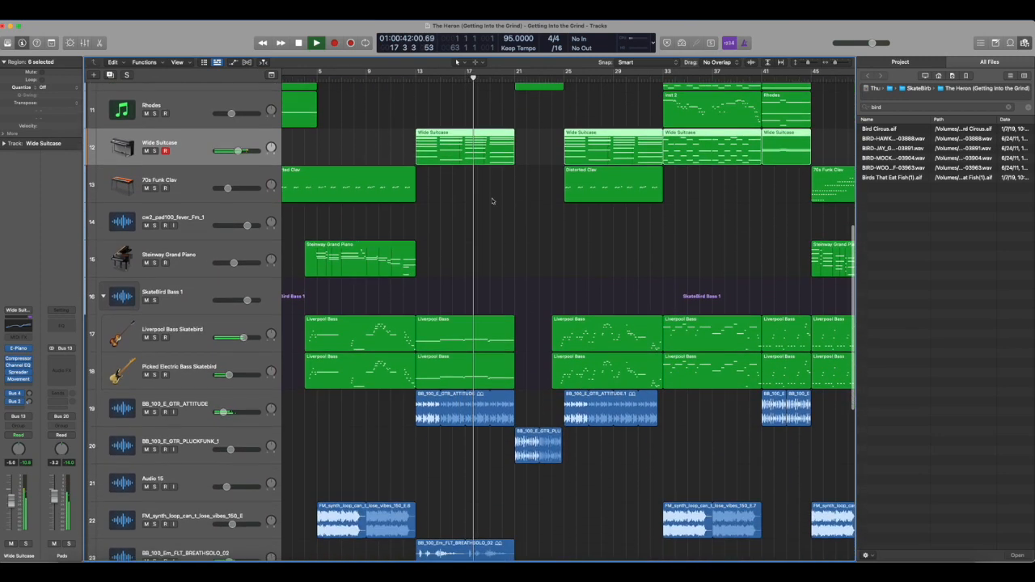
scroll(492, 201, down, 3)
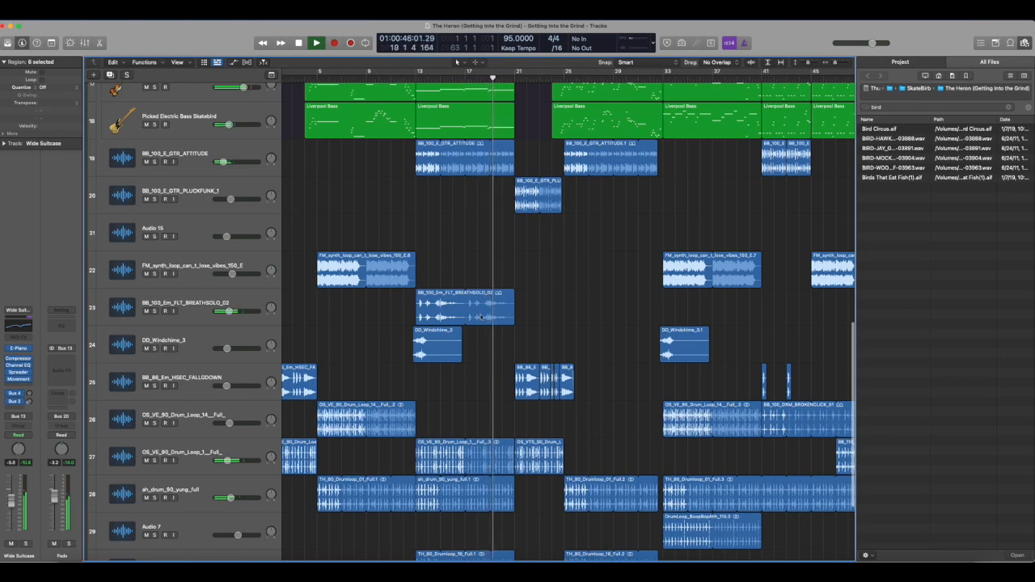
scroll(482, 317, down, 7)
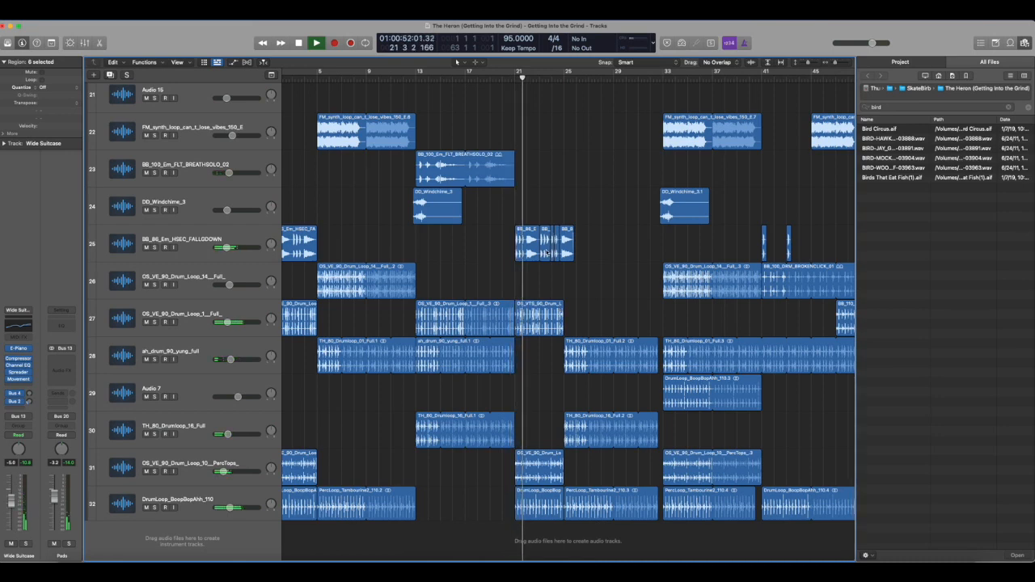
Step: Examine the chopped BB_86_Em_HSEC_FALLDOWN regions between bars 21 and 26 up close, then return to the wider arrangement view
click(568, 278)
key(super+Right)
key(super+Right)
key(super+Right)
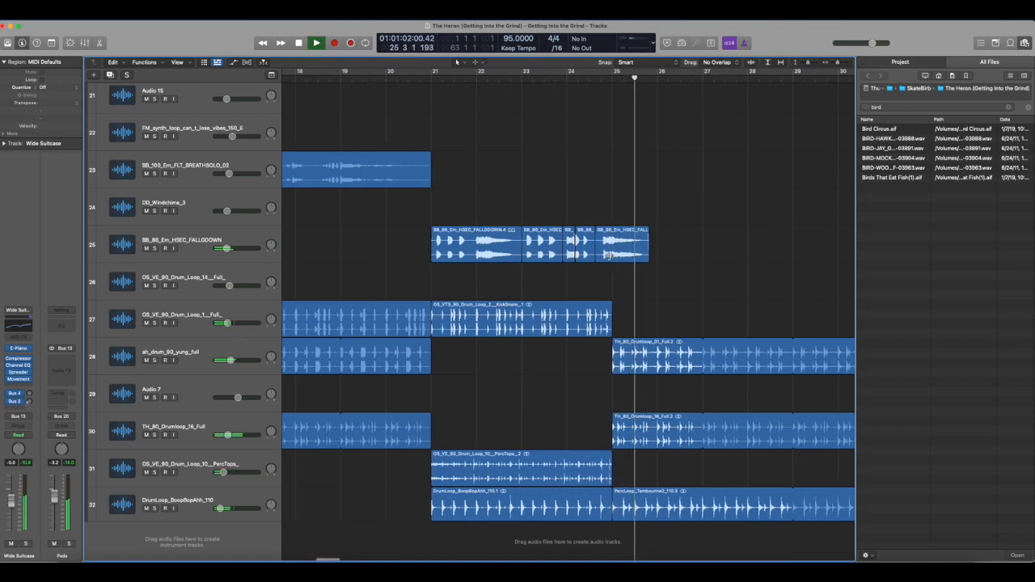
scroll(609, 256, right, 3)
key(super+Left)
key(super+Left)
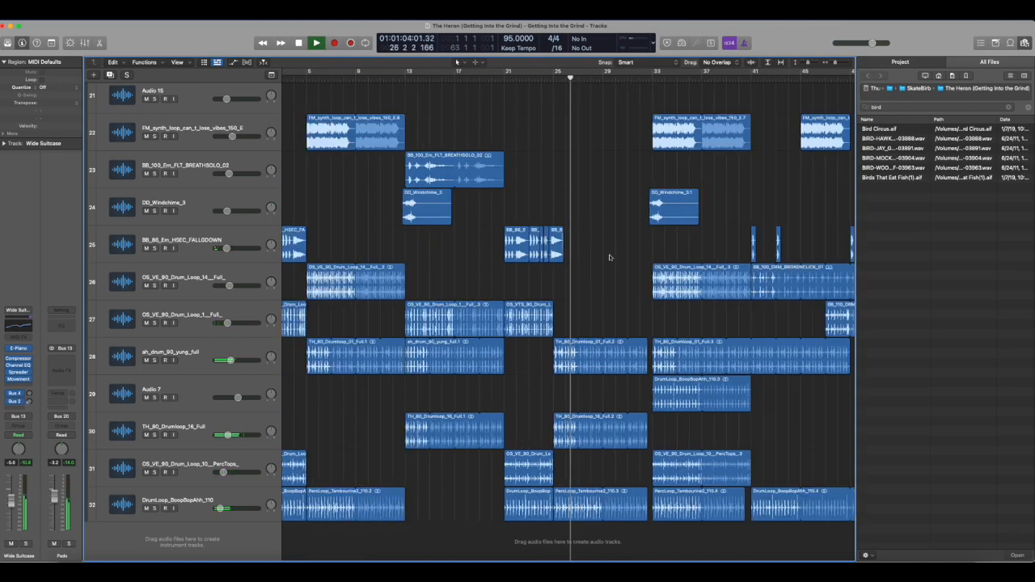
Step: Follow playback to the keyboard layers starting at bar 33 and select the Deluxe Classic track
scroll(610, 256, right, 3)
scroll(602, 258, up, 3)
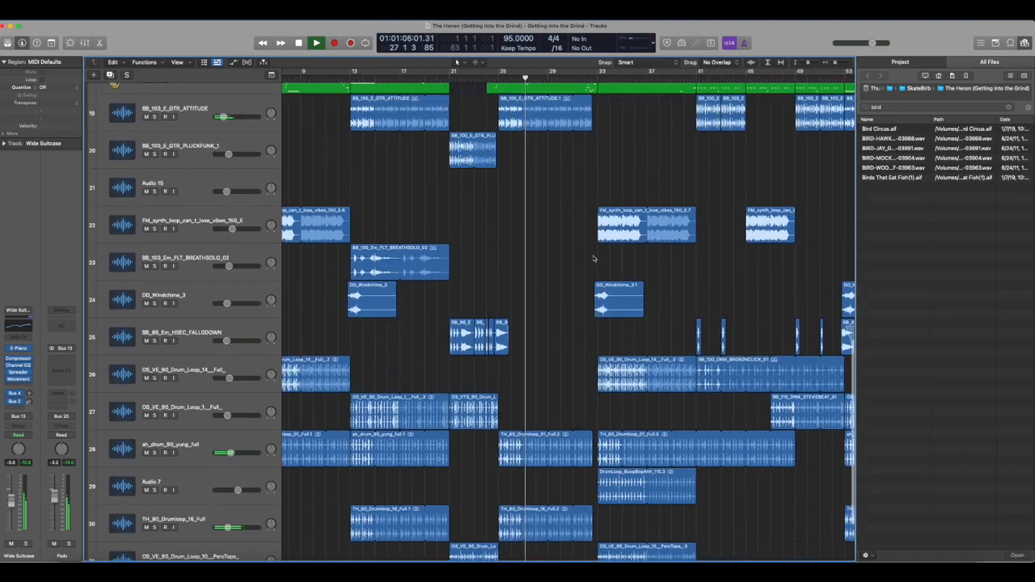
scroll(593, 258, right, 3)
scroll(592, 258, up, 6)
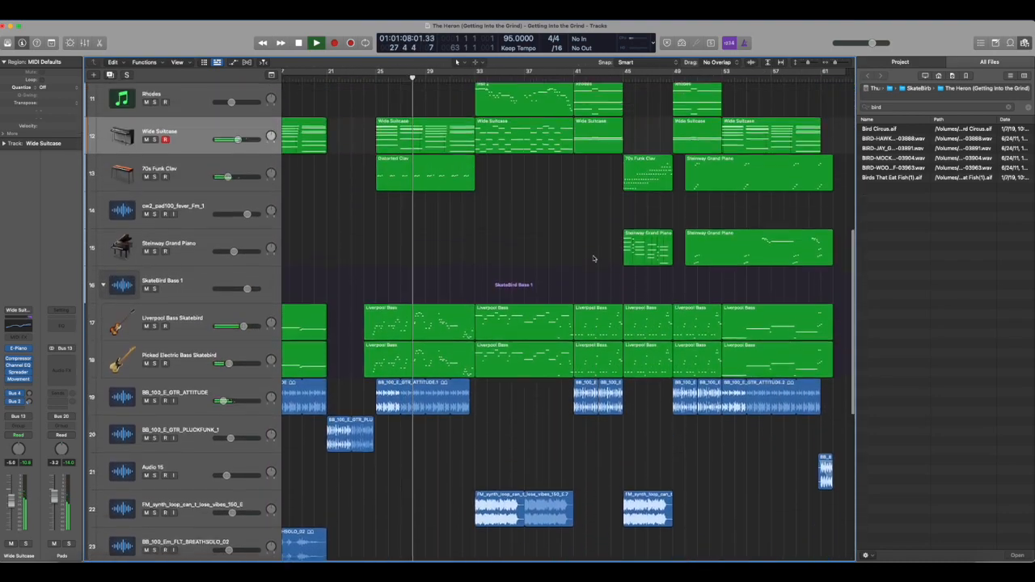
scroll(592, 257, up, 3)
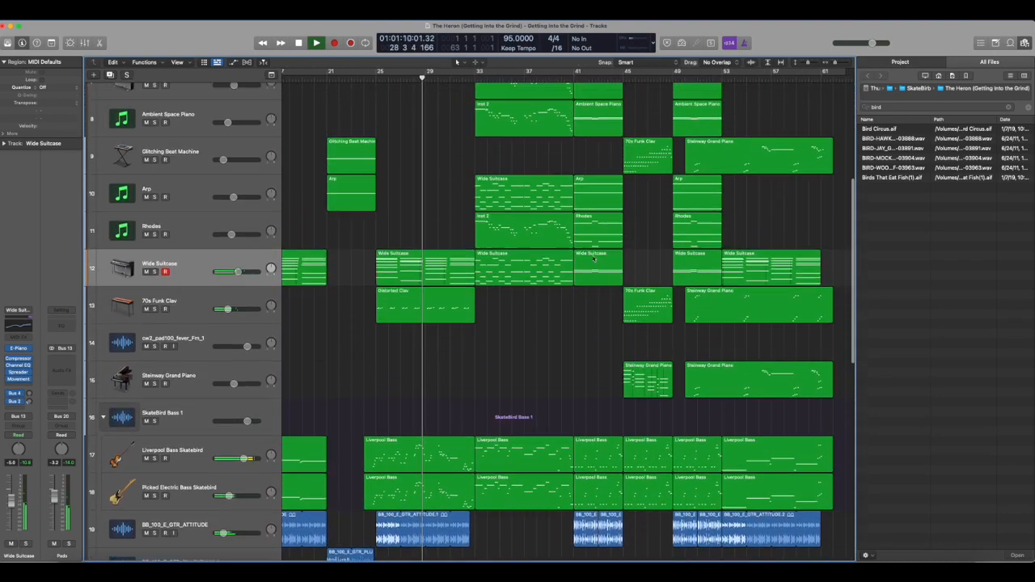
scroll(593, 258, up, 3)
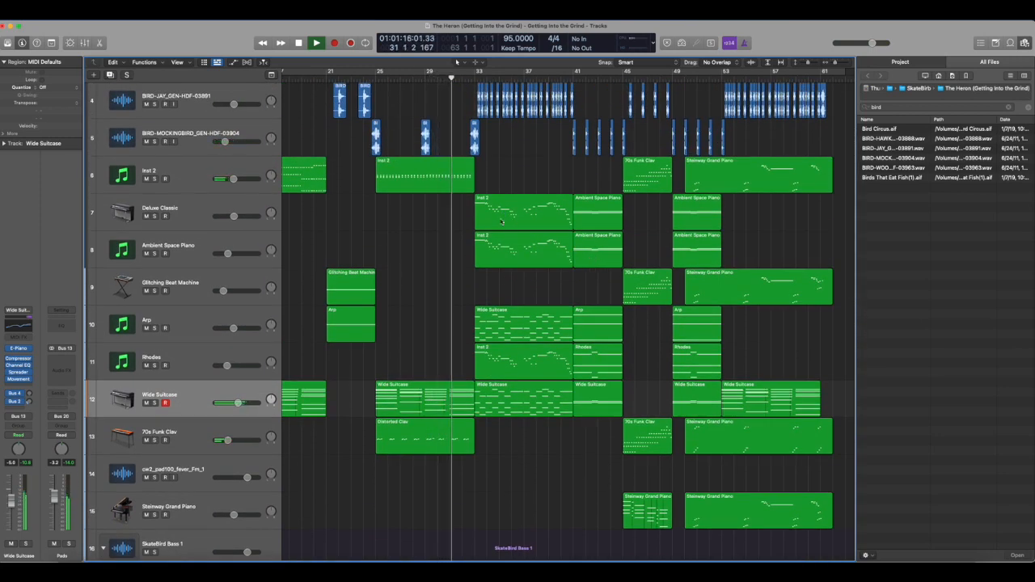
click(187, 223)
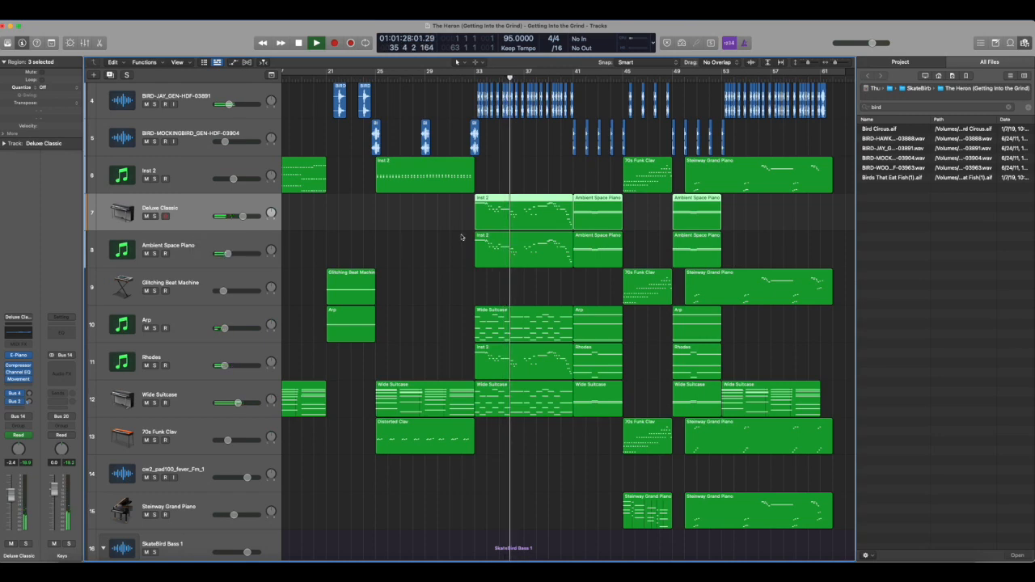
Step: Select the Inst 2 regions at bar 33 on Deluxe Classic and Ambient Space Piano, examine their notes in the Piano Roll, and close it
drag(462, 227, 500, 267)
double_click(500, 265)
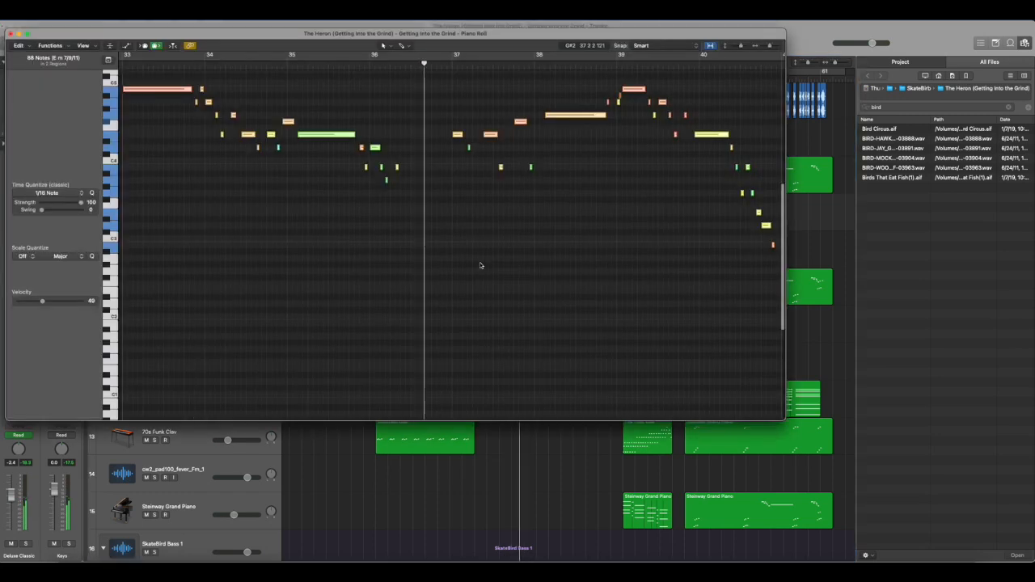
scroll(497, 284, up, 1)
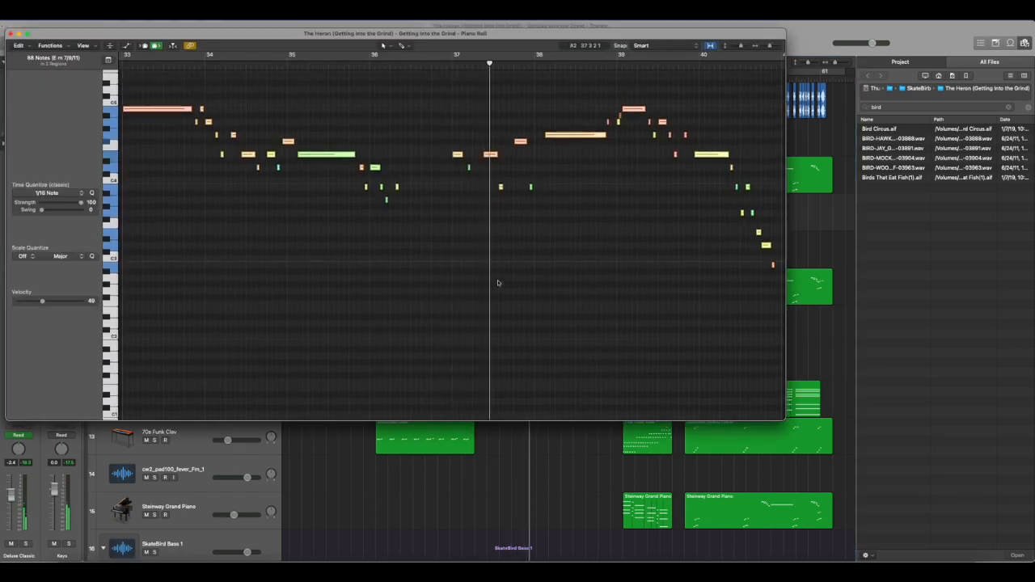
scroll(499, 283, up, 3)
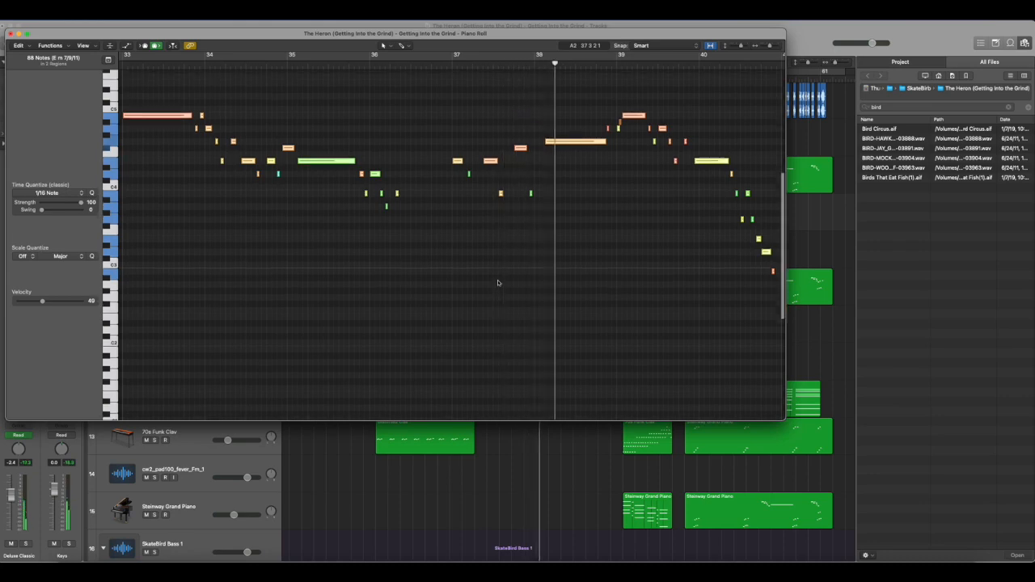
scroll(498, 283, right, 5)
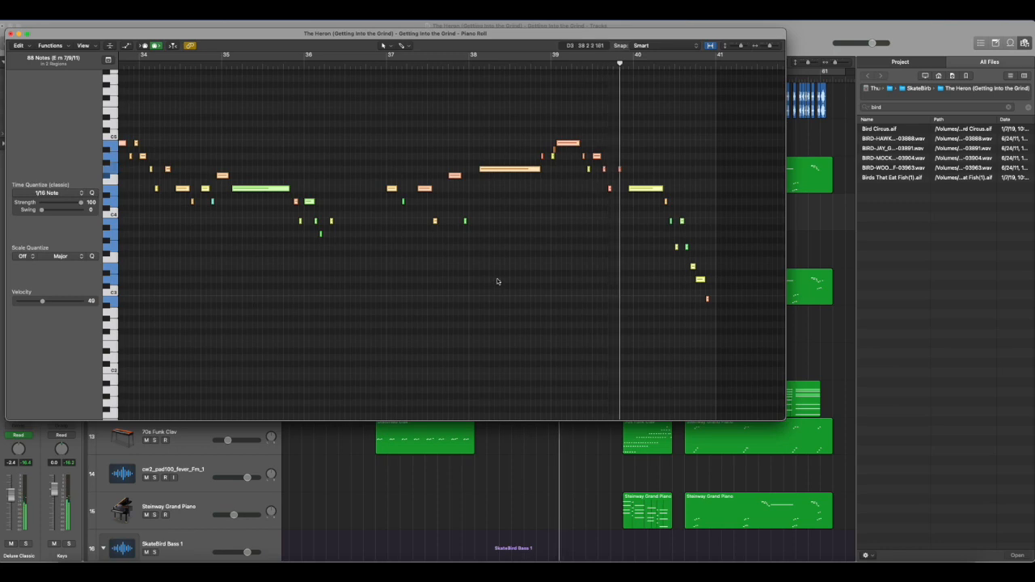
click(9, 33)
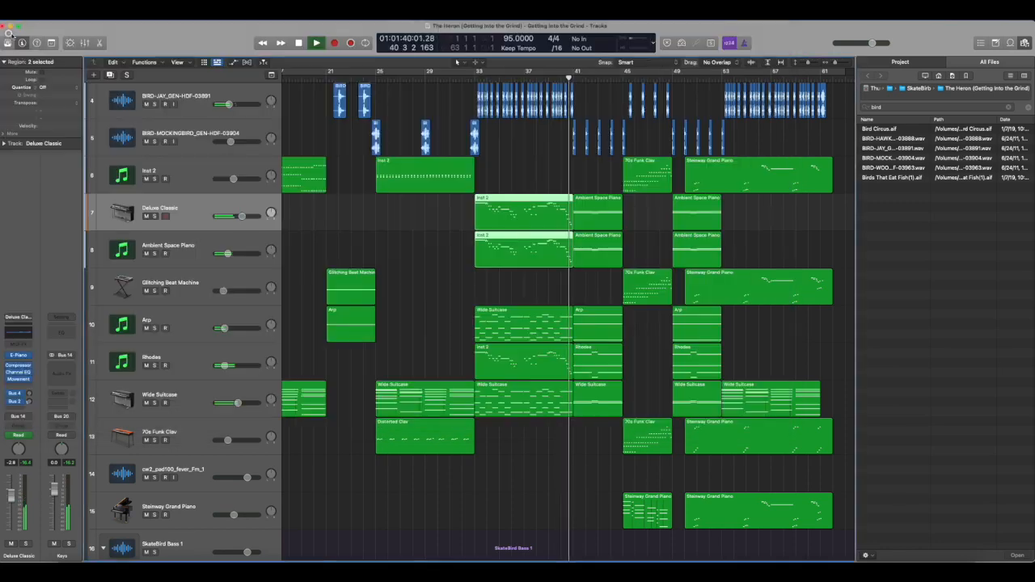
Step: Follow playback down to the guitar, synth and drum loop tracks, stop just after bar 41, and enlarge the regions there
scroll(452, 204, down, 15)
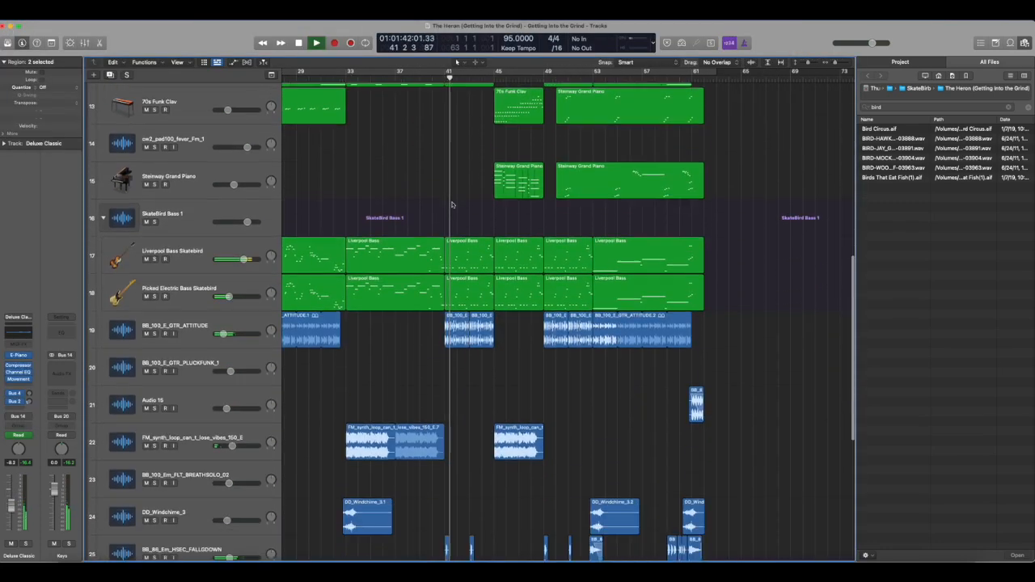
key(space)
click(463, 217)
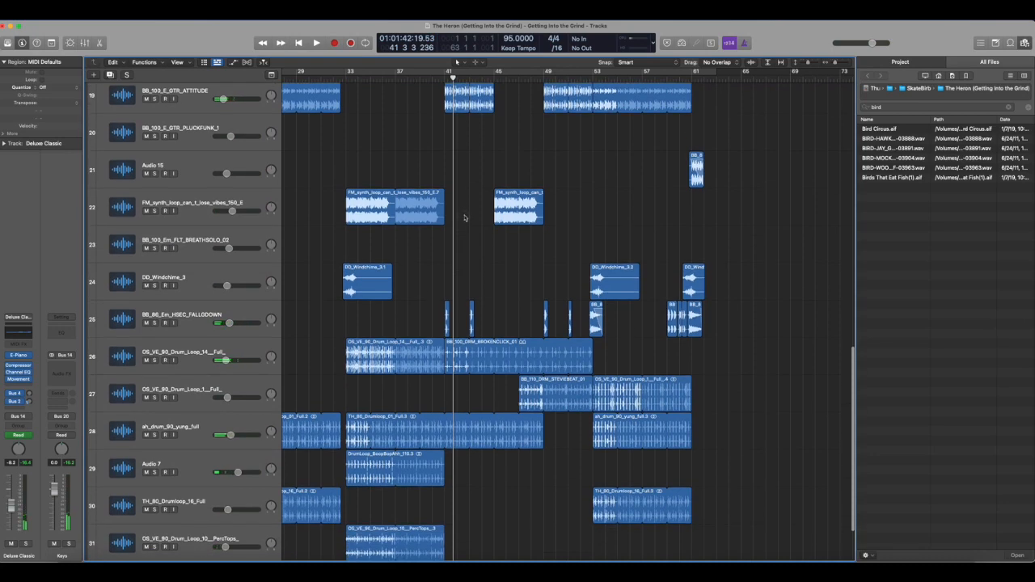
key(super+Right)
key(super+Right)
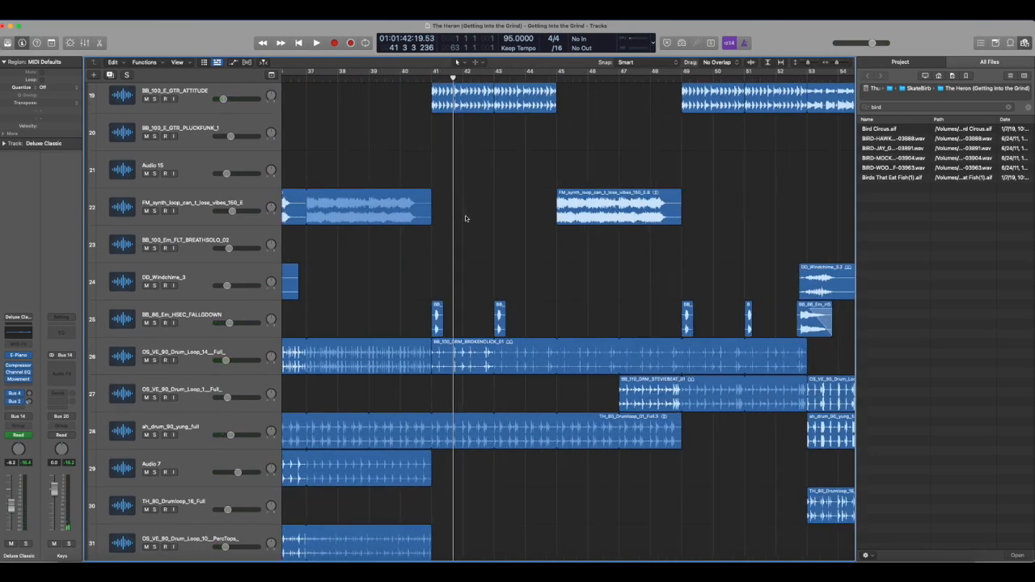
Step: Play the BB_100_E_GTR_PLUCKFUNK_1 guitar loop in the mix from bar 21 for about a bar
scroll(485, 228, left, 10)
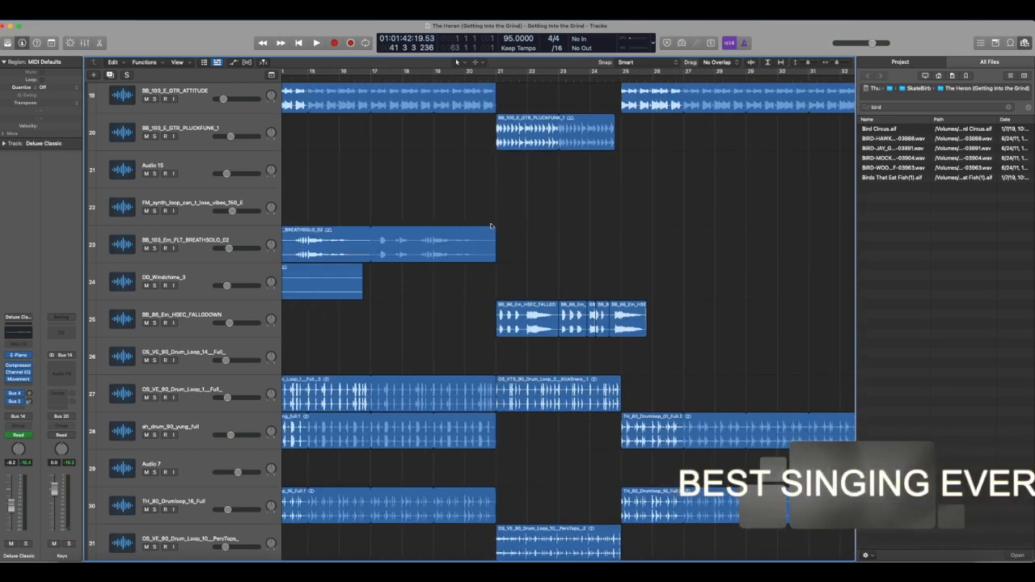
click(494, 79)
key(space)
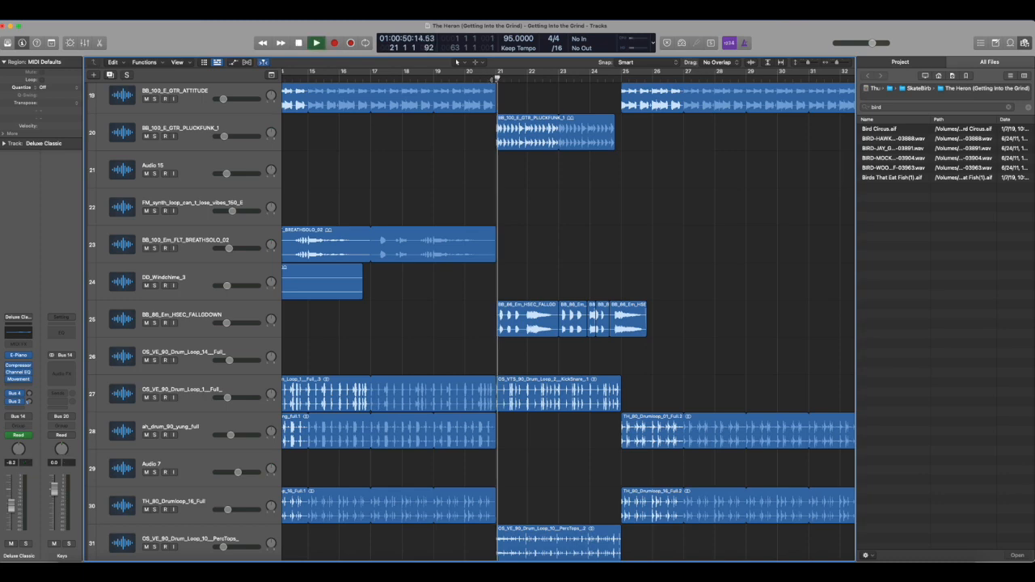
key(space)
Step: Play the section from bar 41, comparing the PLUCKFUNK guitar chops on BB_100_E_GTR_ATTITUDE with the bass regions above them
scroll(585, 153, right, 1)
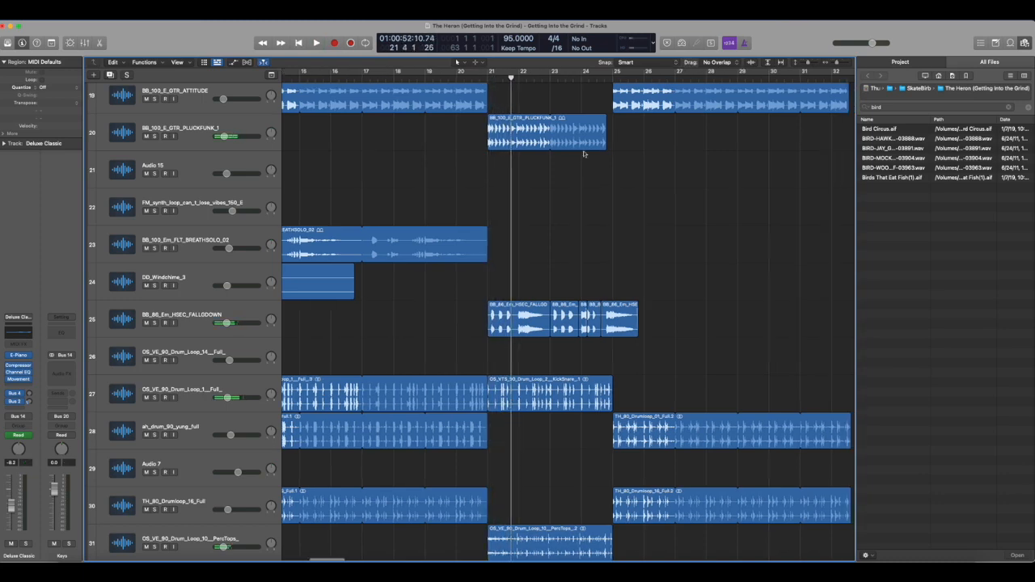
scroll(578, 152, right, 9)
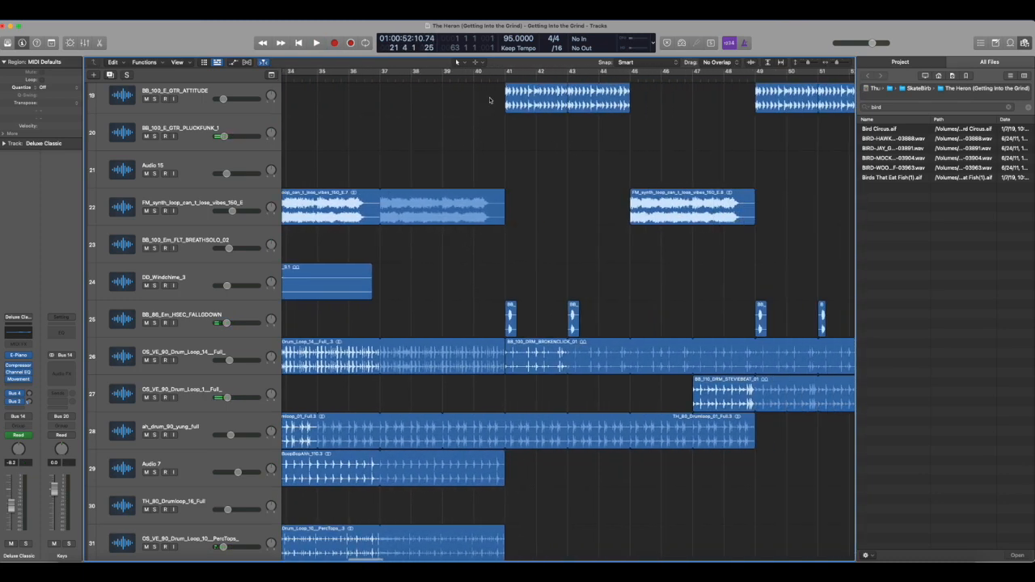
key(space)
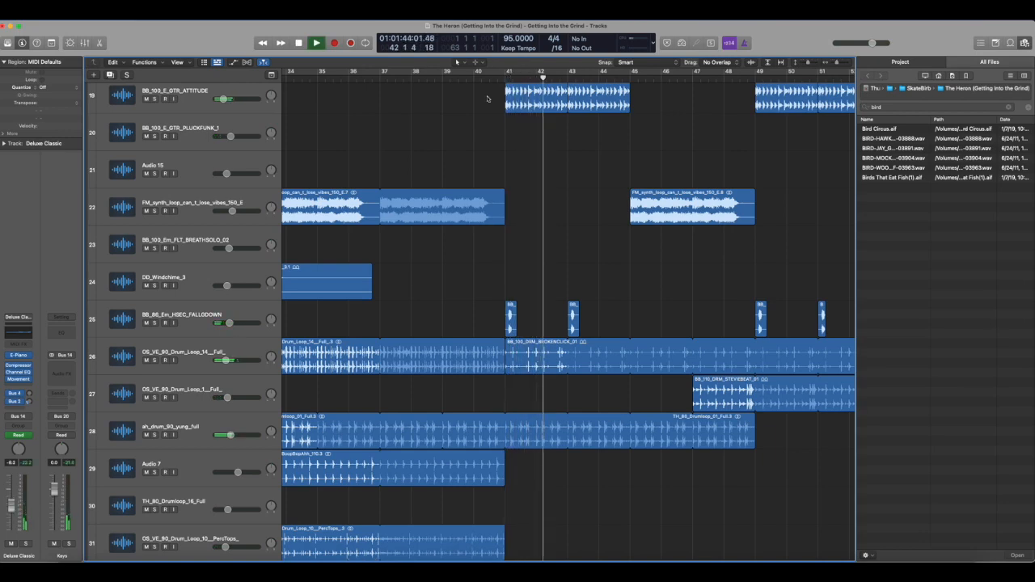
key(space)
scroll(546, 158, up, 5)
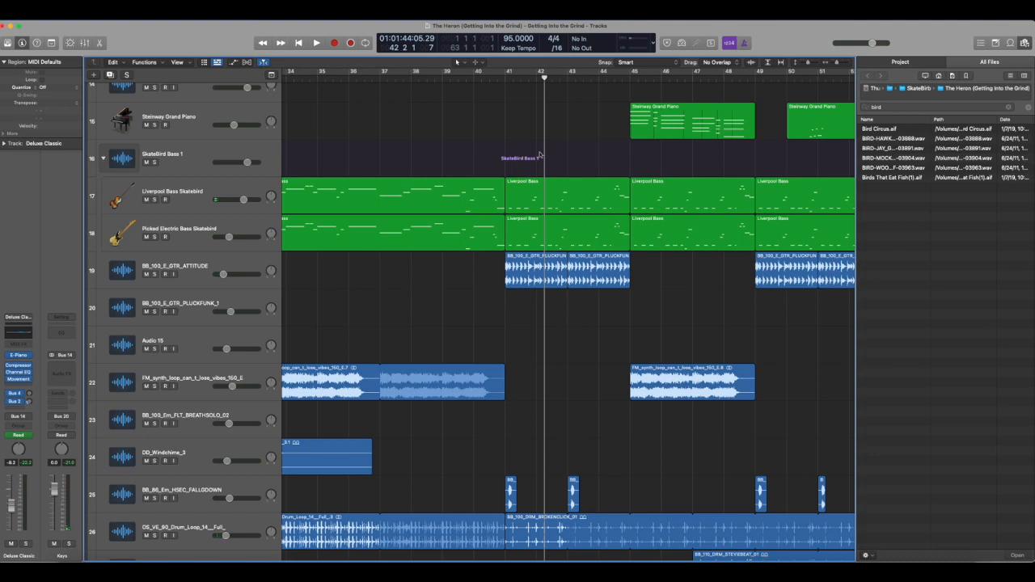
key(space)
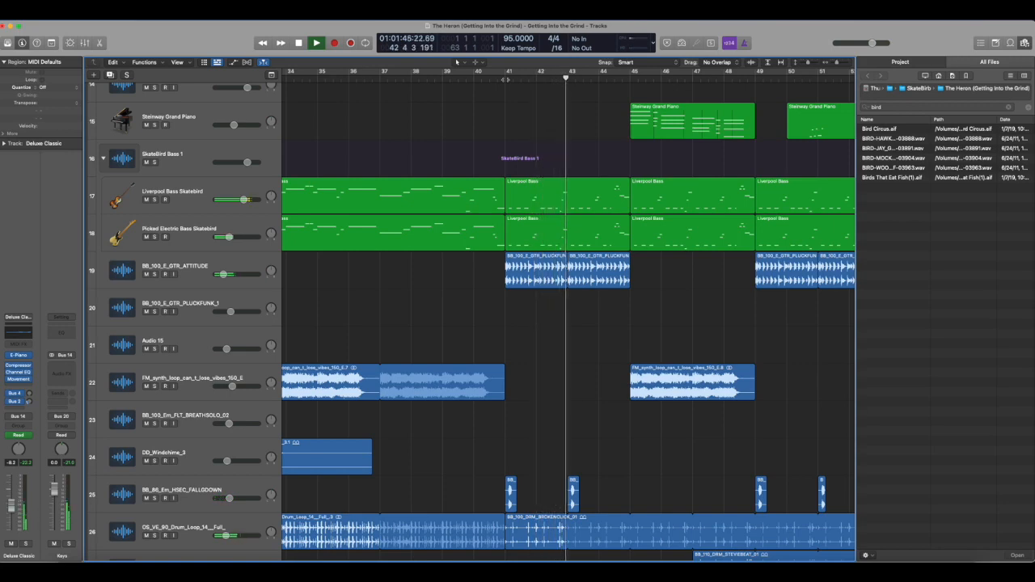
Step: Keep playing through bars 43 to 46, reviewing the bass and guitar layers and the 70s Funk Clav and Steinway Grand Piano entries
scroll(540, 169, down, 5)
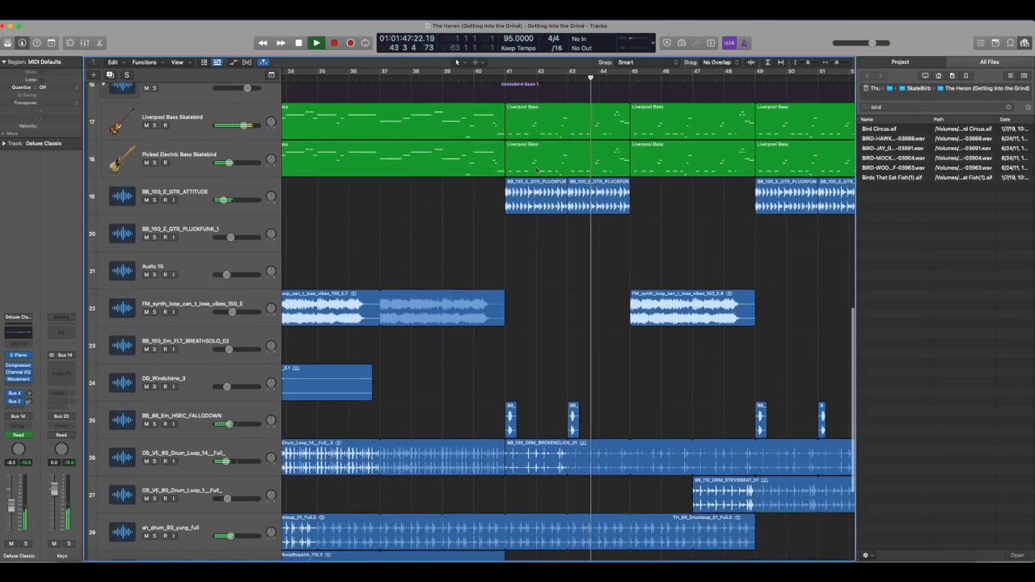
scroll(540, 170, up, 3)
scroll(540, 172, up, 4)
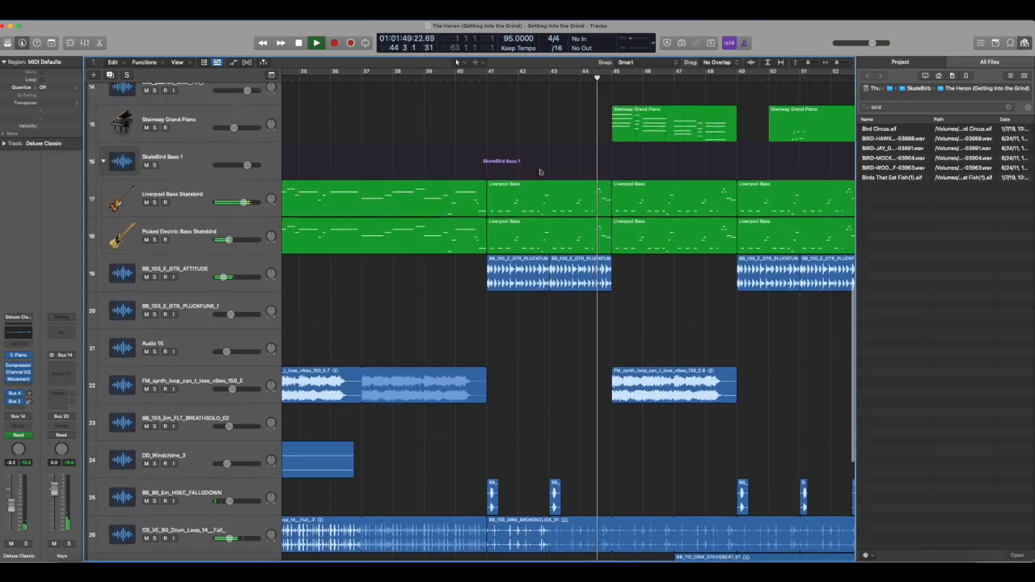
scroll(540, 172, right, 4)
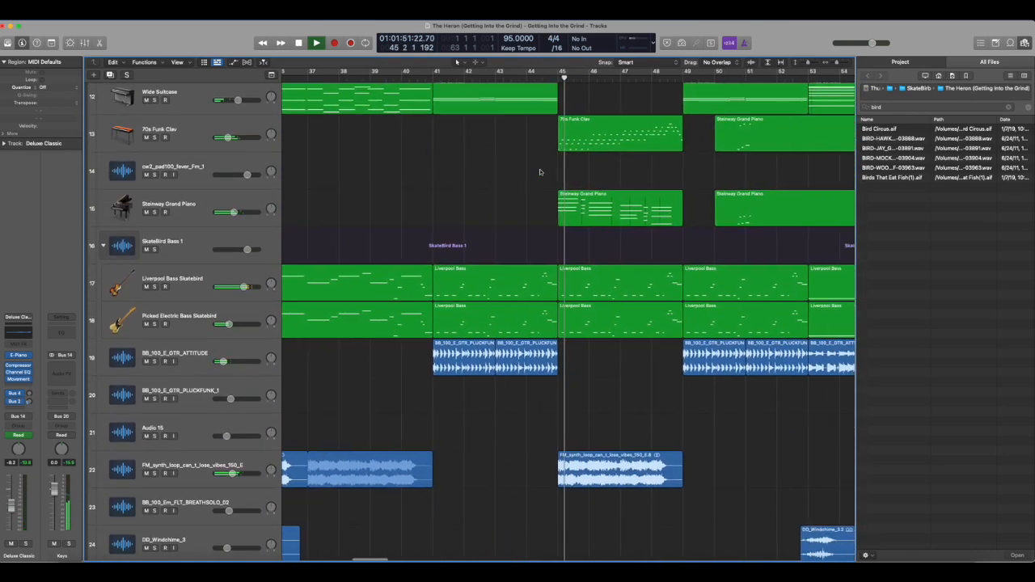
scroll(540, 172, up, 3)
scroll(540, 172, up, 3)
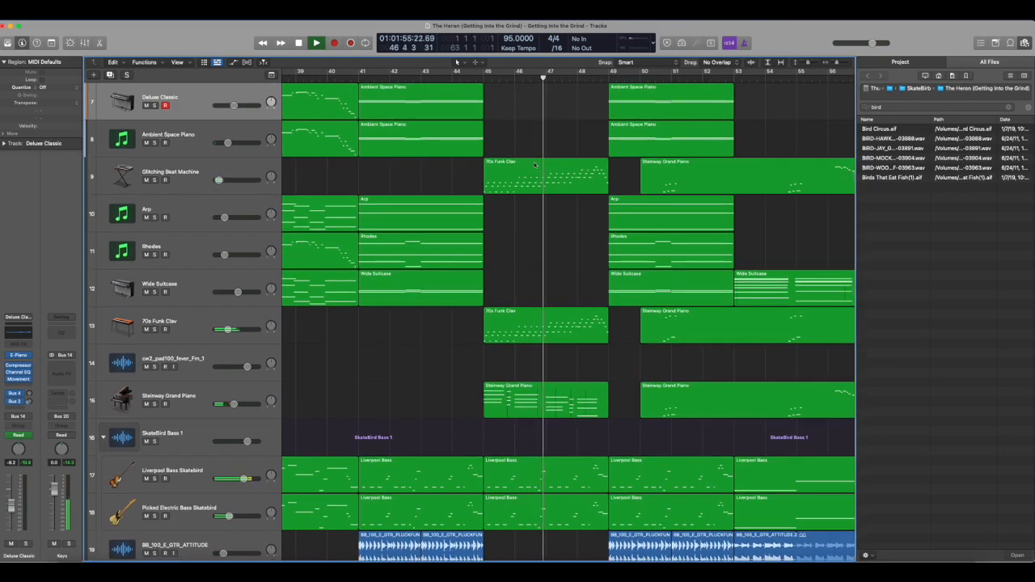
Step: Show the track automation to check Glitching Beat Machine's volume curve over bars 45 to 49, and hide it again
key(a)
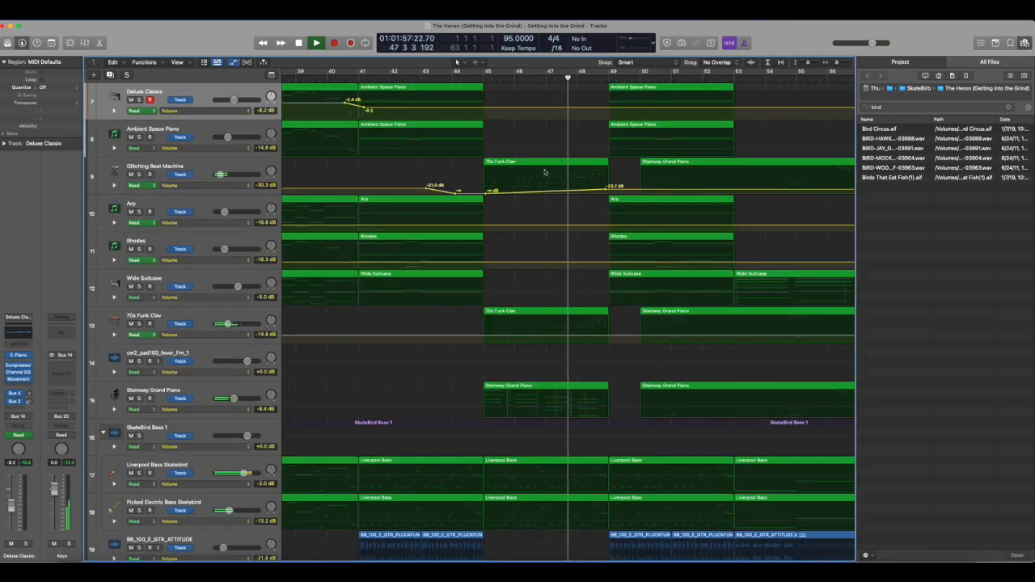
key(a)
scroll(534, 177, up, 1)
scroll(535, 178, right, 5)
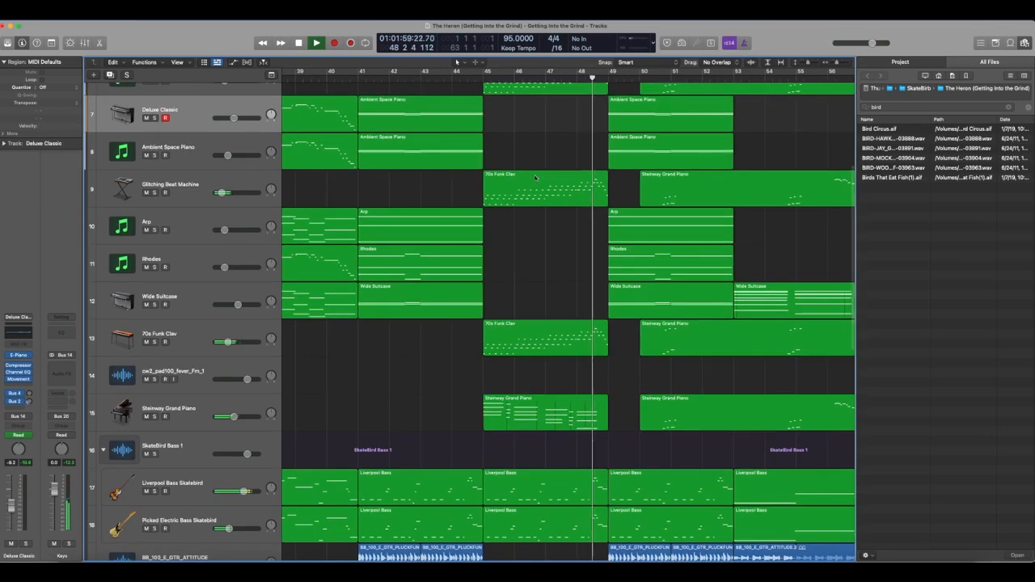
Step: Review the loop and keyboard layers playing at bar 50, stop playback, and place the playhead at bar 50 beat 3
scroll(535, 178, down, 10)
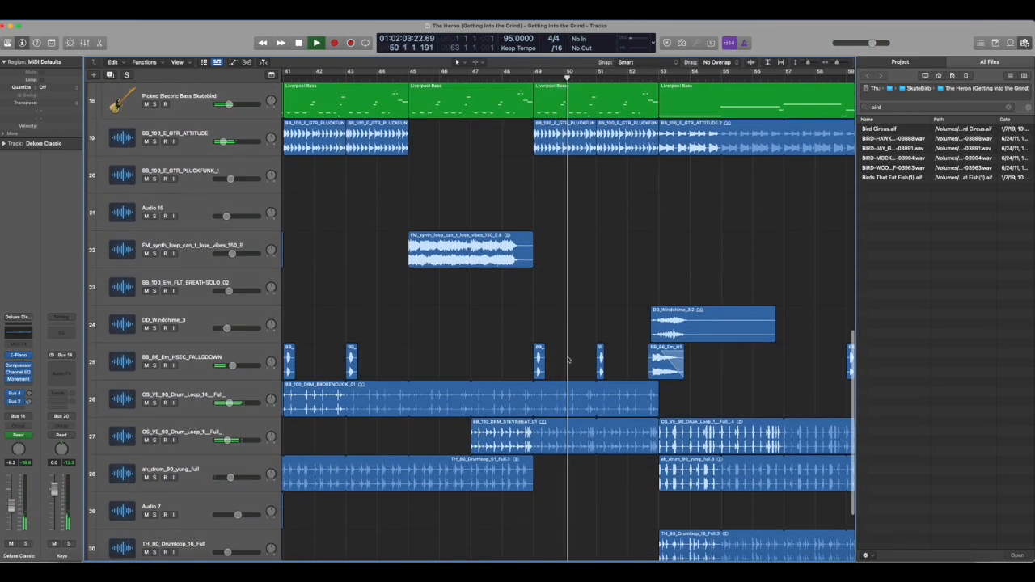
scroll(564, 359, up, 10)
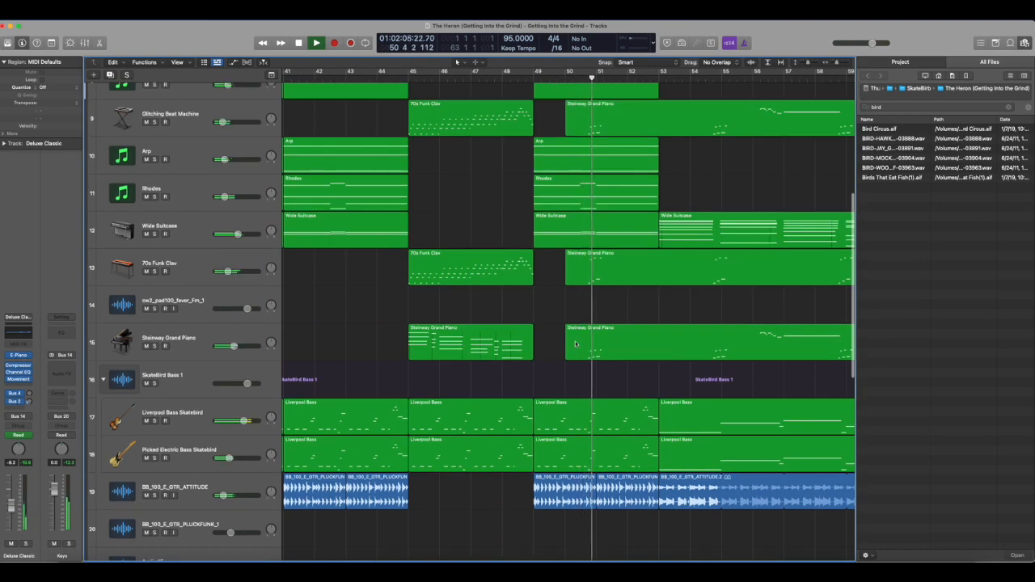
key(space)
click(582, 77)
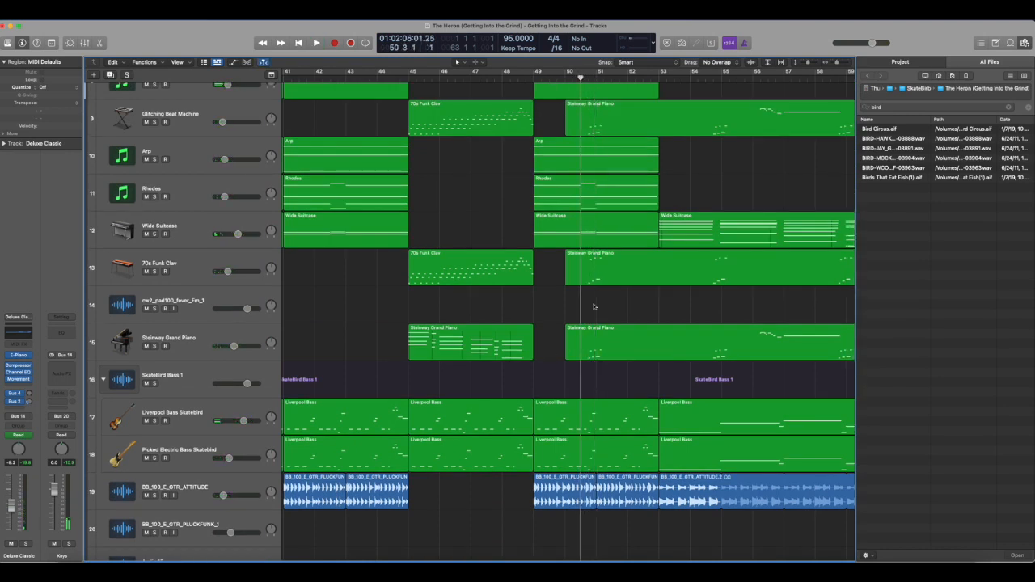
Step: Select the Steinway Grand Piano regions at bar 50 on 70s Funk Clav and Steinway Grand Piano, and examine their notes in the Piano Roll
drag(609, 391, 585, 276)
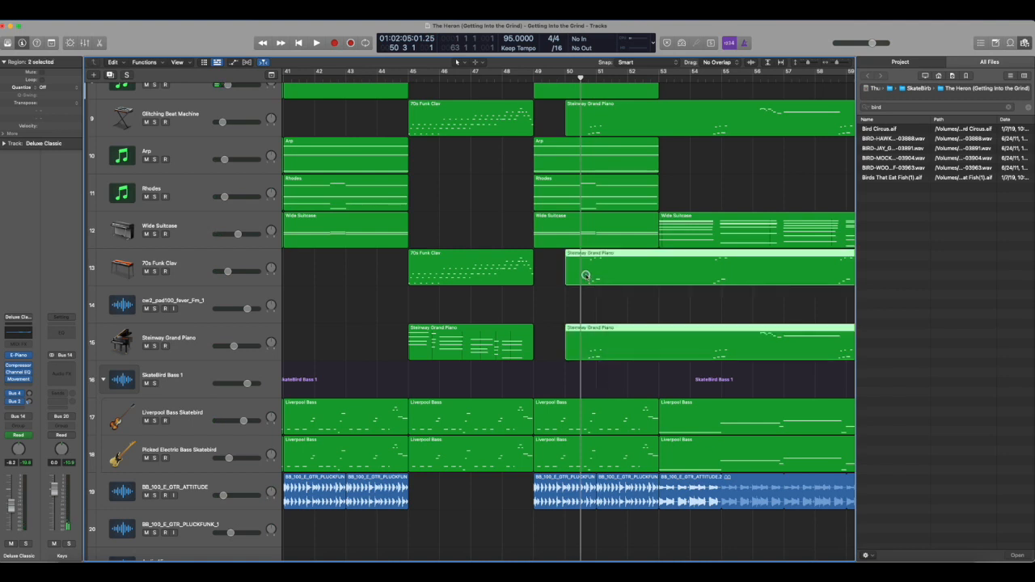
double_click(585, 275)
scroll(324, 208, left, 2)
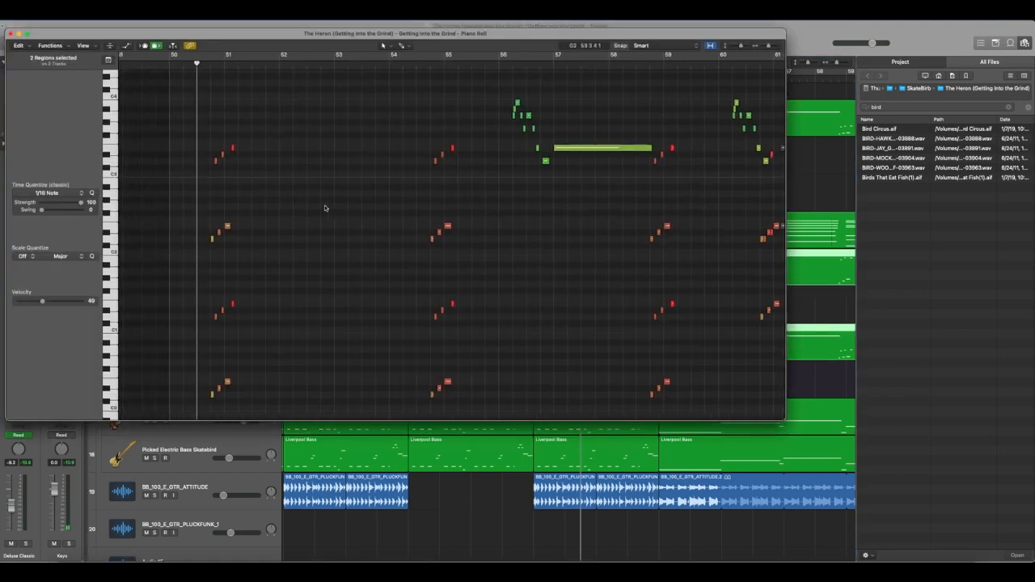
key(super+Right)
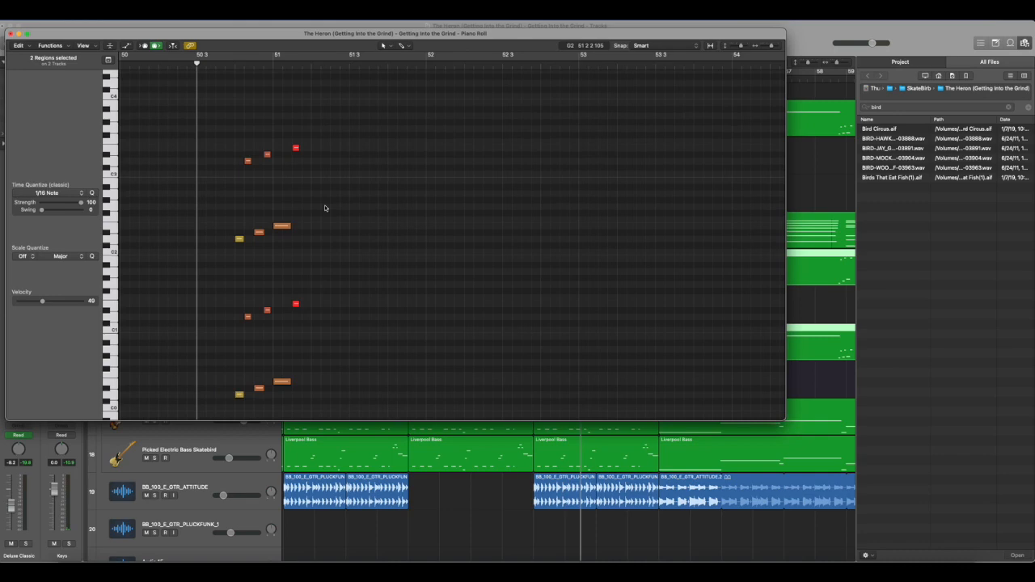
scroll(324, 206, left, 1)
scroll(318, 199, left, 4)
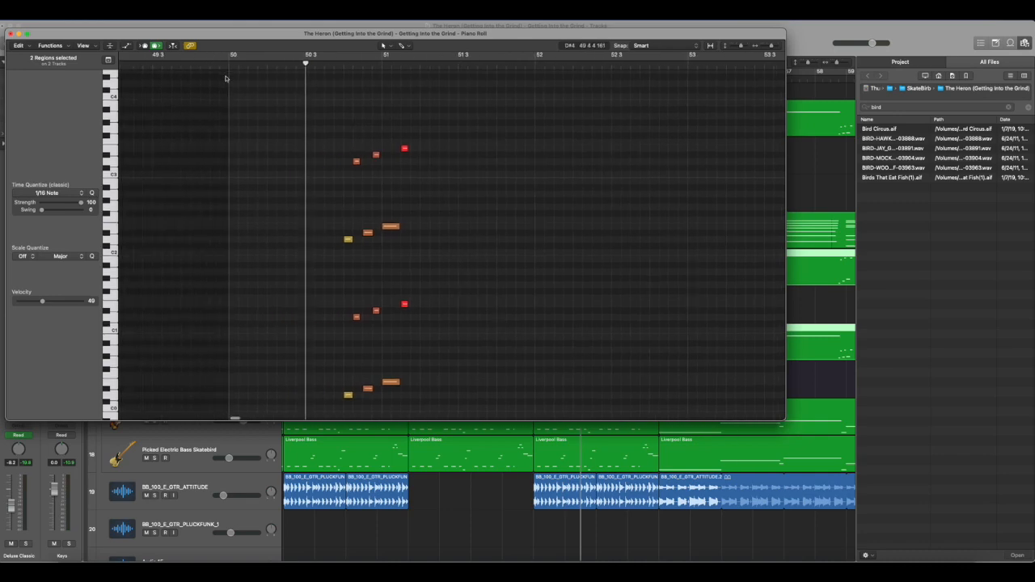
scroll(228, 71, up, 1)
drag(228, 71, 228, 71)
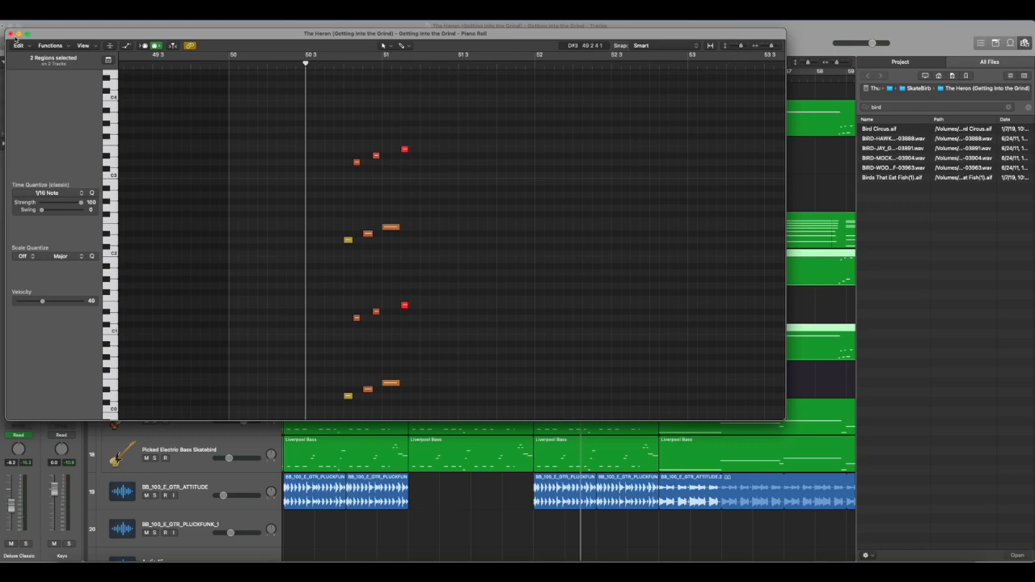
click(10, 34)
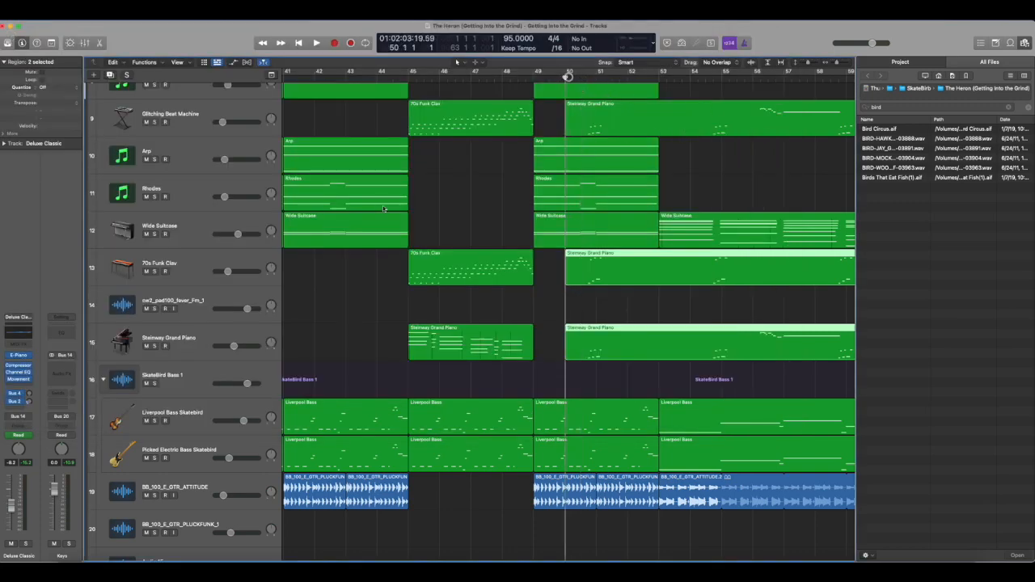
Step: Solo Glitching Beat Machine, 70s Funk Clav and Steinway Grand Piano, and play them together from bar 50 to bar 51
click(155, 123)
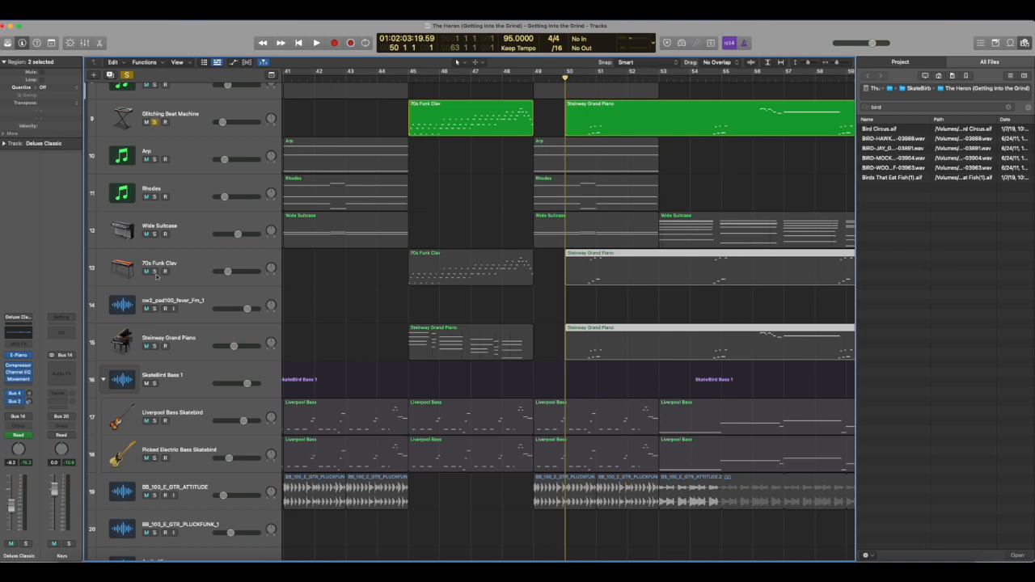
click(154, 273)
click(154, 346)
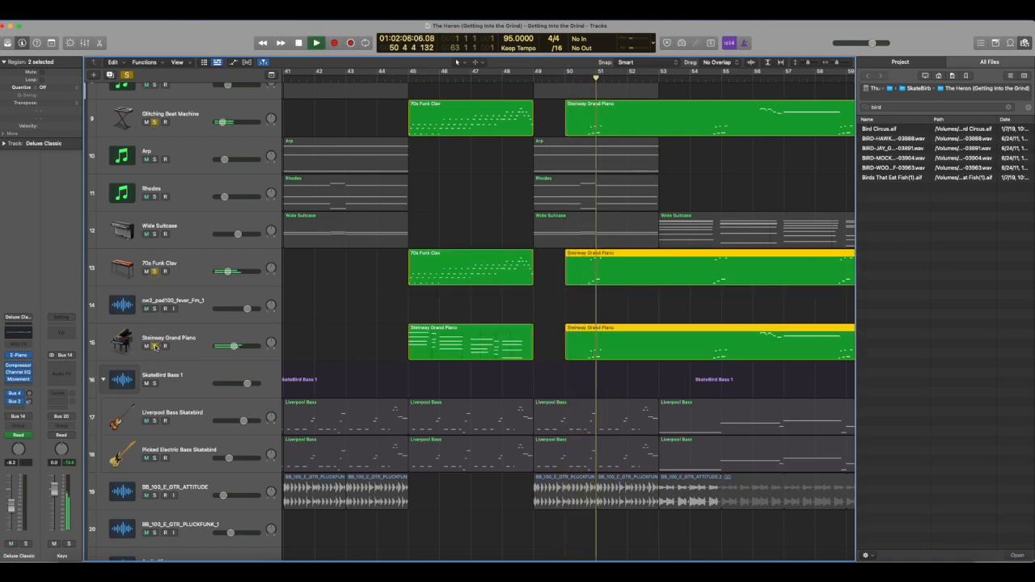
key(space)
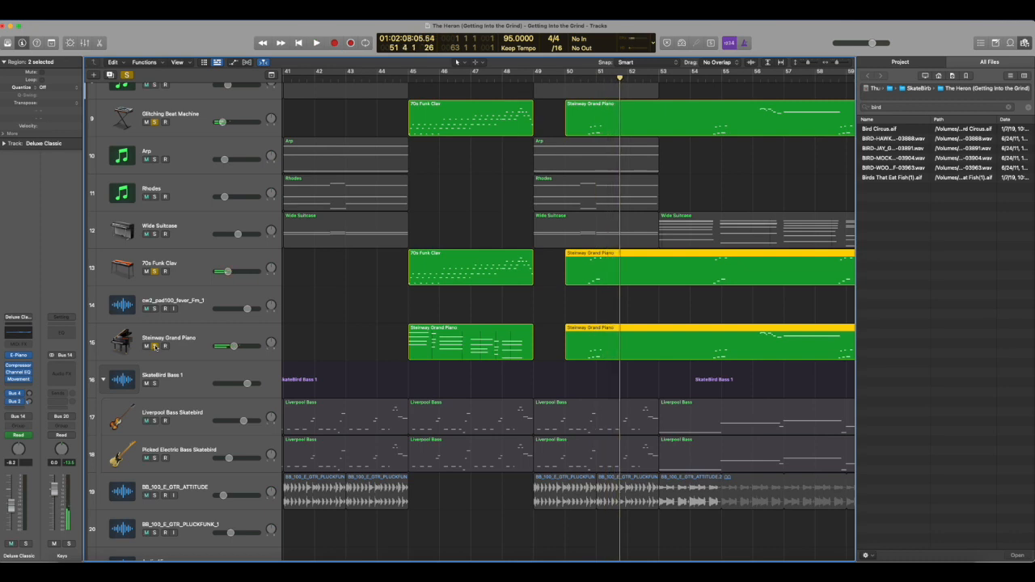
Step: Unsolo Steinway Grand Piano, 70s Funk Clav and Glitching Beat Machine, and return the playhead to bar 50
click(154, 346)
click(154, 273)
click(154, 122)
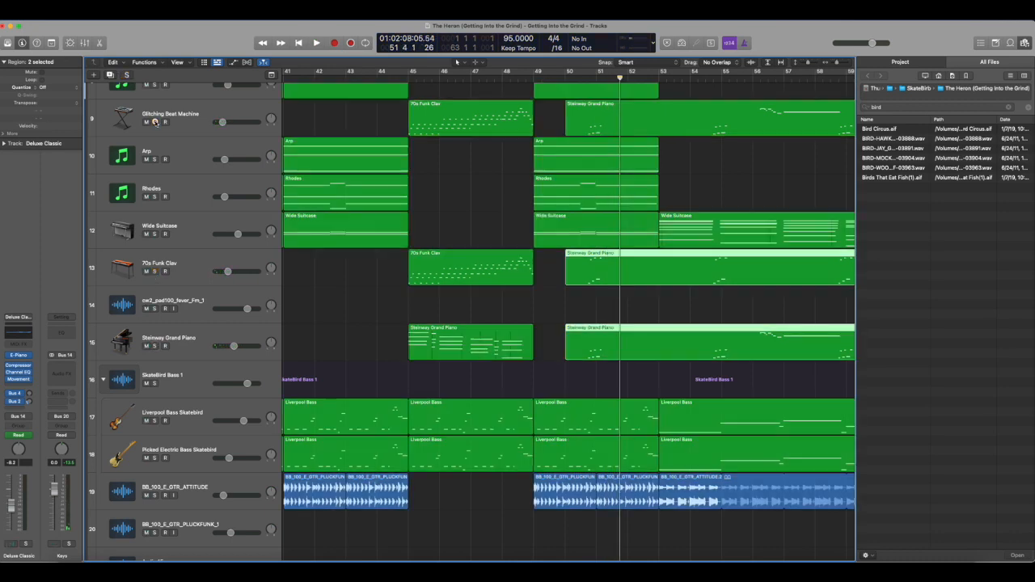
click(564, 77)
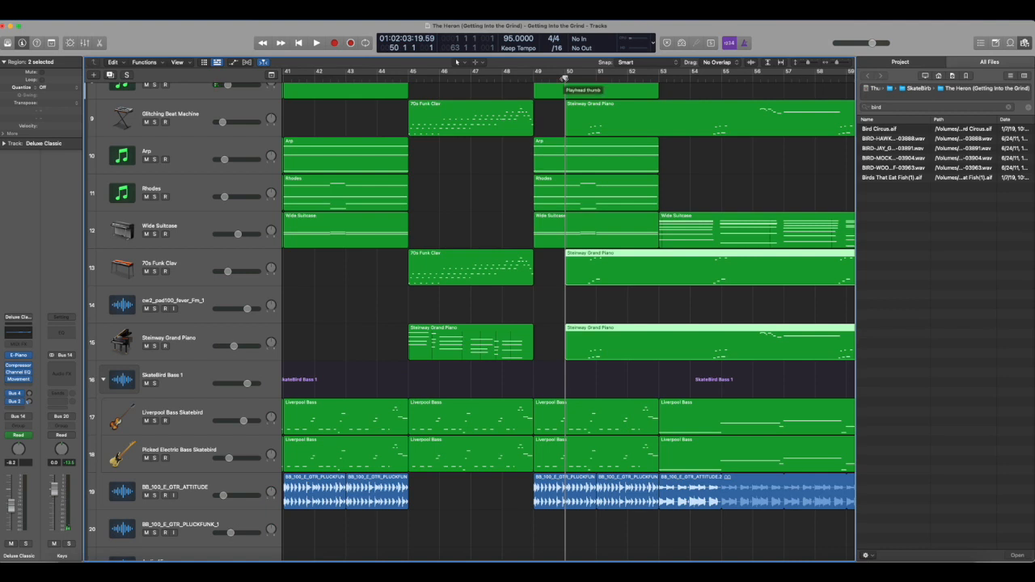
Step: Place the playhead at bar 49 and at bar 50 beat 4, examining the surrounding keyboard layers against the whole arrangement
drag(565, 78, 535, 77)
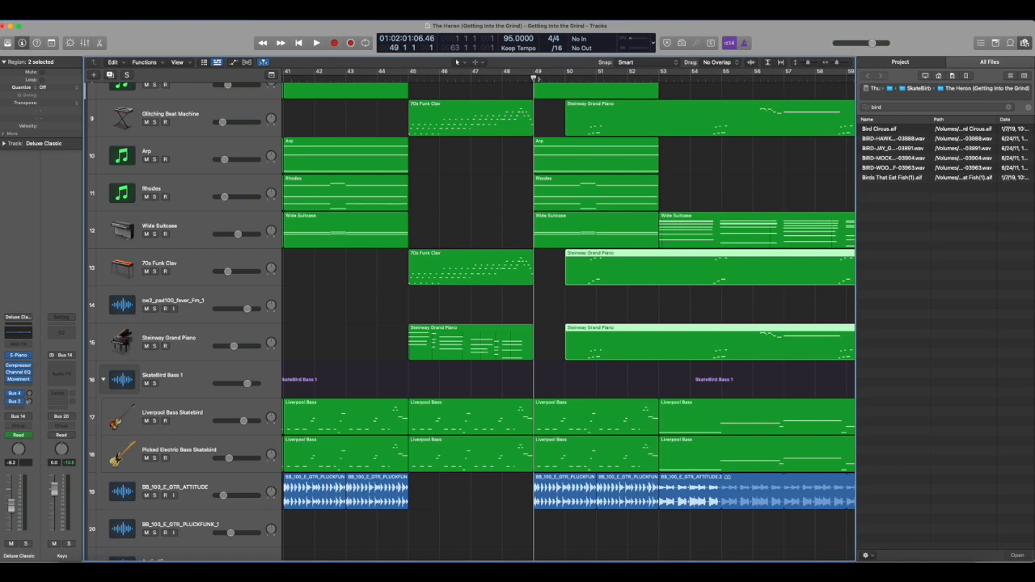
scroll(620, 157, right, 5)
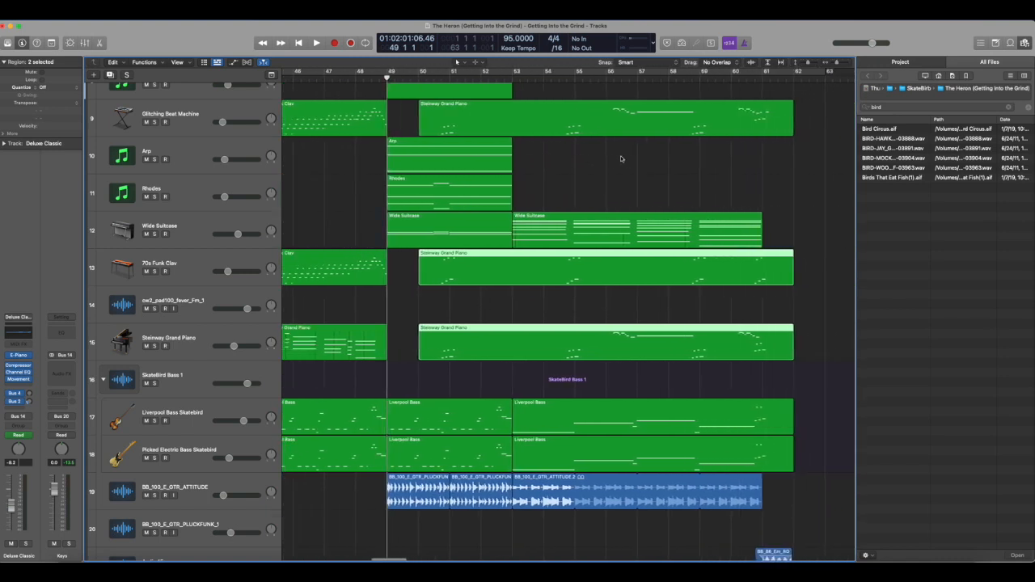
click(442, 77)
scroll(473, 94, left, 6)
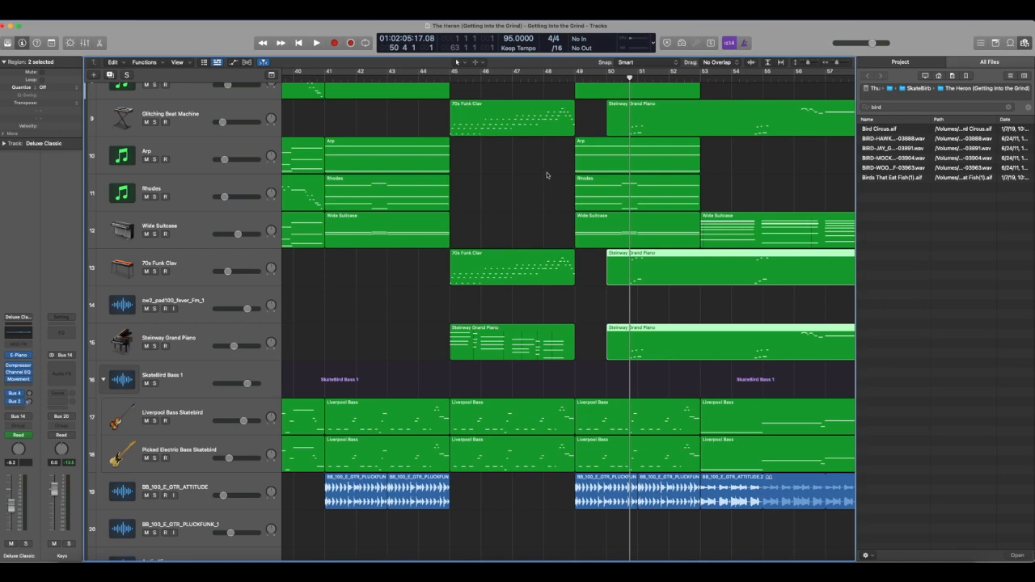
scroll(554, 174, down, 6)
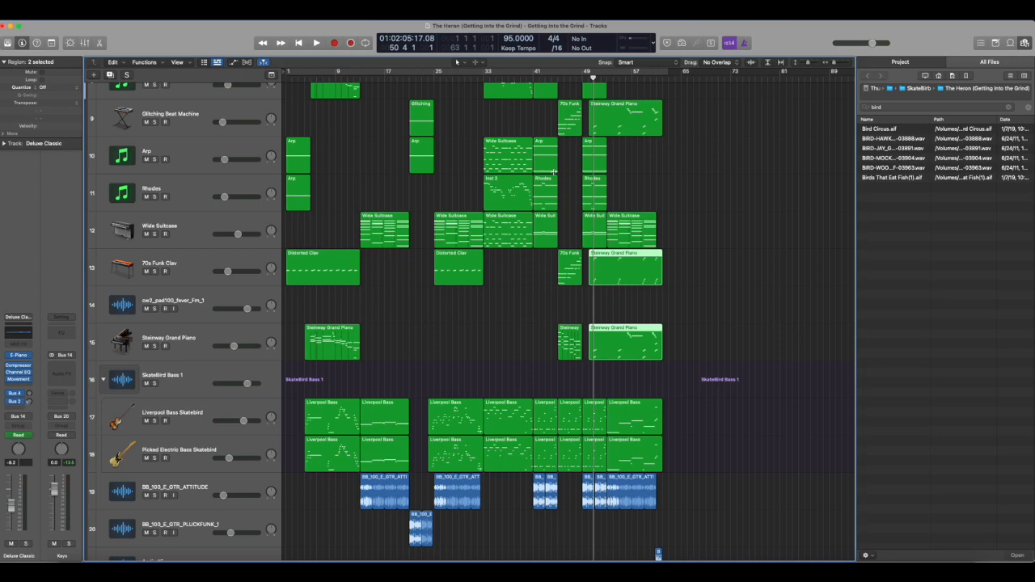
scroll(554, 171, up, 8)
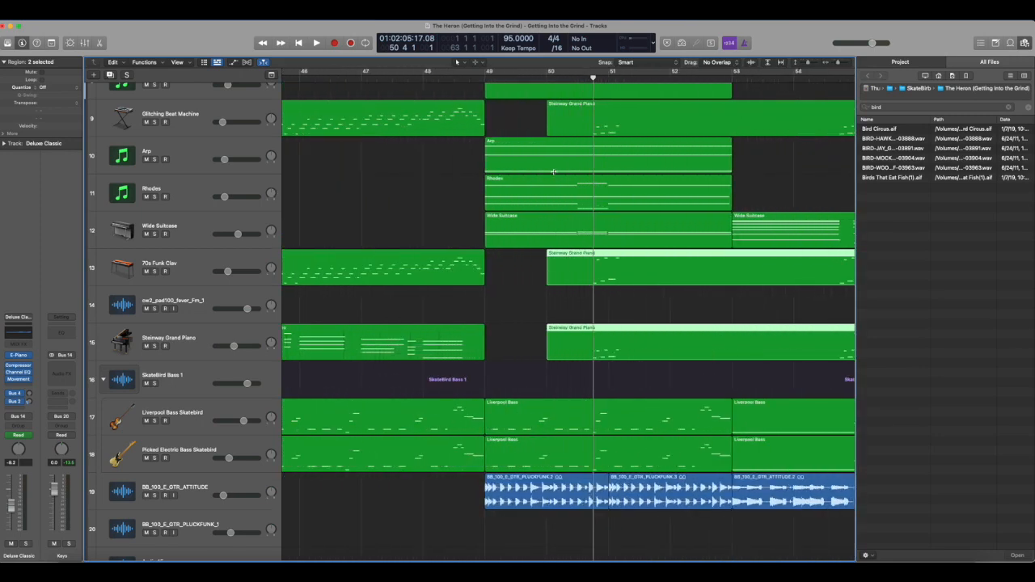
Step: Play the full arrangement from bar 49 to bar 61, following the bird samples, keyboard, bass and guitar layers
scroll(554, 171, down, 3)
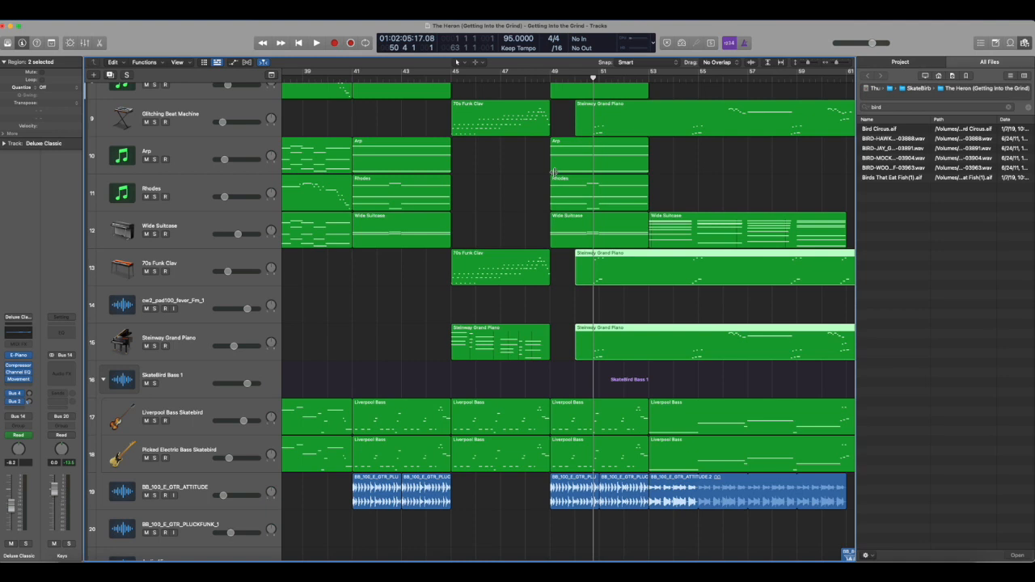
scroll(554, 171, right, 5)
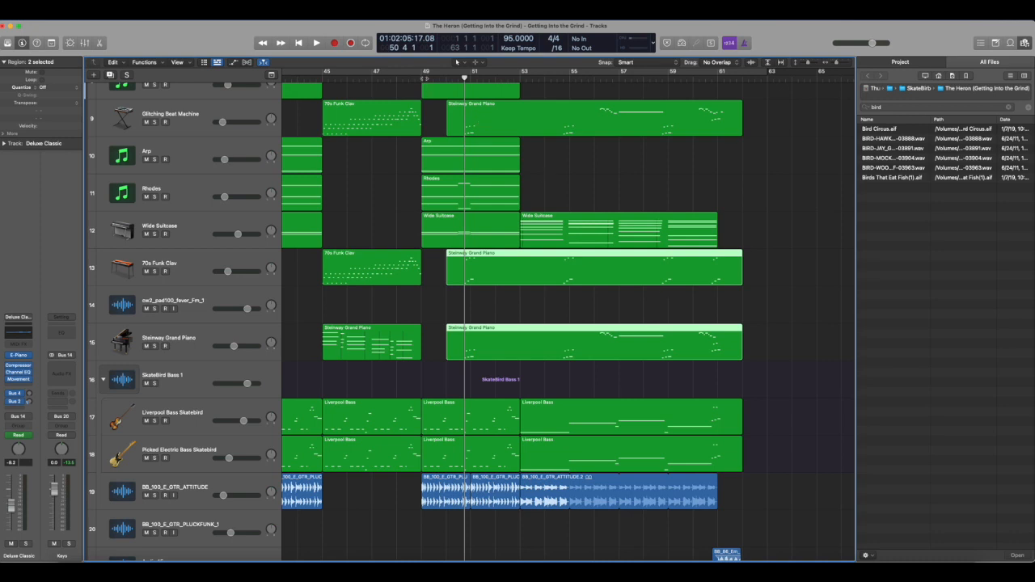
click(424, 73)
key(space)
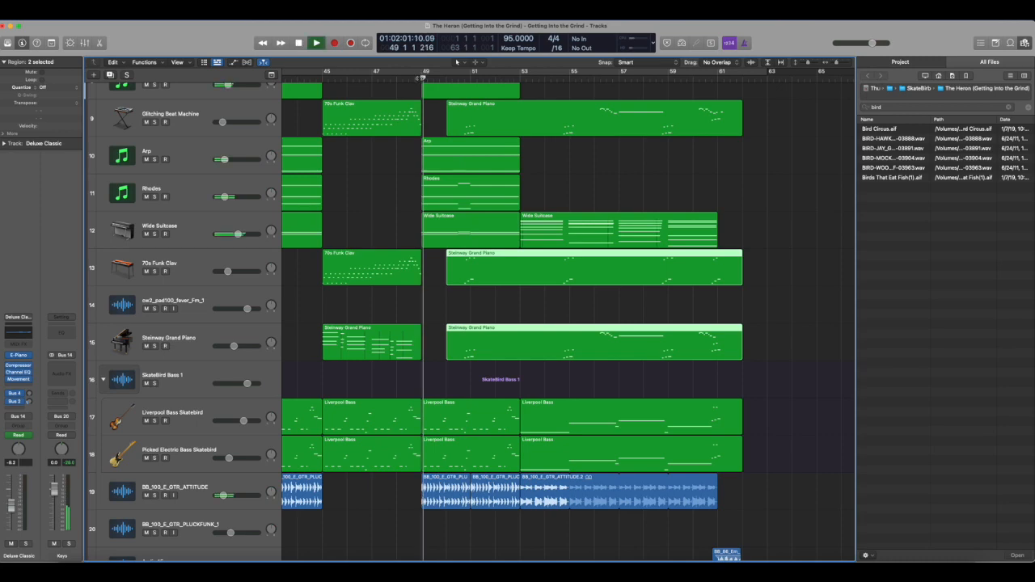
scroll(556, 189, up, 5)
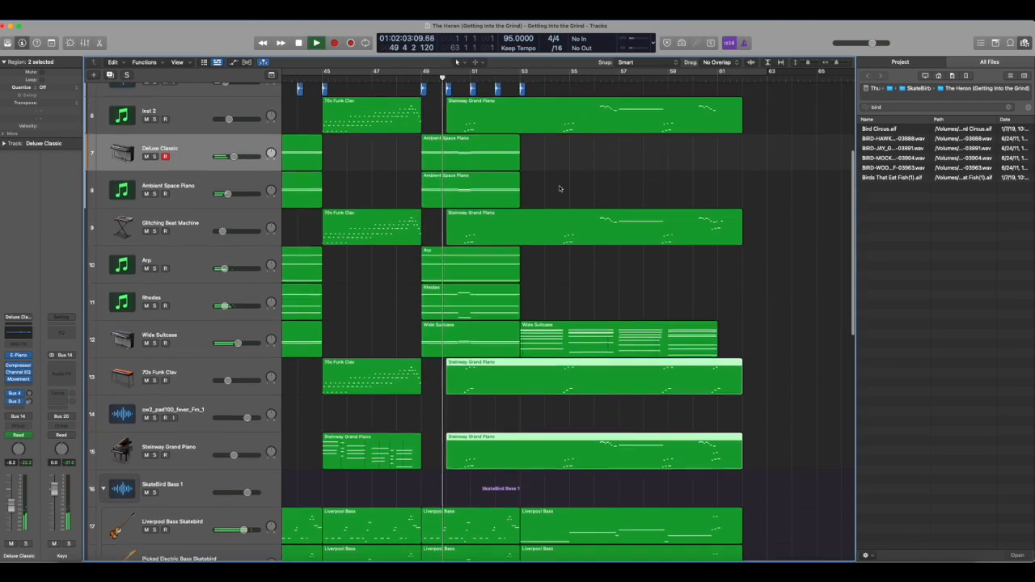
scroll(559, 188, up, 1)
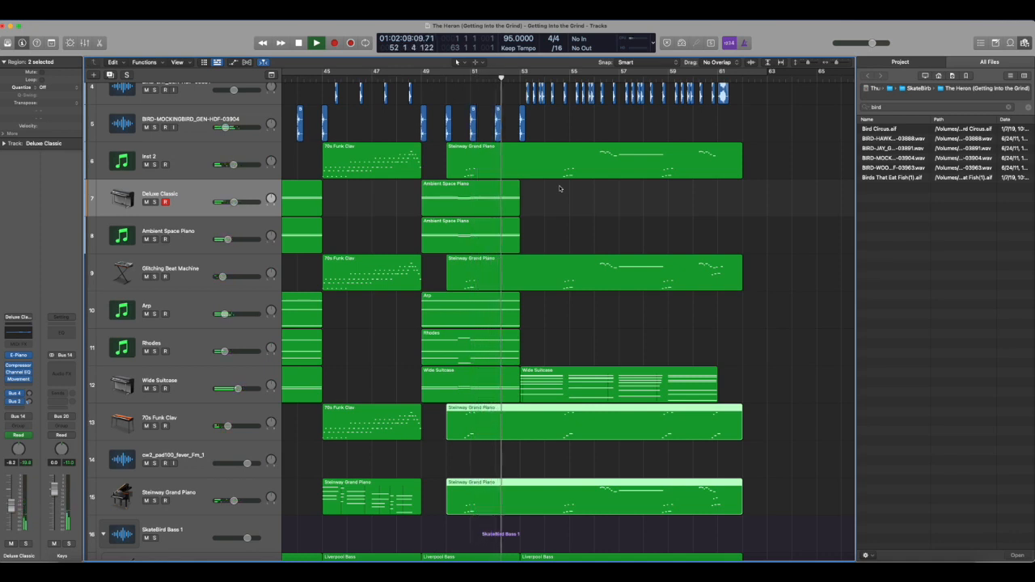
scroll(558, 188, down, 1)
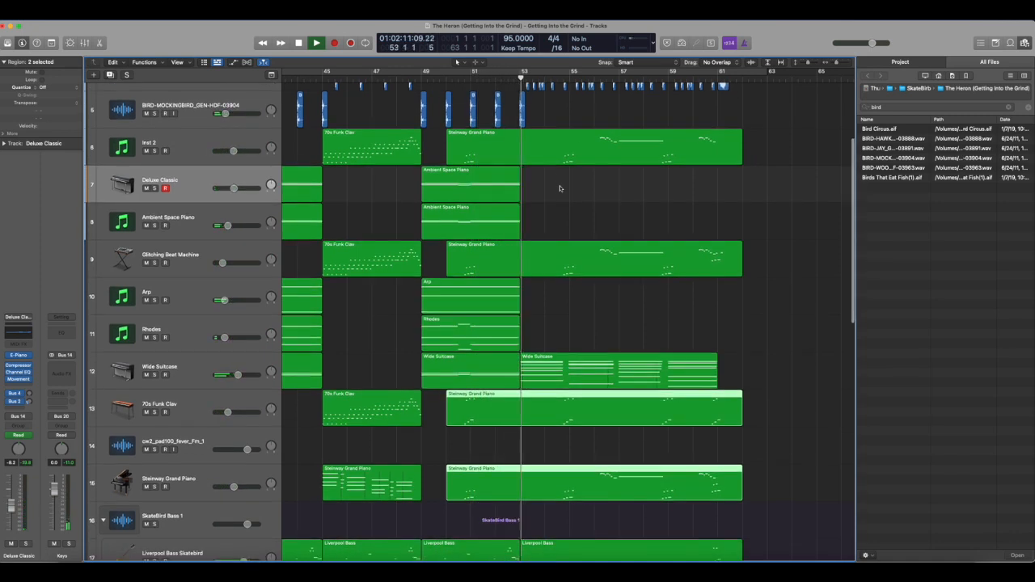
scroll(559, 188, down, 3)
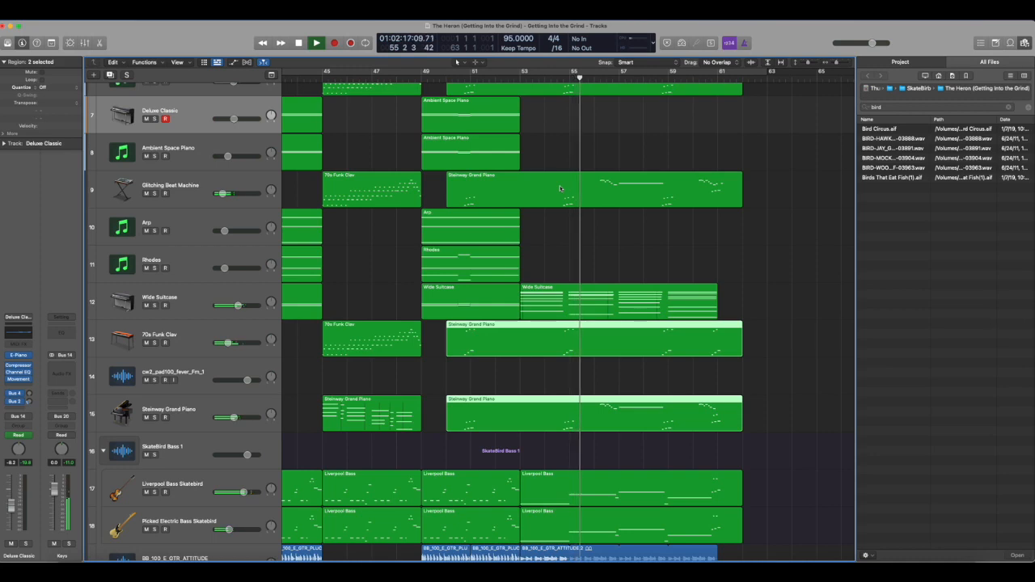
scroll(560, 188, down, 1)
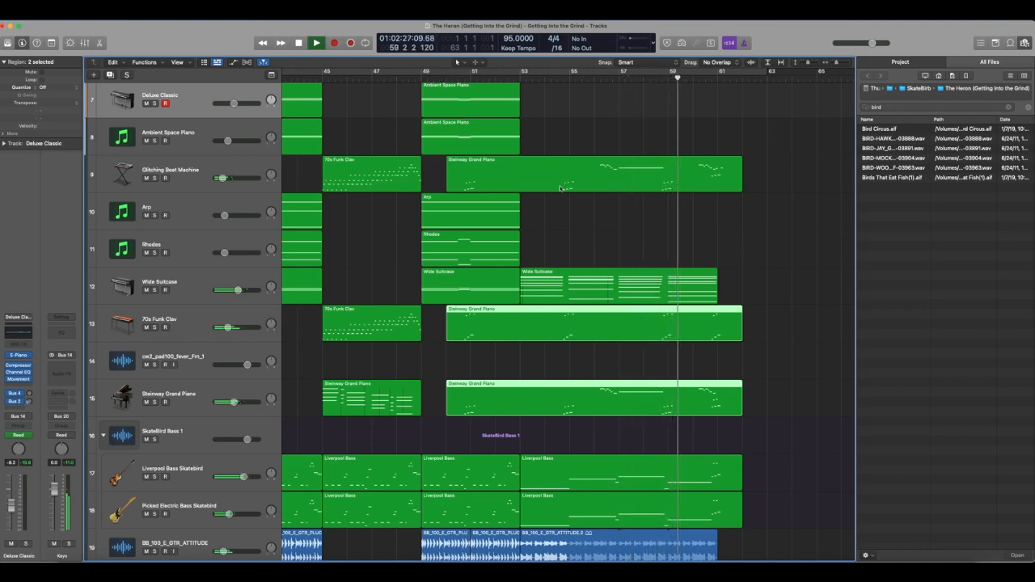
scroll(560, 188, down, 5)
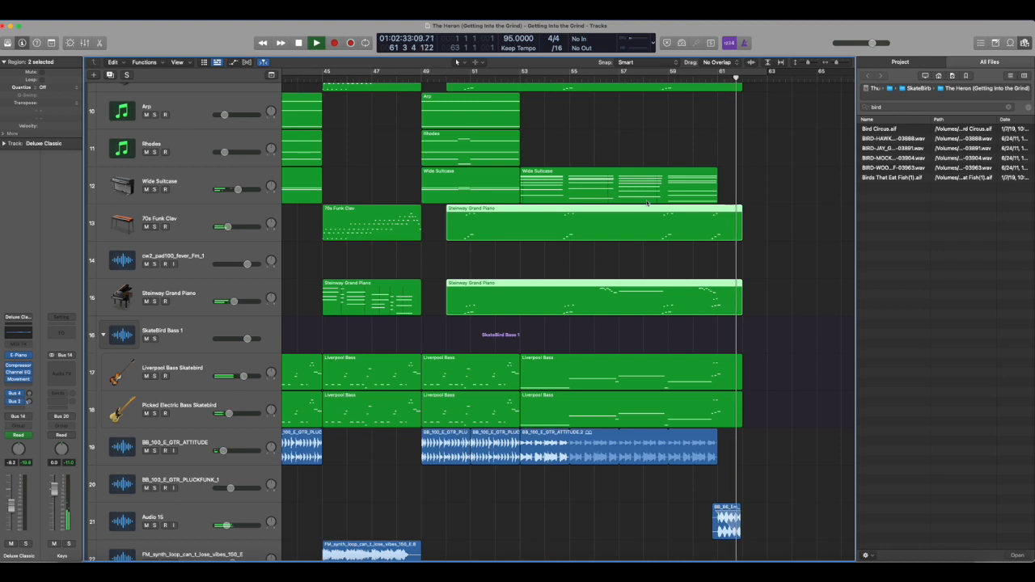
key(space)
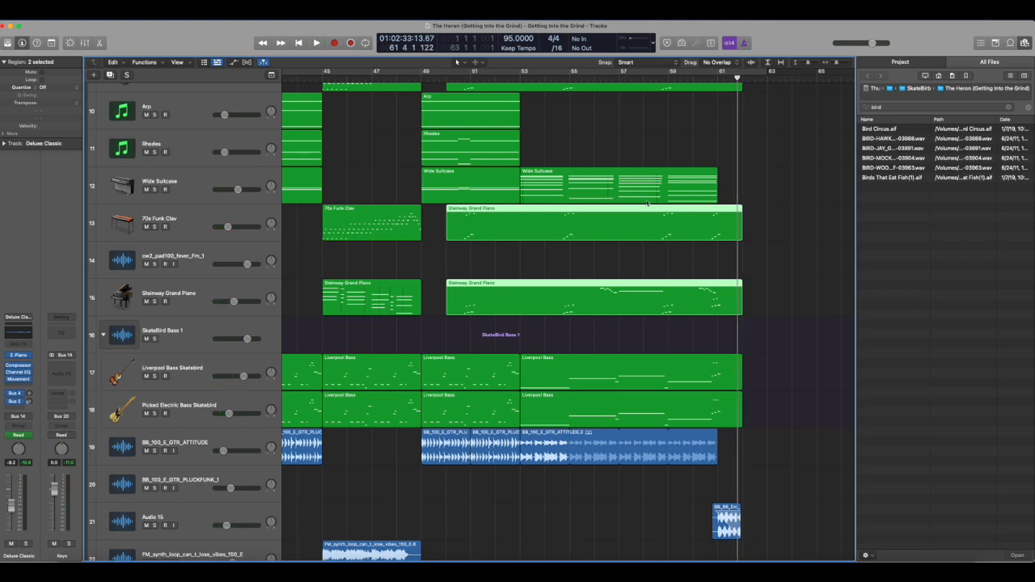
Step: Examine how the guitar, synth, flute, windchime, HSEC and drum loops are placed across the arrangement from bar 1 to bar 61
scroll(672, 215, left, 15)
scroll(693, 224, down, 5)
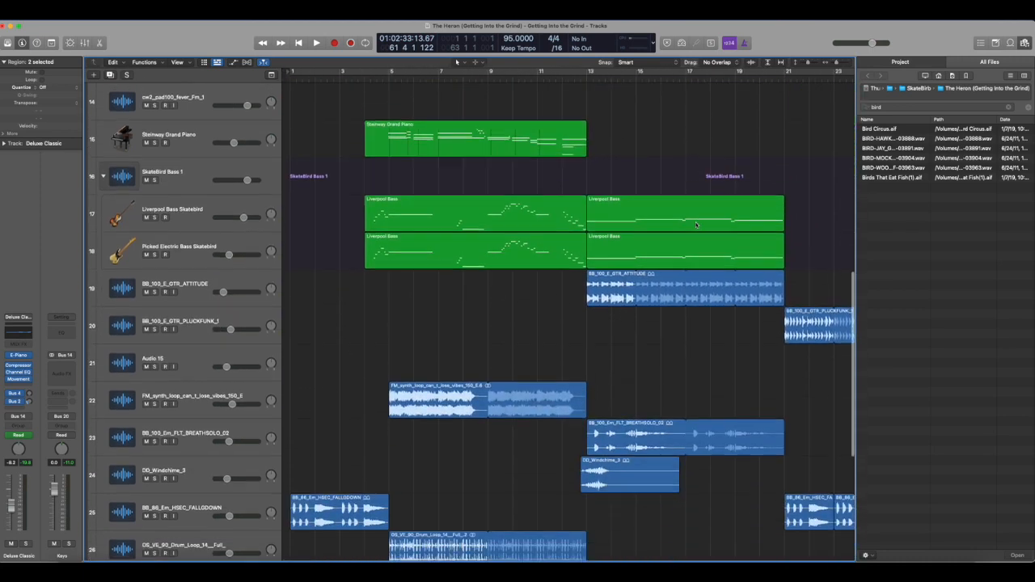
scroll(696, 225, down, 3)
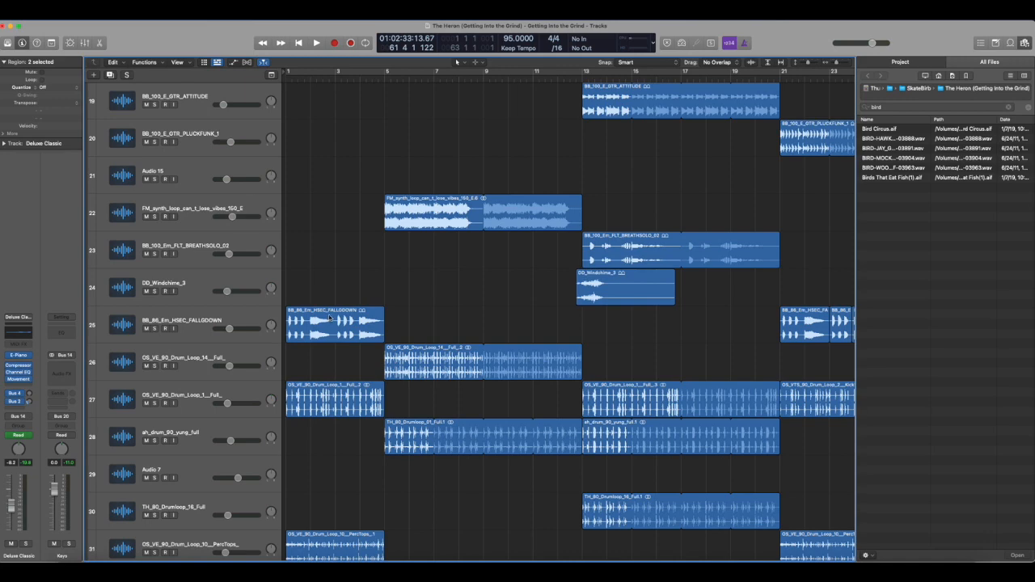
scroll(329, 314, right, 10)
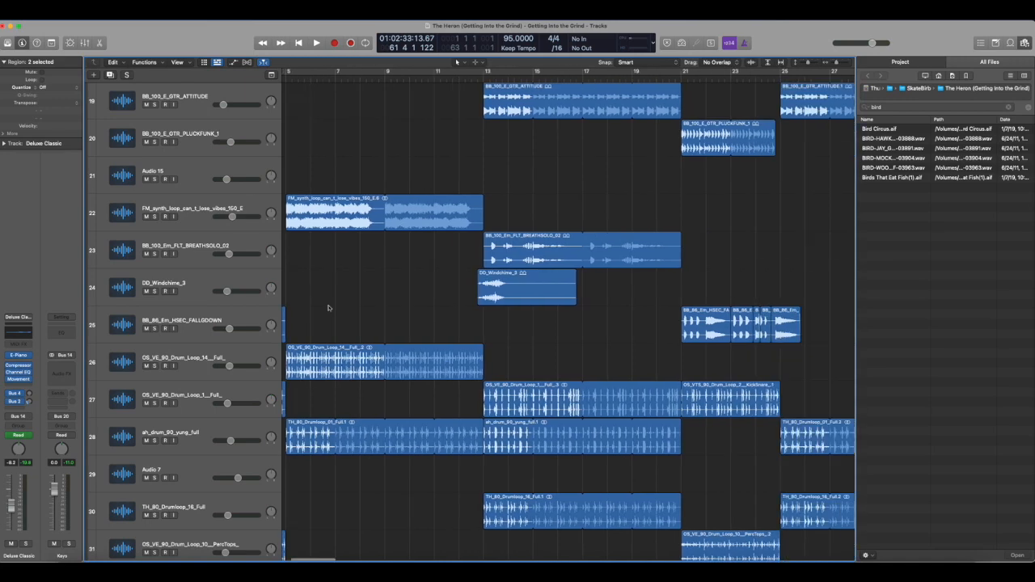
scroll(329, 306, right, 7)
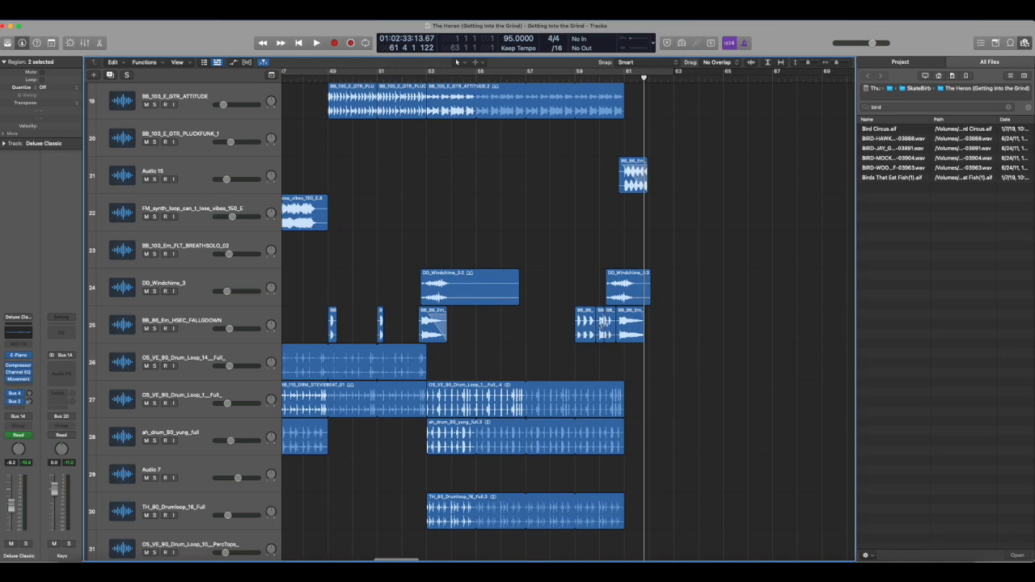
scroll(601, 324, left, 14)
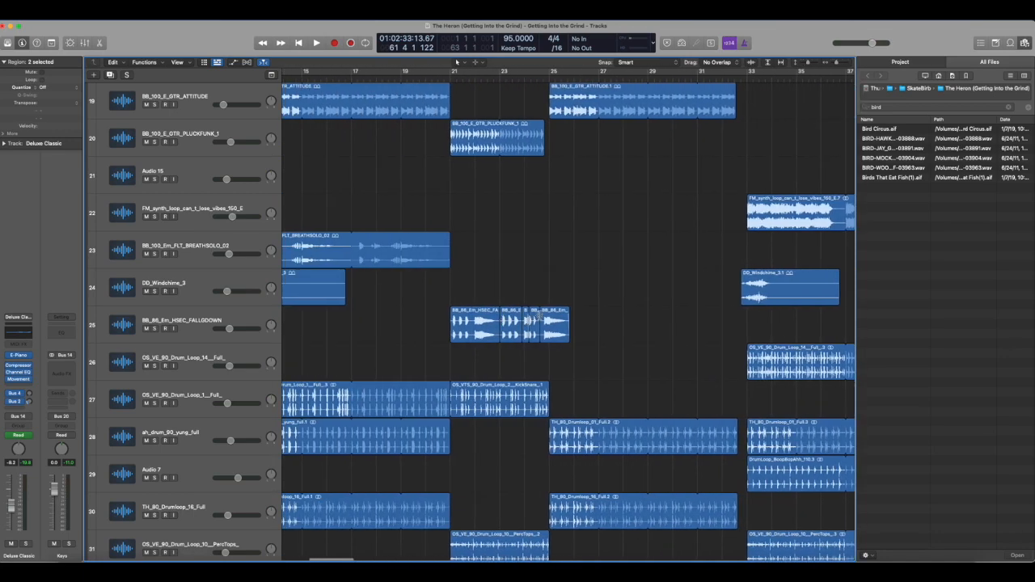
Step: Place the playhead at bar 23 and compare the chopped BB_86_Em_HSEC regions there with those in the ending section
click(500, 74)
scroll(582, 175, right, 2)
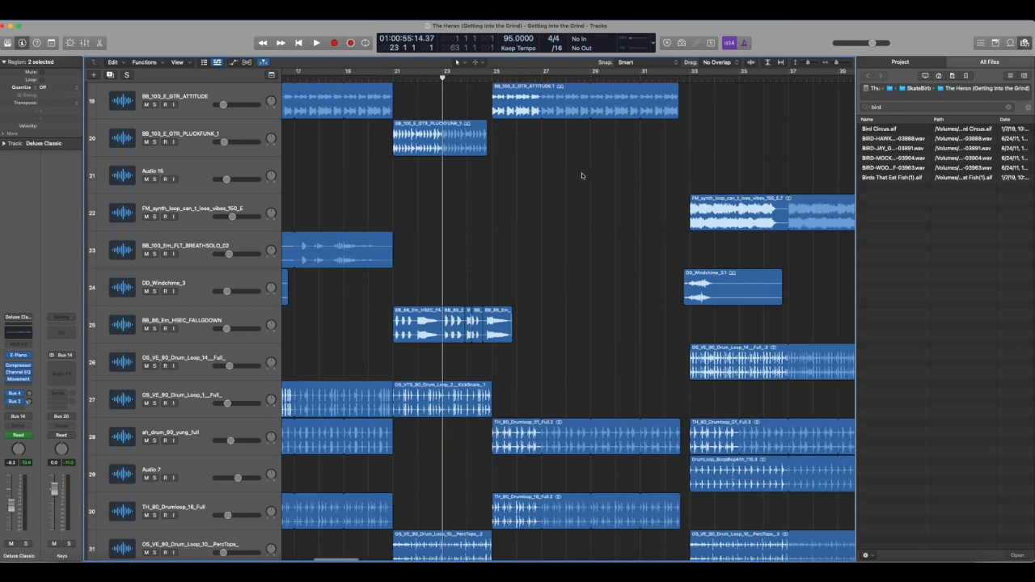
scroll(582, 176, right, 14)
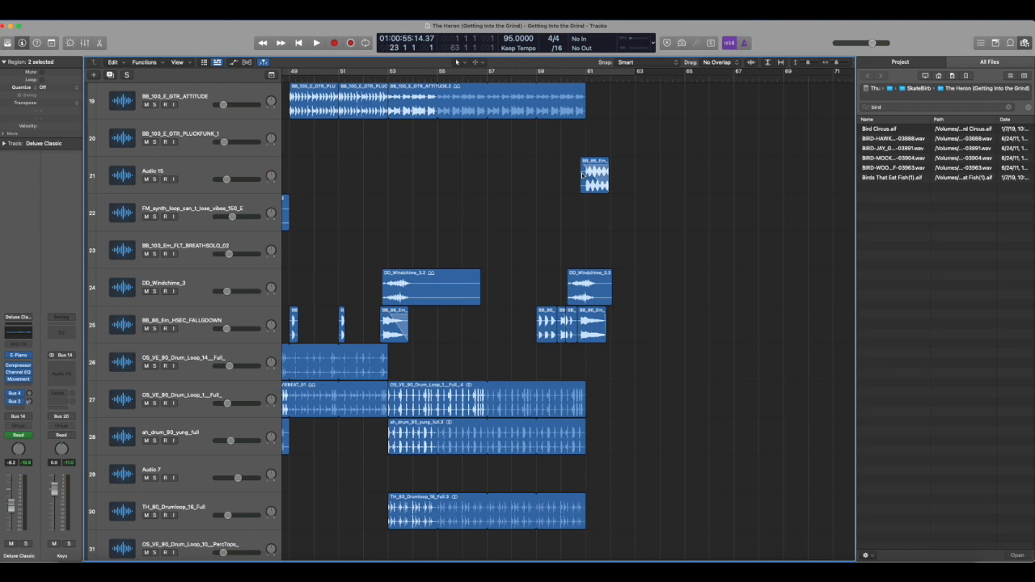
scroll(581, 176, left, 2)
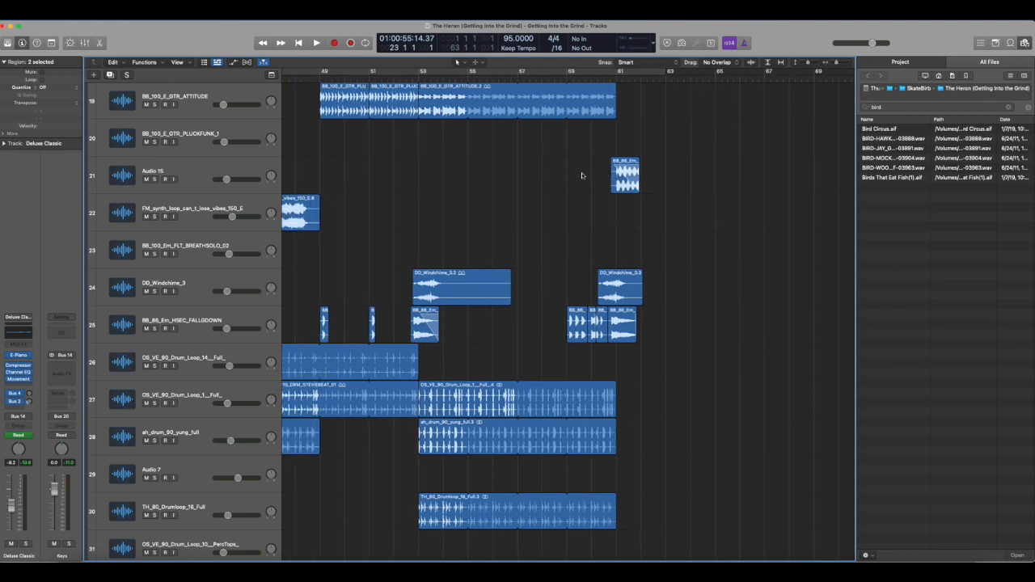
Step: Solo Steinway Grand Piano, play its melody from bar 56 and its closing phrase from about bar 60, and unsolo it
scroll(581, 176, up, 5)
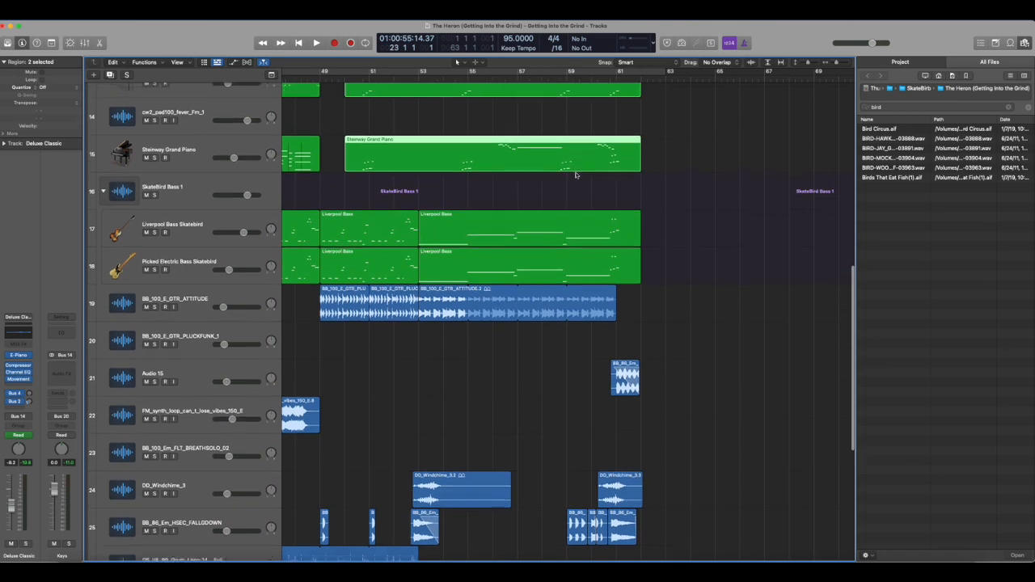
click(343, 77)
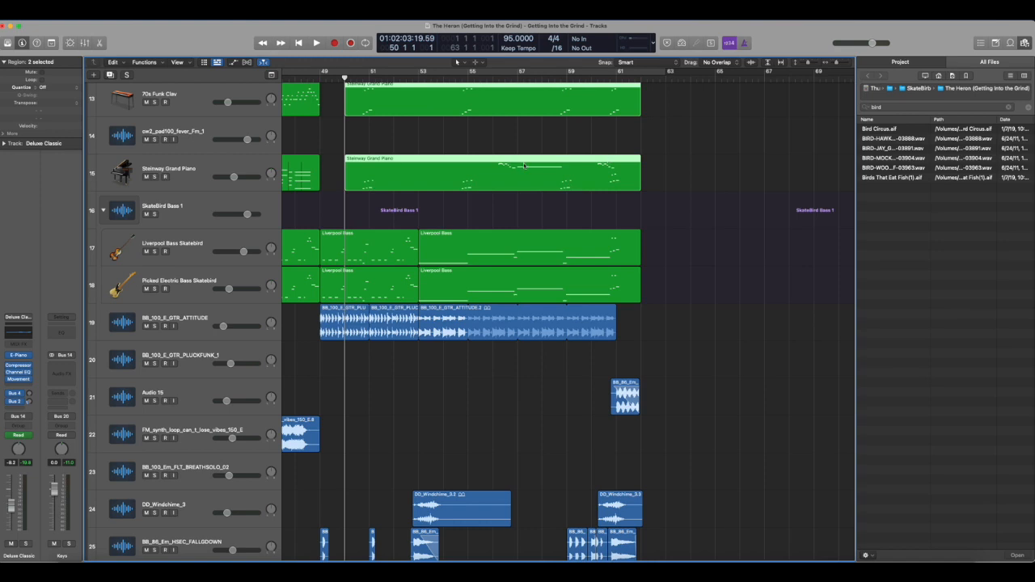
click(493, 79)
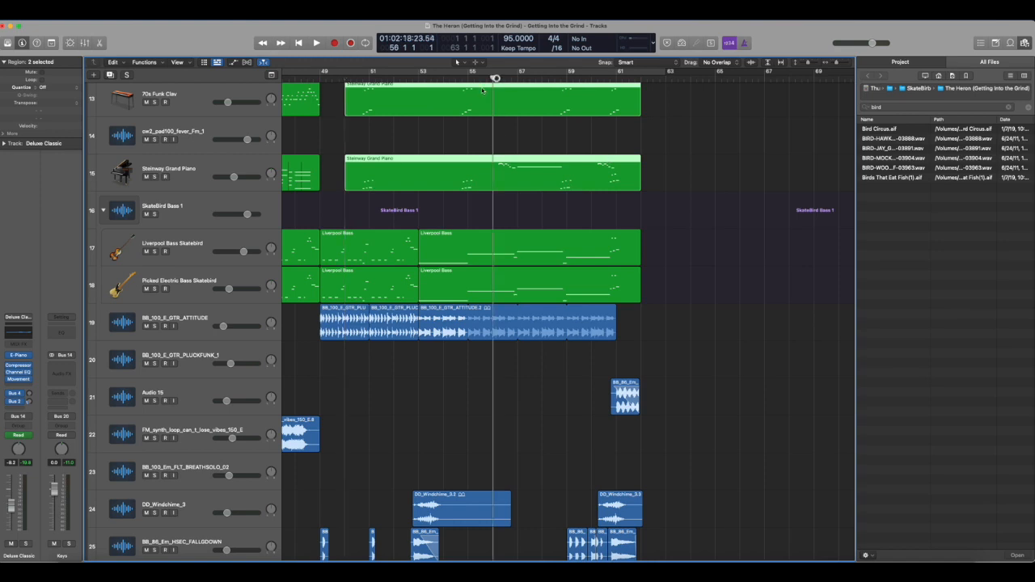
click(155, 177)
click(207, 157)
key(space)
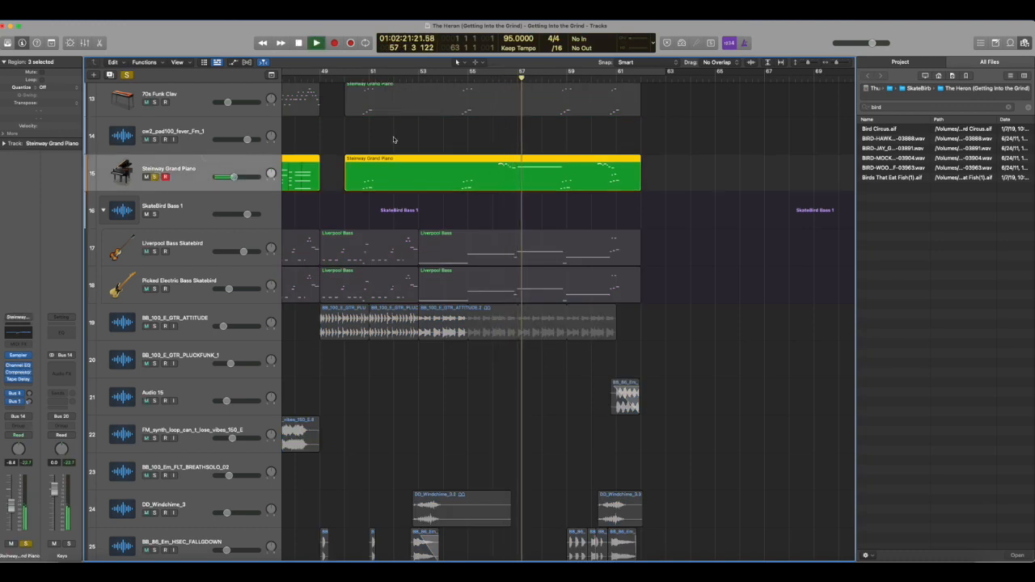
click(591, 76)
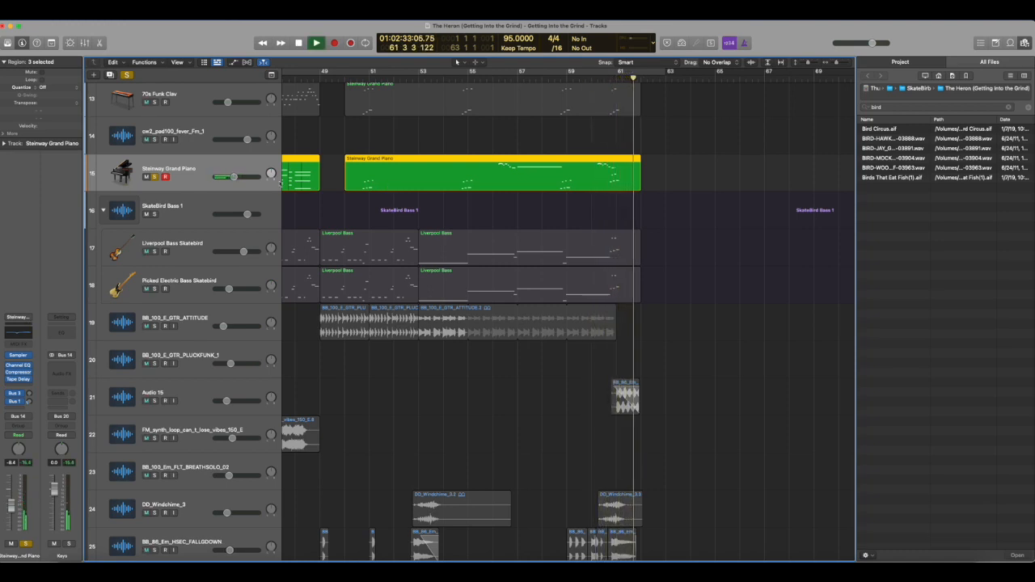
key(space)
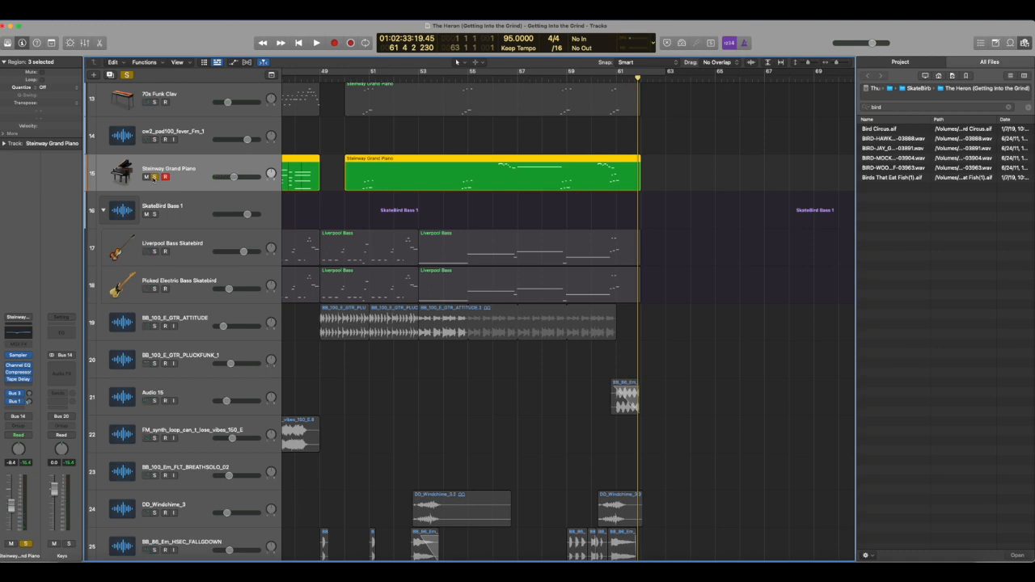
click(152, 177)
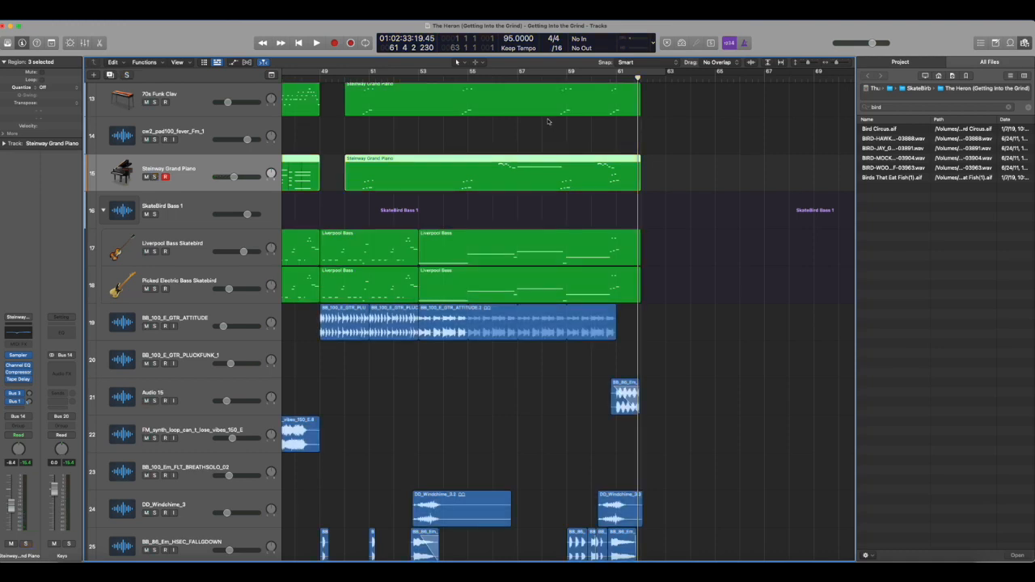
Step: Play the full mix from bar 51 to bar 54 to hear the piano layers in context
click(369, 78)
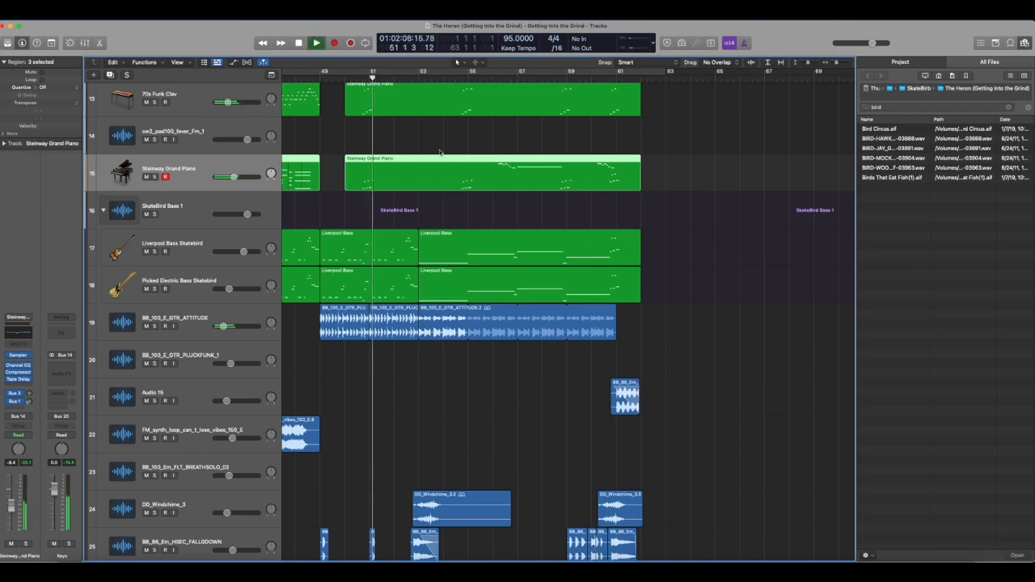
key(space)
scroll(465, 150, up, 2)
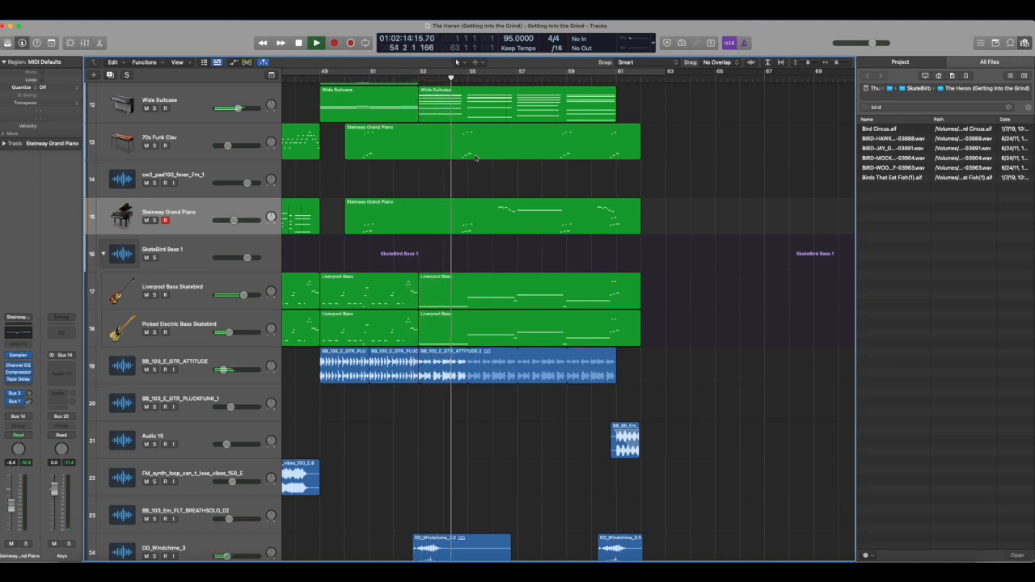
key(space)
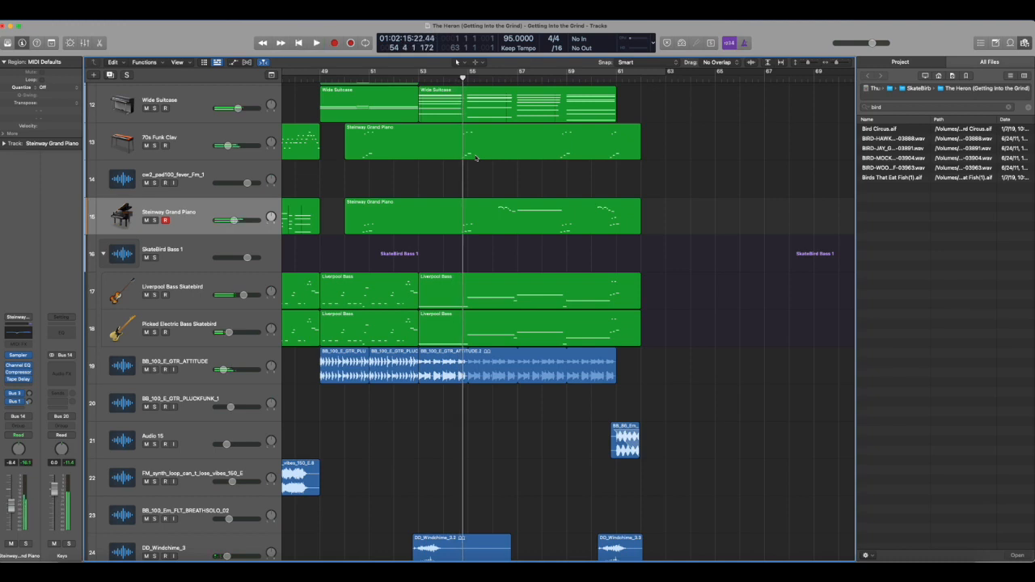
Step: Play the transition at bar 53, compare its windchime and HSEC regions with the earlier sections, and return the playhead to bar 53
click(418, 80)
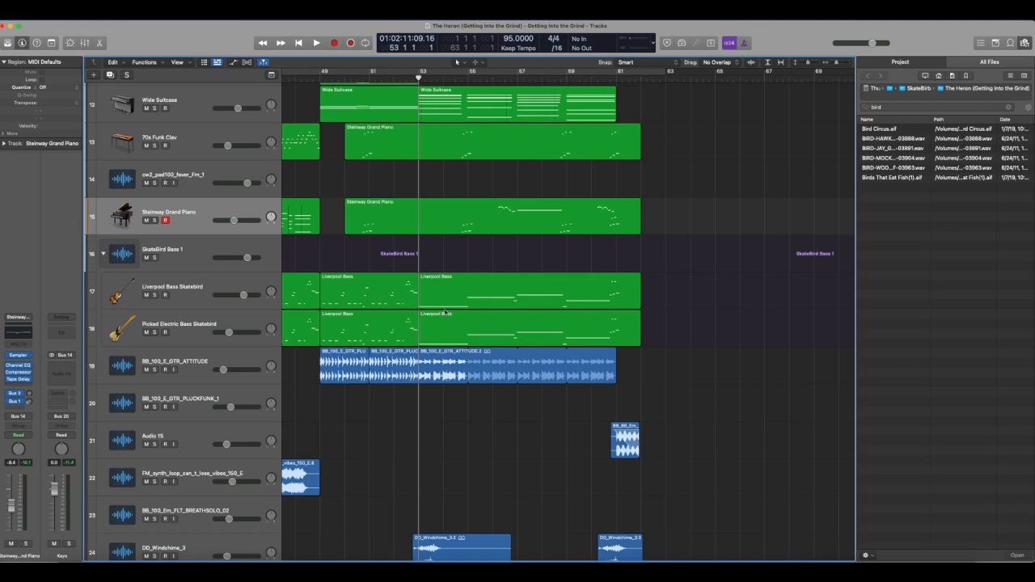
scroll(503, 404, down, 3)
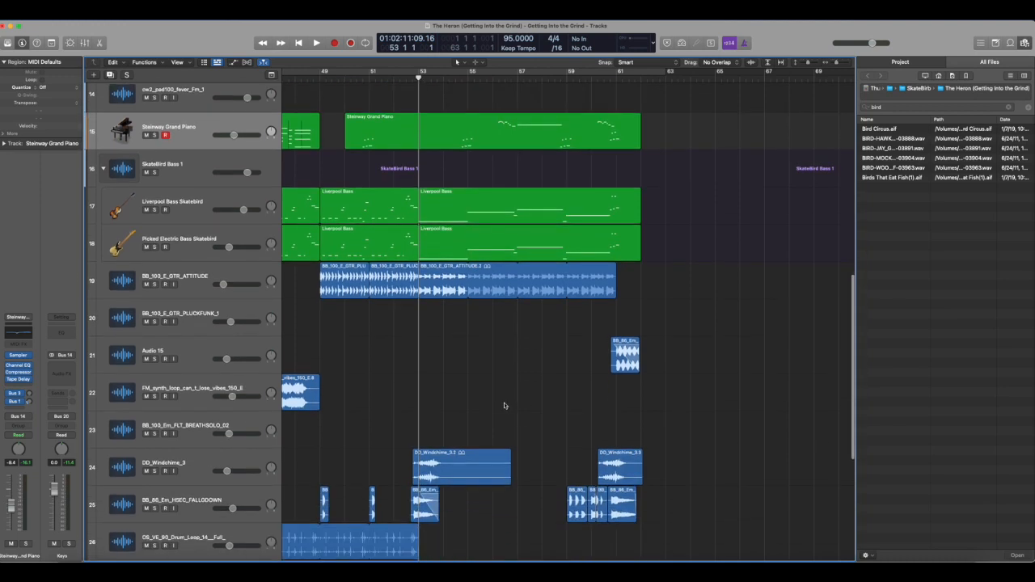
scroll(505, 405, left, 1)
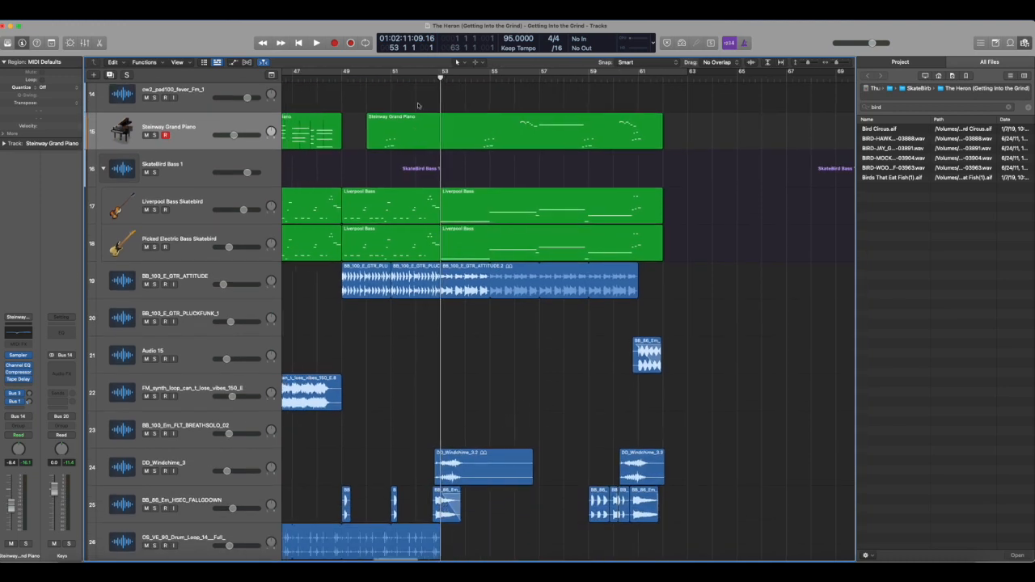
key(space)
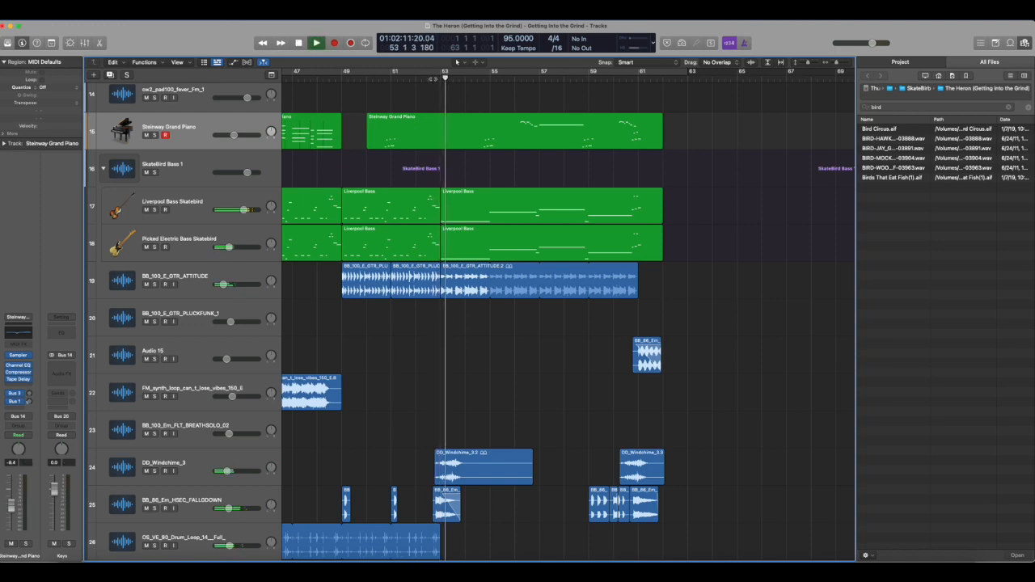
key(space)
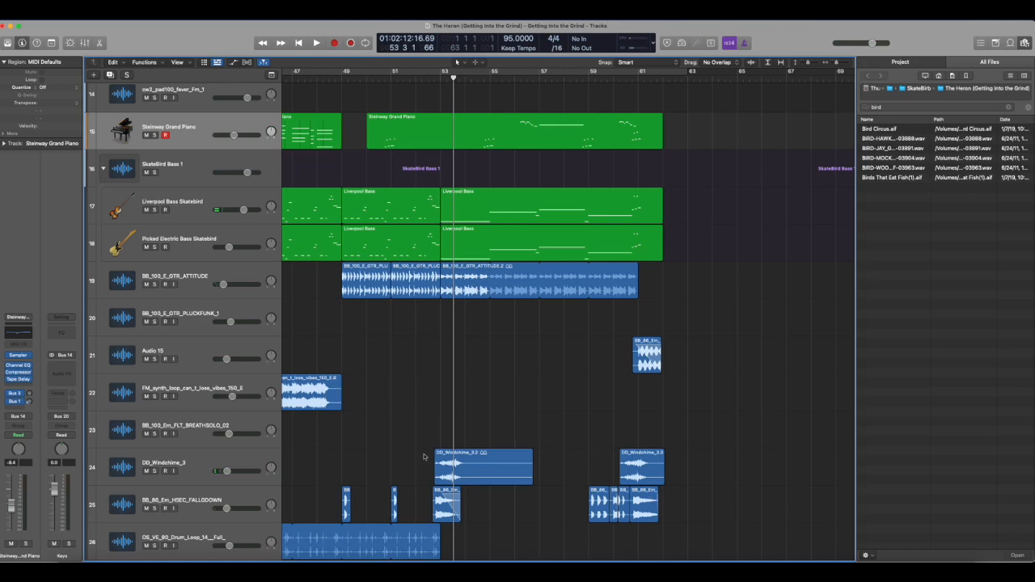
scroll(560, 435, left, 20)
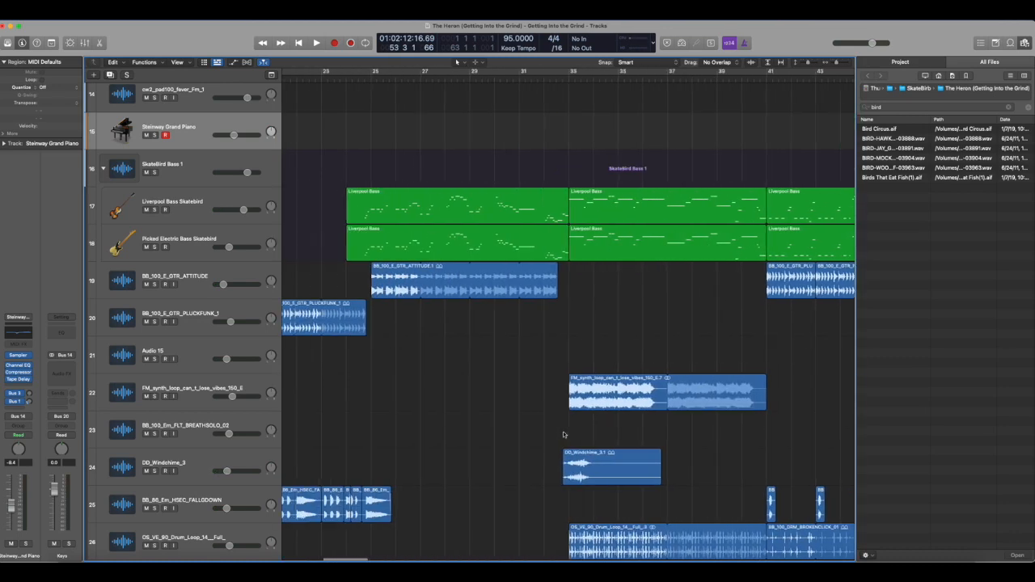
scroll(565, 435, right, 20)
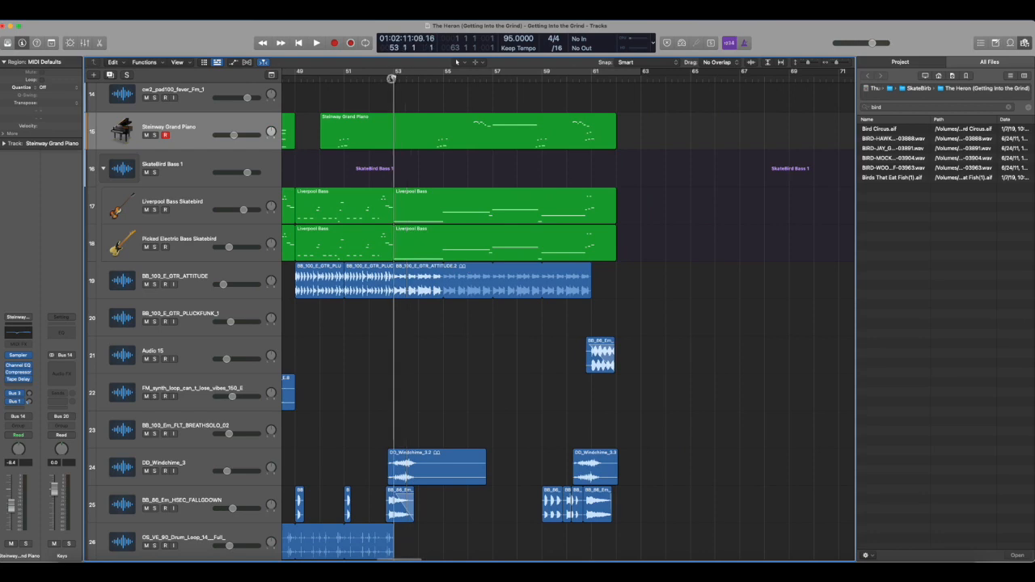
Step: Play the ending from bar 53 to about bar 62 and compare its bird sample regions with those in earlier sections
key(space)
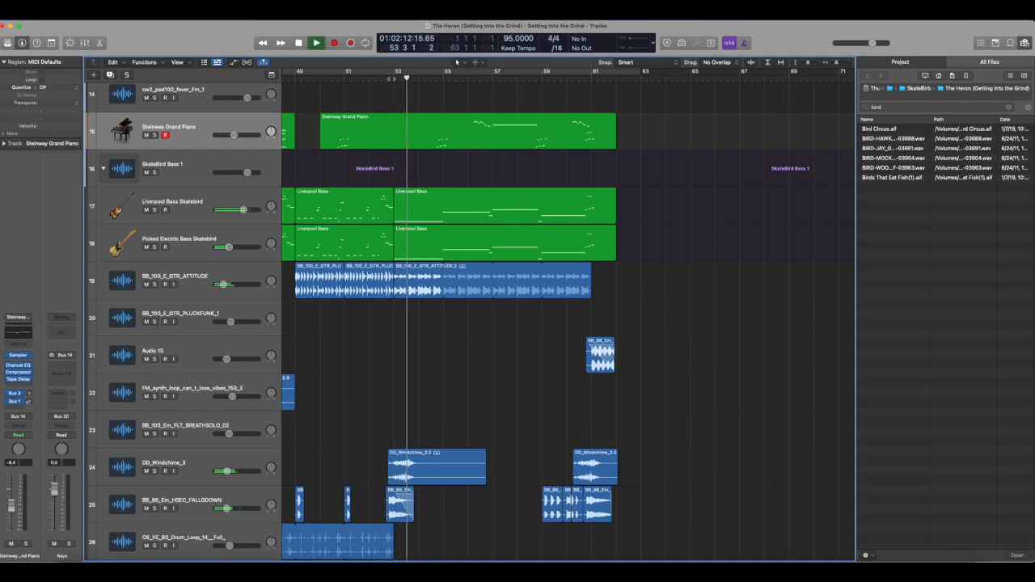
scroll(505, 350, up, 8)
scroll(508, 349, up, 3)
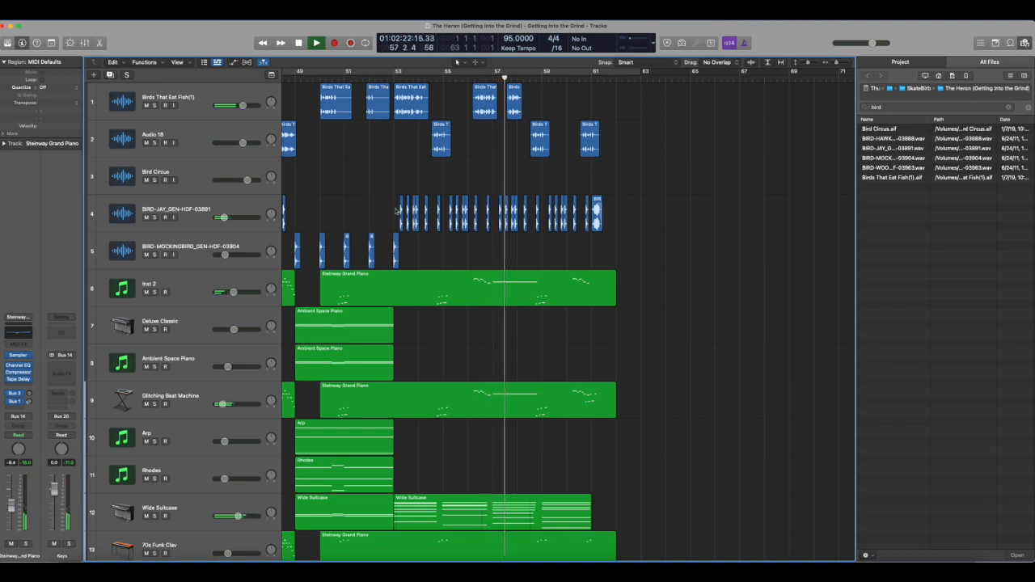
scroll(385, 215, left, 10)
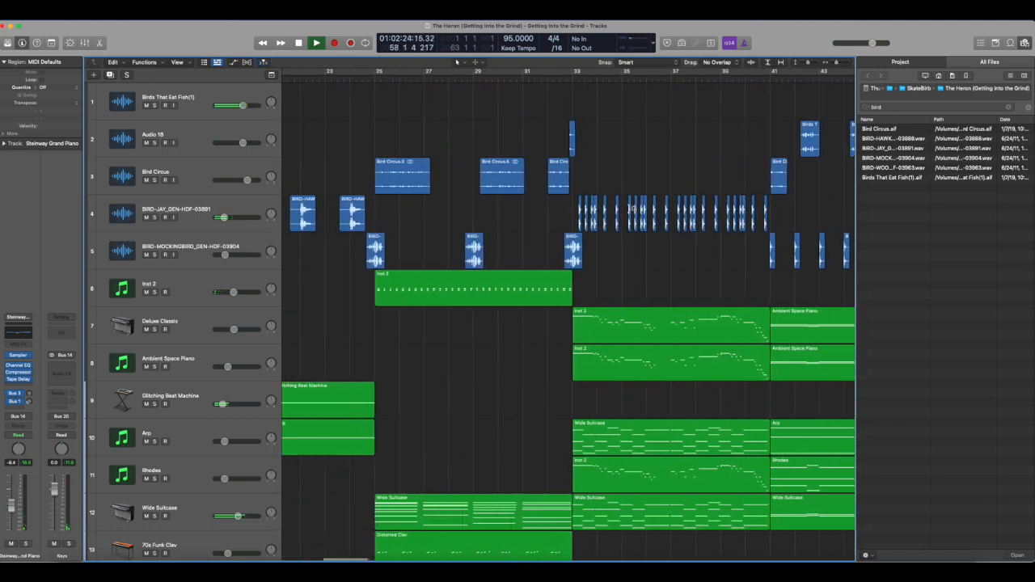
scroll(658, 213, left, 4)
scroll(658, 212, right, 15)
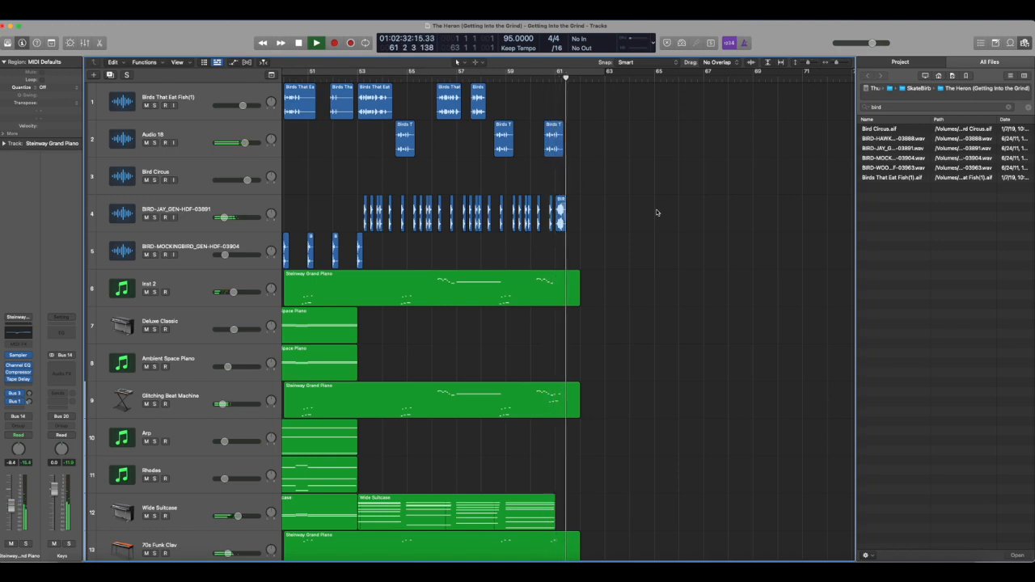
key(space)
Step: Play the full mix from about bar 22 to hear the first bird call on the BIRD-JAY_GEN-HDF-03891 track there
scroll(656, 213, left, 15)
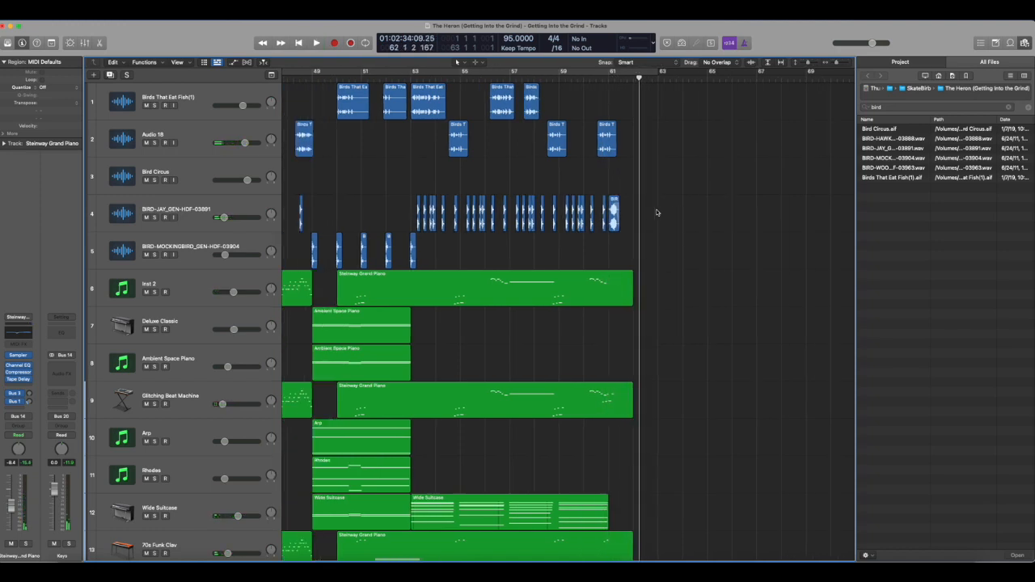
scroll(657, 213, left, 10)
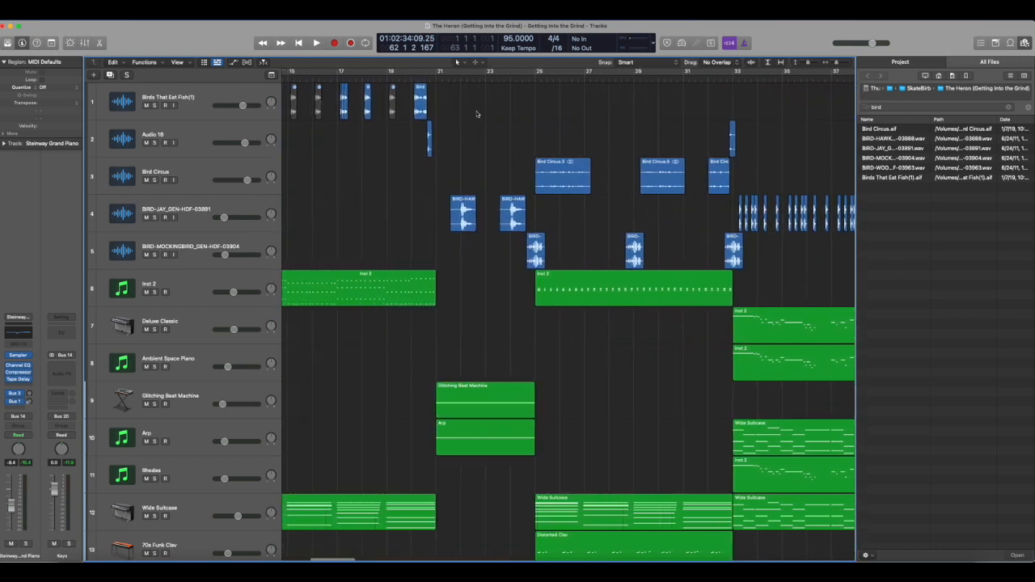
click(457, 78)
key(space)
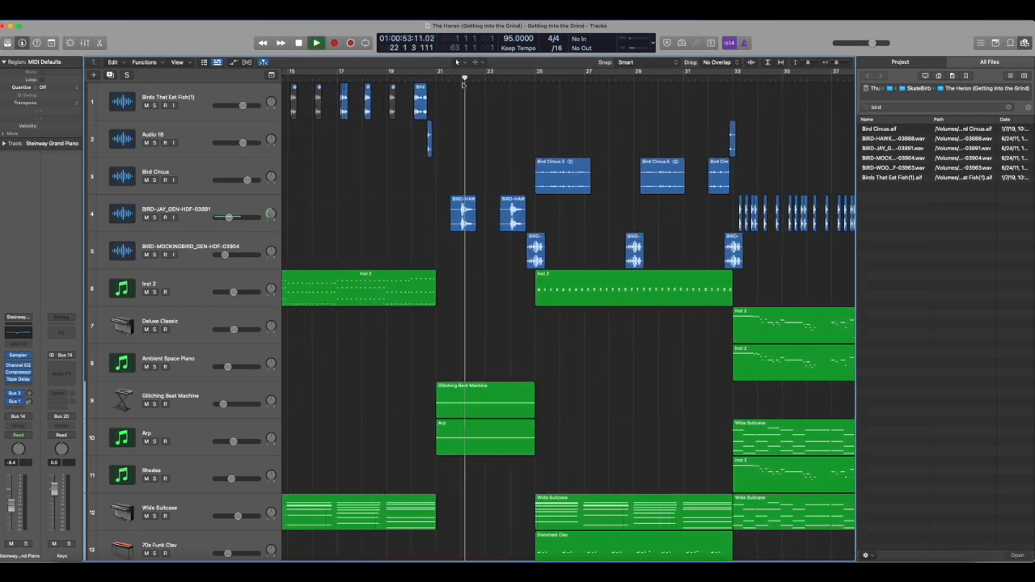
Step: Solo BIRD-JAY_GEN-HDF-03891, play its chopped regions from bar 33 and again from bar 53, and unsolo it
scroll(491, 120, right, 10)
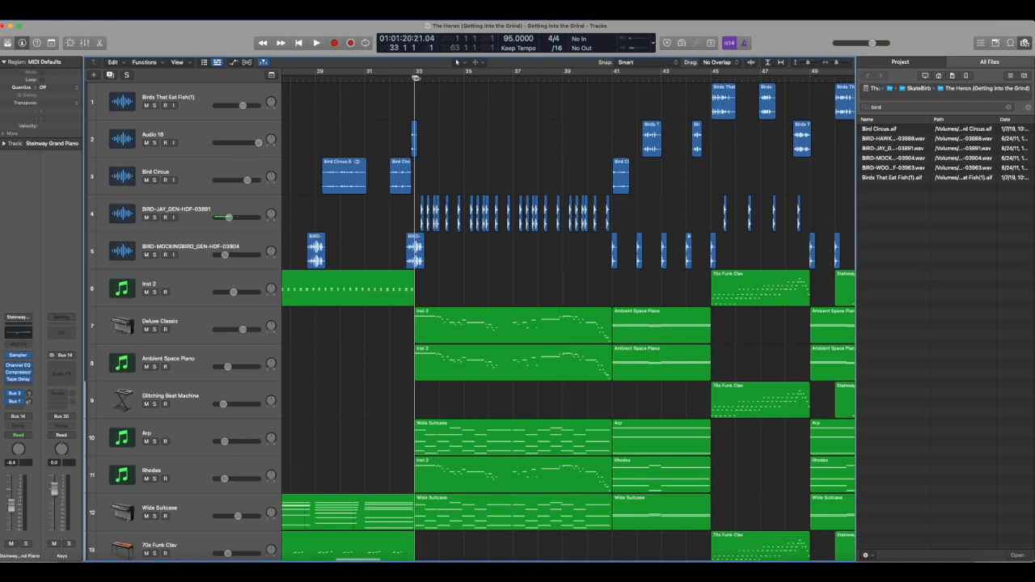
key(space)
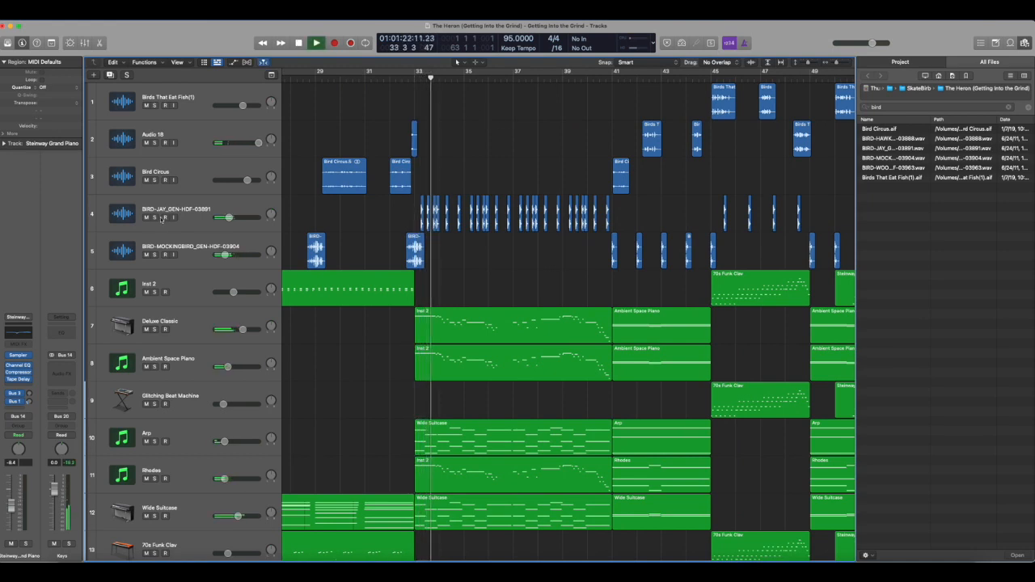
click(155, 218)
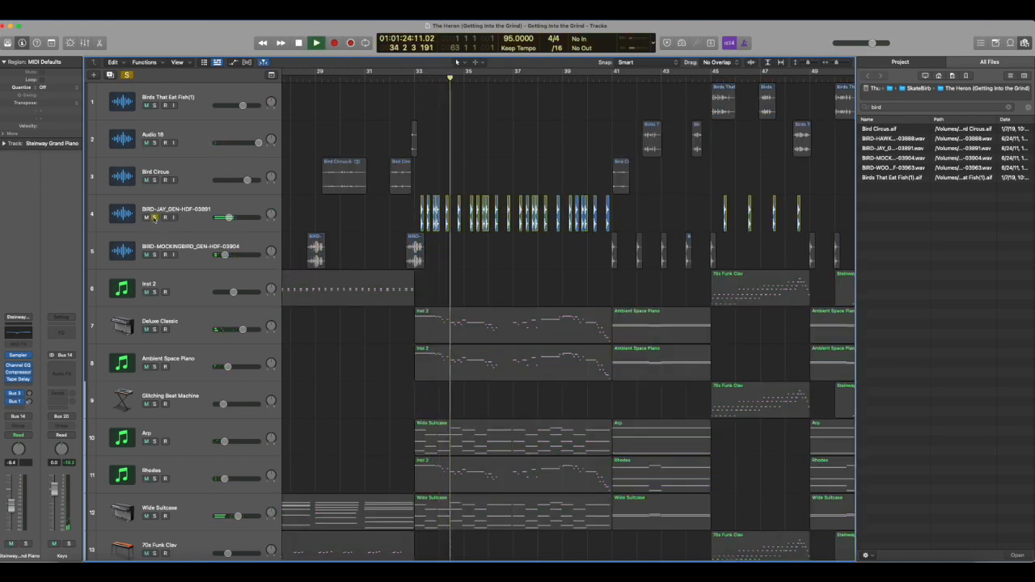
scroll(239, 203, right, 15)
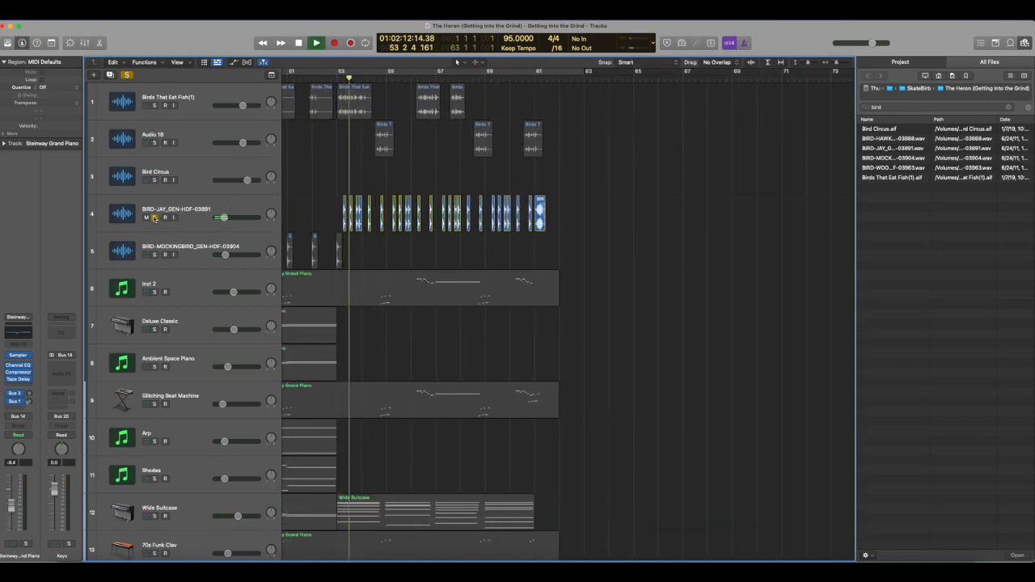
click(155, 217)
click(154, 217)
Step: Play from bar 60 and solo BIRD-JAY_GEN-HDF-03891 to hear its closing region at bar 61
click(518, 77)
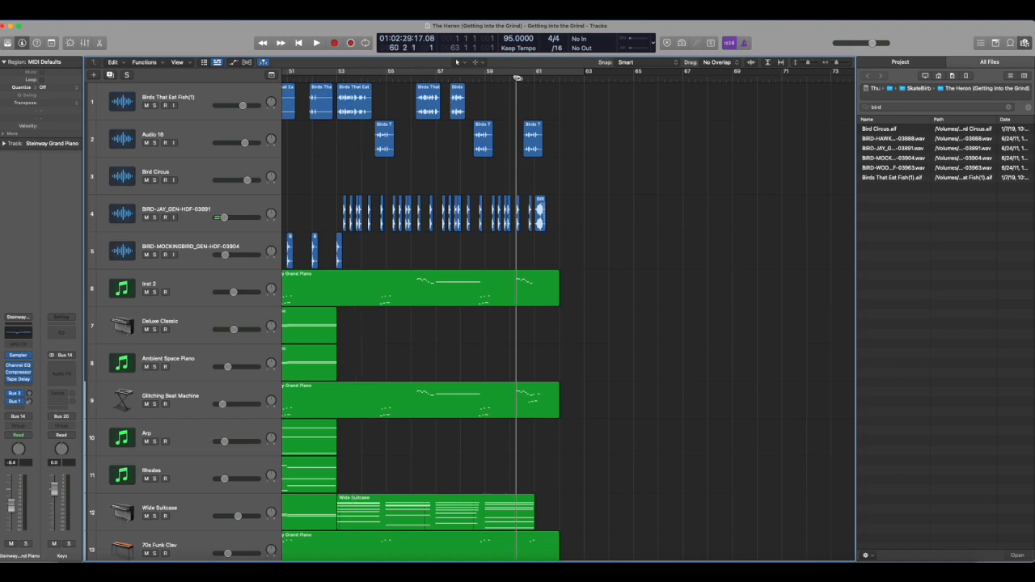
key(space)
click(156, 218)
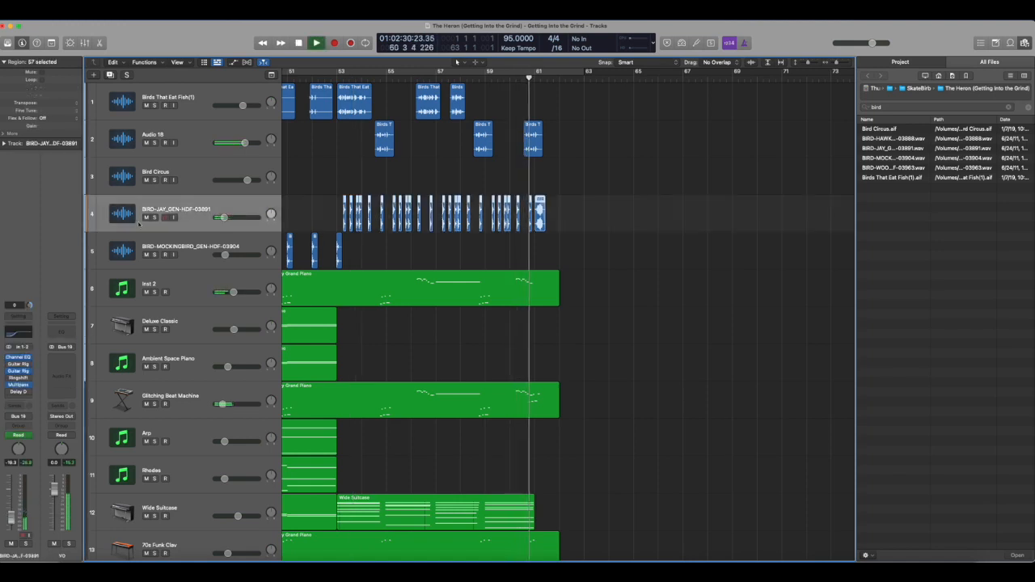
click(155, 218)
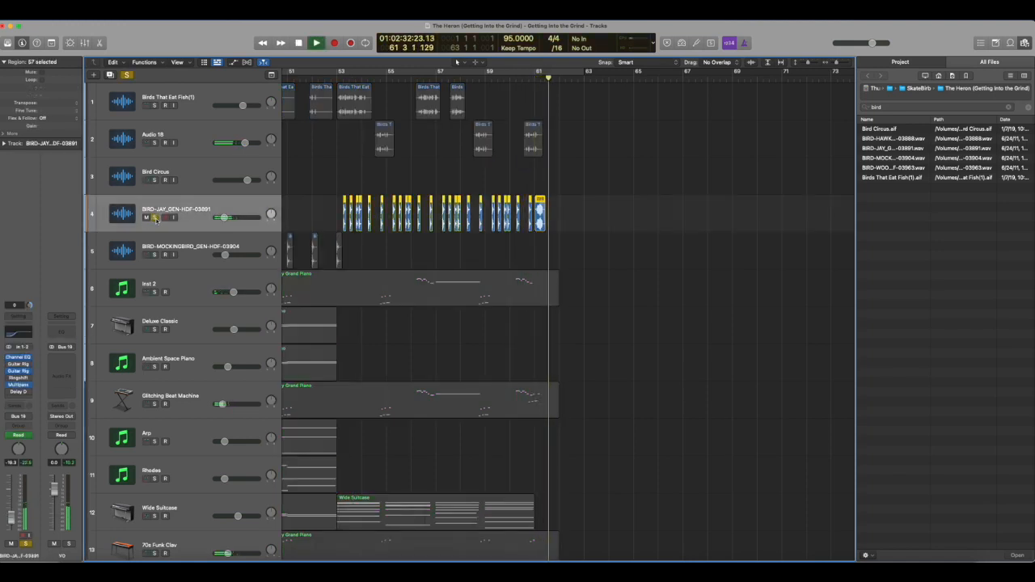
key(space)
key(space)
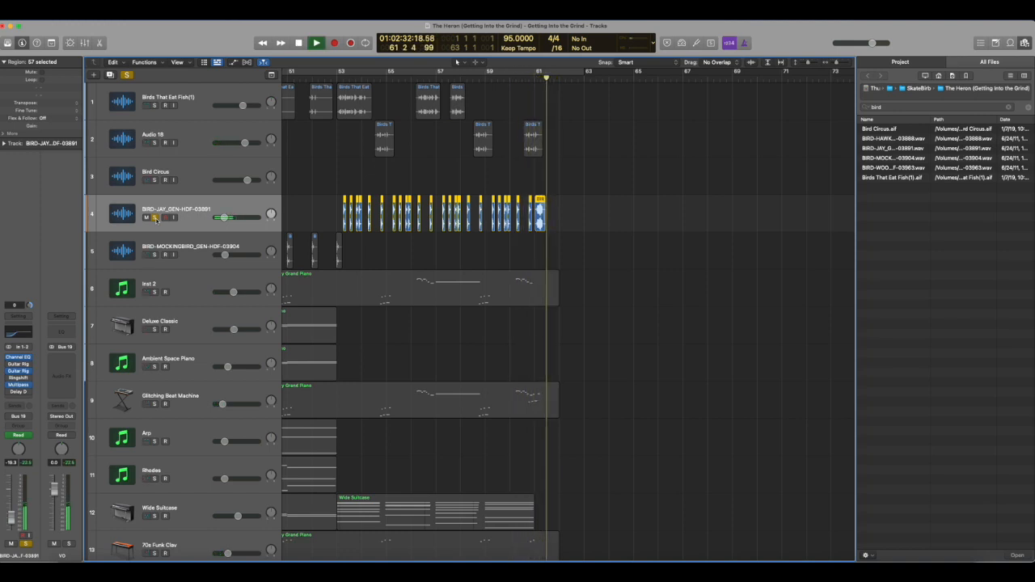
Step: Unsolo BIRD-JAY_GEN-HDF-03891, replay the closing region in the full mix, and return the playhead to bar 61
click(155, 217)
key(space)
key(space)
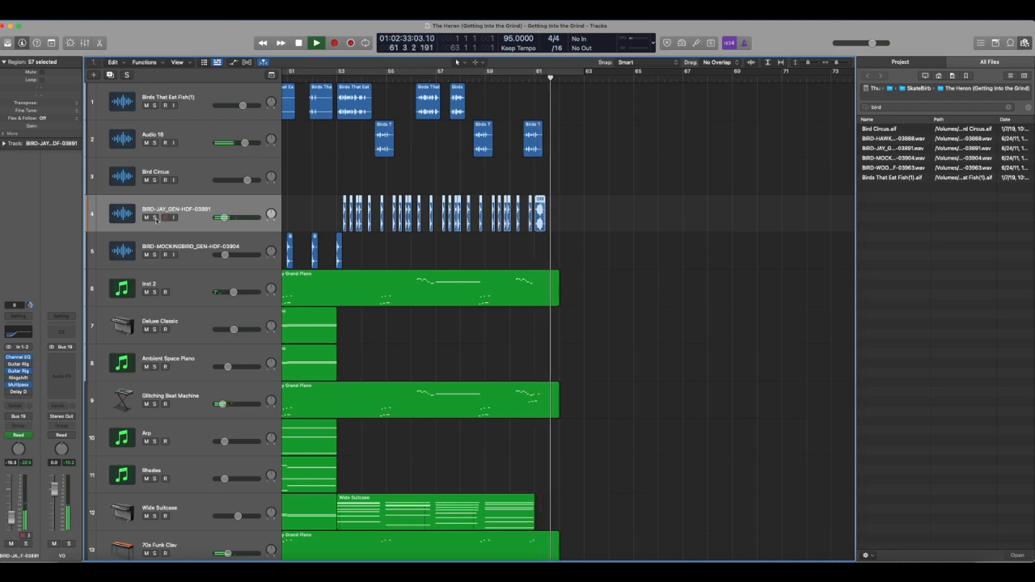
key(space)
click(535, 80)
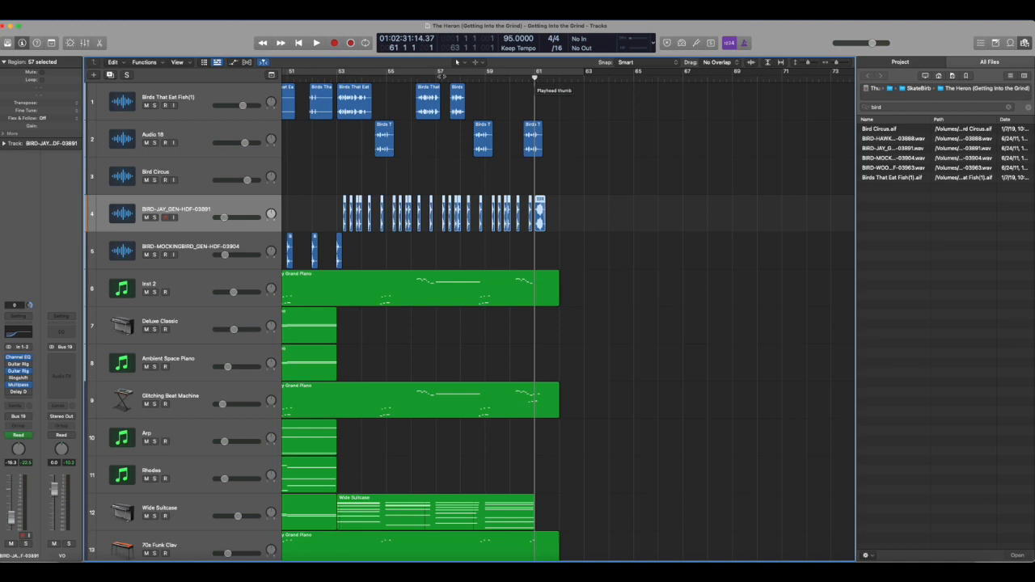
Step: Play the mix from bar 53, solo Audio 18 to hear its bird region near bar 55, and unsolo it
click(338, 78)
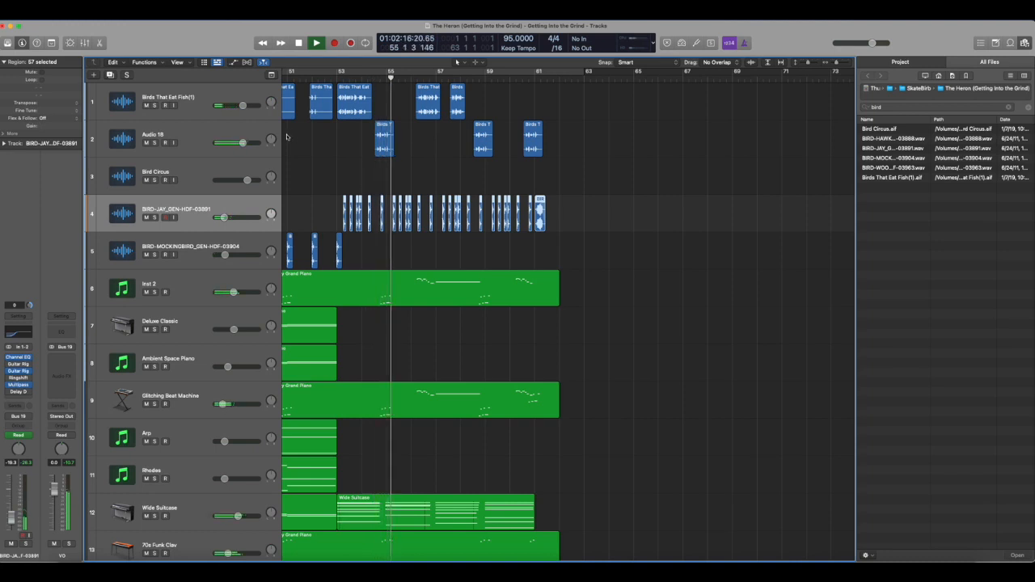
key(space)
click(234, 127)
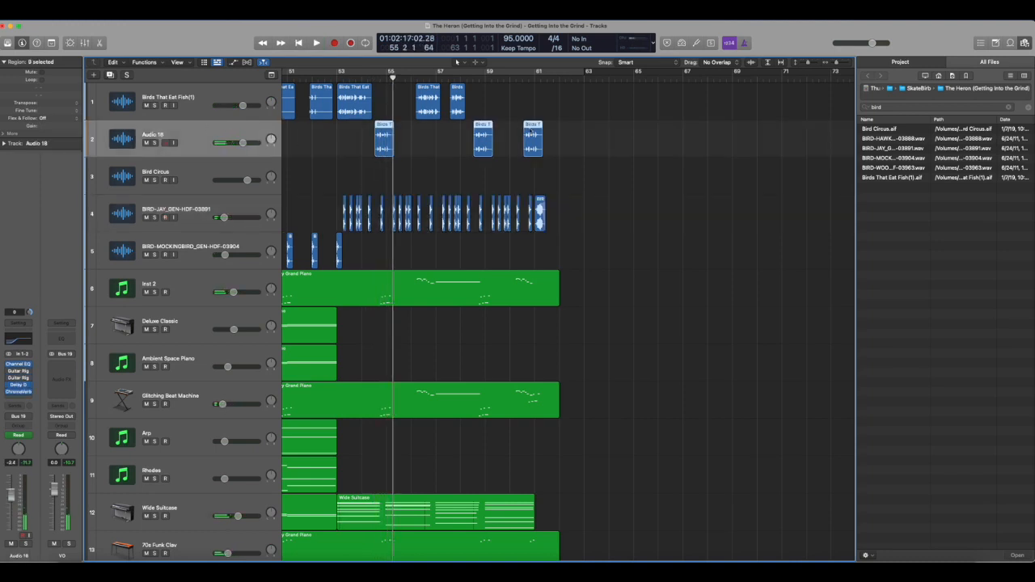
click(153, 144)
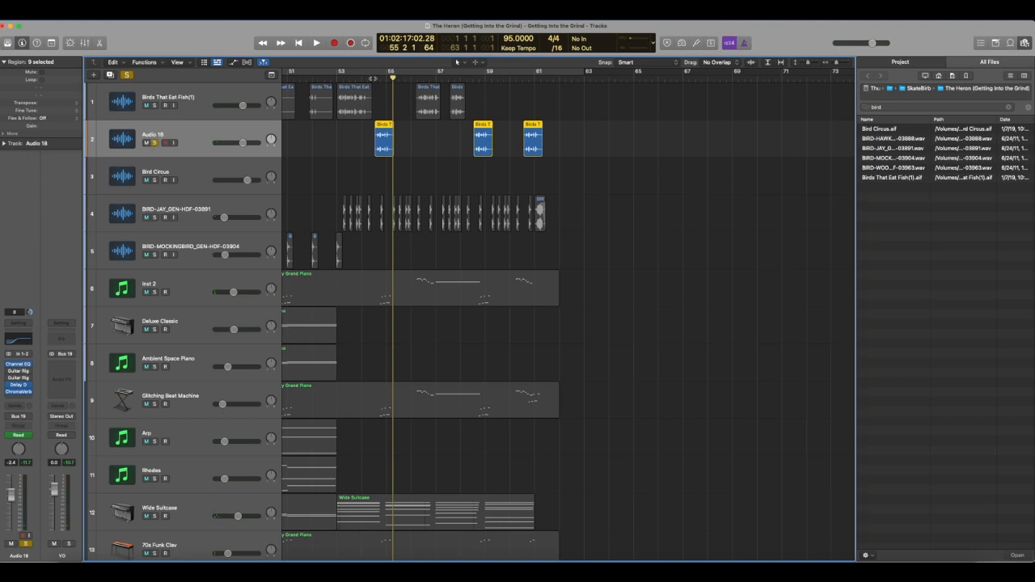
key(space)
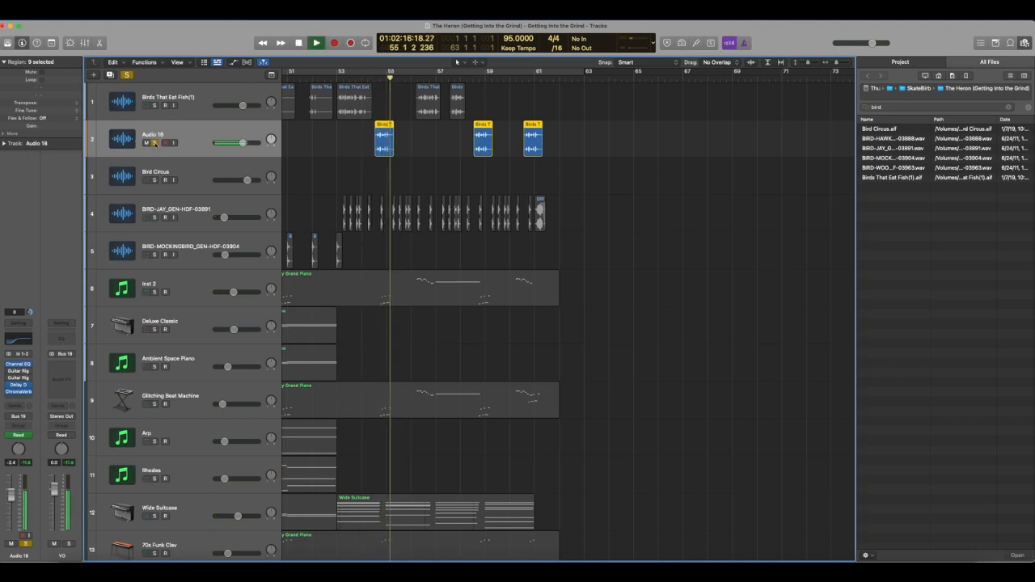
key(space)
click(155, 143)
Step: Select the Birds That Eat Fish(1) track and play the full mix from bar 55 to the end of the song
click(156, 96)
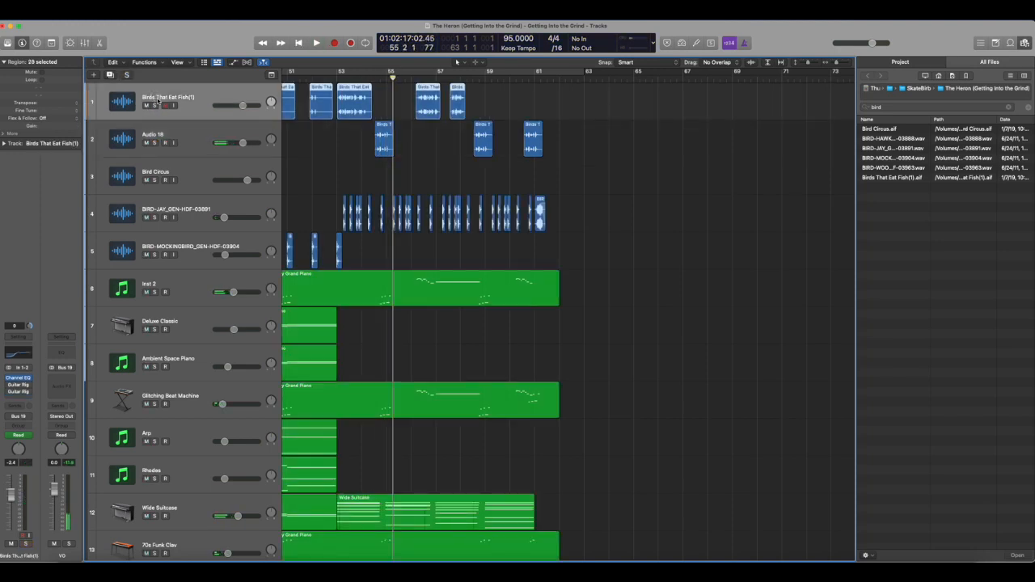
key(space)
click(326, 144)
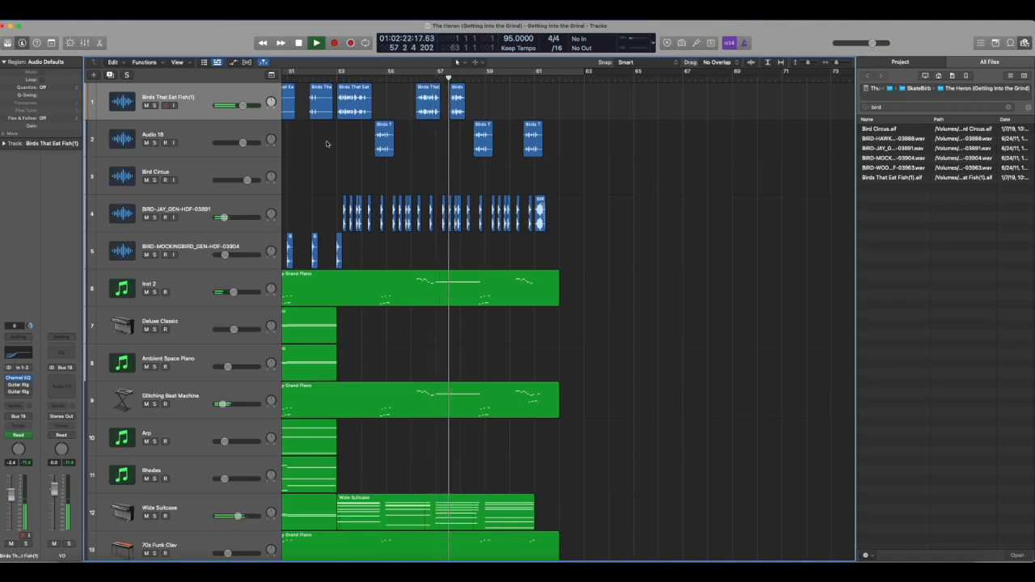
scroll(390, 157, down, 2)
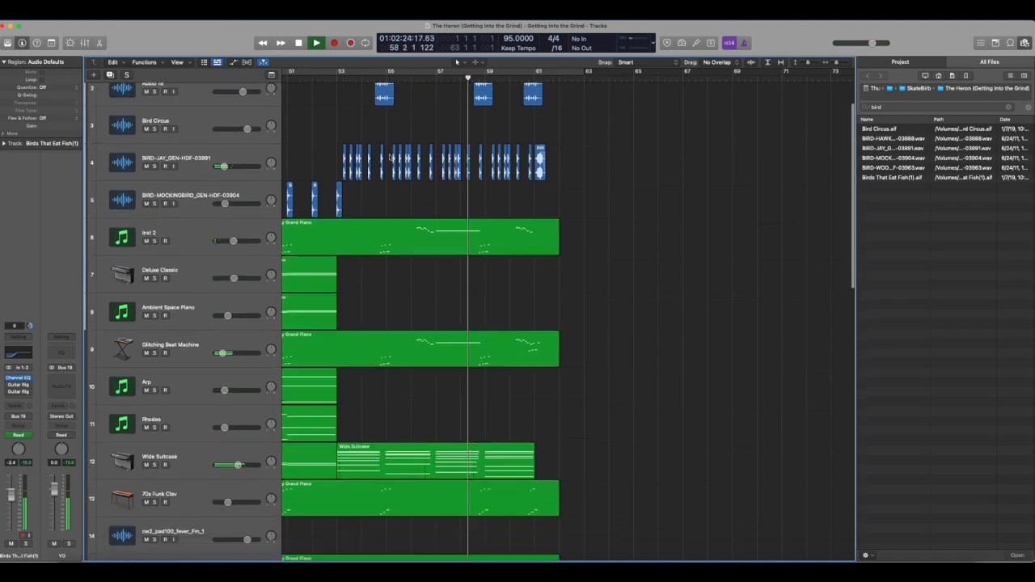
scroll(390, 156, down, 5)
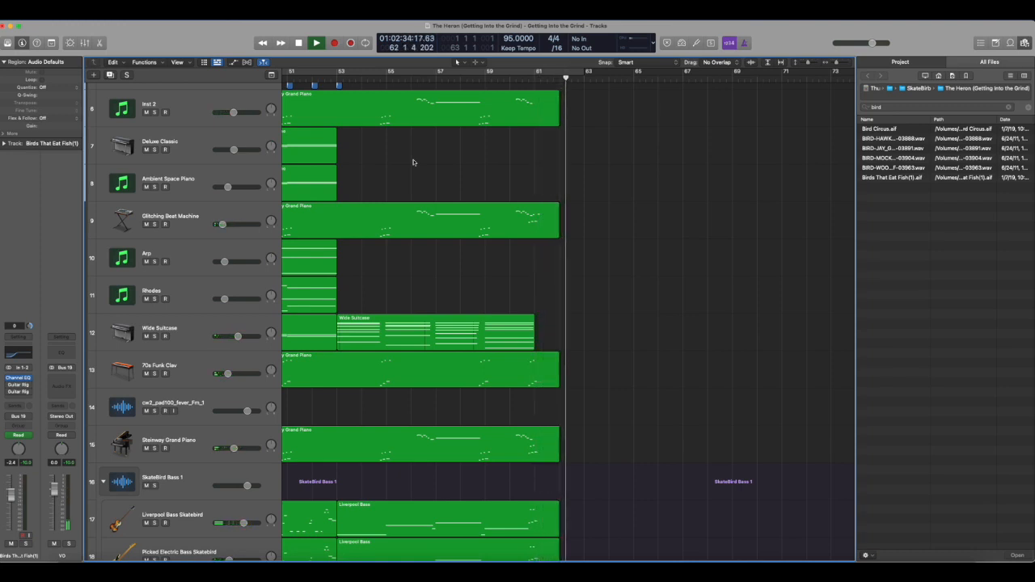
key(space)
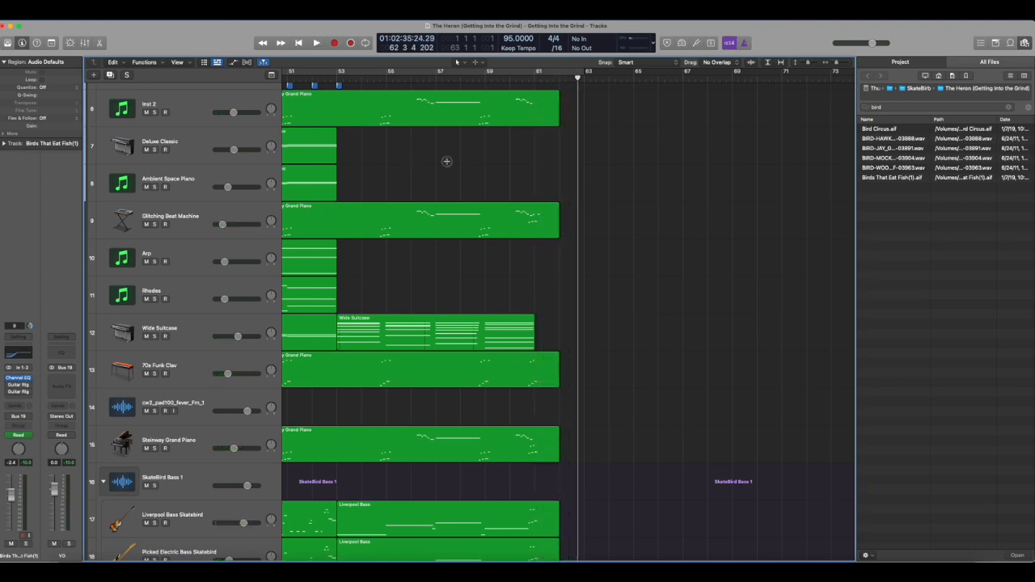
Step: Zoom out both vertically and horizontally to examine the complete arrangement across all 32 tracks
key(super+Up)
key(super+Up)
key(super+Up)
key(super+Up)
key(super+Up)
key(super+Up)
key(super+Up)
key(super+Up)
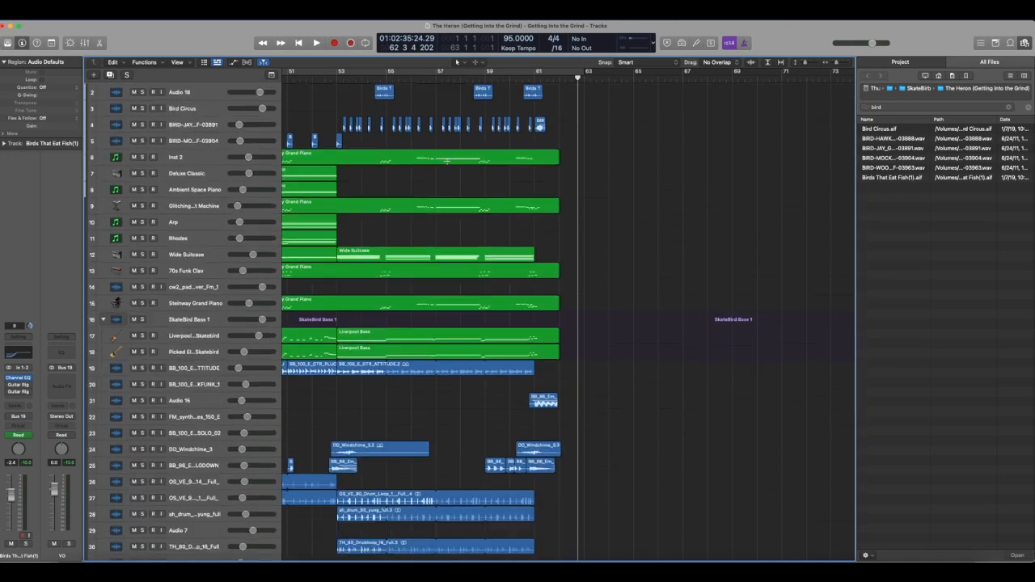
key(super+Up)
key(super+Up)
key(super+Up)
key(super+Left)
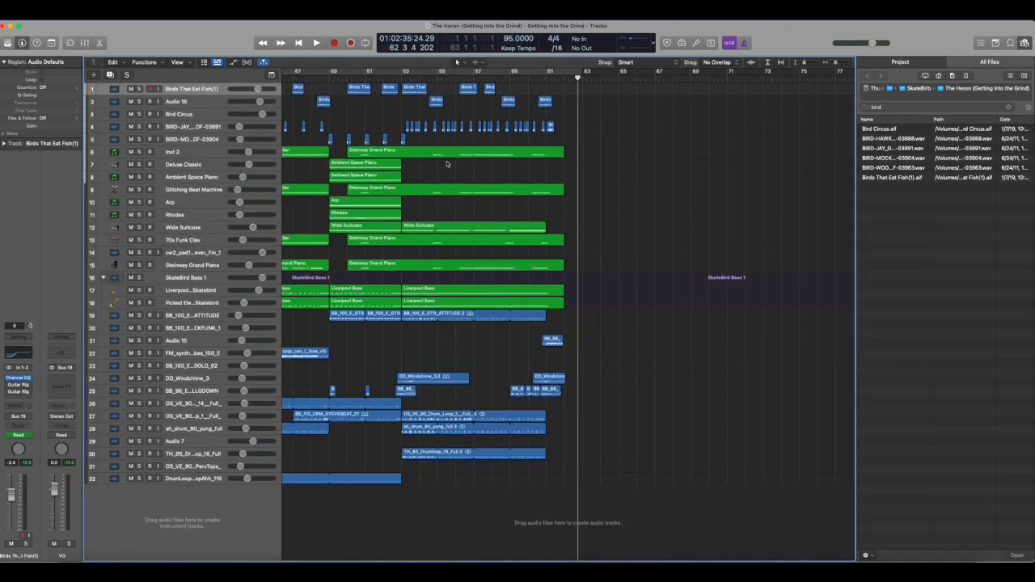
scroll(443, 166, left, 15)
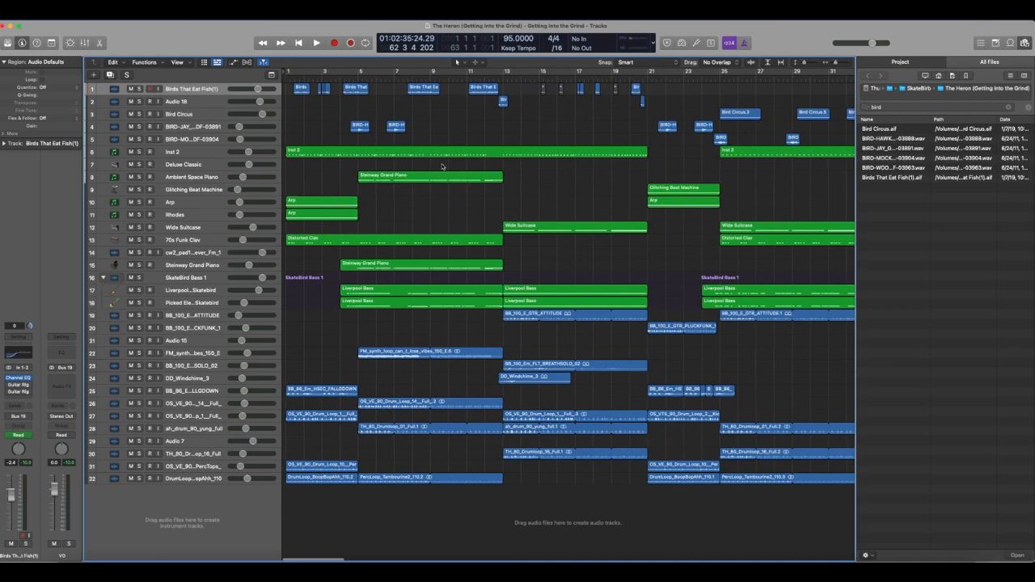
key(super+Left)
key(super+Left)
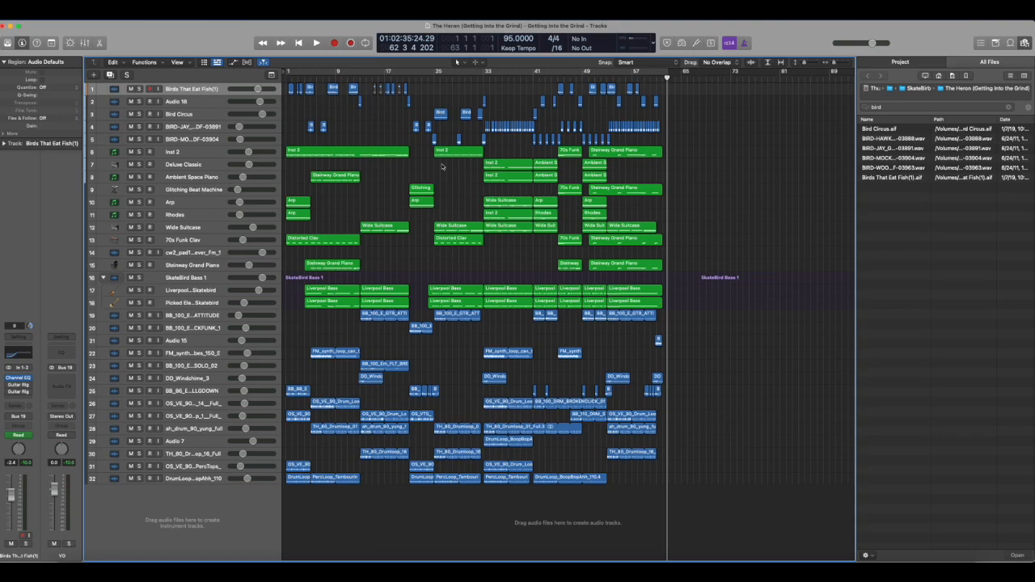
Step: Solo the Inst 2 track and play its part from bar 1
key(super+Down)
key(super+Down)
key(super+Down)
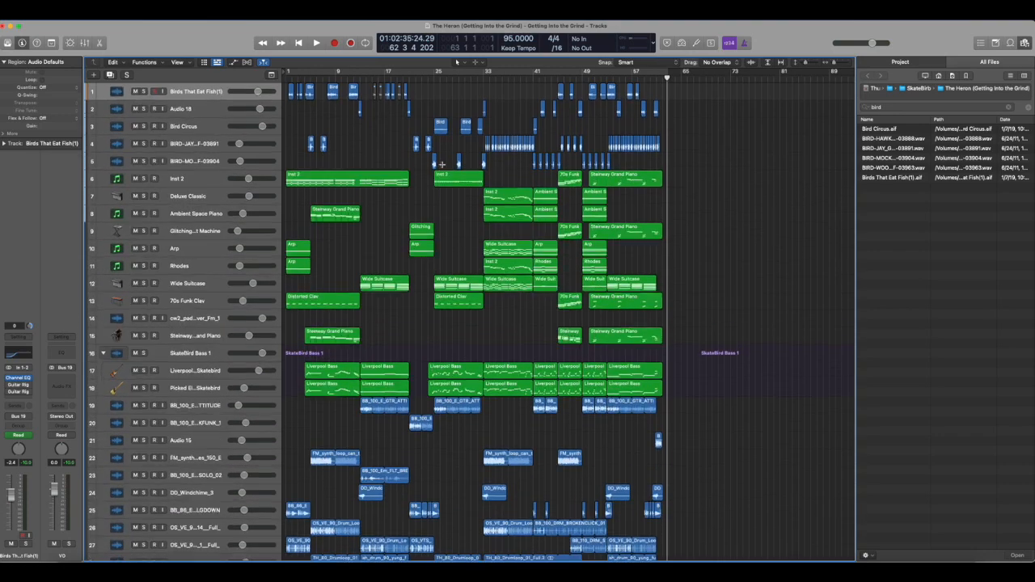
key(super+Right)
key(super+Right)
scroll(441, 166, left, 10)
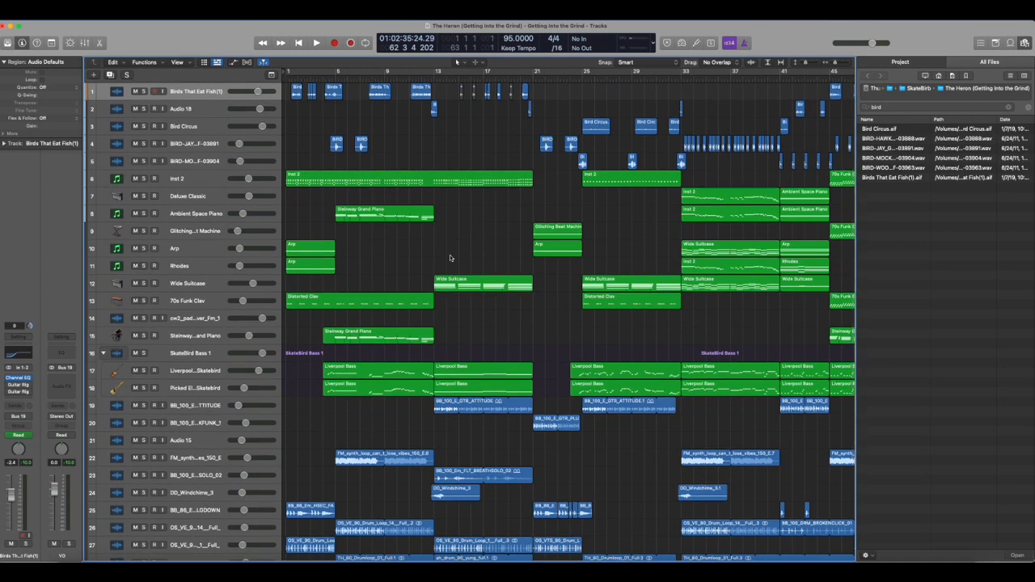
click(192, 182)
scroll(376, 192, right, 8)
scroll(376, 191, left, 8)
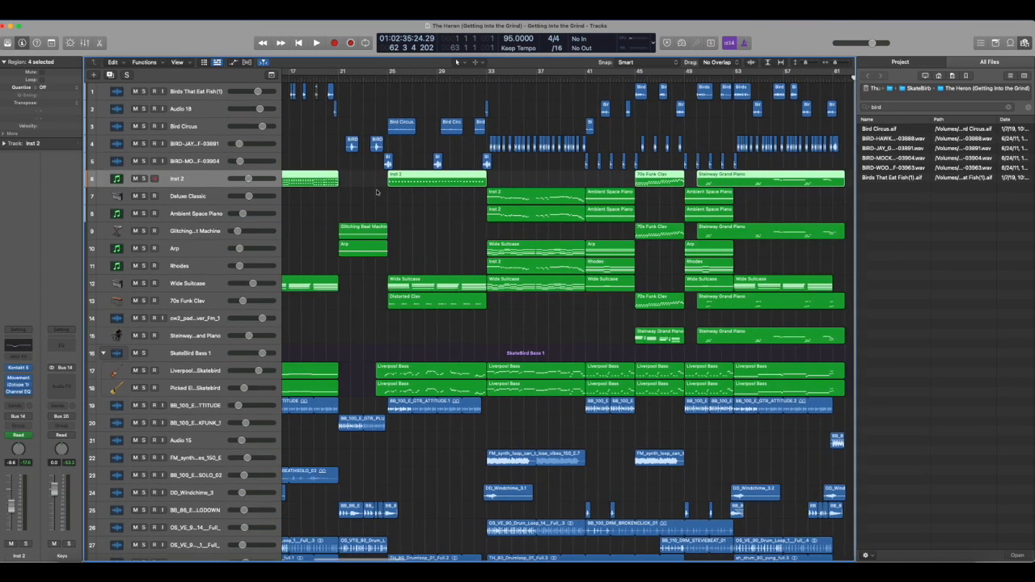
click(144, 179)
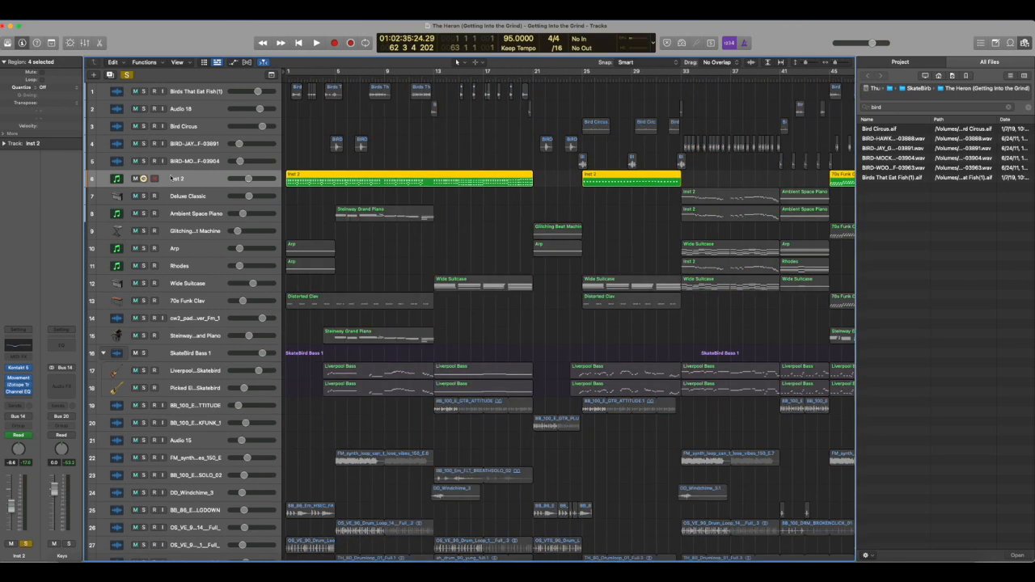
click(431, 124)
key(Return)
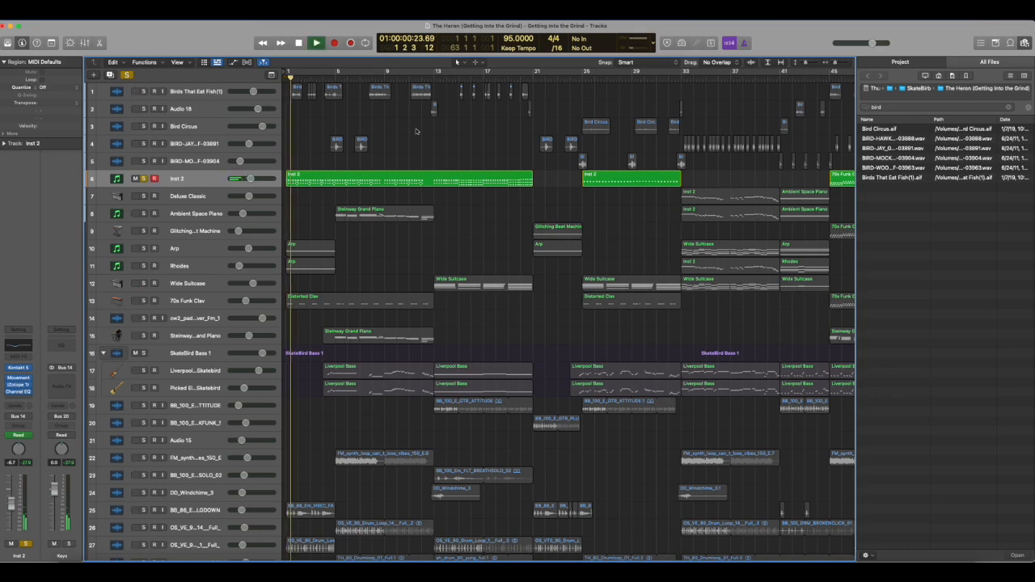
Step: View the later Inst 2 regions through the end of the song, stop playback, and unsolo the track
scroll(420, 127, right, 5)
scroll(416, 130, right, 3)
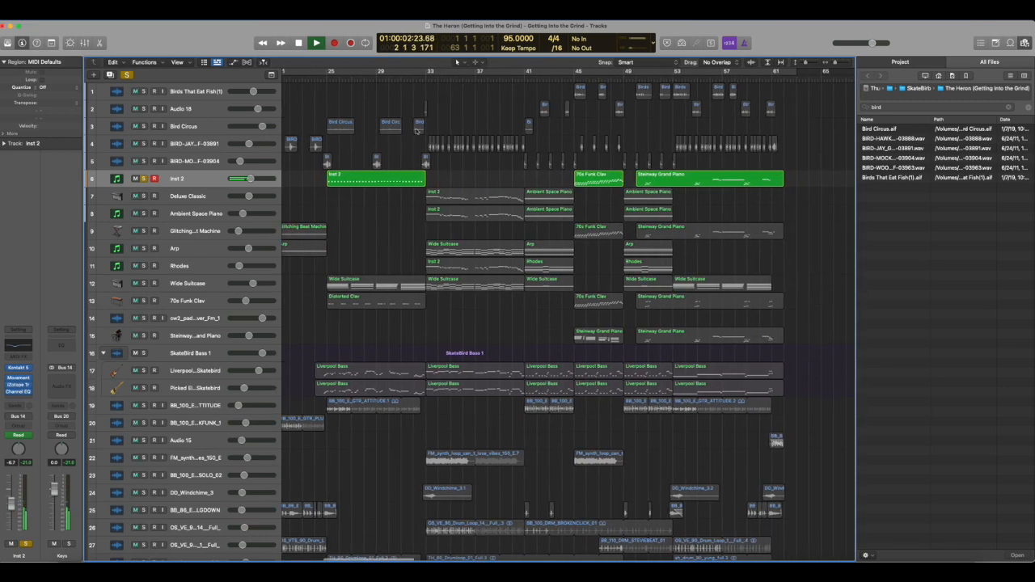
key(space)
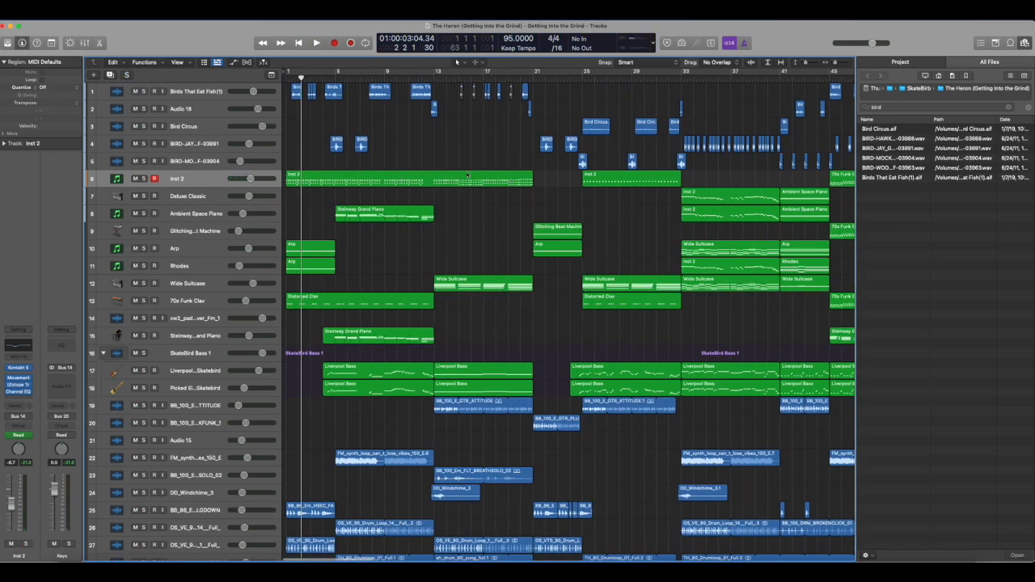
Step: Solo Inst 2, play its region from bar 25, and unsolo the track after stopping
click(532, 79)
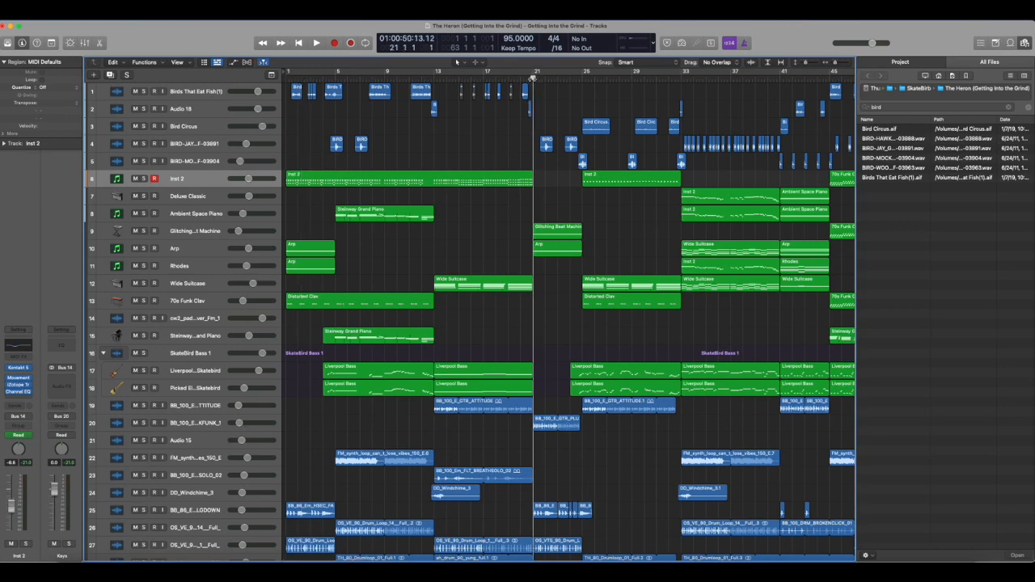
scroll(520, 125, right, 5)
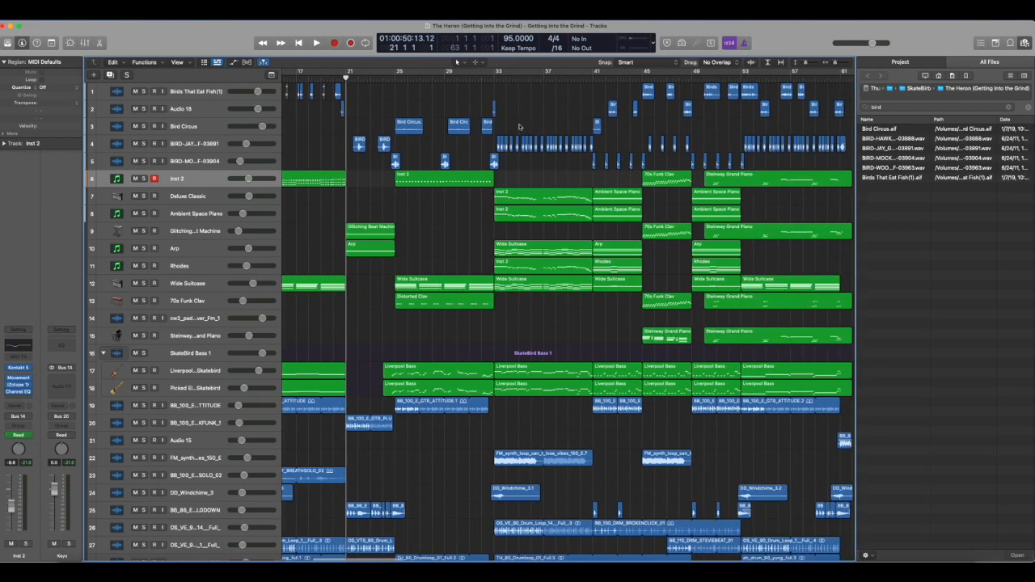
click(390, 80)
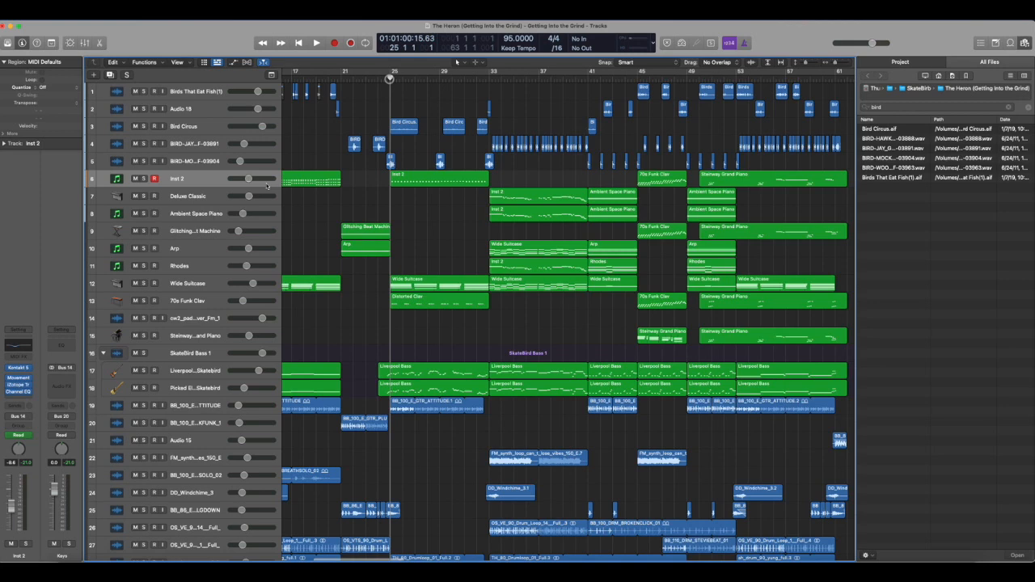
click(143, 179)
key(space)
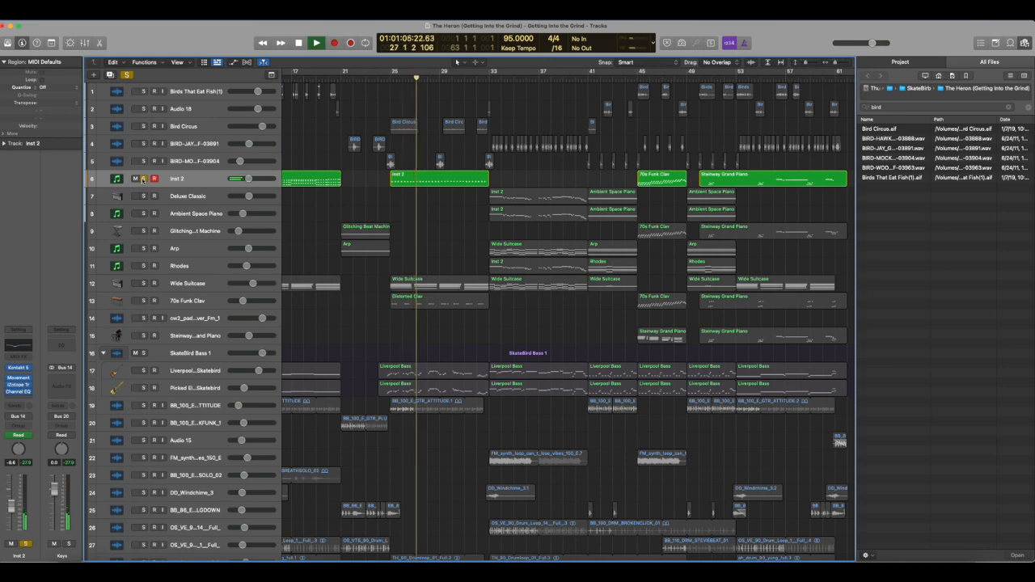
key(space)
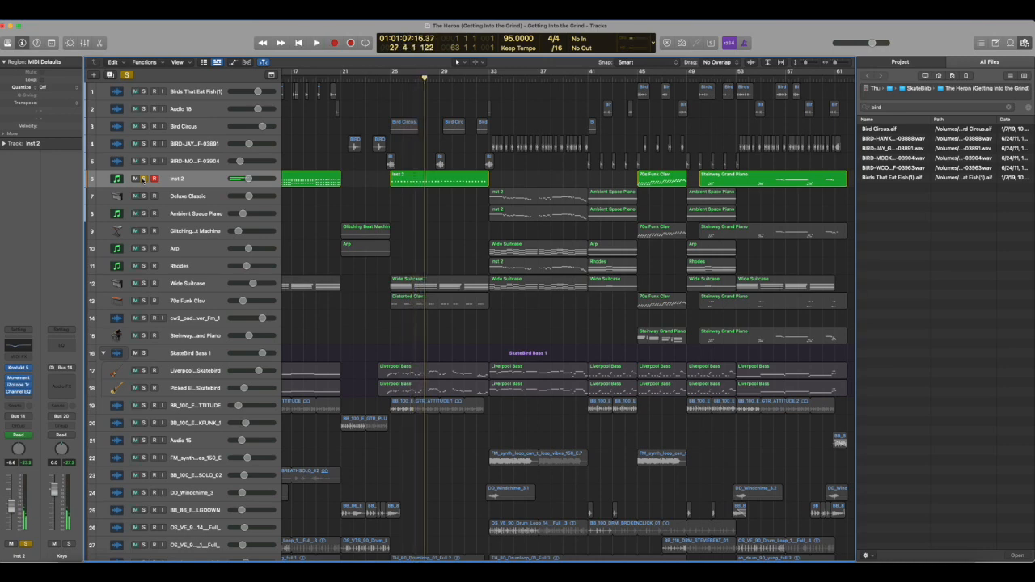
click(143, 179)
Step: Solo Inst 2 again and play its 70s Funk Clav region from bar 45
click(389, 79)
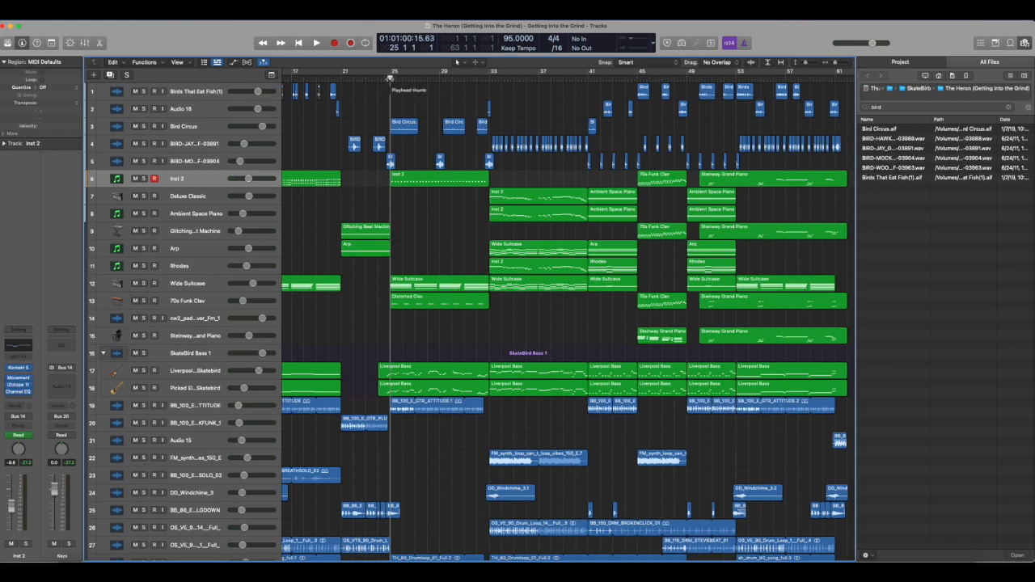
scroll(429, 100, right, 5)
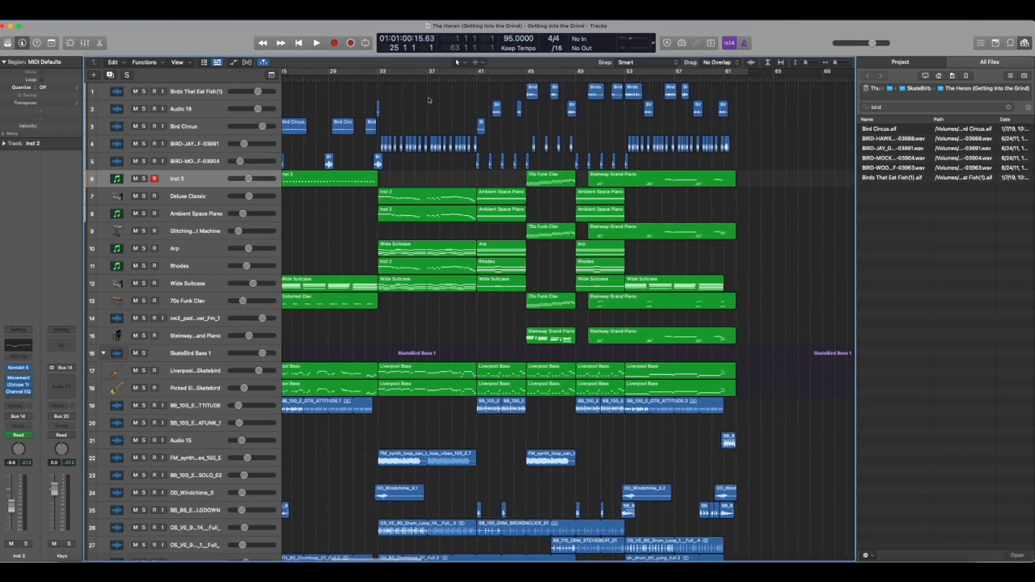
click(496, 78)
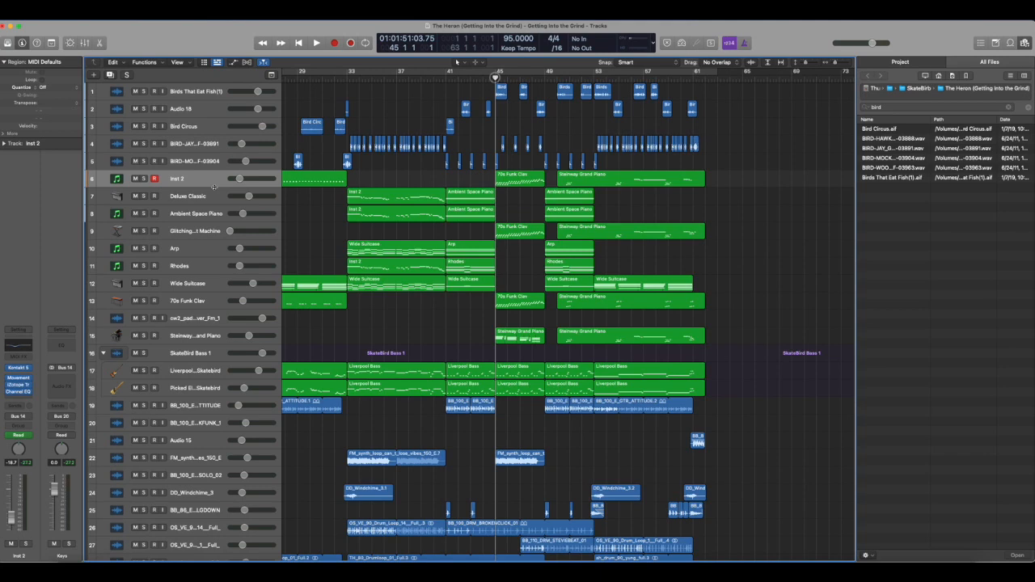
click(143, 179)
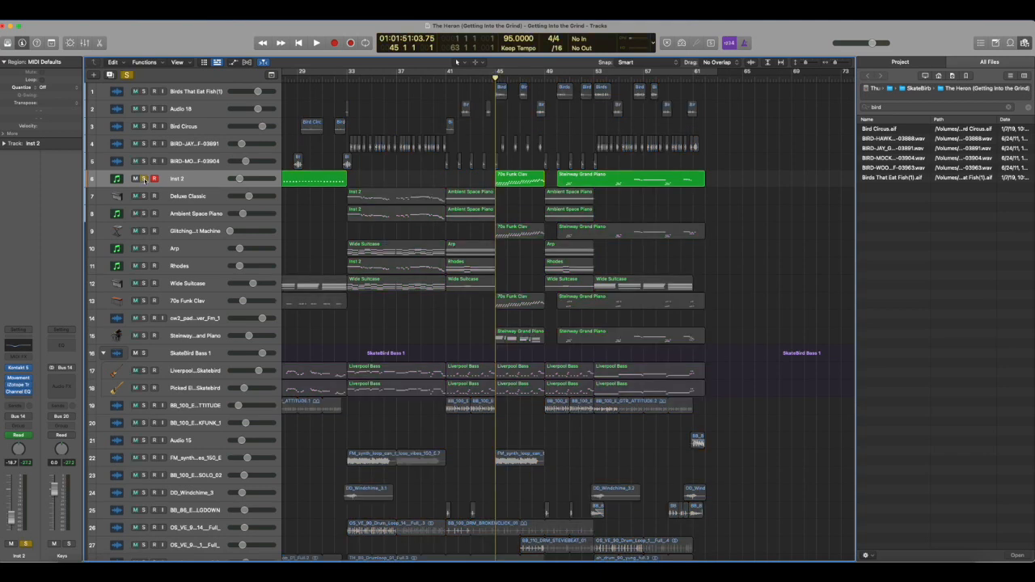
key(space)
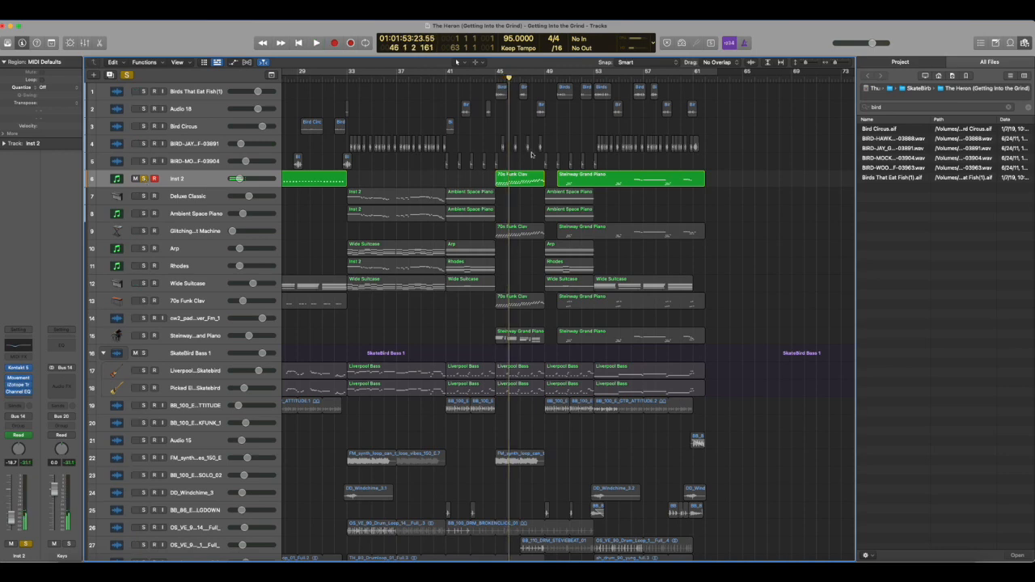
Step: Play the Steinway Grand Piano region on the soloed Inst 2 track from bar 50
click(566, 78)
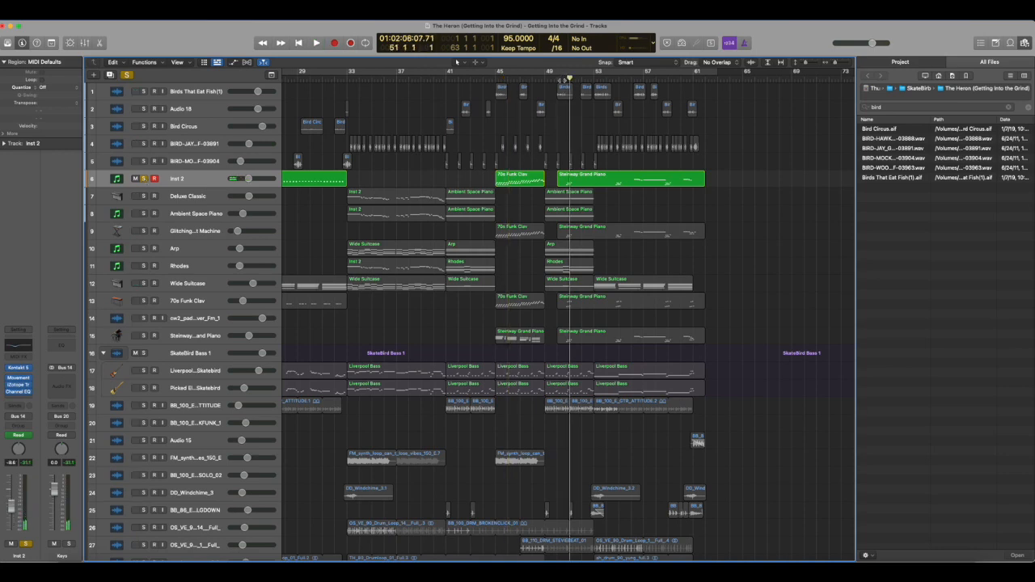
click(559, 78)
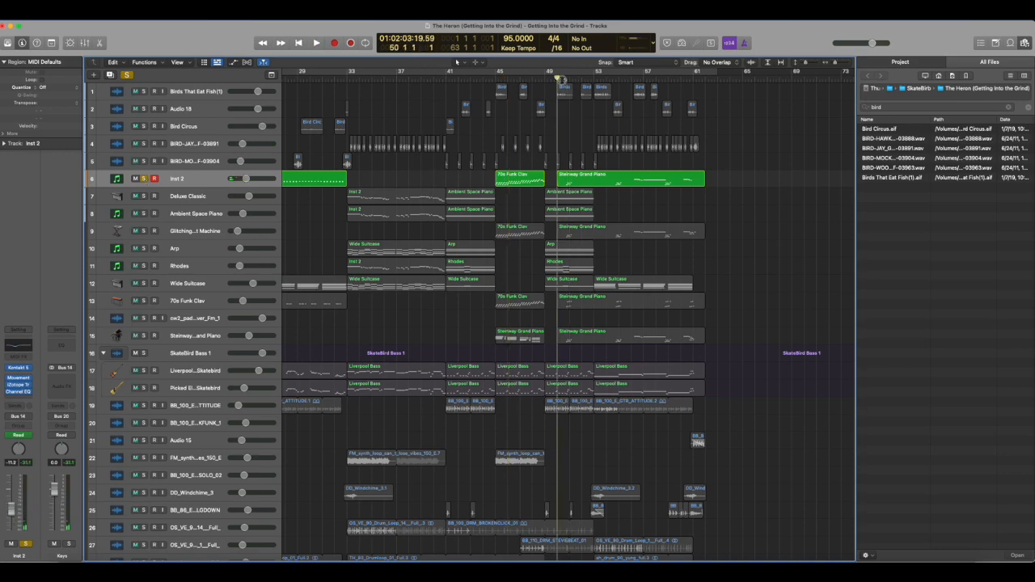
key(space)
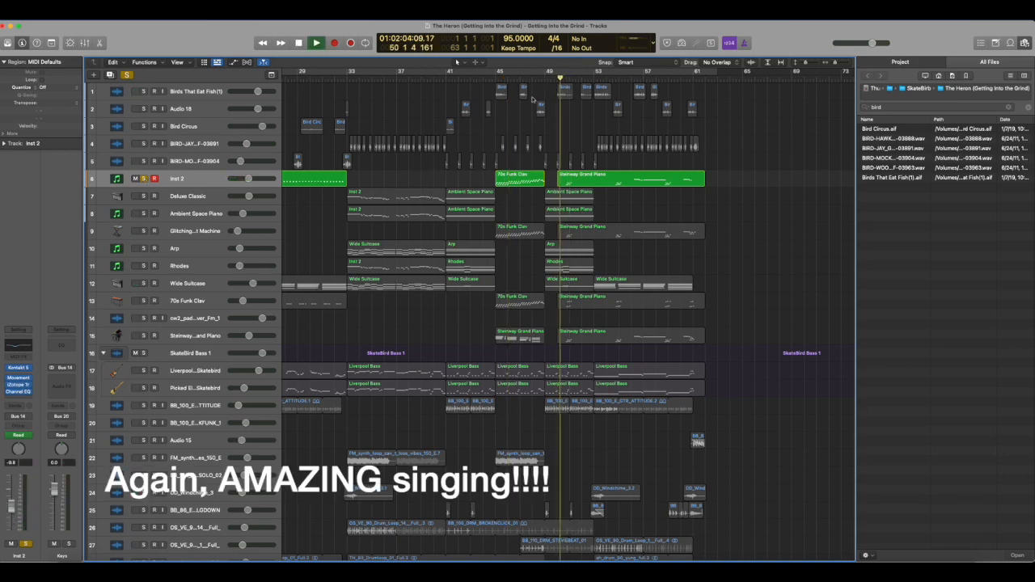